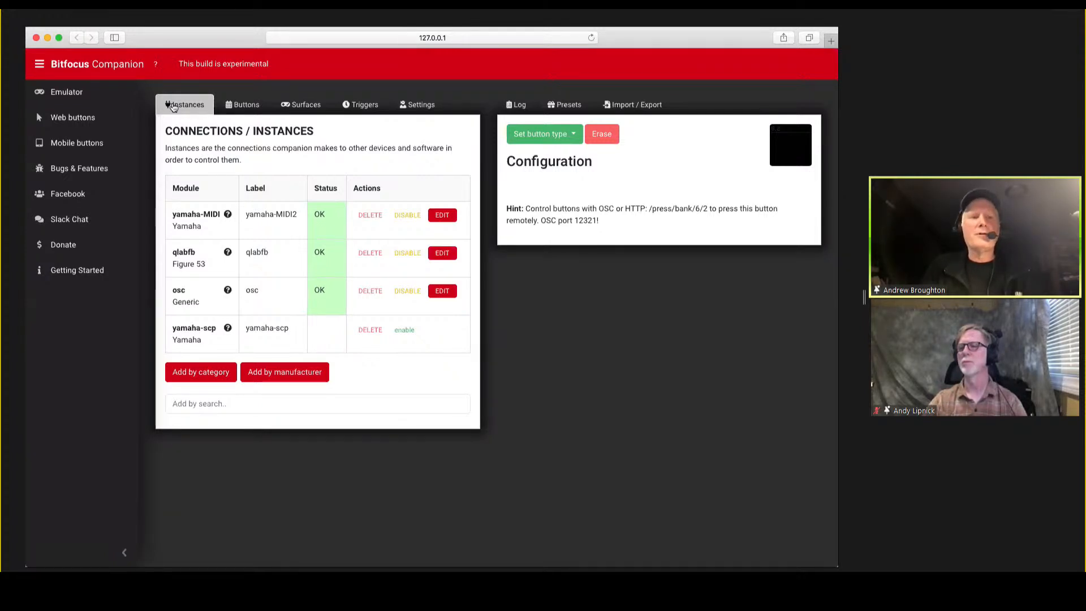
Open the button layout and examine the key down and key up actions of the Ch5 button on page 6.
{"action": "left_click", "coordinate": [239, 110]}
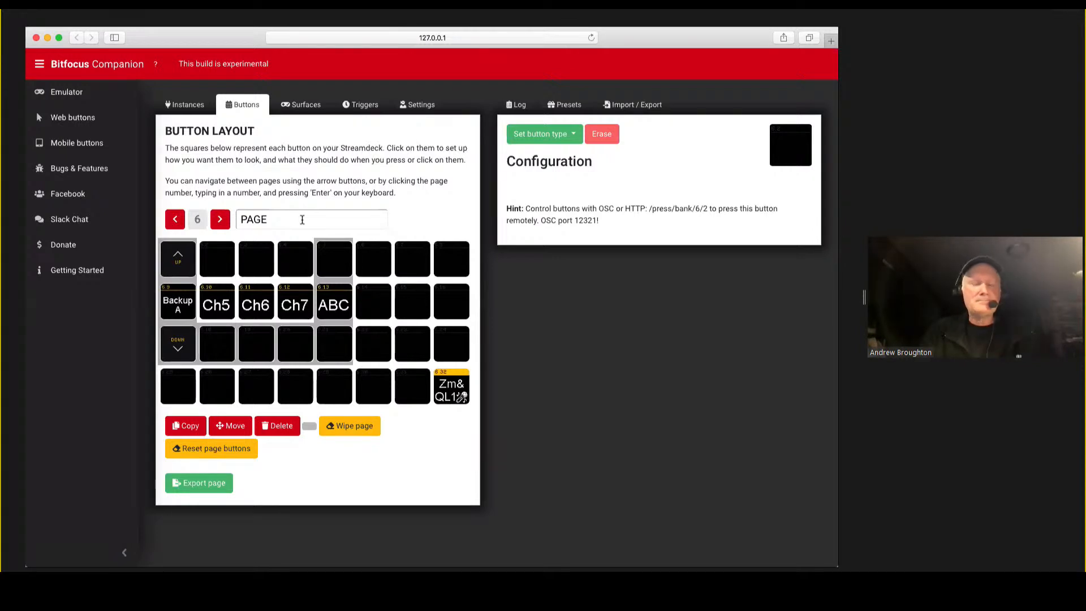
{"action": "left_click", "coordinate": [213, 304]}
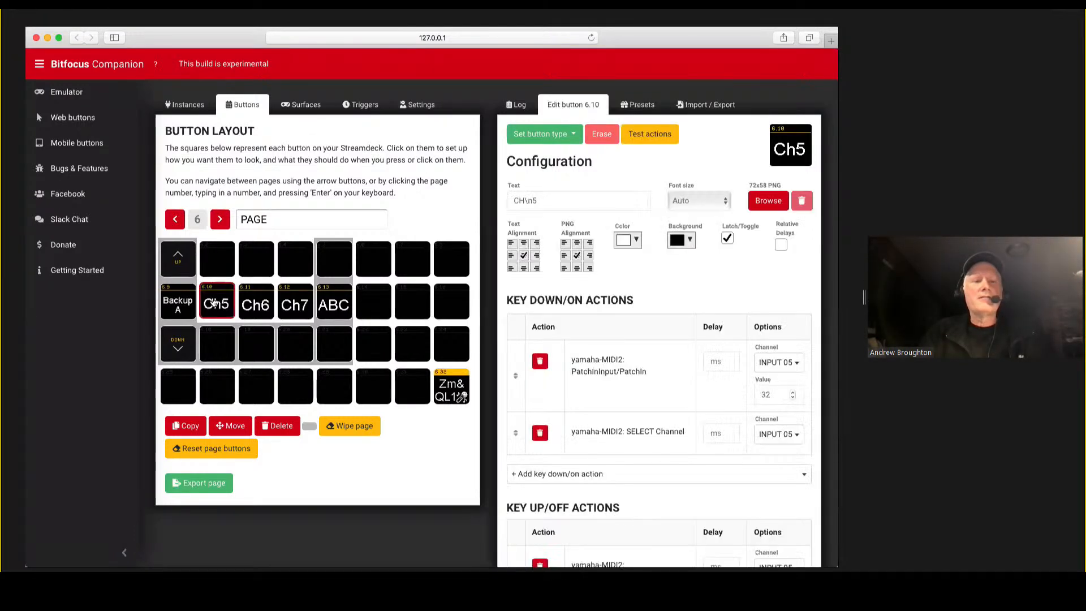
{"action": "scroll", "coordinate": [641, 303], "scroll_direction": "down", "scroll_amount": 3}
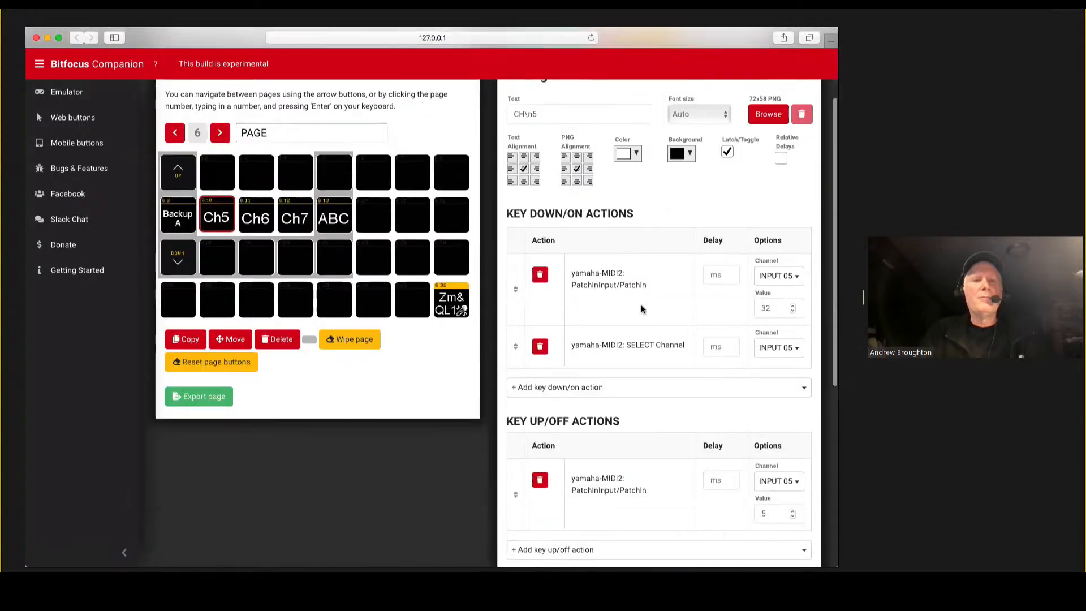
{"action": "scroll", "coordinate": [641, 306], "scroll_direction": "up", "scroll_amount": 1}
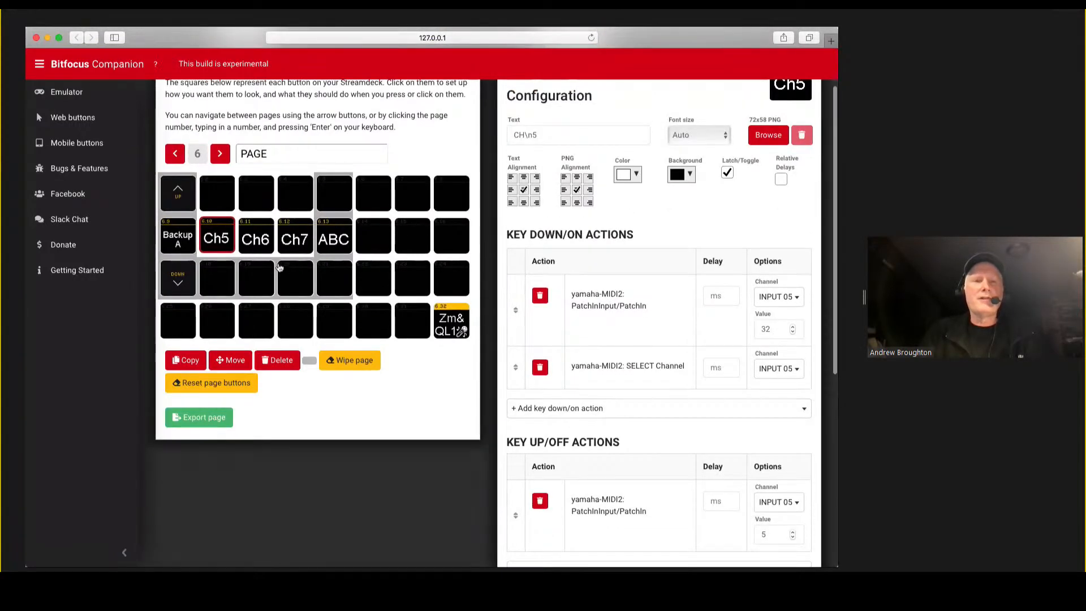
Switch to the emulator window and page down to page 6.
{"action": "key", "text": "super+grave"}
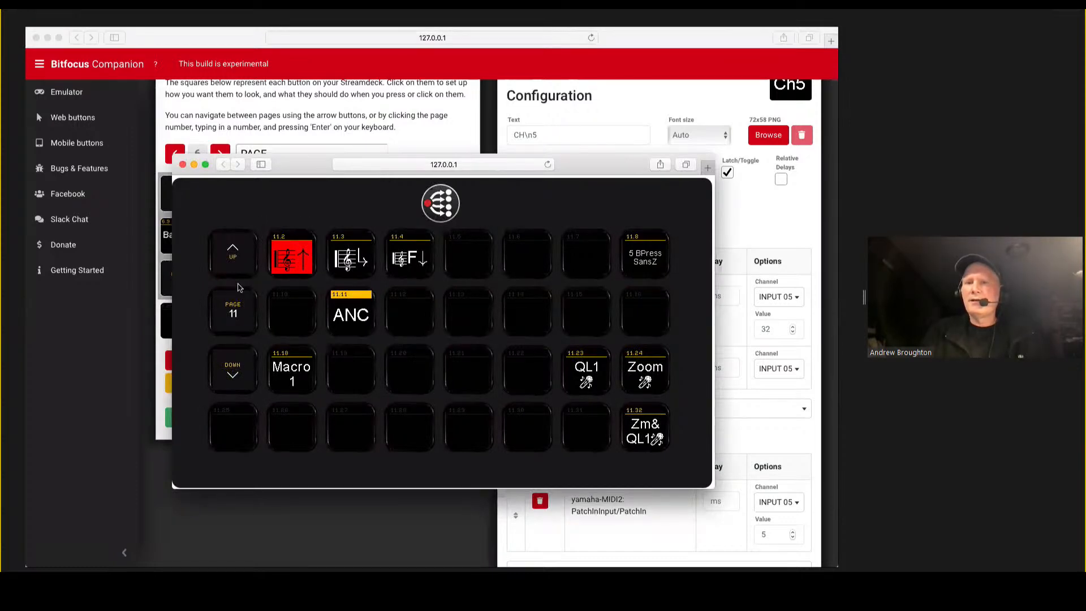
{"action": "left_click", "coordinate": [234, 379]}
{"action": "left_click", "coordinate": [234, 379]}
{"action": "left_click", "coordinate": [236, 382]}
{"action": "left_click", "coordinate": [236, 381]}
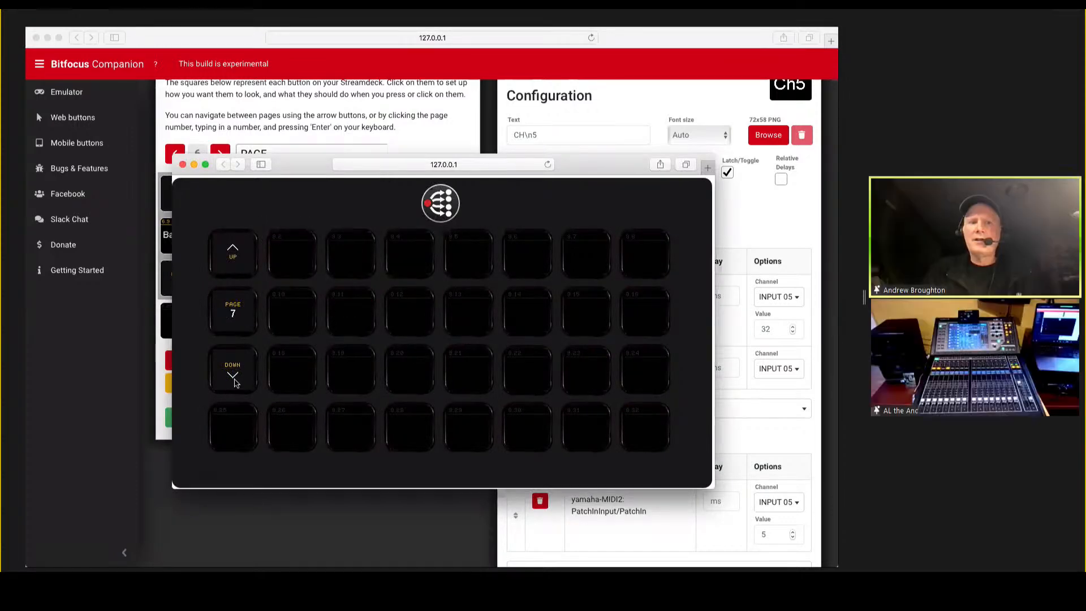
{"action": "left_click", "coordinate": [236, 382]}
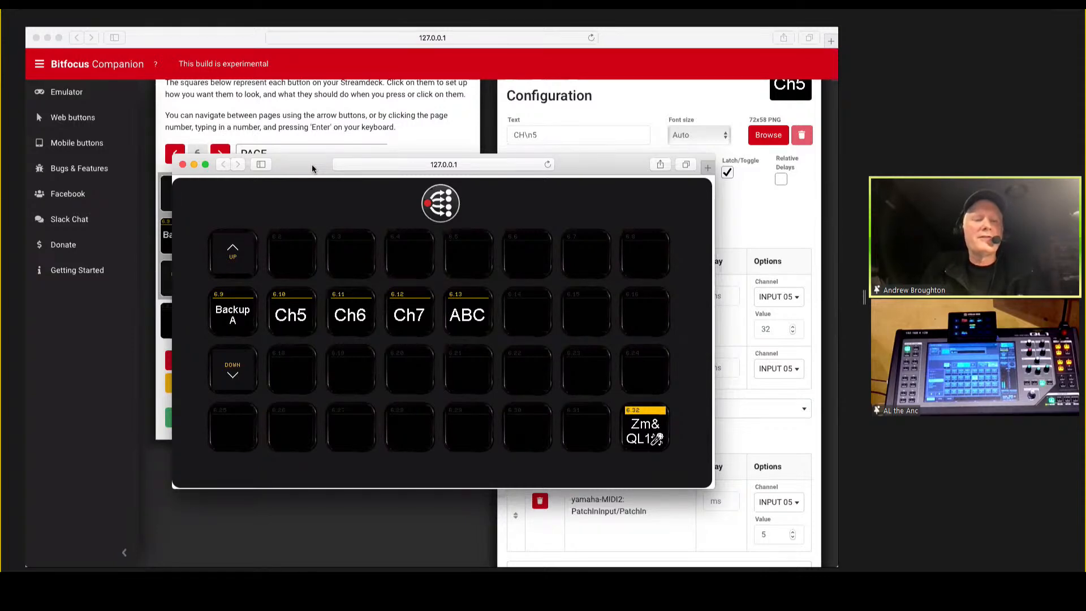
Test the Backup A, Ch5 and Ch7 buttons in the emulator, toggling Ch5 on and off twice.
{"action": "left_click", "coordinate": [235, 321]}
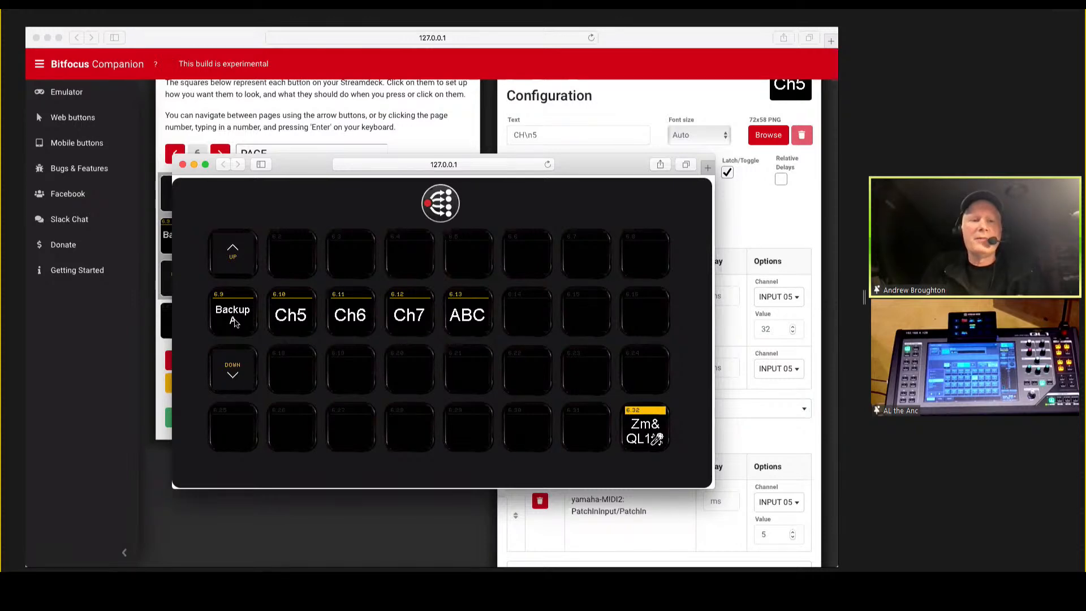
{"action": "left_click", "coordinate": [282, 318]}
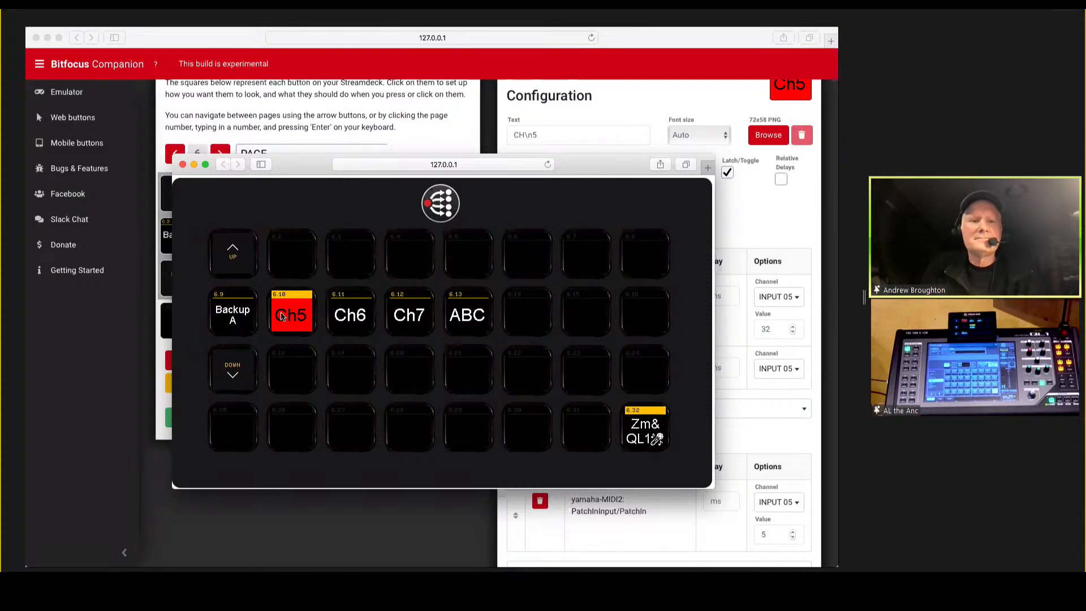
{"action": "left_click", "coordinate": [281, 318]}
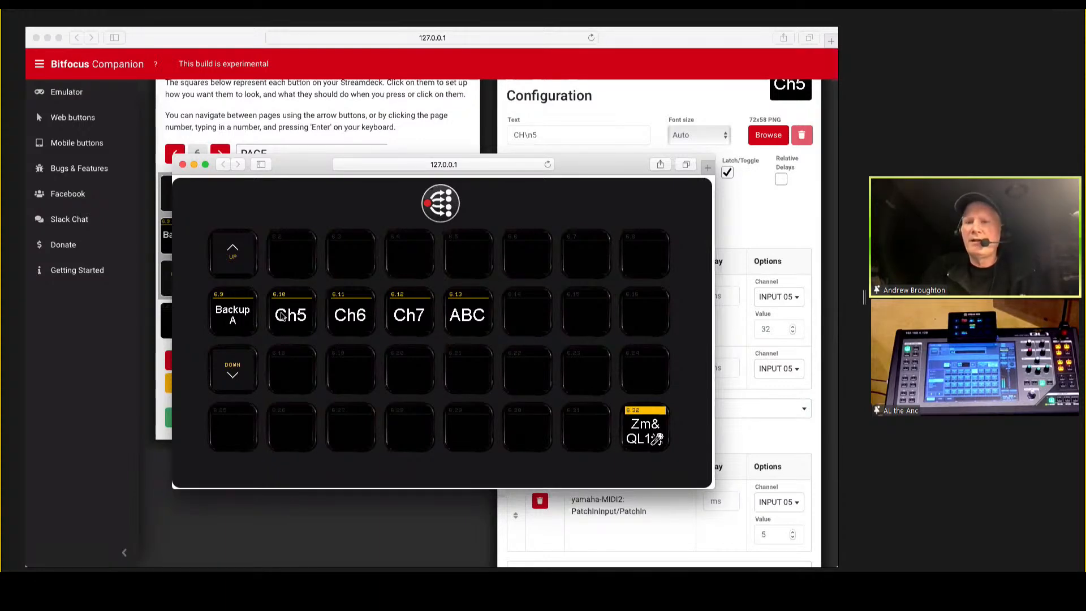
{"action": "left_click", "coordinate": [282, 317]}
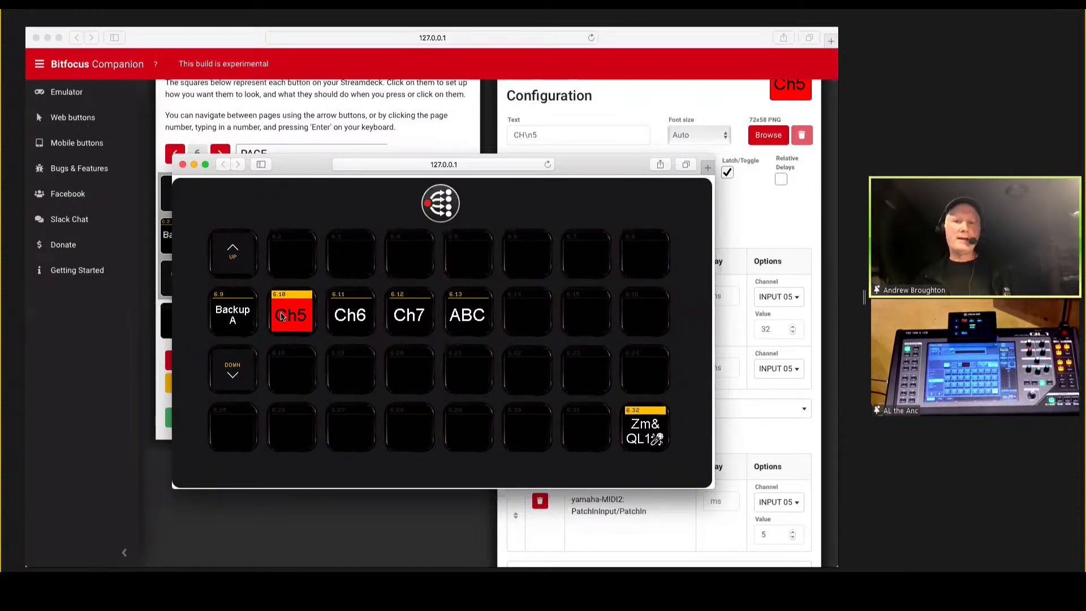
{"action": "left_click", "coordinate": [289, 318]}
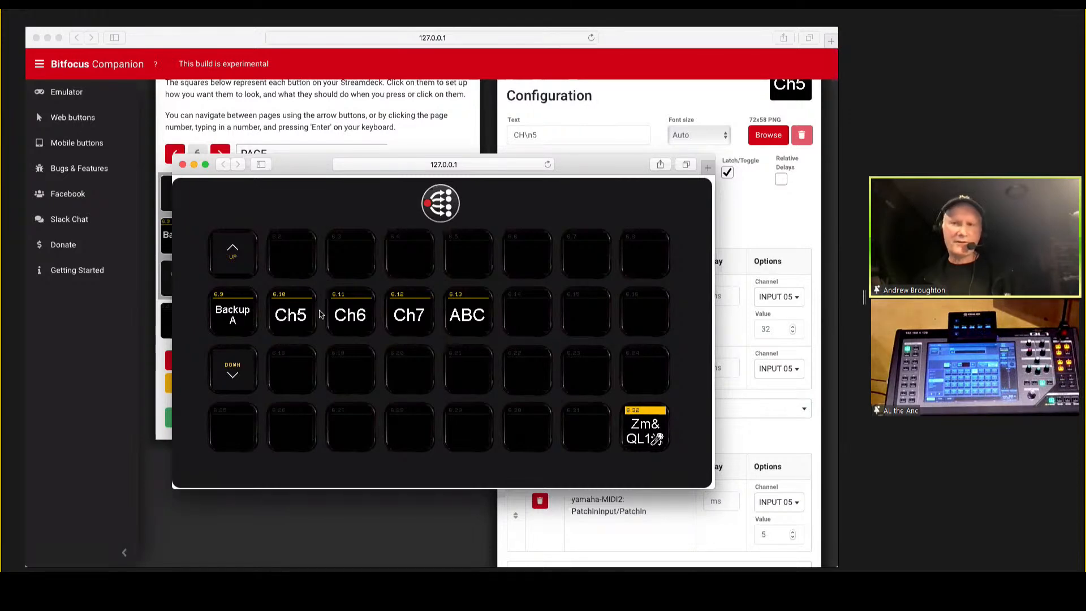
{"action": "left_click", "coordinate": [400, 322]}
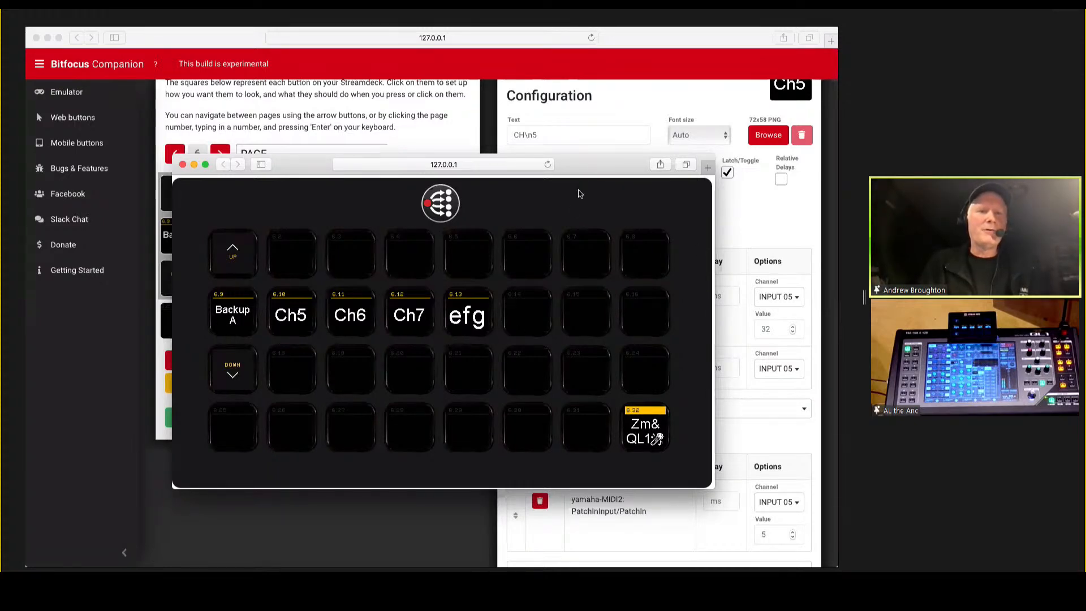
Return to the configuration window and review the Ch5 button's key down actions, key up actions and instance feedback.
{"action": "key", "text": "super+grave"}
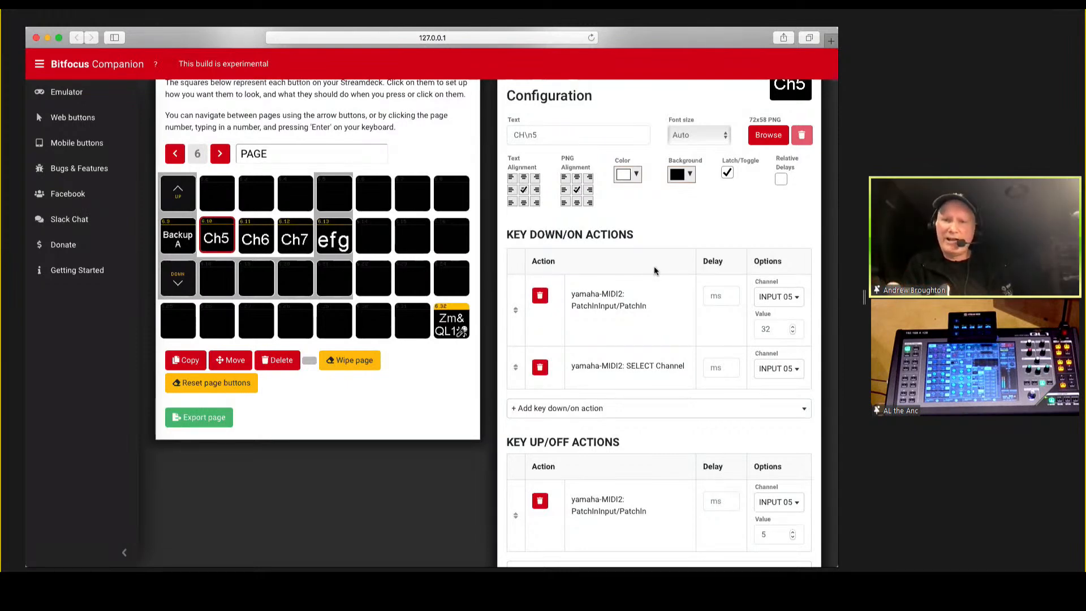
{"action": "scroll", "coordinate": [654, 271], "scroll_direction": "down", "scroll_amount": 2}
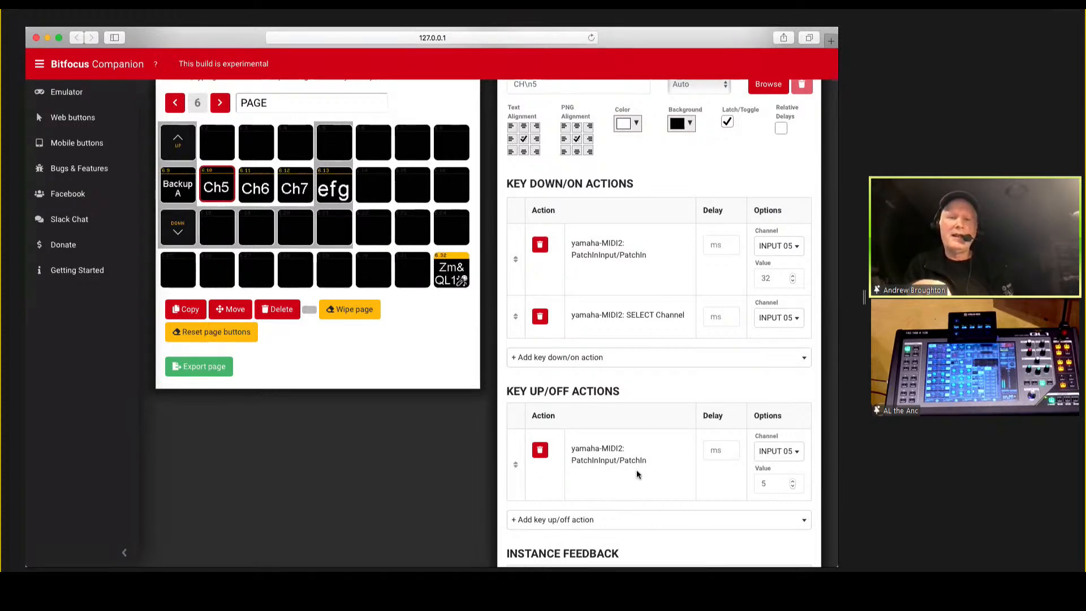
{"action": "scroll", "coordinate": [637, 474], "scroll_direction": "up", "scroll_amount": 4}
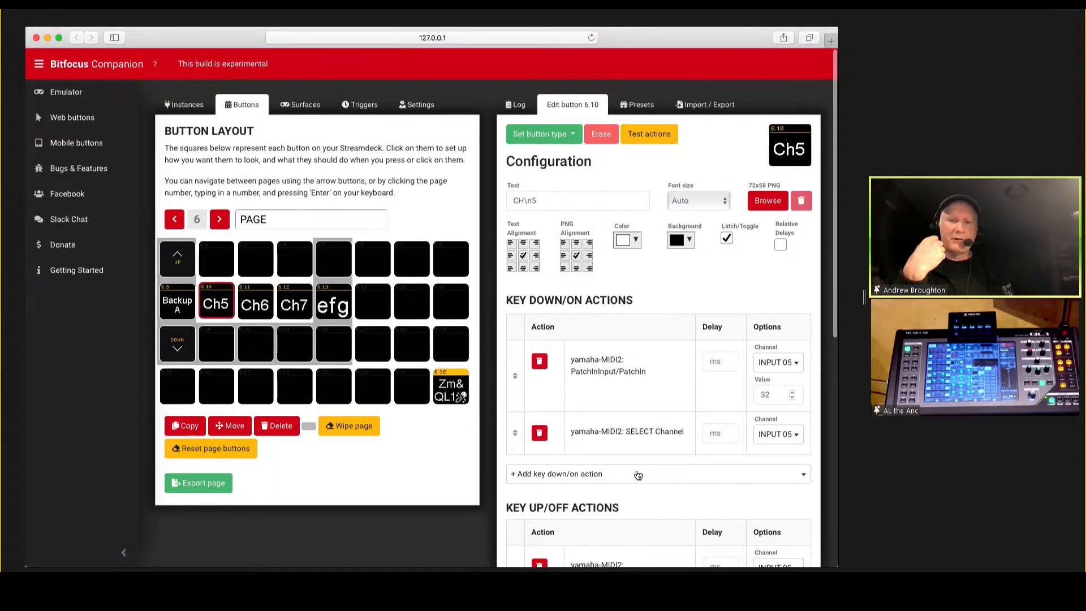
{"action": "scroll", "coordinate": [638, 476], "scroll_direction": "down", "scroll_amount": 6}
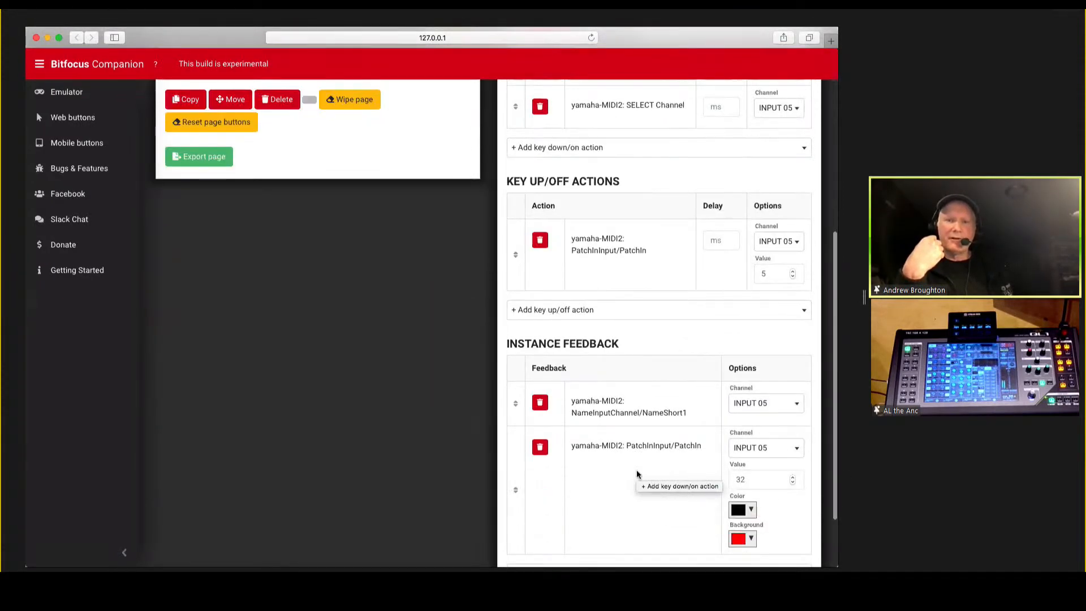
{"action": "scroll", "coordinate": [636, 474], "scroll_direction": "down", "scroll_amount": 1}
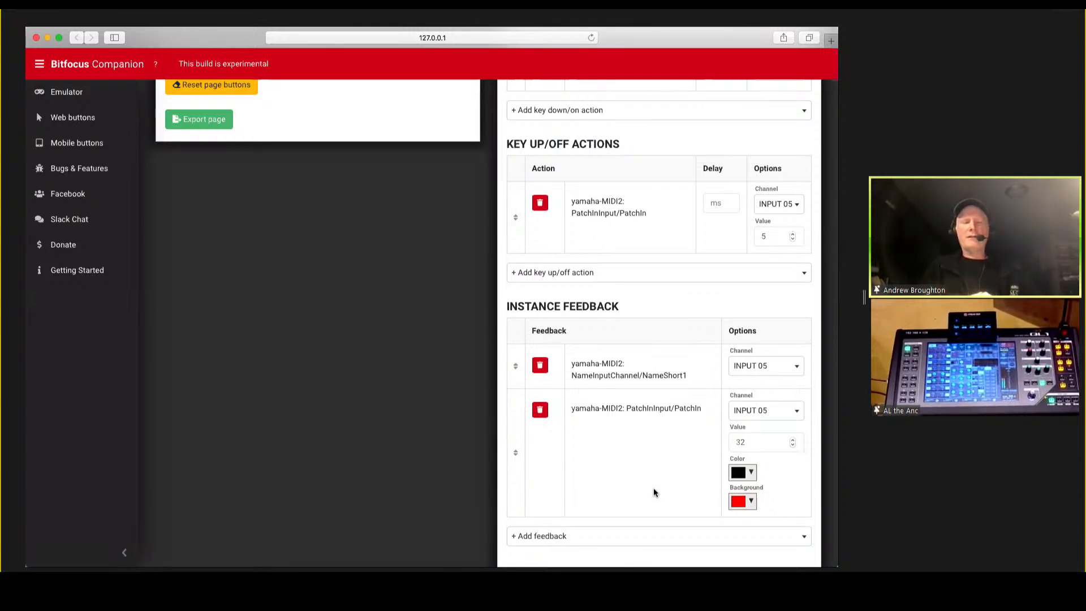
{"action": "scroll", "coordinate": [594, 420], "scroll_direction": "up", "scroll_amount": 4}
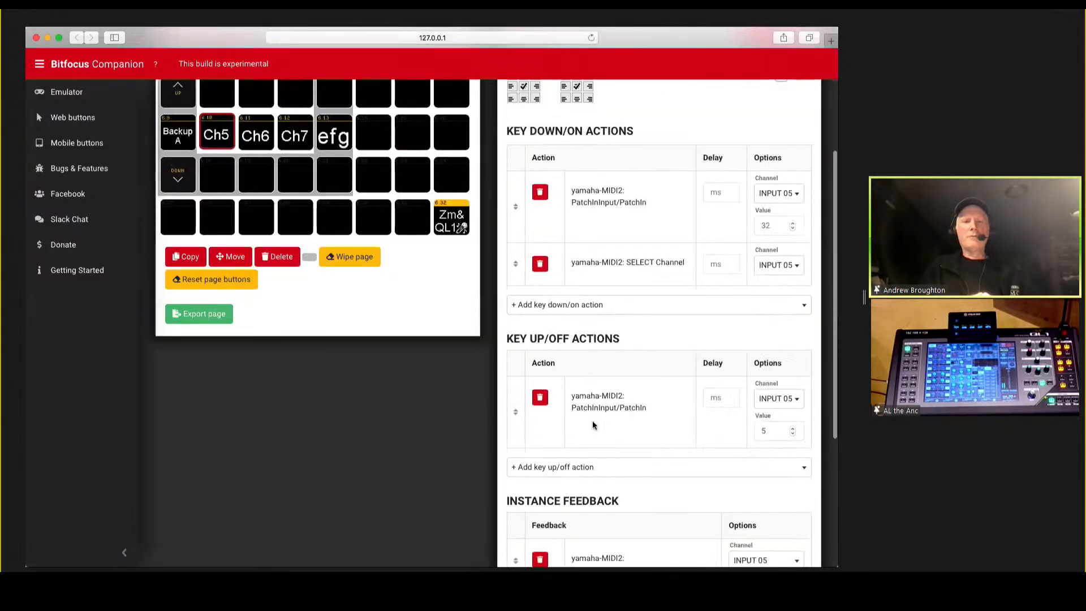
{"action": "scroll", "coordinate": [594, 424], "scroll_direction": "up", "scroll_amount": 3}
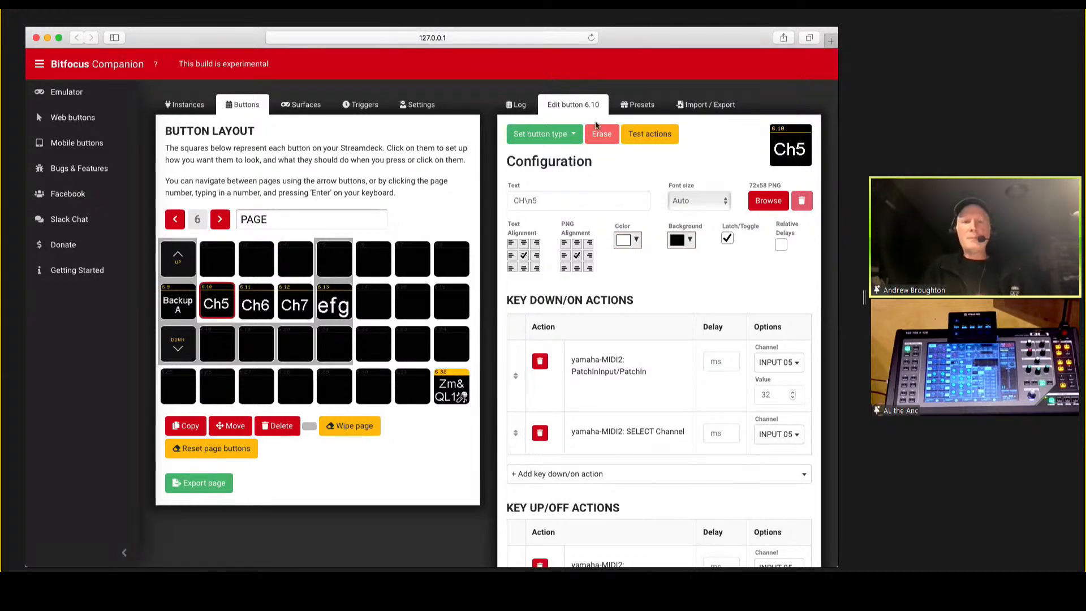
Place the Record MIDI Macro preset from the yamaha-MIDI2 Macros category on button 6.18, below Ch5.
{"action": "left_click", "coordinate": [641, 108]}
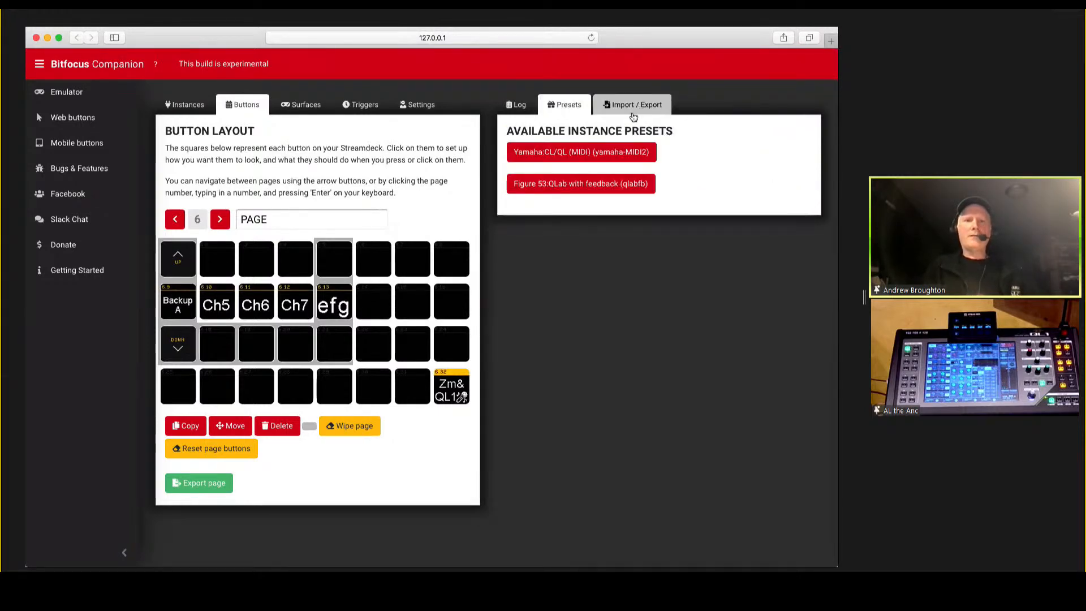
{"action": "left_click", "coordinate": [572, 154]}
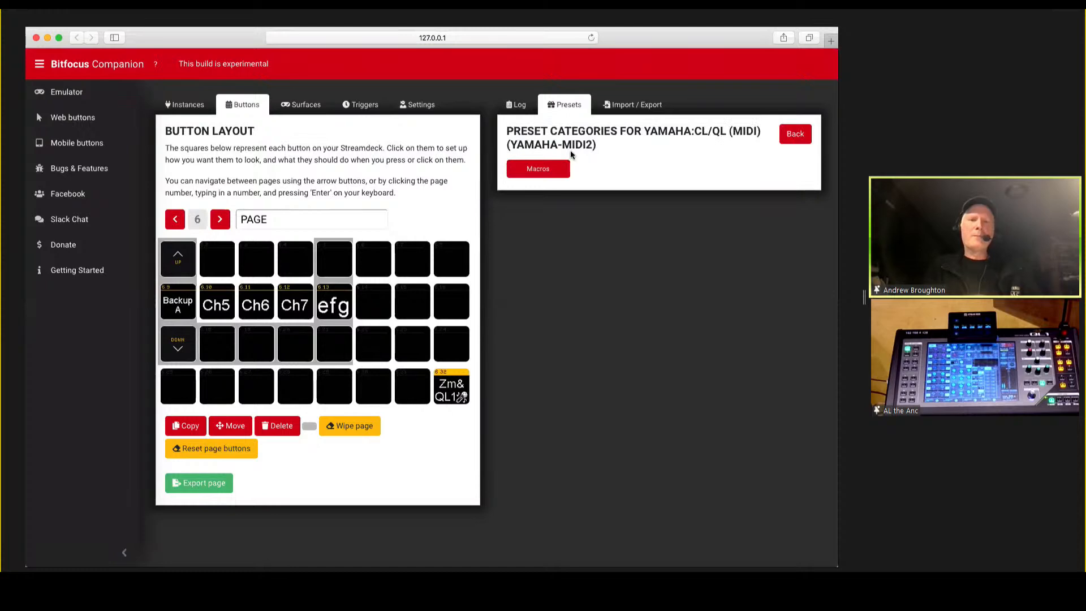
{"action": "left_click", "coordinate": [532, 171]}
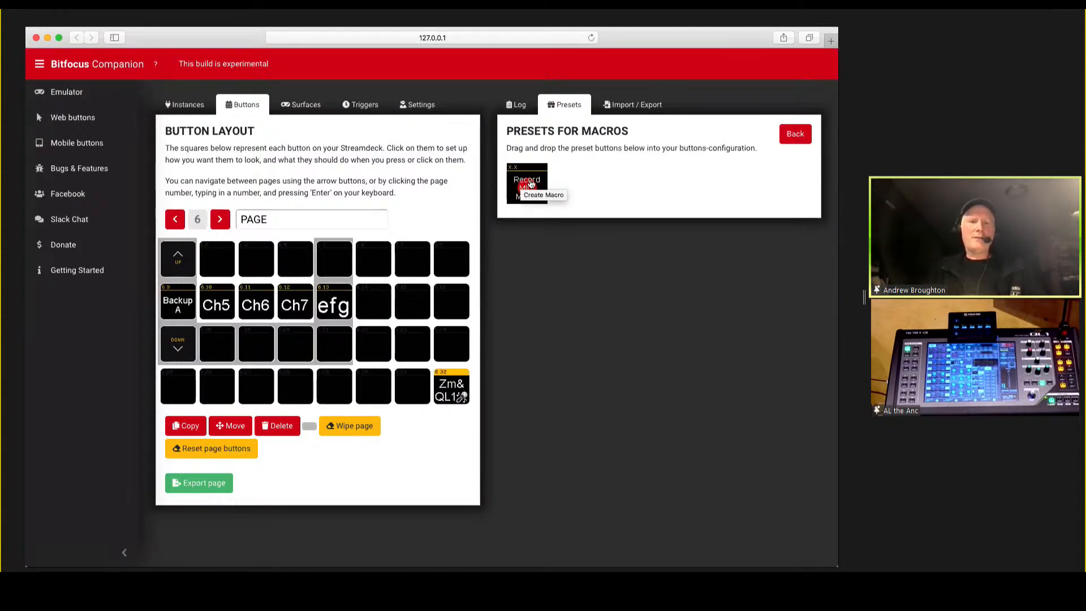
{"action": "left_click_drag", "start_coordinate": [532, 184], "coordinate": [222, 350]}
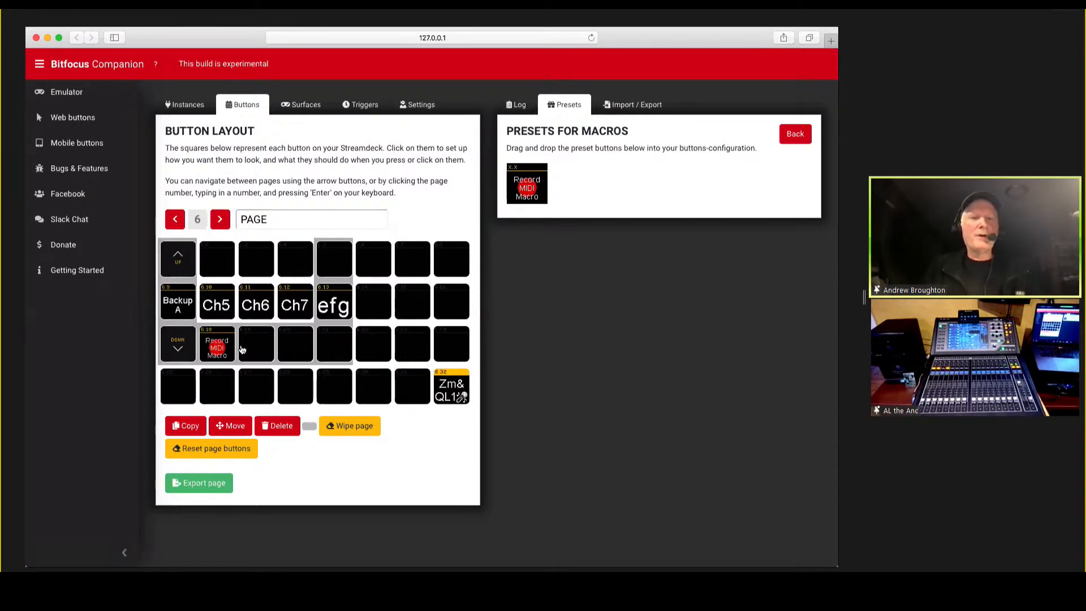
Switch to the emulator and record a console macro with the Record MIDI Macro button, starting and stopping the recording.
{"action": "key", "text": "super+grave"}
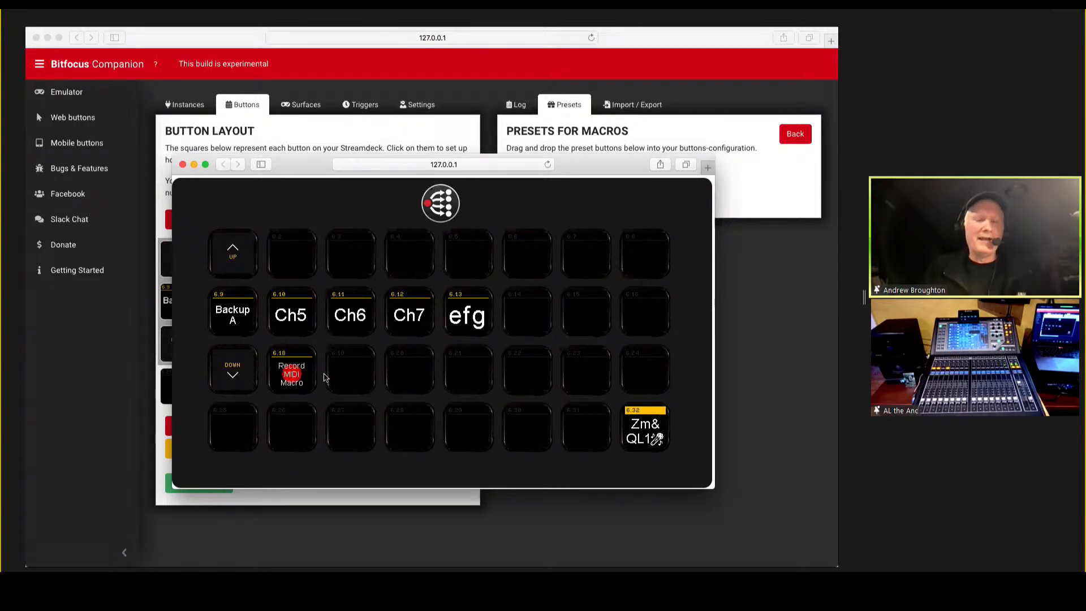
{"action": "left_click", "coordinate": [288, 374]}
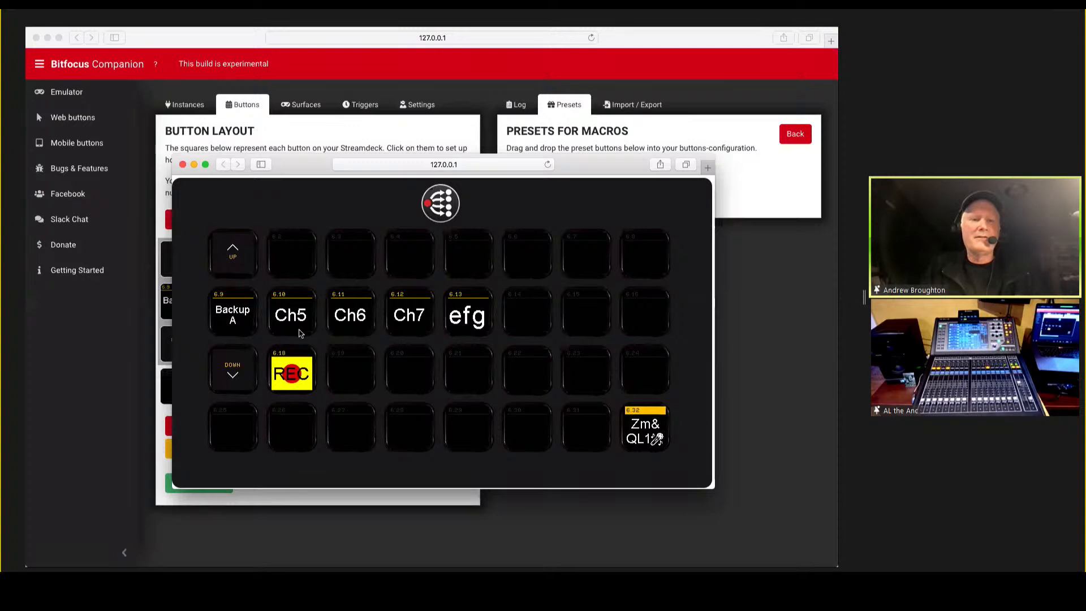
{"action": "left_click", "coordinate": [300, 368]}
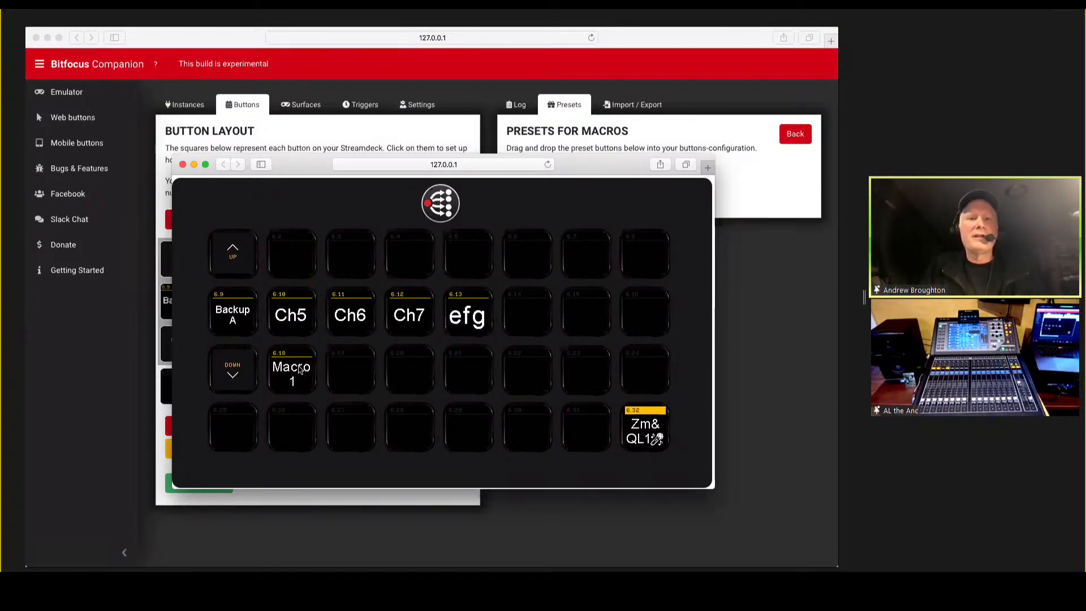
Open the Macro 1 button in the configuration window and examine its recorded key down, key up and feedback entries.
{"action": "key", "text": "super+grave"}
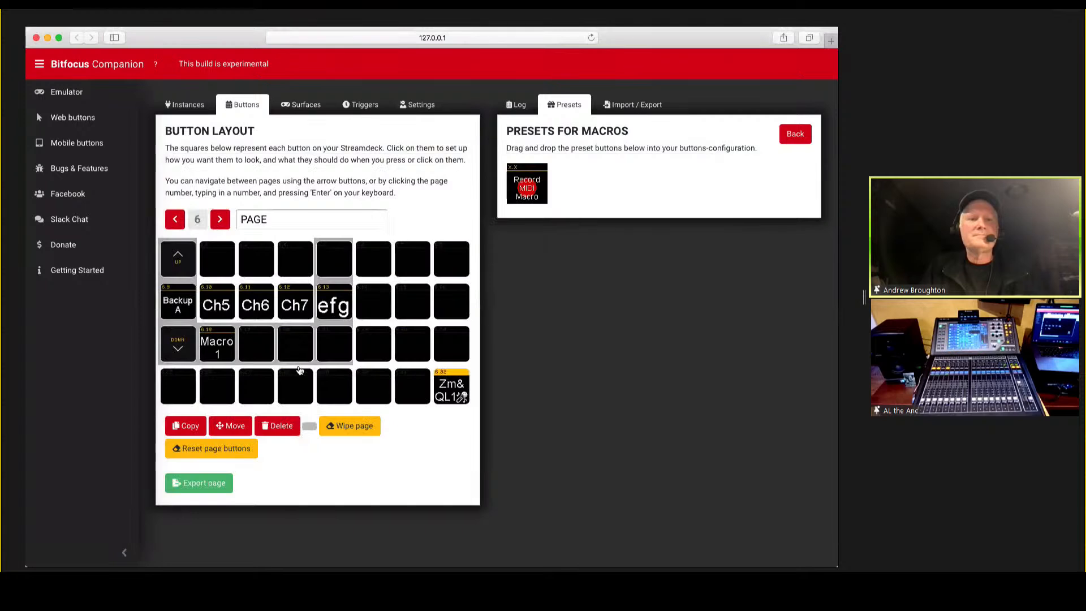
{"action": "left_click", "coordinate": [217, 349]}
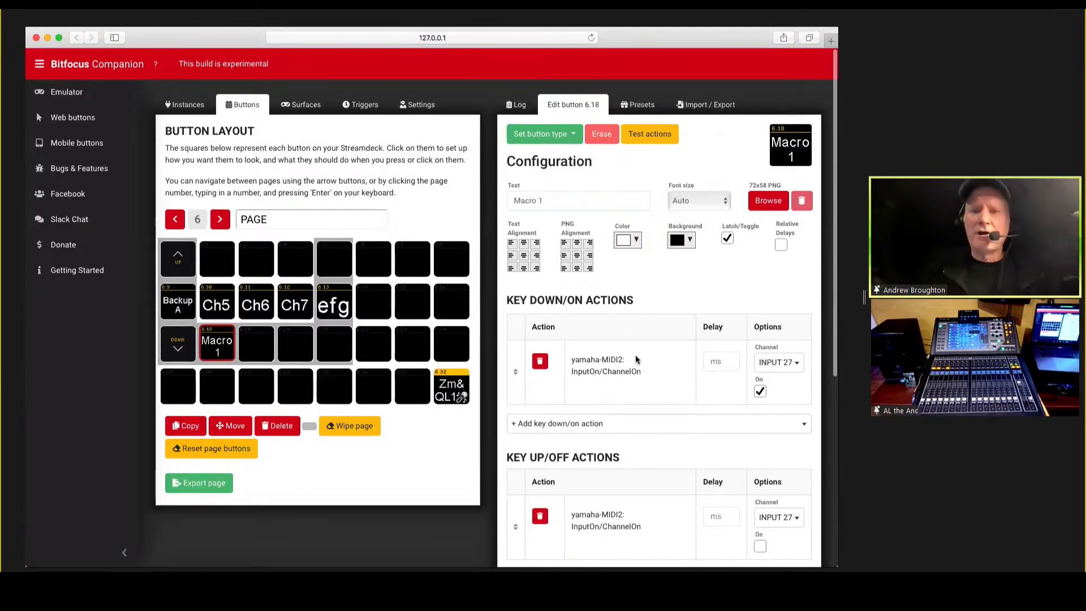
{"action": "scroll", "coordinate": [636, 358], "scroll_direction": "down", "scroll_amount": 5}
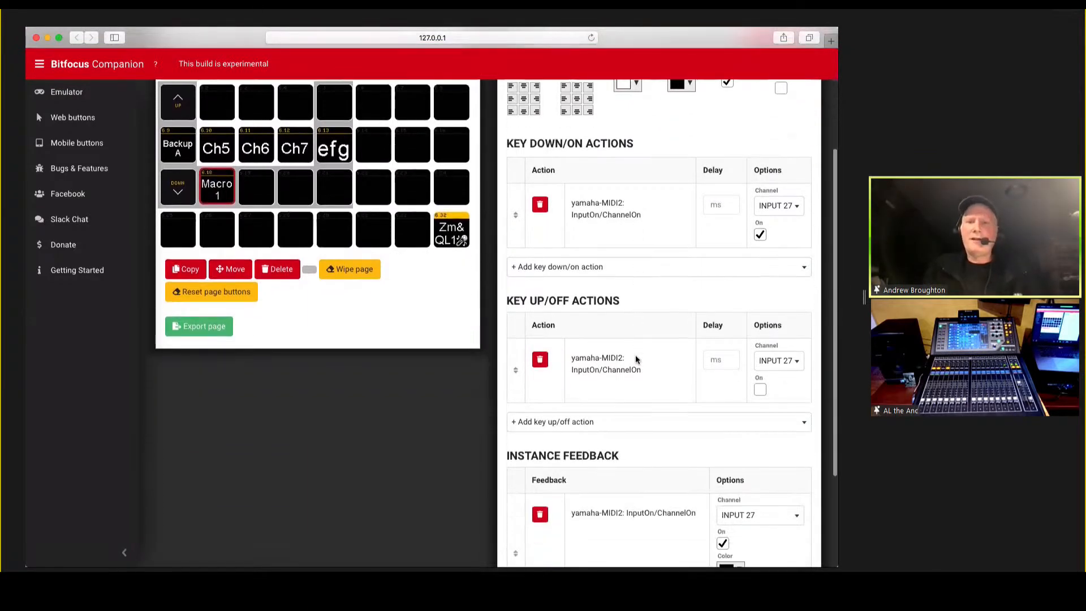
{"action": "scroll", "coordinate": [636, 357], "scroll_direction": "down", "scroll_amount": 3}
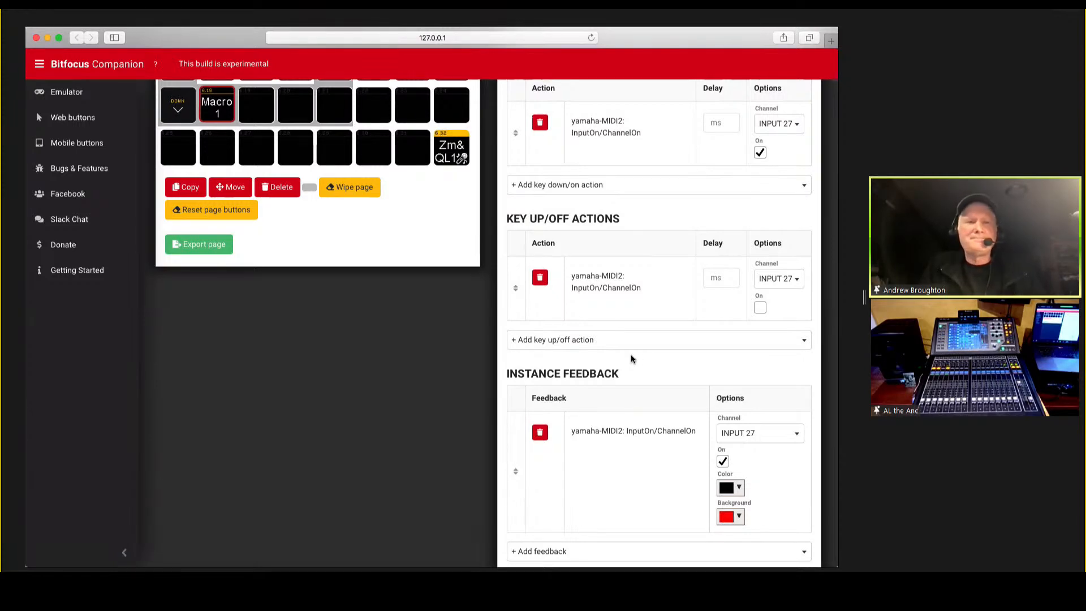
Switch to the emulator and trigger the Macro 1 button to test it.
{"action": "key", "text": "super+grave"}
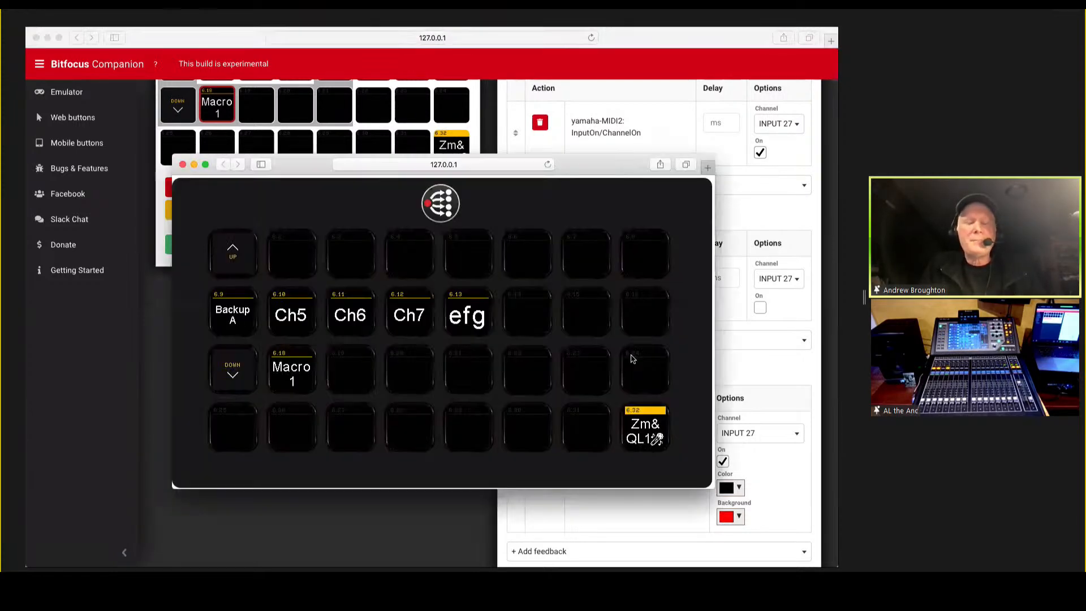
{"action": "left_click", "coordinate": [292, 373]}
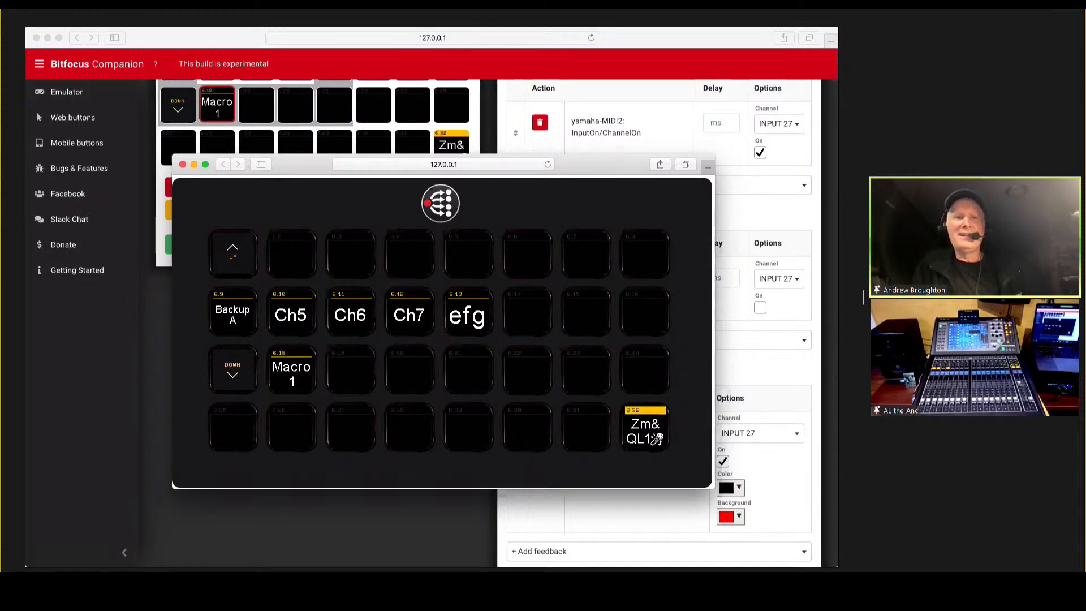
Switch to the configuration window, go to page 11 of the button layout and select the empty button 11.5.
{"action": "left_click", "coordinate": [144, 322]}
{"action": "key", "text": "super+grave"}
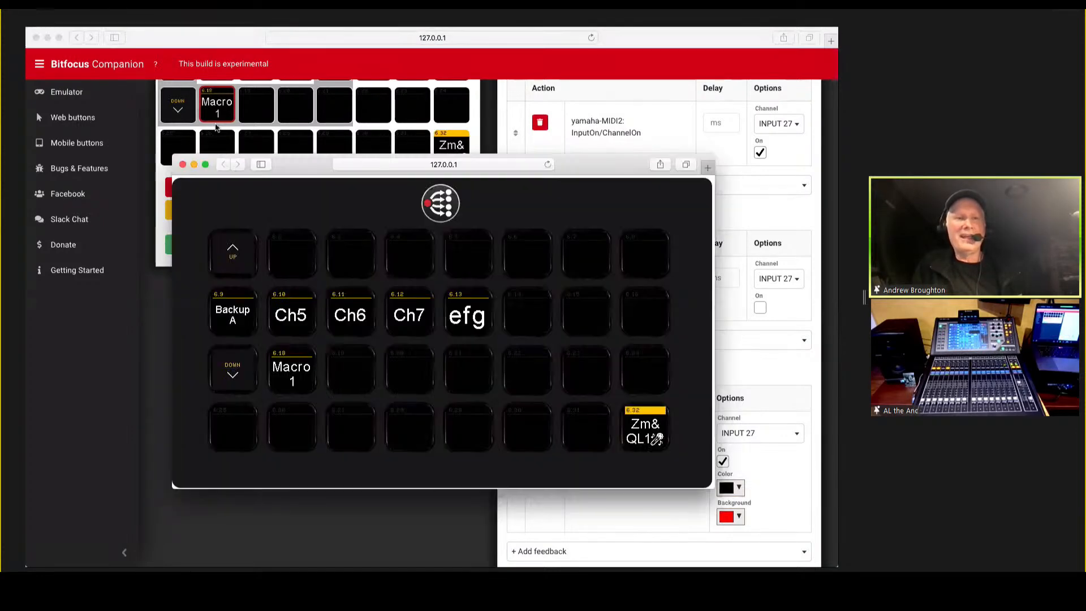
{"action": "left_click", "coordinate": [138, 191]}
{"action": "scroll", "coordinate": [220, 187], "scroll_direction": "up", "scroll_amount": 4}
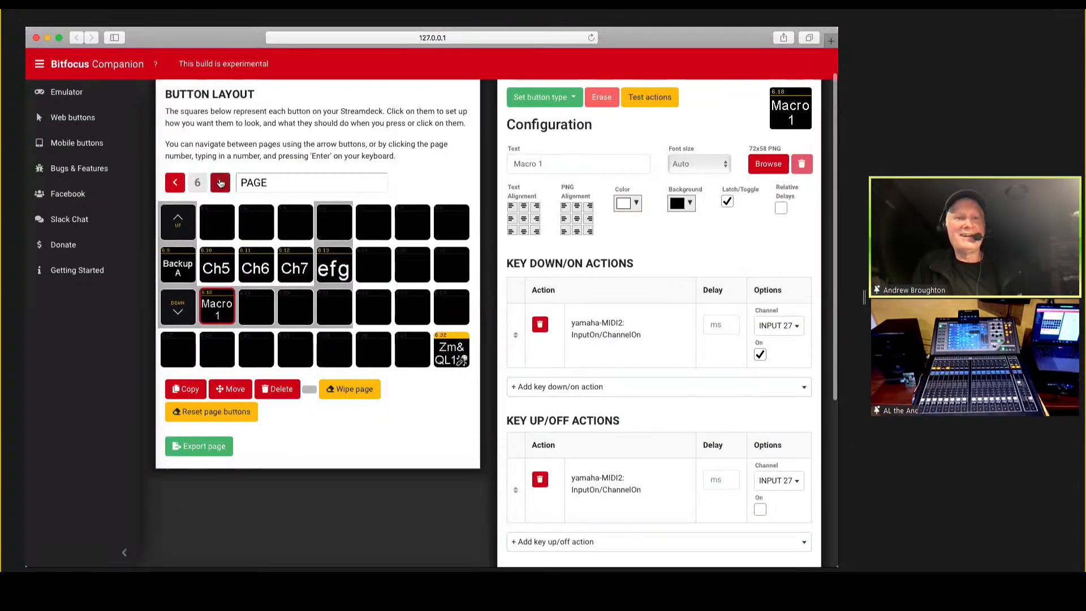
{"action": "left_click", "coordinate": [220, 184]}
{"action": "left_click", "coordinate": [220, 183]}
{"action": "left_click", "coordinate": [220, 182]}
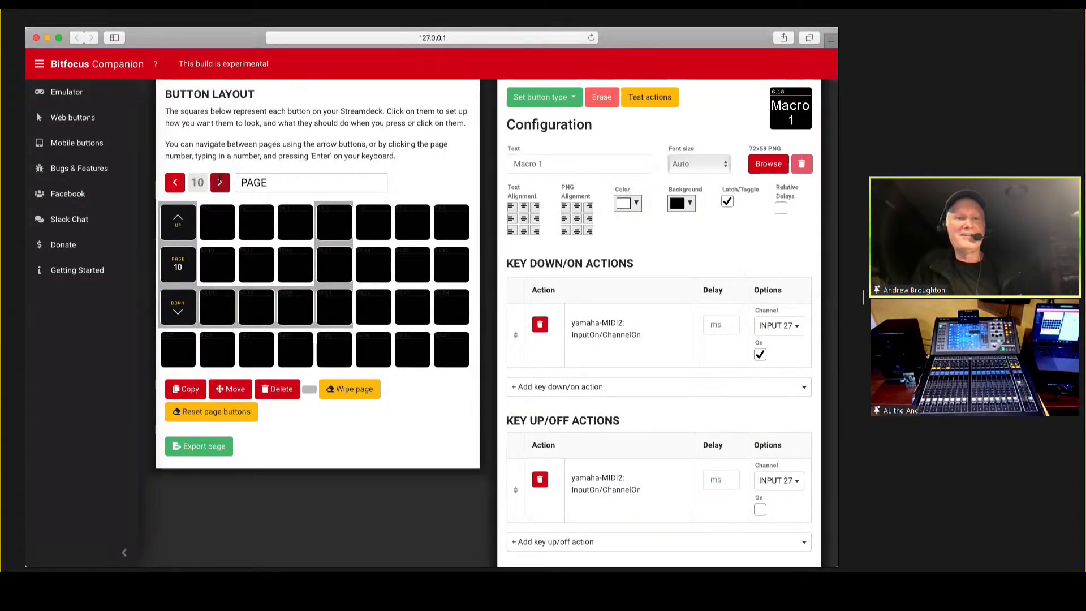
{"action": "left_click", "coordinate": [220, 183]}
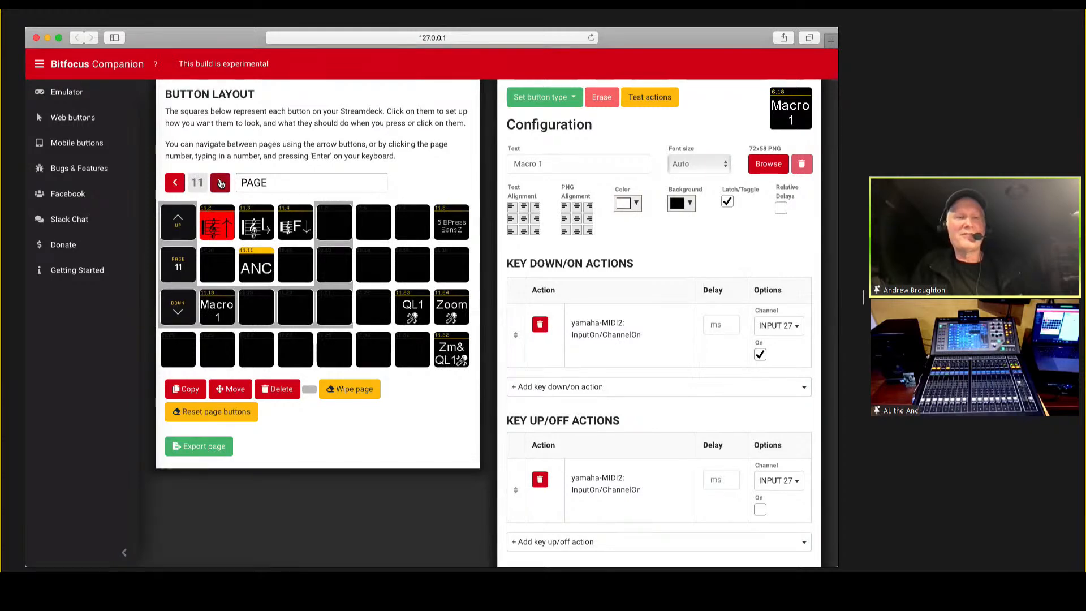
{"action": "left_click", "coordinate": [351, 231]}
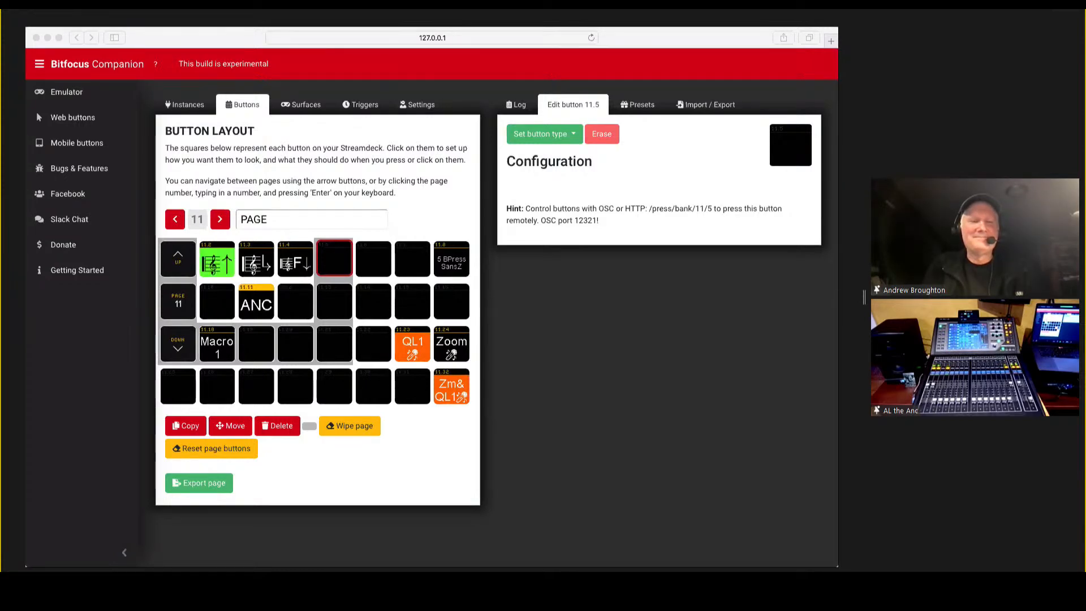
Switch to the emulator and page it up to page 11.
{"action": "left_click", "coordinate": [574, 322]}
{"action": "key", "text": "super+grave"}
{"action": "key", "text": "super+grave"}
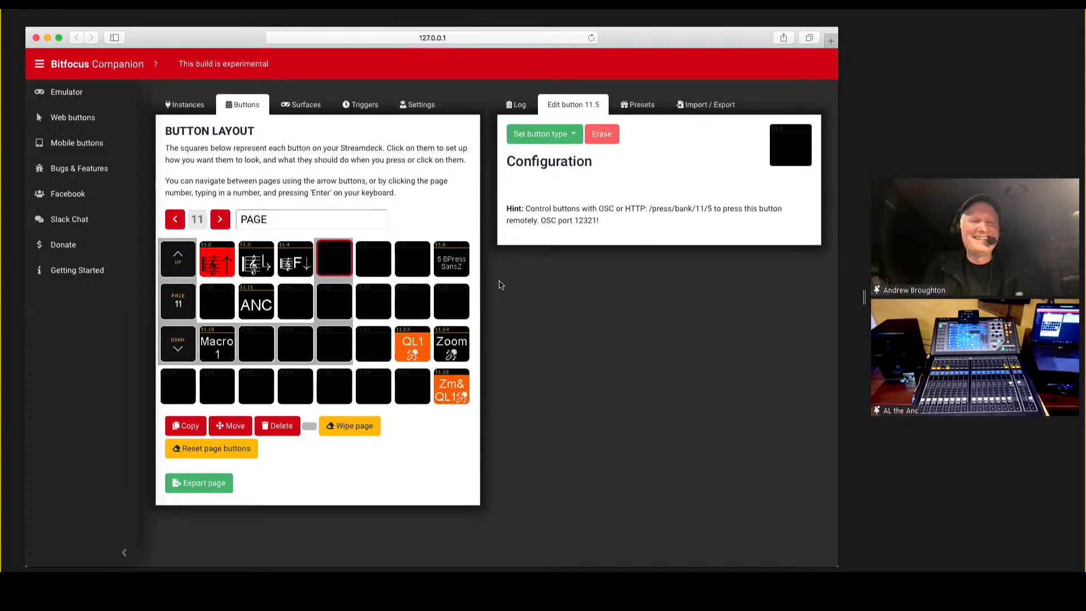
{"action": "key", "text": "super+grave"}
{"action": "left_click", "coordinate": [243, 258]}
{"action": "left_click", "coordinate": [243, 258]}
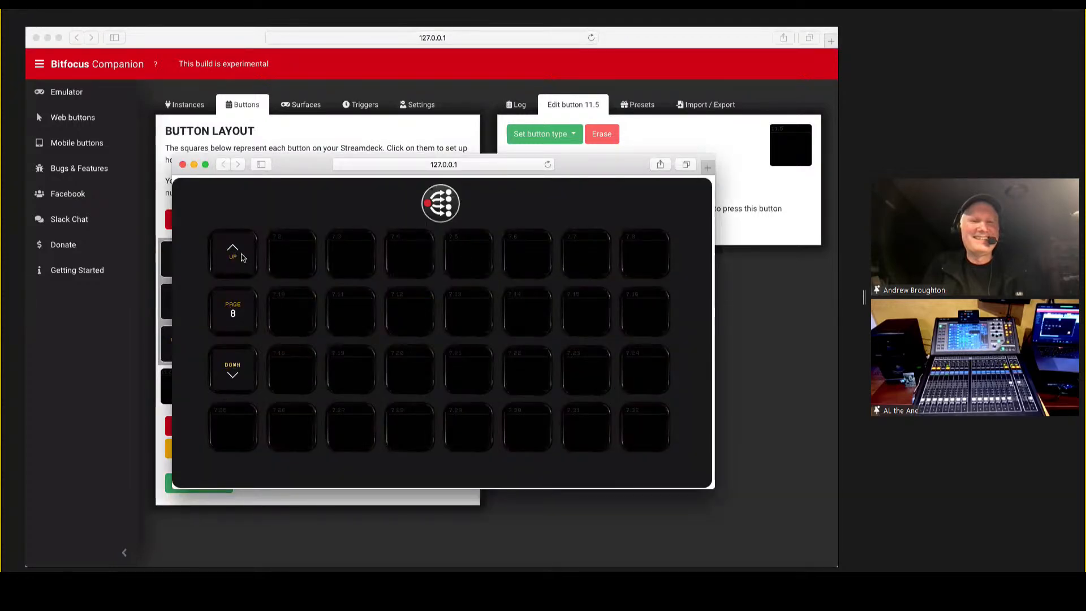
{"action": "left_click", "coordinate": [243, 257]}
{"action": "left_click", "coordinate": [243, 258]}
{"action": "left_click", "coordinate": [244, 258]}
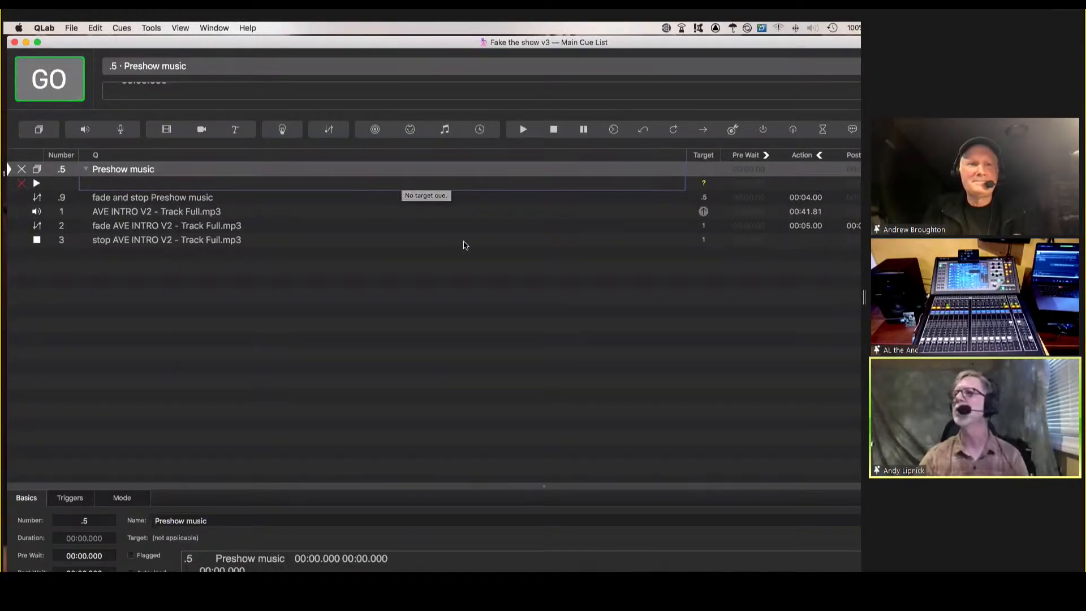
In QLab, put cue 3, stop AVE INTRO V2 - Track Full.mp3, on standby in the main cue list.
{"action": "left_click", "coordinate": [477, 260]}
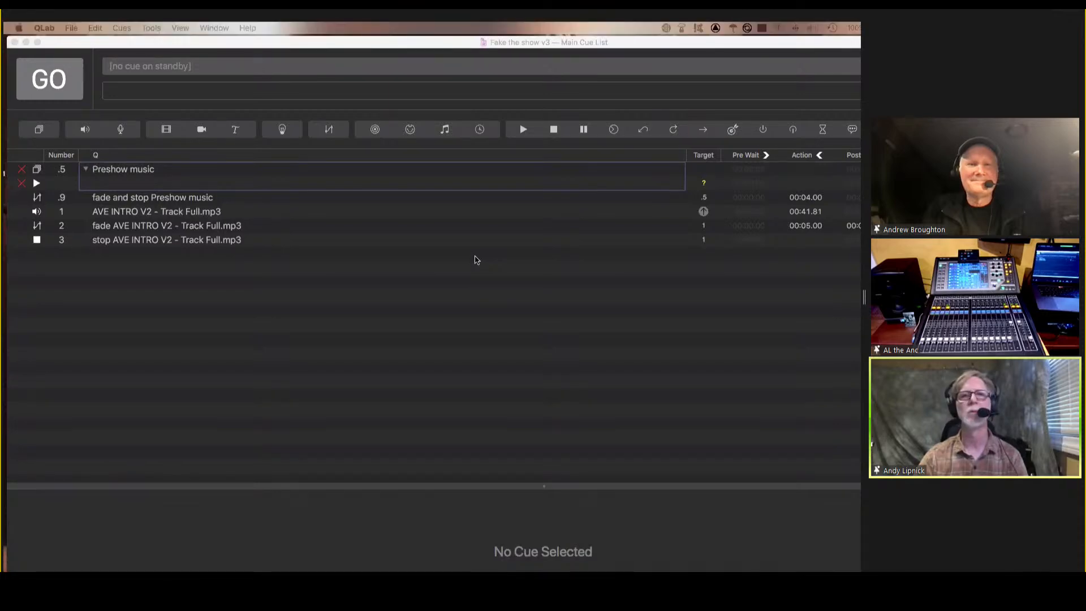
{"action": "left_click", "coordinate": [477, 259]}
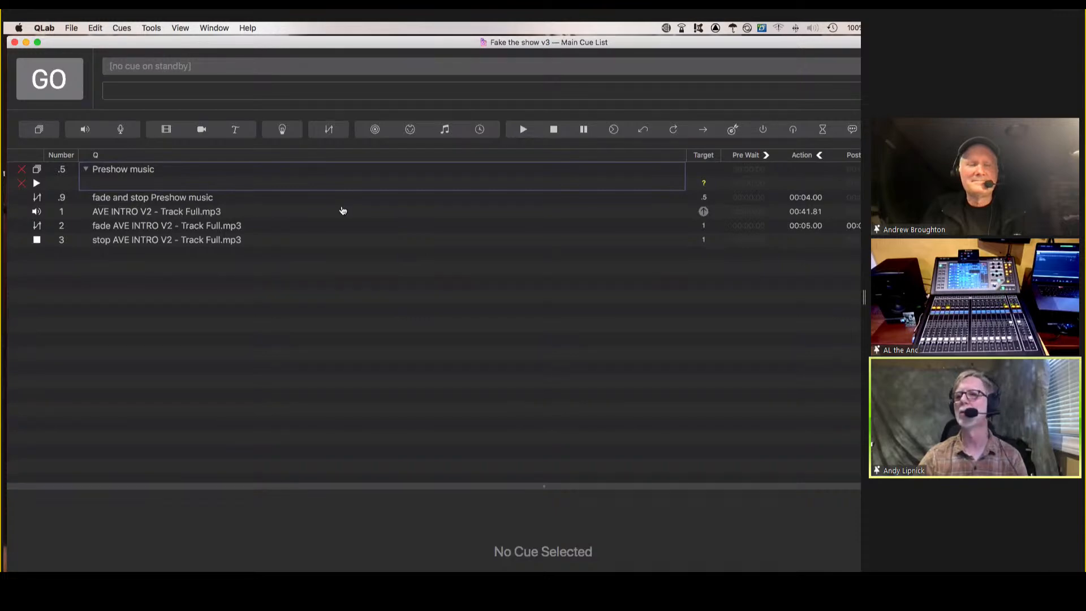
{"action": "left_click", "coordinate": [338, 209]}
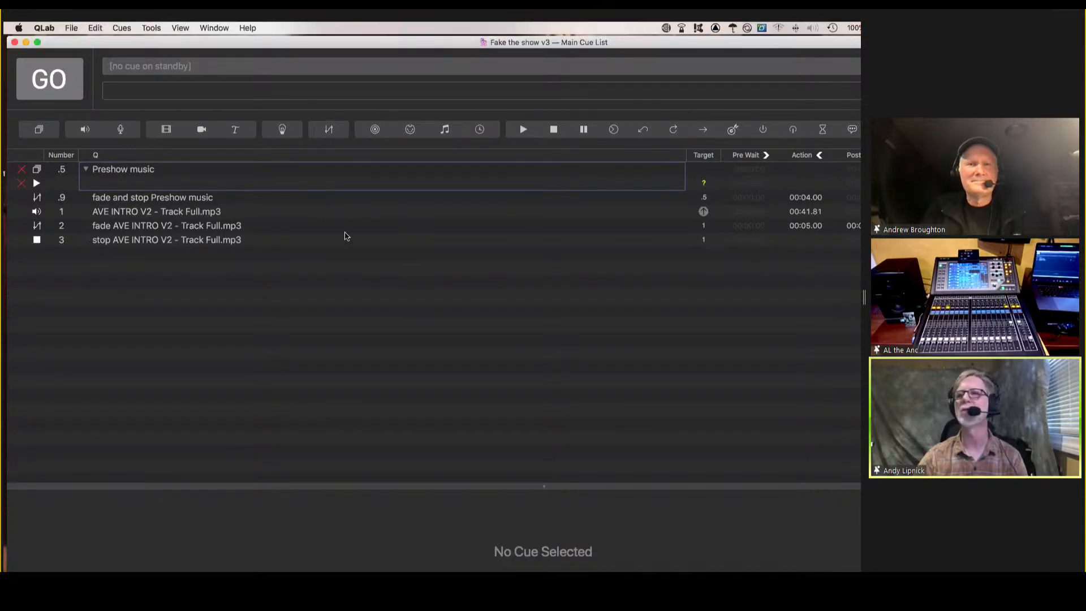
{"action": "left_click", "coordinate": [344, 238]}
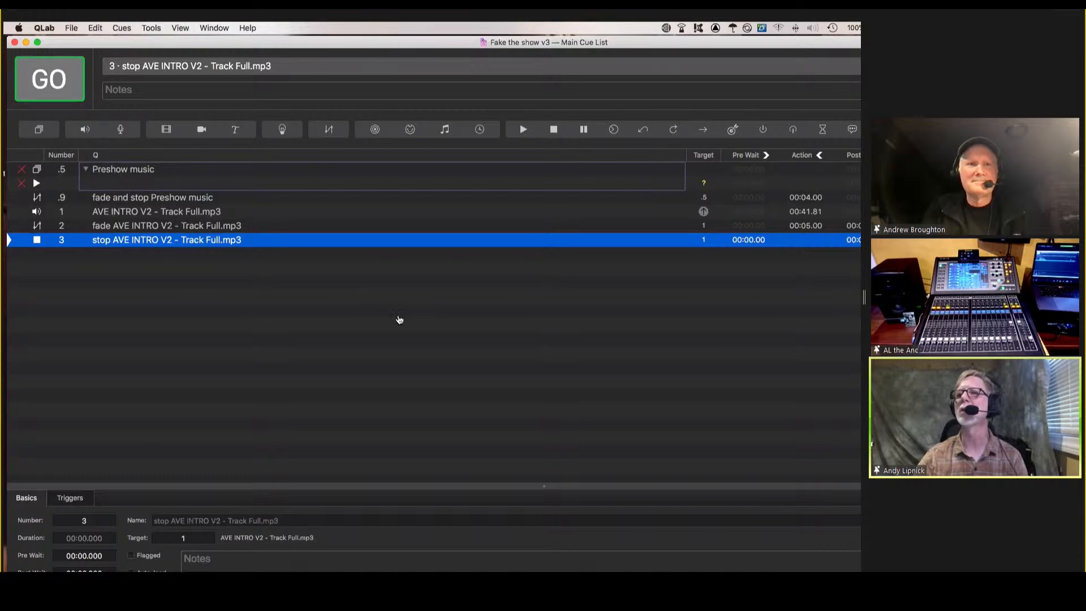
Switch to the Companion configuration window in Safari and open the macOS emoji and symbols viewer.
{"action": "key", "text": "super+Tab"}
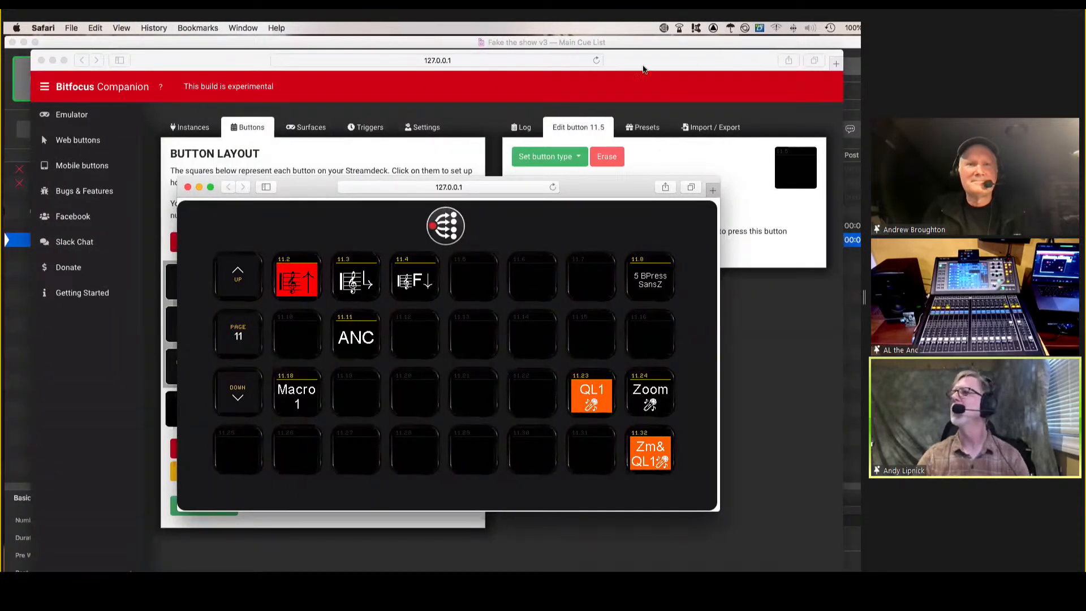
{"action": "left_click", "coordinate": [315, 164]}
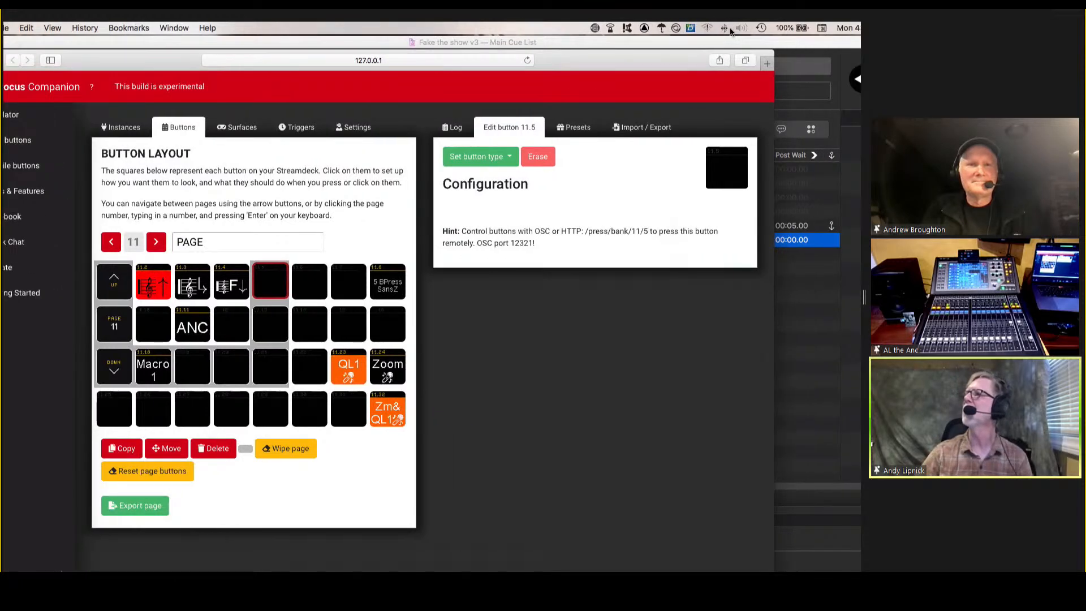
{"action": "left_click", "coordinate": [688, 27]}
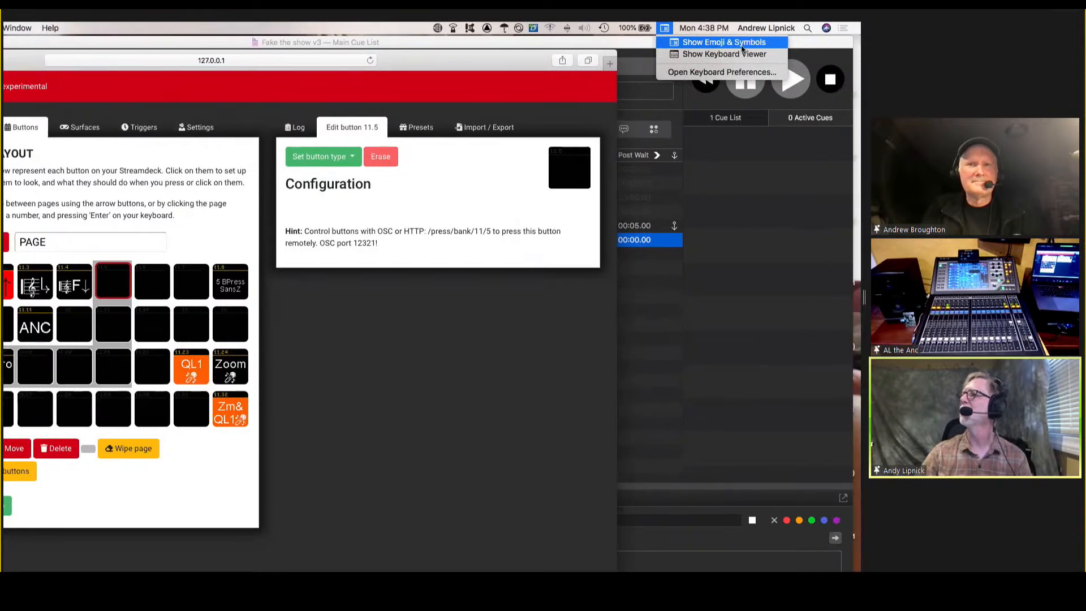
{"action": "left_click", "coordinate": [695, 45]}
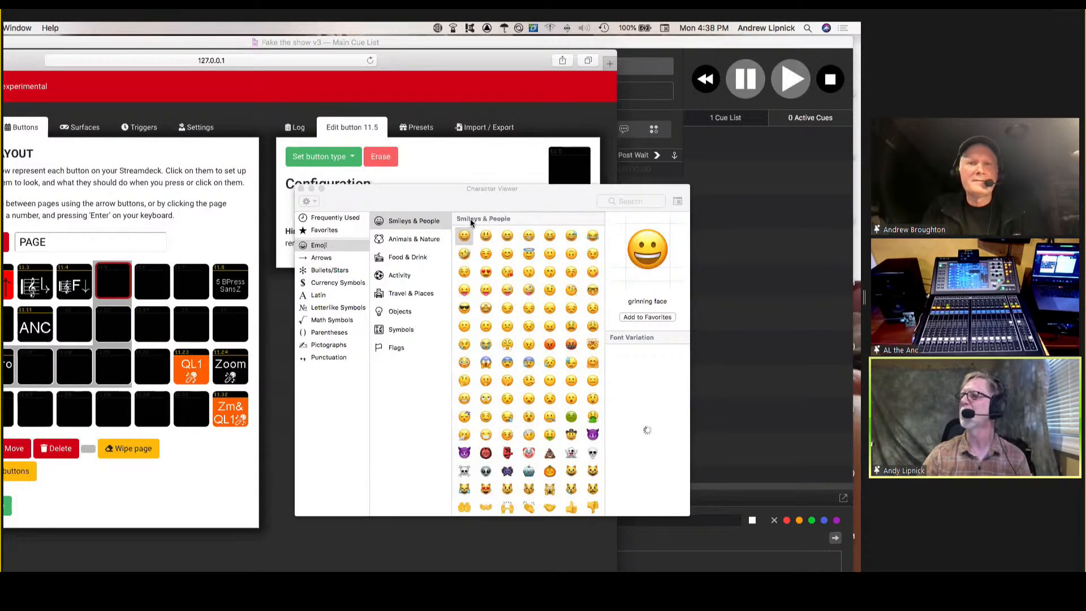
Search the Character Viewer for music, select the musical score symbol and move the viewer clear of the button settings.
{"action": "left_click", "coordinate": [620, 202]}
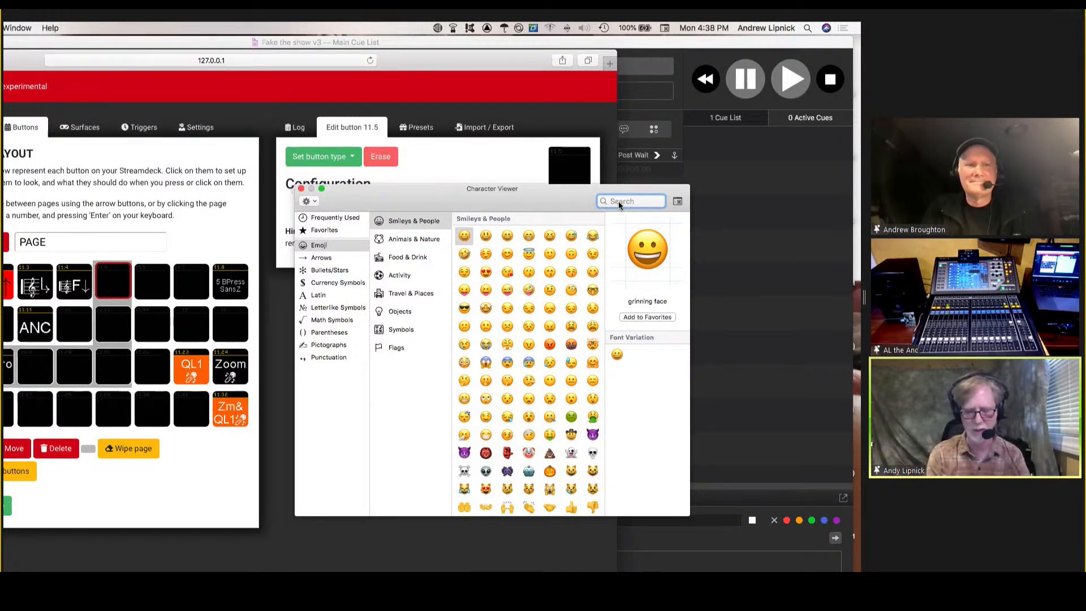
{"action": "type", "text": "music"}
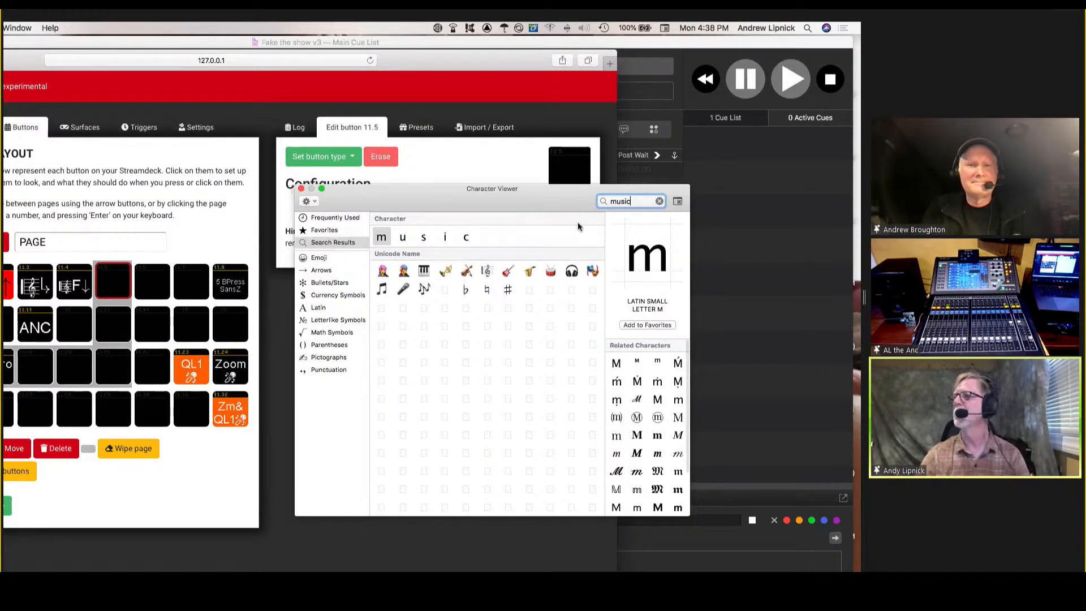
{"action": "left_click", "coordinate": [487, 272]}
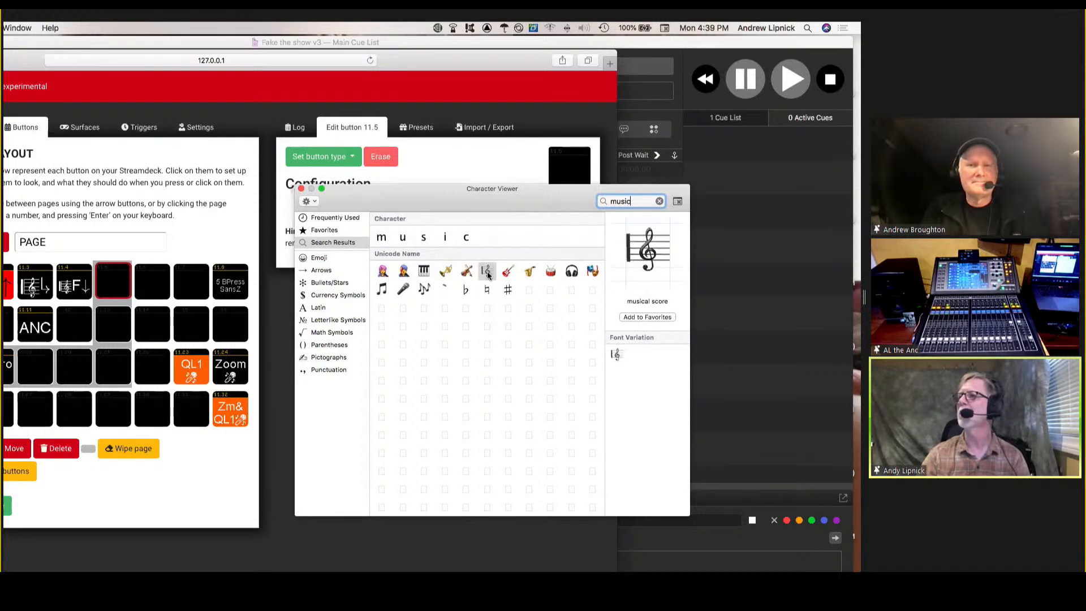
{"action": "left_click_drag", "start_coordinate": [410, 196], "coordinate": [573, 264]}
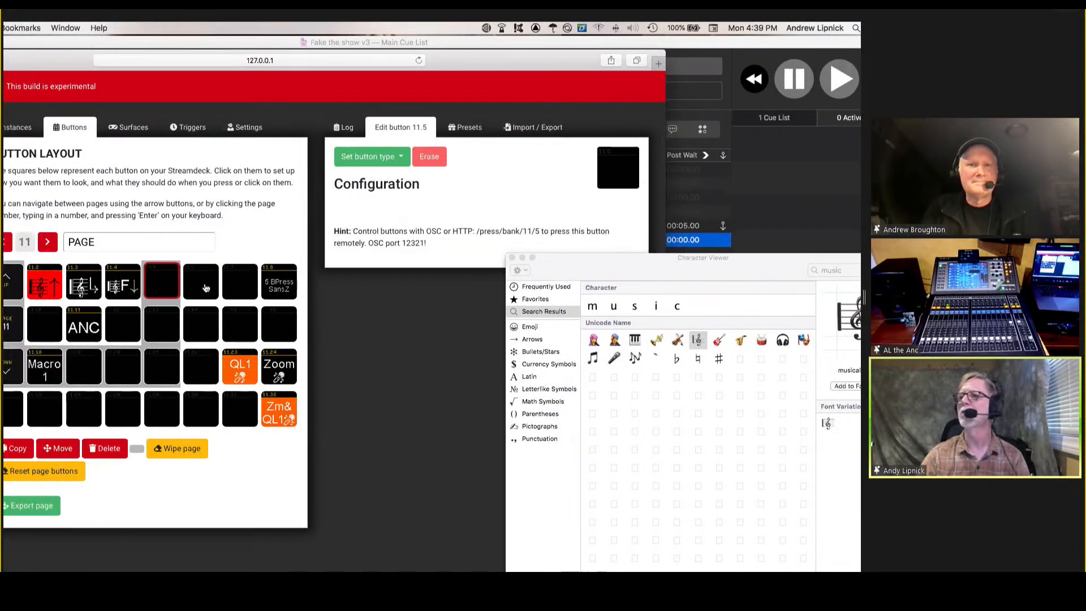
Assign a button type to button 11.5, insert the musical score symbol as its text and close the Character Viewer.
{"action": "left_click", "coordinate": [403, 160]}
{"action": "left_click", "coordinate": [379, 178]}
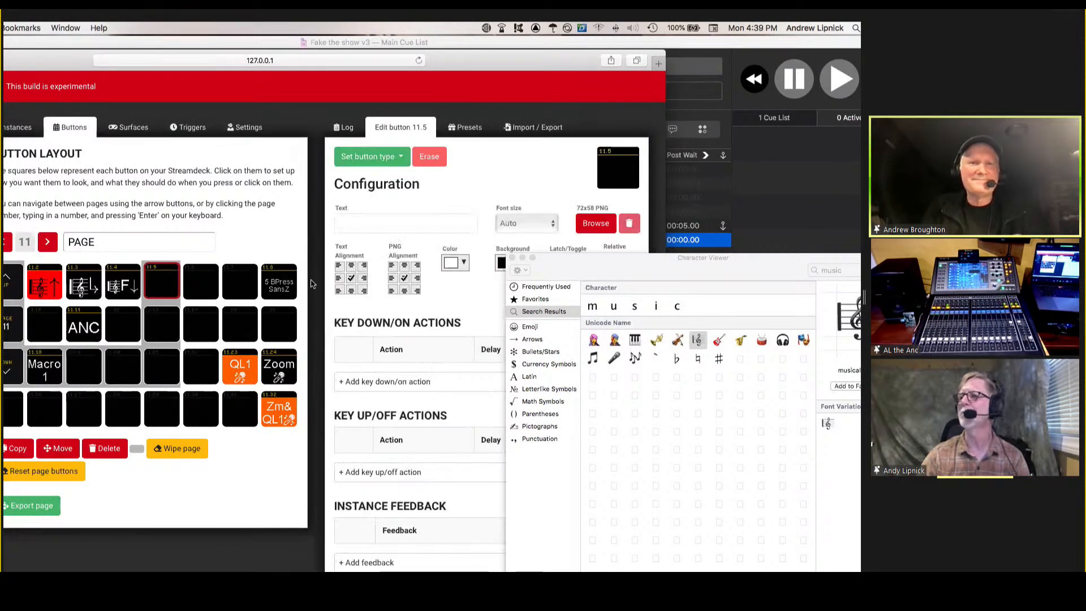
{"action": "left_click", "coordinate": [373, 222]}
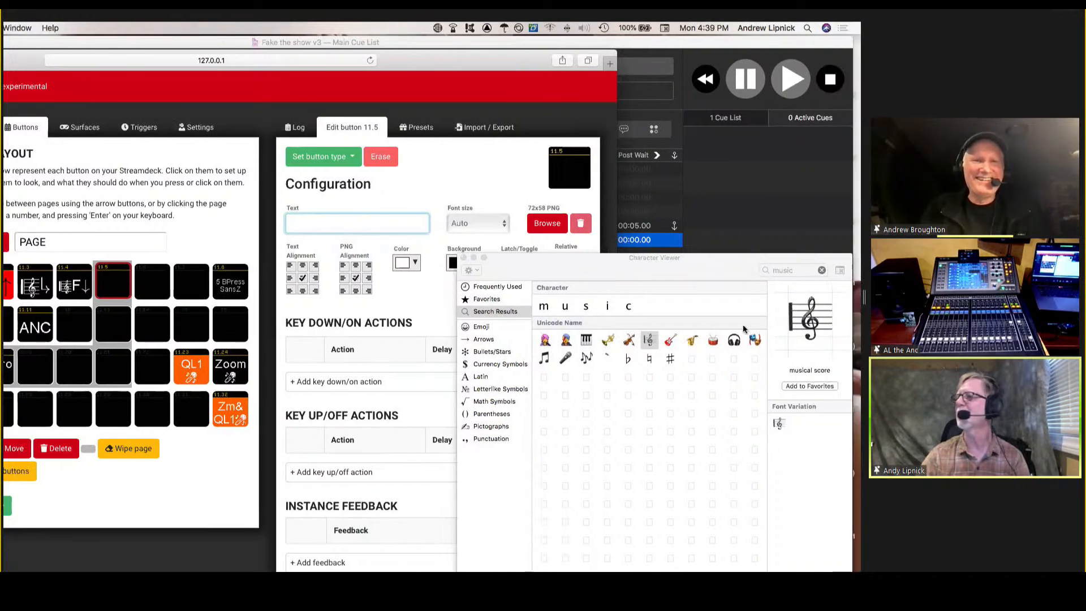
{"action": "double_click", "coordinate": [649, 340]}
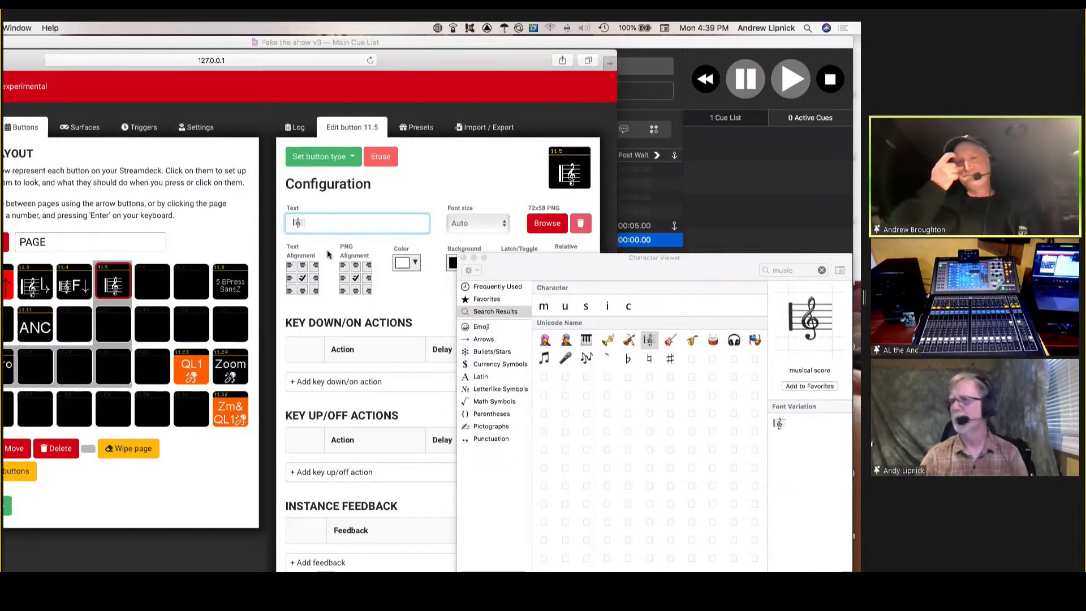
{"action": "left_click", "coordinate": [464, 258]}
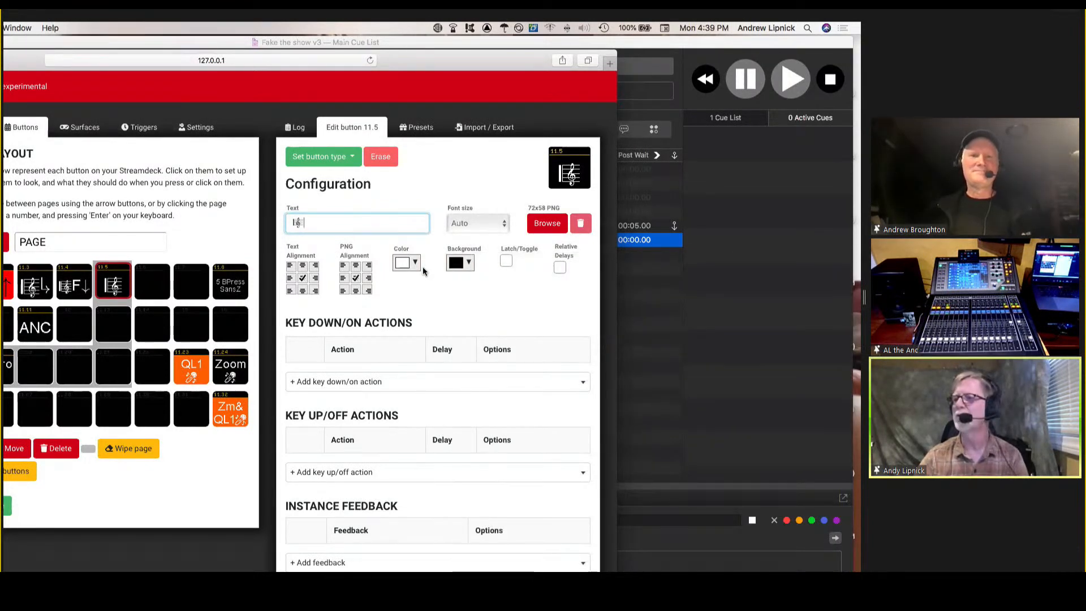
Switch to the emulator and trigger the ANC button and the Zm& QL1 microphone button on page 11.
{"action": "key", "text": "super+grave"}
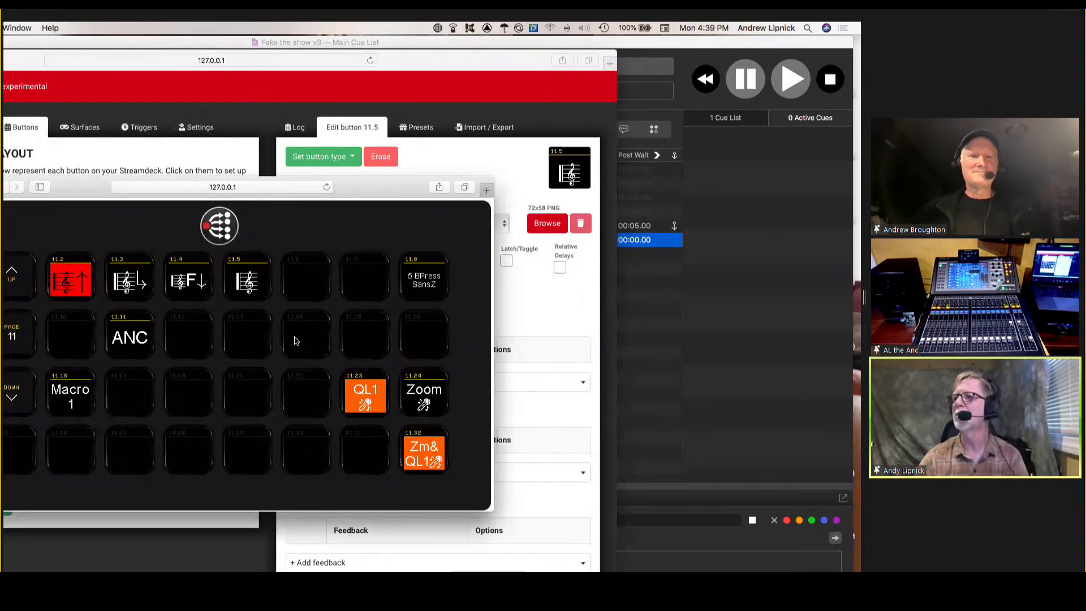
{"action": "left_click", "coordinate": [143, 337]}
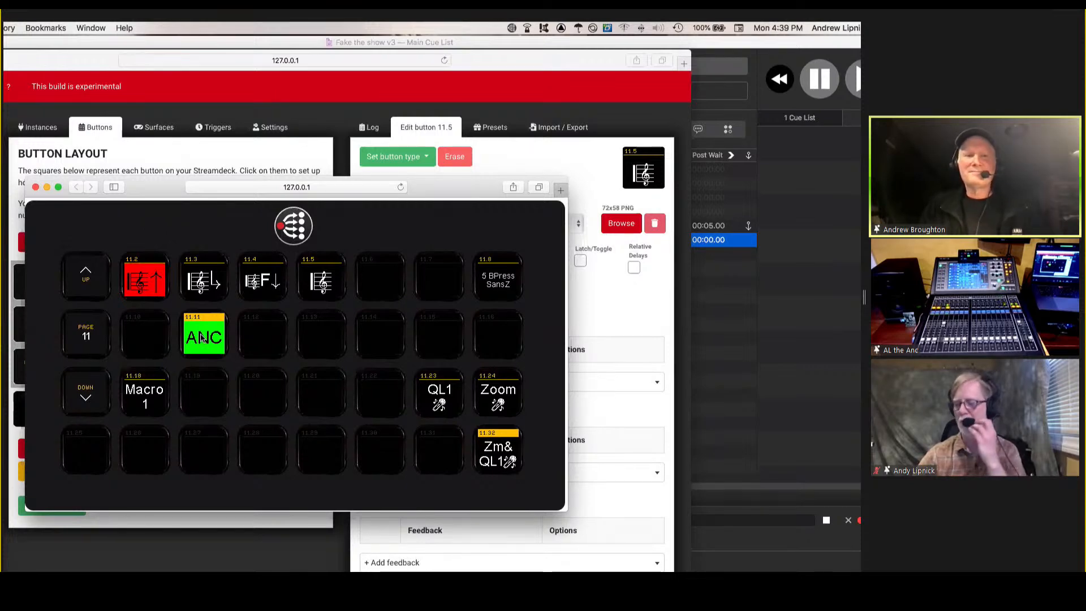
{"action": "left_click", "coordinate": [494, 453]}
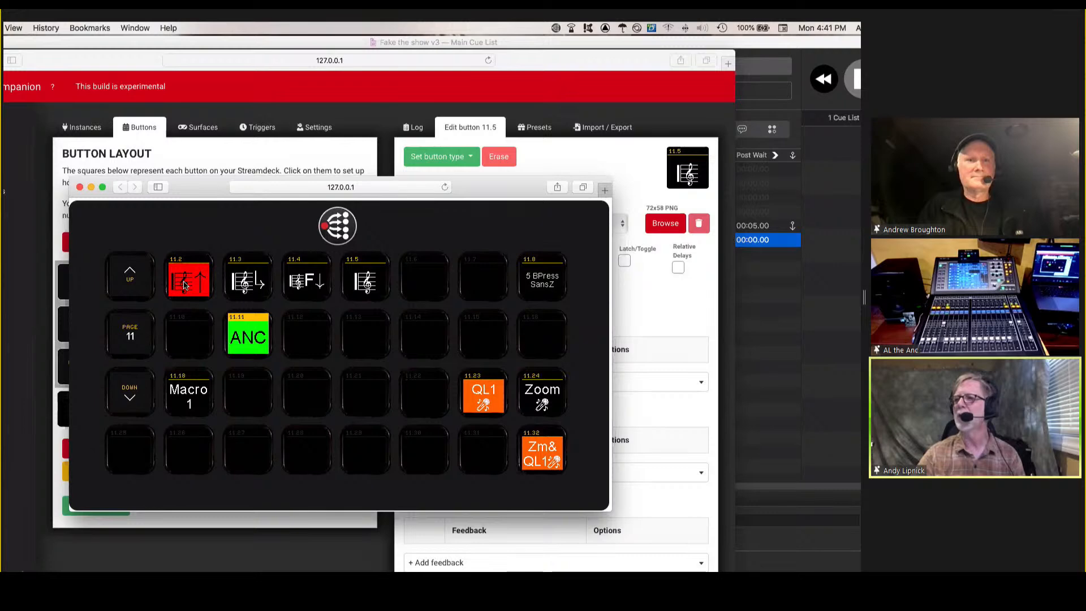
Open button 11.2 in the configuration window and examine its key down actions and fader feedback entries.
{"action": "left_click", "coordinate": [210, 172]}
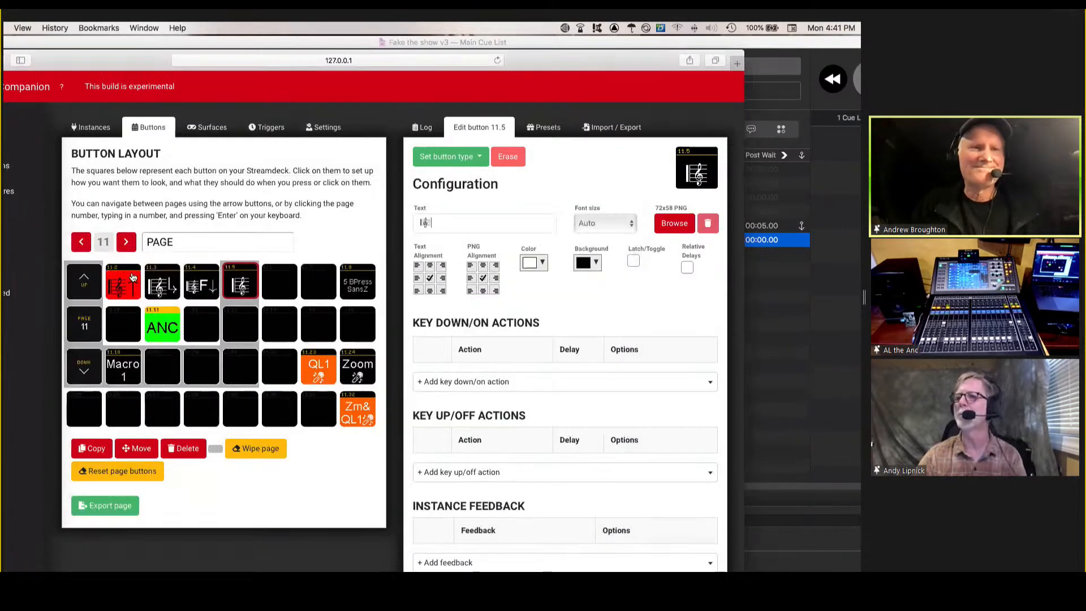
{"action": "left_click", "coordinate": [133, 279]}
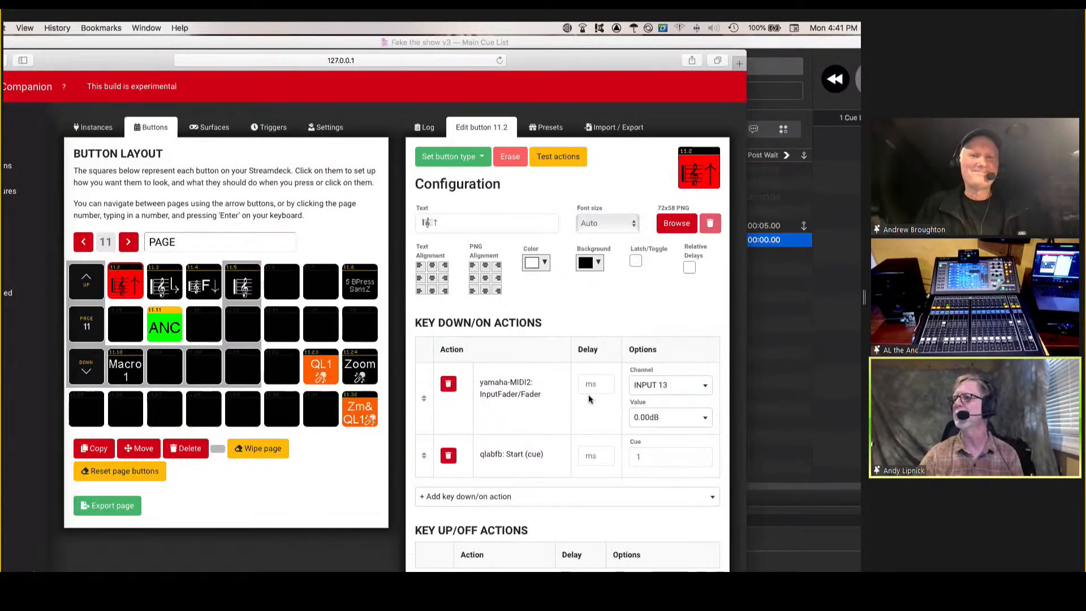
{"action": "scroll", "coordinate": [590, 401], "scroll_direction": "down", "scroll_amount": 3}
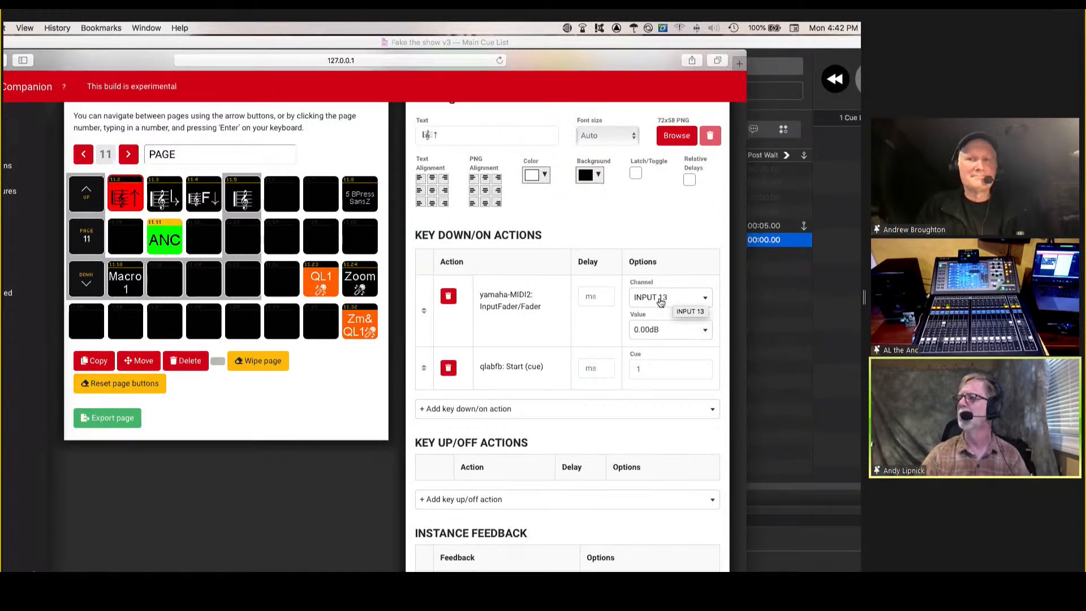
{"action": "scroll", "coordinate": [510, 326], "scroll_direction": "down", "scroll_amount": 2}
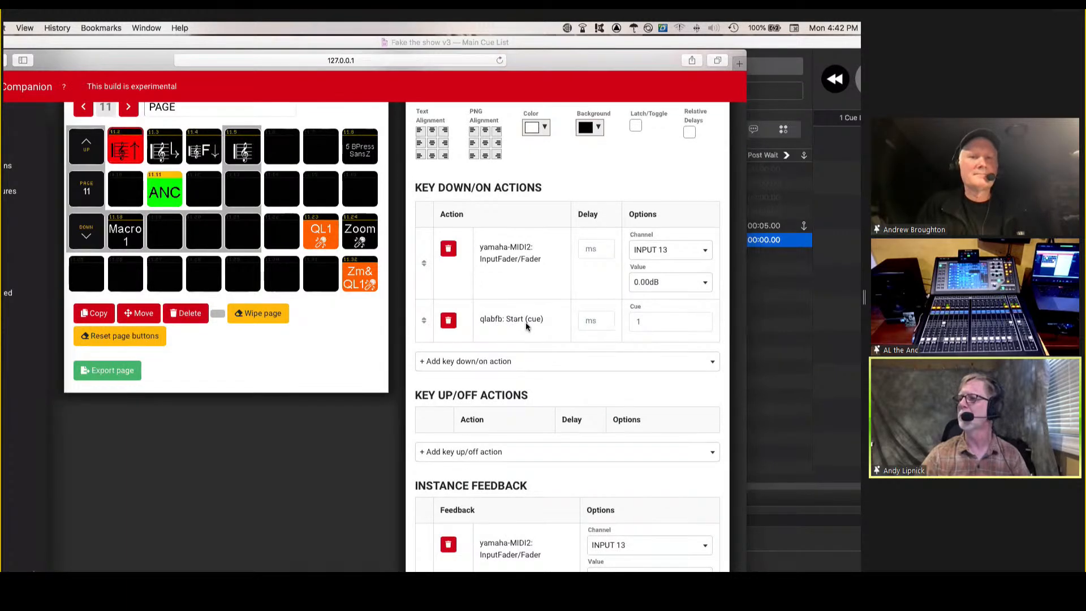
{"action": "scroll", "coordinate": [525, 322], "scroll_direction": "down", "scroll_amount": 6}
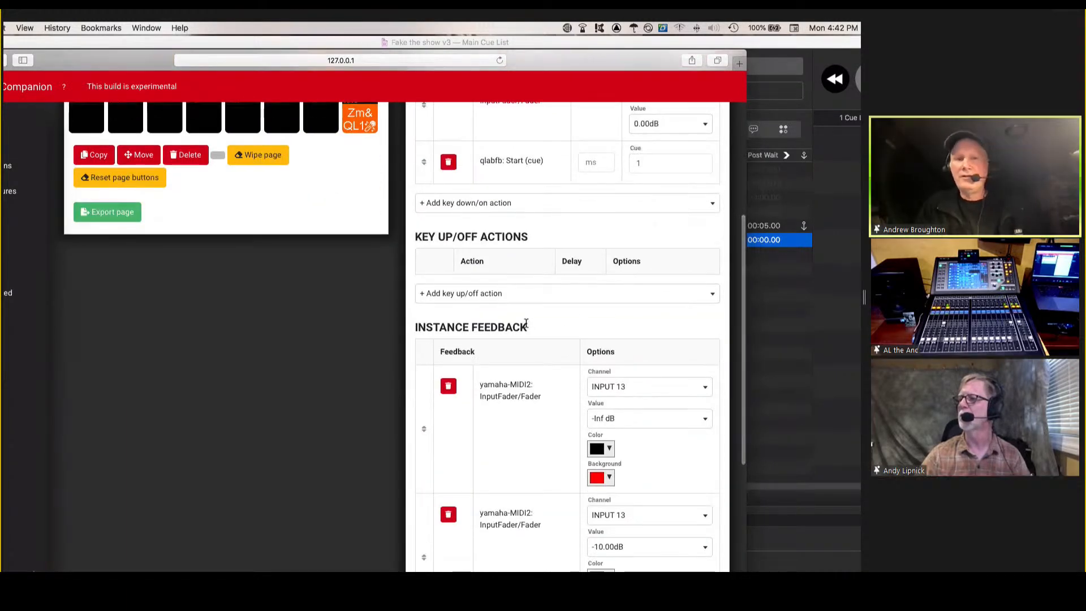
{"action": "scroll", "coordinate": [525, 328], "scroll_direction": "up", "scroll_amount": 3}
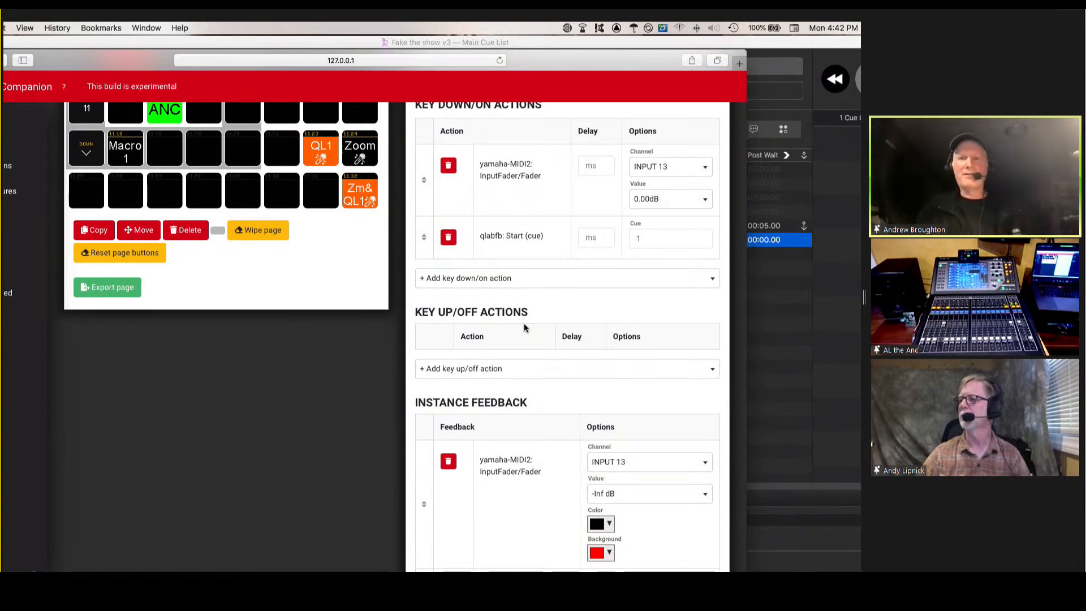
{"action": "scroll", "coordinate": [524, 324], "scroll_direction": "down", "scroll_amount": 2}
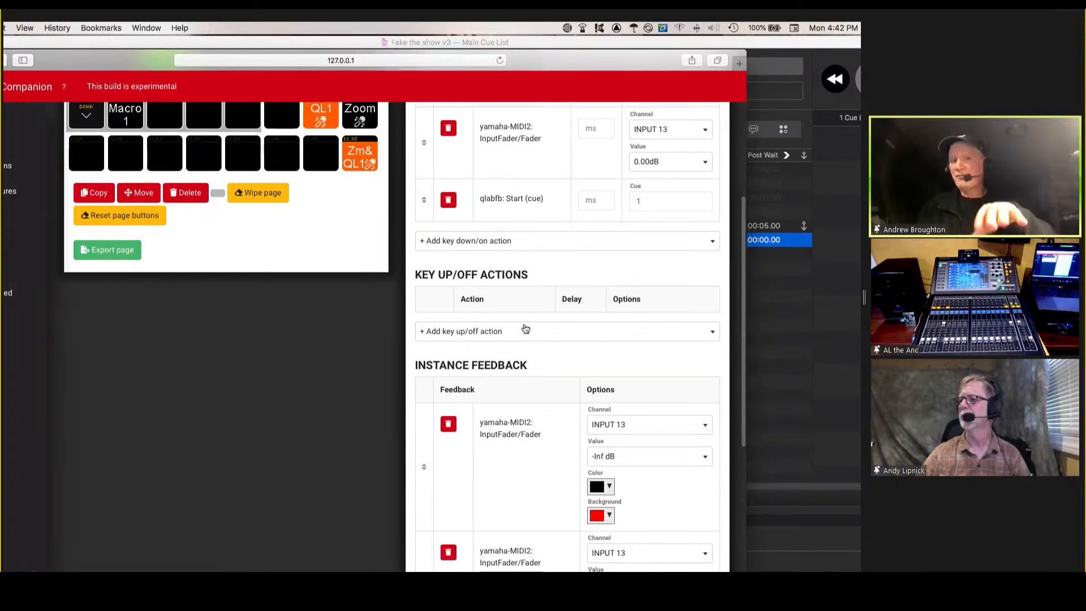
{"action": "scroll", "coordinate": [525, 328], "scroll_direction": "down", "scroll_amount": 1}
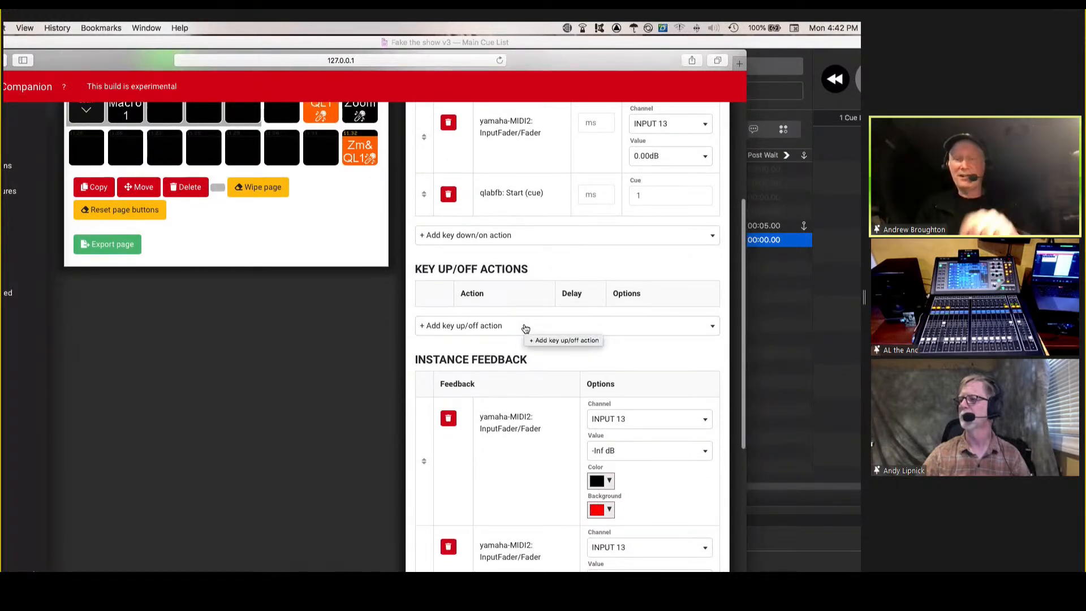
Compare the values and background colors in button 11.2's INPUT 13 fader feedback entries with its key down actions.
{"action": "scroll", "coordinate": [524, 328], "scroll_direction": "up", "scroll_amount": 2}
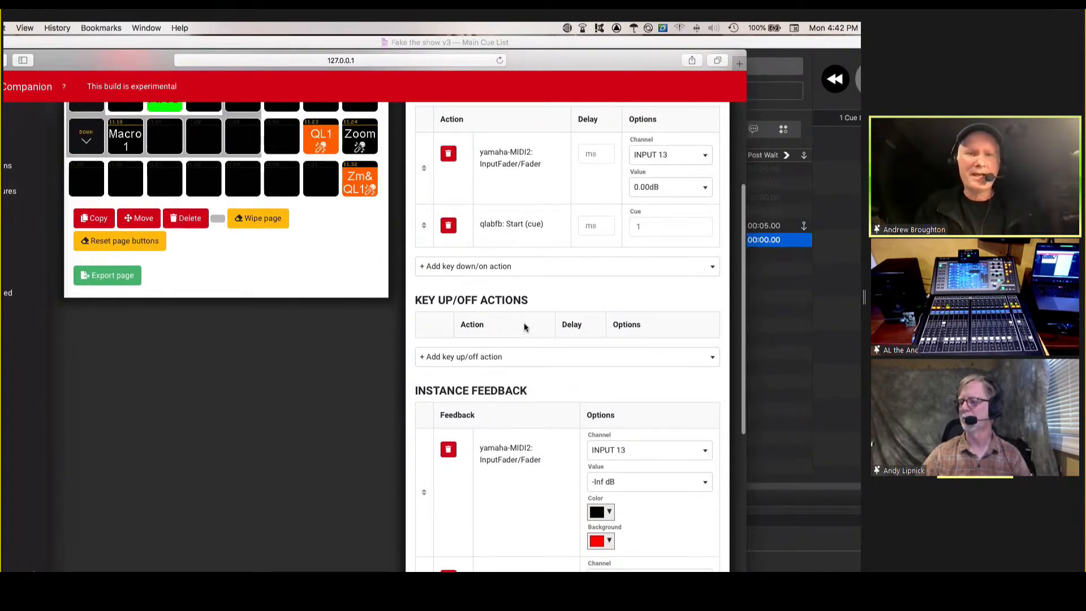
{"action": "scroll", "coordinate": [523, 326], "scroll_direction": "down", "scroll_amount": 1}
{"action": "scroll", "coordinate": [524, 322], "scroll_direction": "down", "scroll_amount": 10}
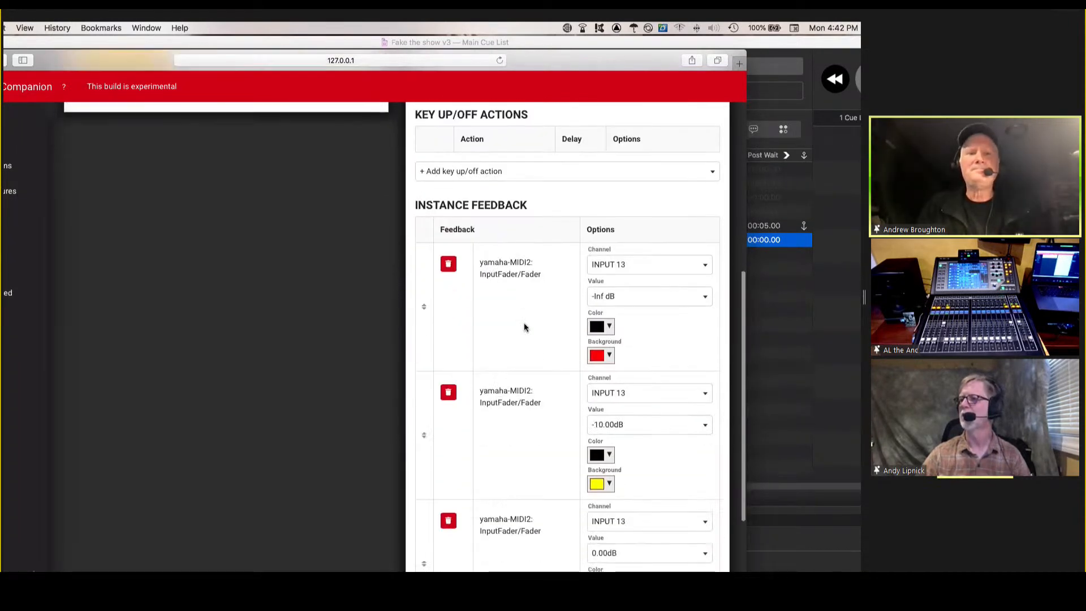
{"action": "scroll", "coordinate": [524, 322], "scroll_direction": "up", "scroll_amount": 1}
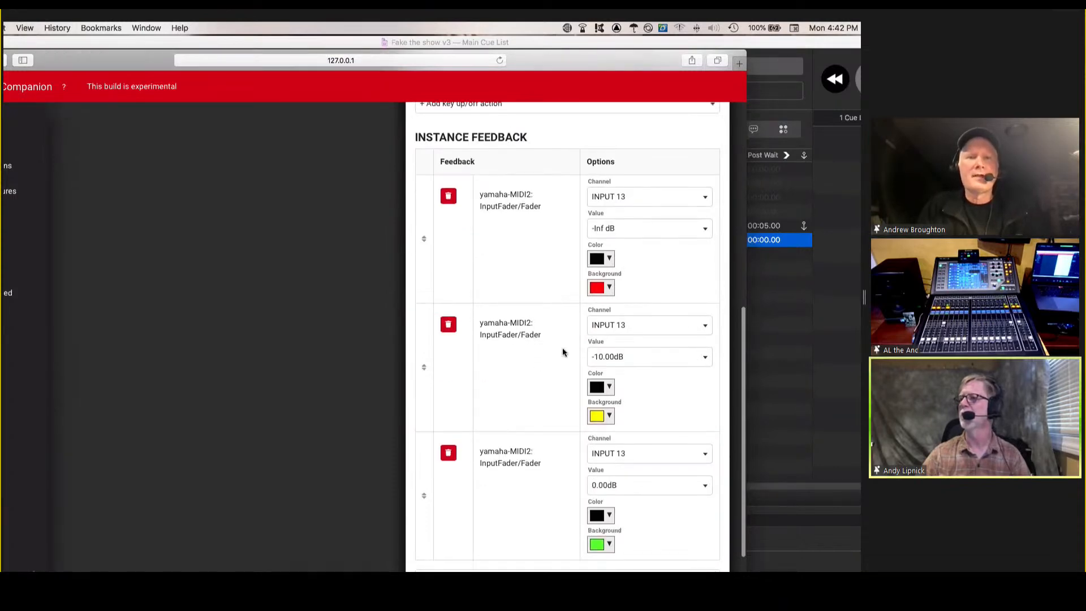
{"action": "scroll", "coordinate": [589, 337], "scroll_direction": "down", "scroll_amount": 3}
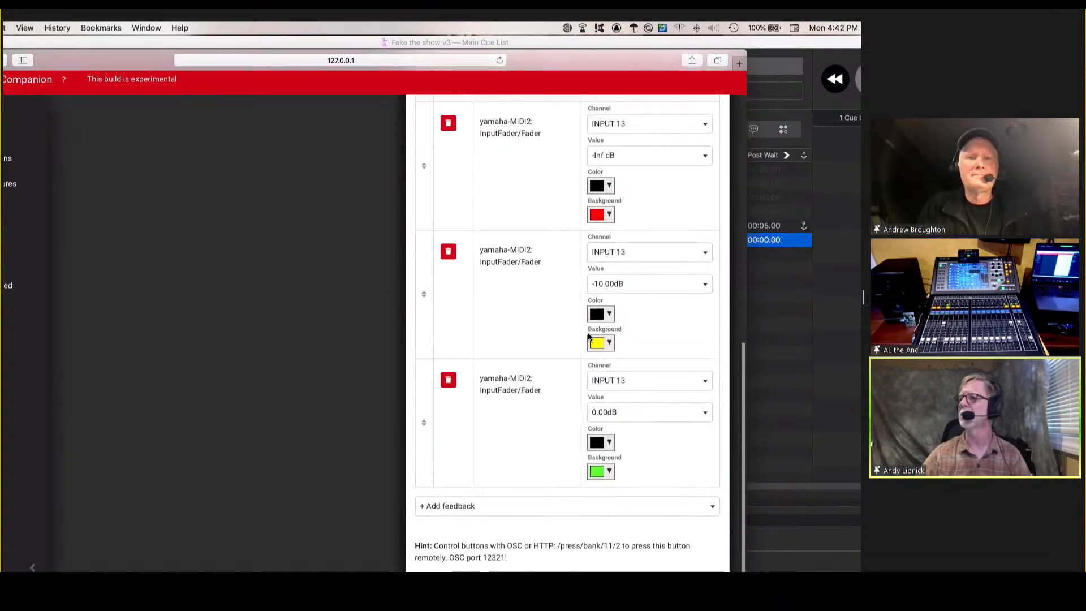
{"action": "scroll", "coordinate": [589, 337], "scroll_direction": "up", "scroll_amount": 15}
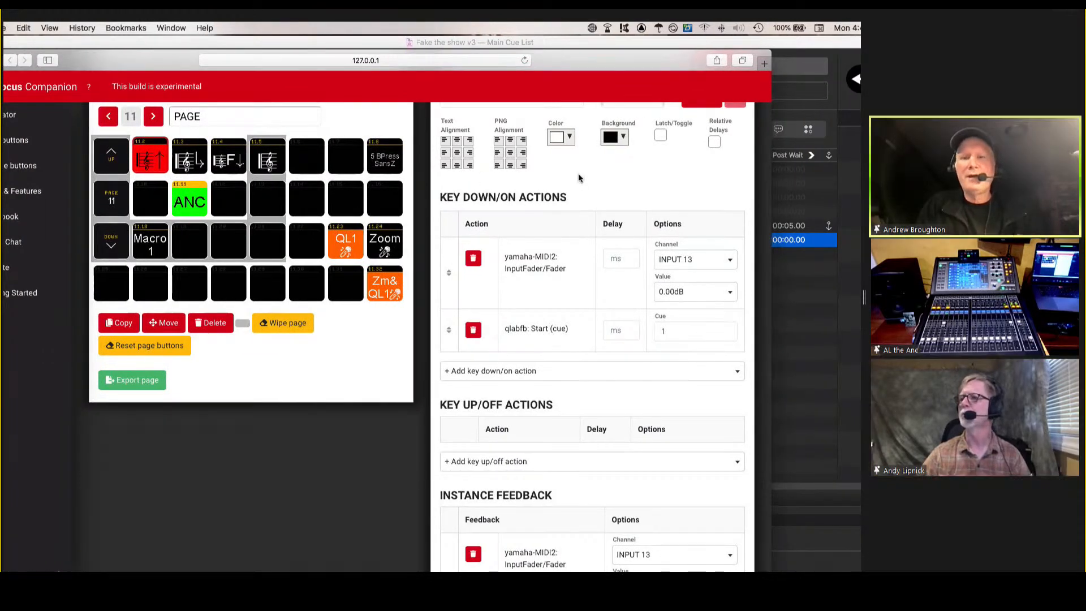
{"action": "scroll", "coordinate": [572, 260], "scroll_direction": "down", "scroll_amount": 6}
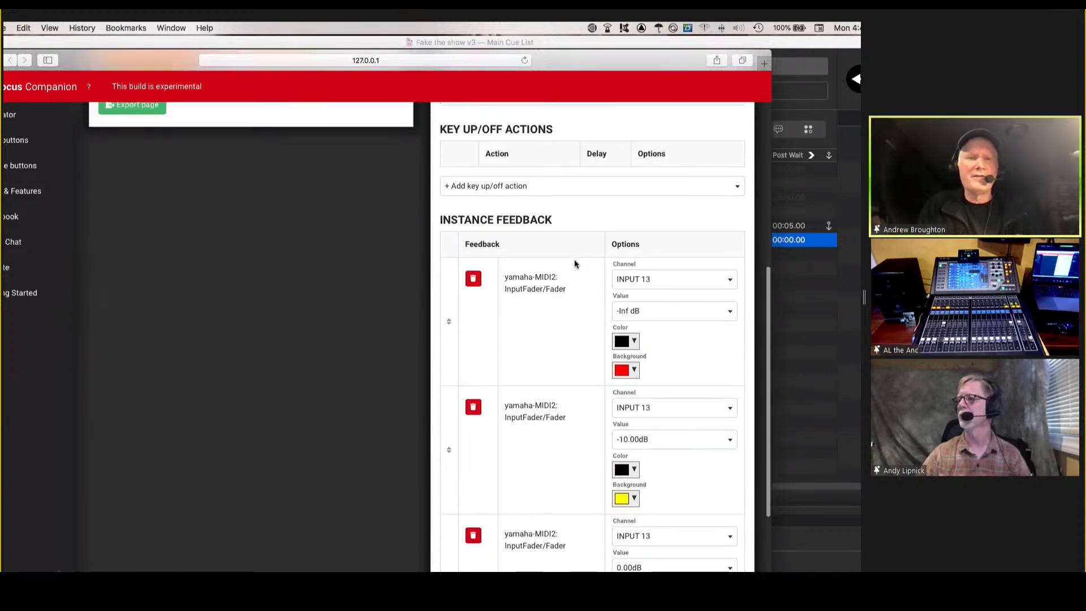
{"action": "scroll", "coordinate": [575, 264], "scroll_direction": "down", "scroll_amount": 2}
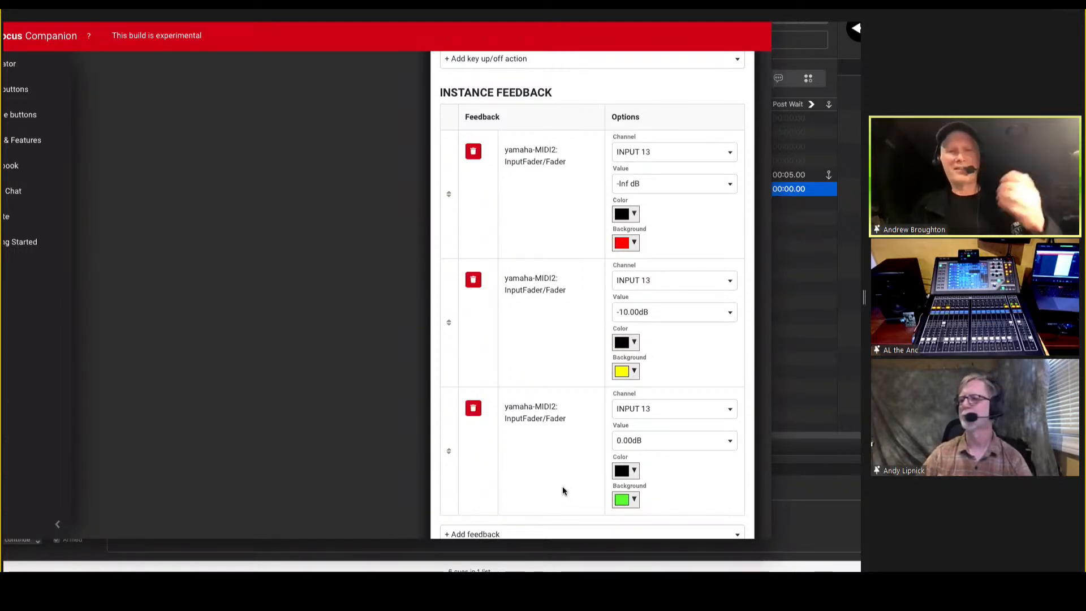
{"action": "scroll", "coordinate": [564, 490], "scroll_direction": "up", "scroll_amount": 3}
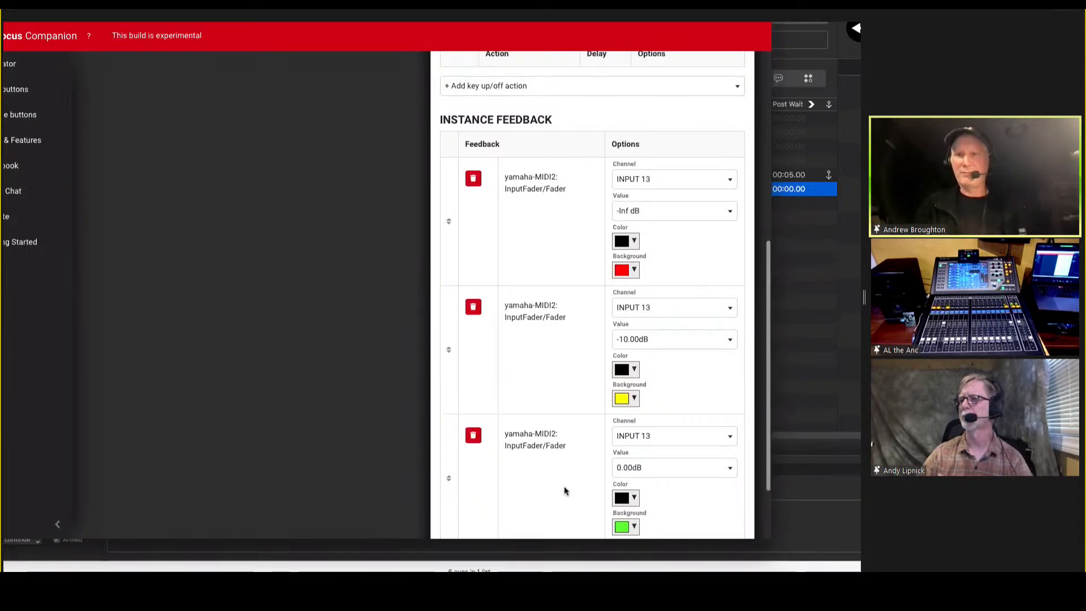
{"action": "scroll", "coordinate": [564, 490], "scroll_direction": "down", "scroll_amount": 2}
{"action": "scroll", "coordinate": [567, 492], "scroll_direction": "up", "scroll_amount": 5}
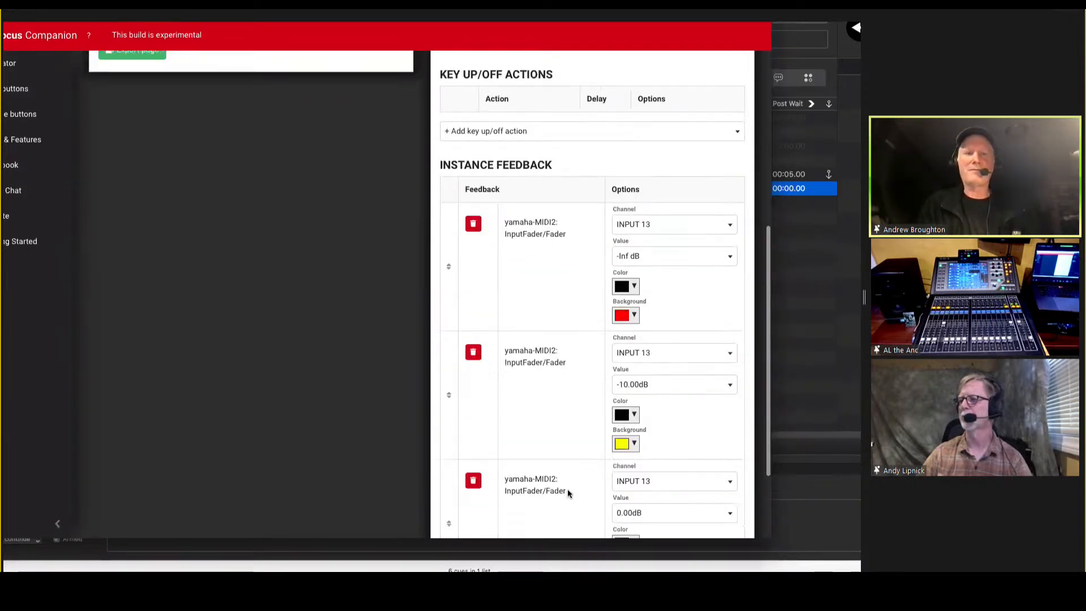
{"action": "scroll", "coordinate": [565, 489], "scroll_direction": "up", "scroll_amount": 4}
Open button 11.3 and inspect its key down fader action and its key up and feedback sections.
{"action": "left_click", "coordinate": [189, 226]}
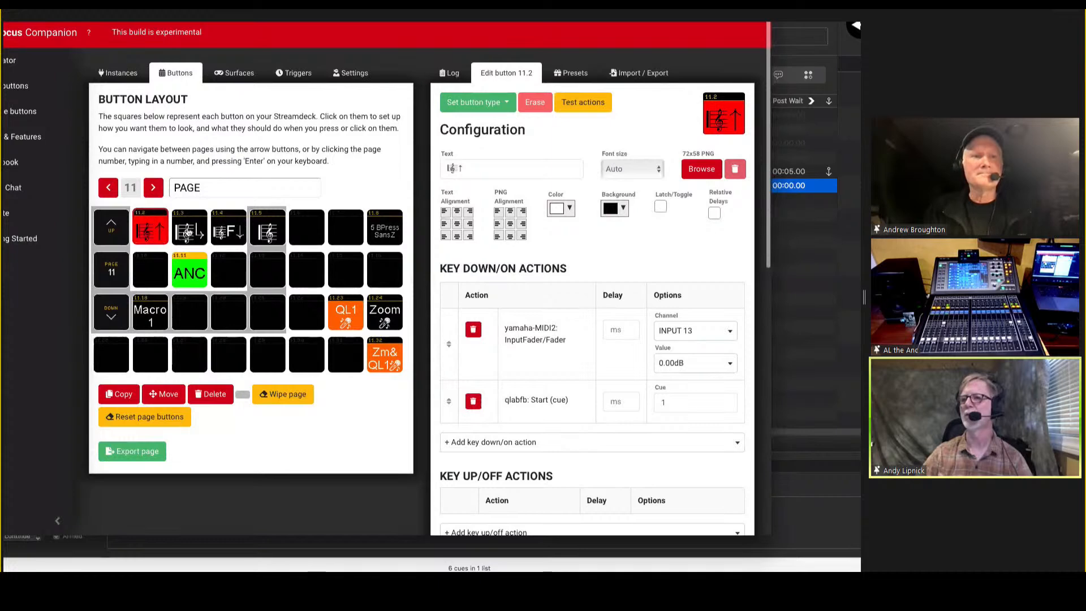
{"action": "scroll", "coordinate": [679, 271], "scroll_direction": "down", "scroll_amount": 2}
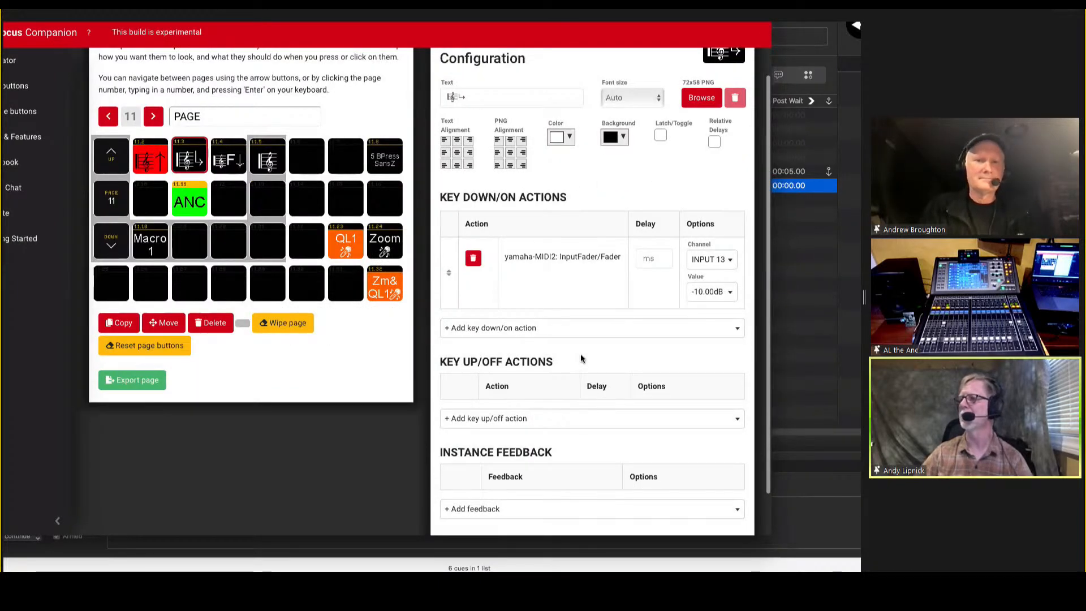
{"action": "scroll", "coordinate": [581, 358], "scroll_direction": "down", "scroll_amount": 2}
{"action": "scroll", "coordinate": [357, 314], "scroll_direction": "up", "scroll_amount": 4}
{"action": "scroll", "coordinate": [283, 272], "scroll_direction": "down", "scroll_amount": 1}
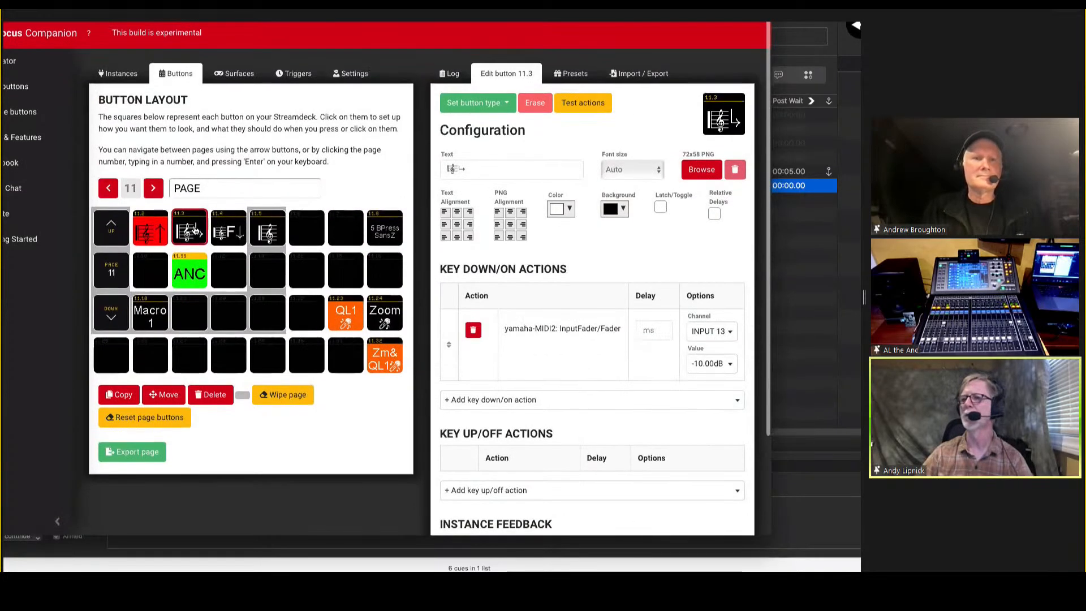
Open the ANC button 11.11 and examine its latch option, key down and key up fader actions, and fader feedback.
{"action": "left_click", "coordinate": [192, 273]}
{"action": "scroll", "coordinate": [592, 323], "scroll_direction": "down", "scroll_amount": 1}
{"action": "scroll", "coordinate": [591, 325], "scroll_direction": "down", "scroll_amount": 2}
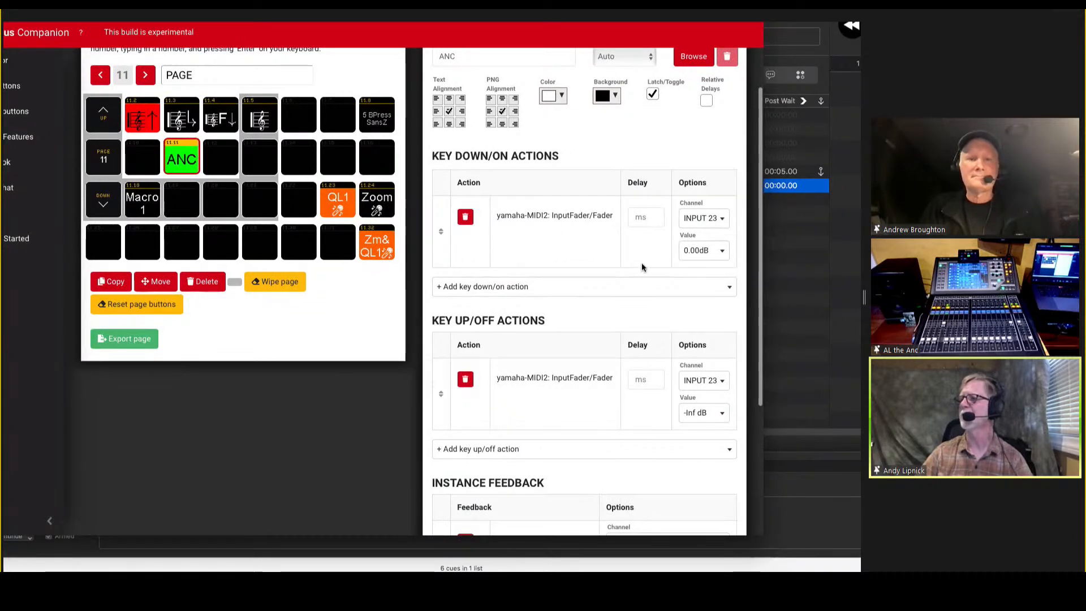
{"action": "scroll", "coordinate": [695, 242], "scroll_direction": "down", "scroll_amount": 5}
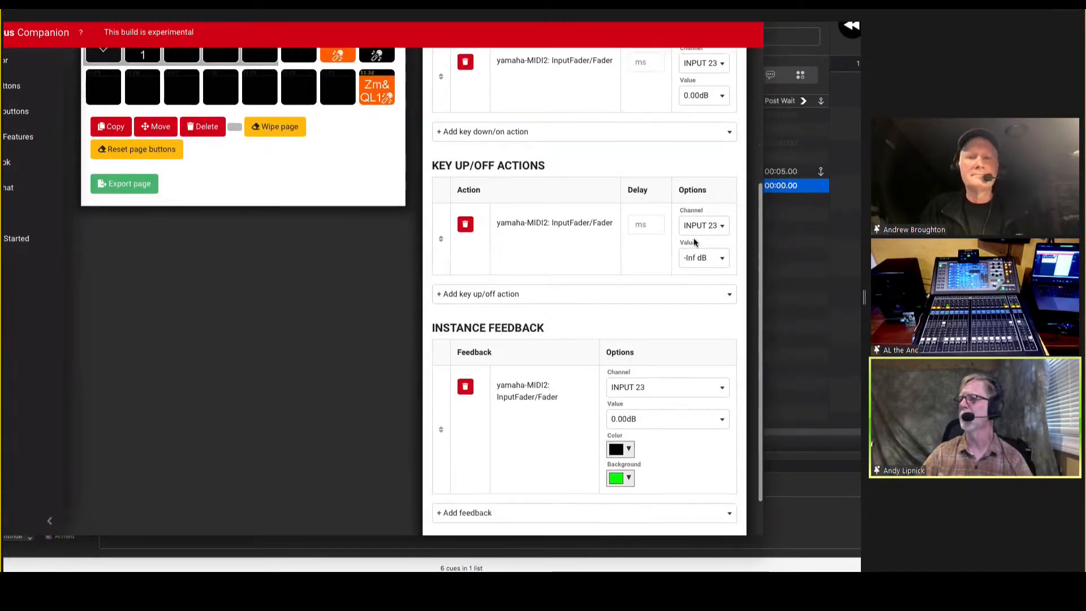
{"action": "scroll", "coordinate": [695, 242], "scroll_direction": "up", "scroll_amount": 3}
{"action": "scroll", "coordinate": [694, 242], "scroll_direction": "up", "scroll_amount": 3}
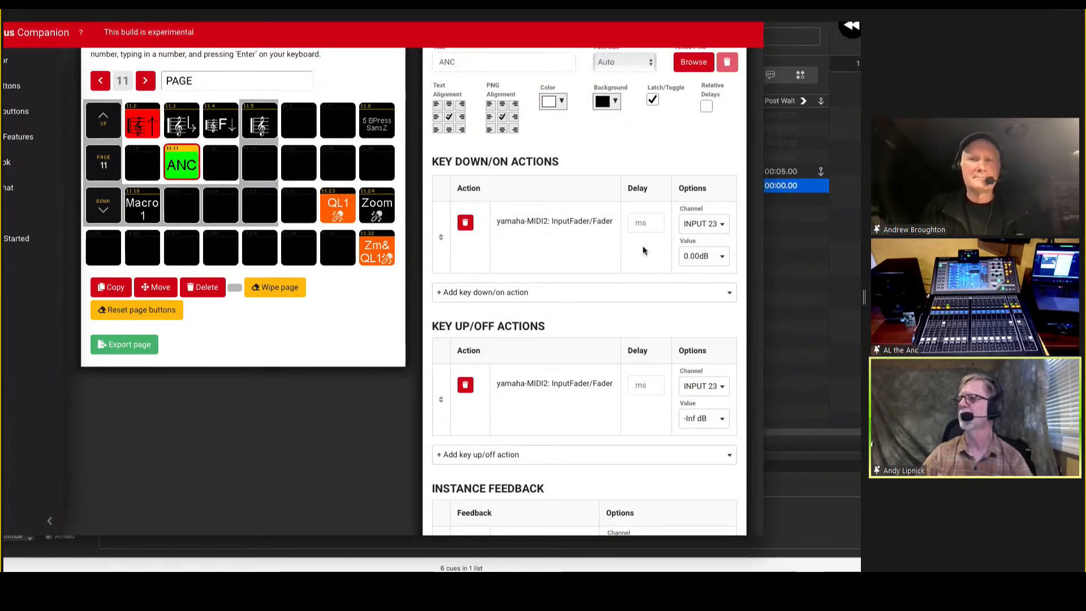
{"action": "scroll", "coordinate": [642, 245], "scroll_direction": "down", "scroll_amount": 8}
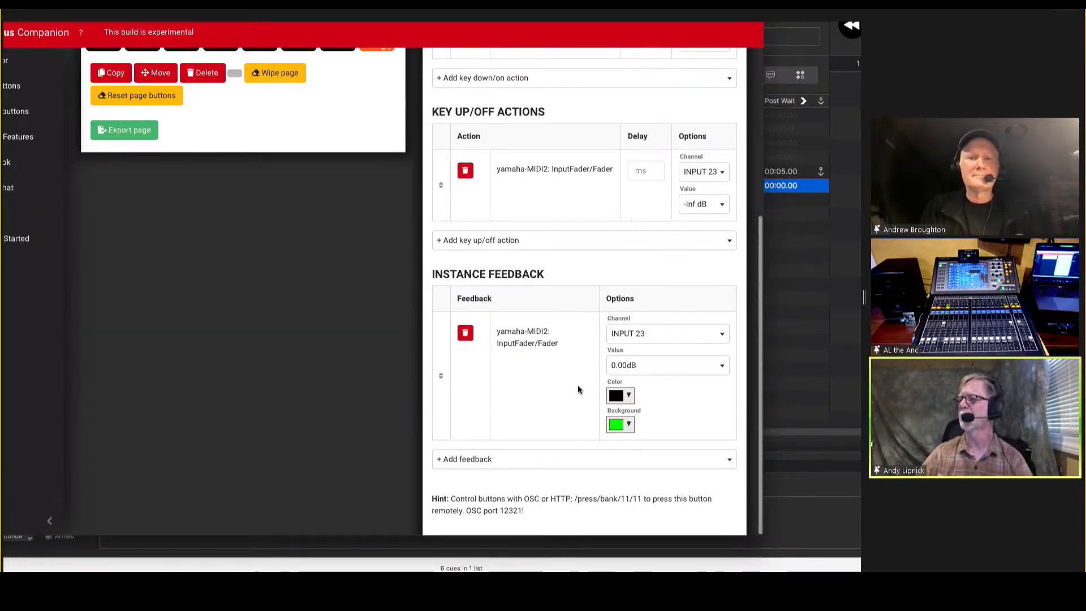
{"action": "scroll", "coordinate": [578, 389], "scroll_direction": "up", "scroll_amount": 10}
{"action": "scroll", "coordinate": [578, 389], "scroll_direction": "up", "scroll_amount": 2}
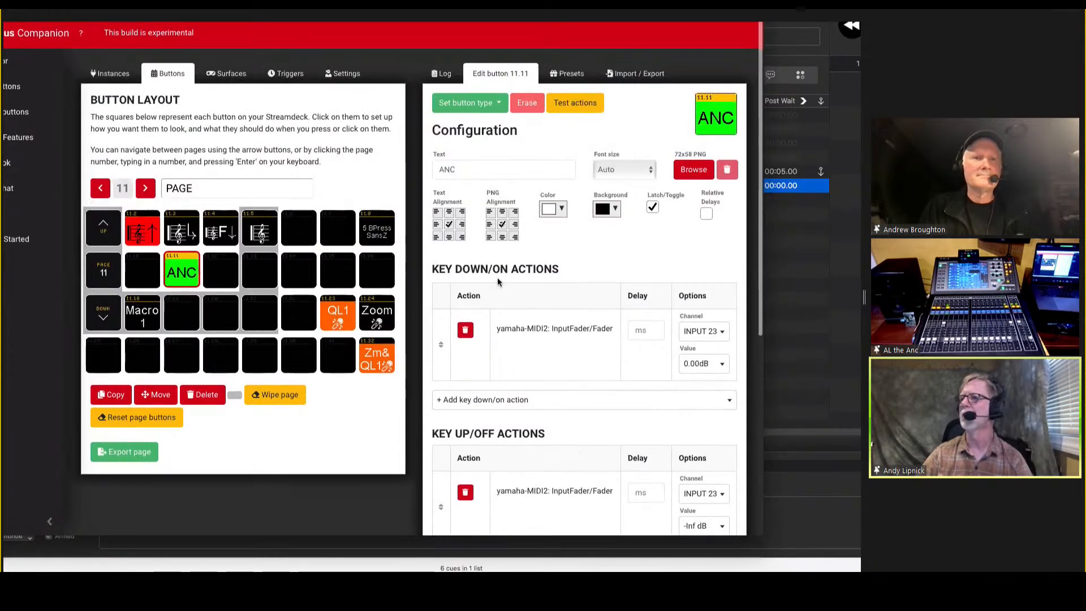
Open button 11.4 and review its QLab cue start action and delayed INPUT 13 fader action.
{"action": "left_click", "coordinate": [225, 230]}
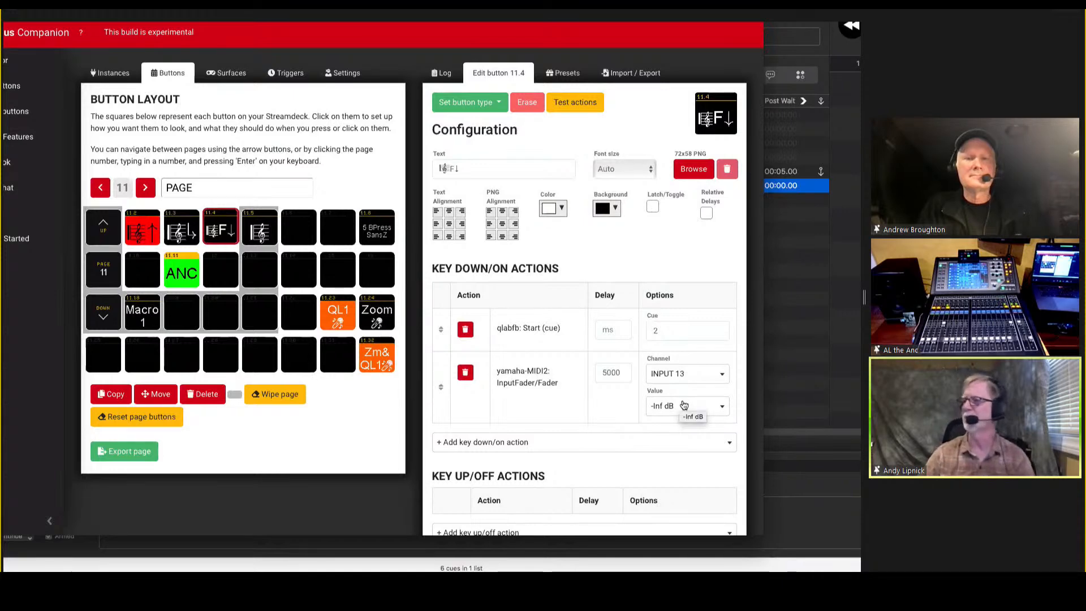
{"action": "scroll", "coordinate": [685, 409], "scroll_direction": "down", "scroll_amount": 5}
{"action": "scroll", "coordinate": [683, 405], "scroll_direction": "up", "scroll_amount": 5}
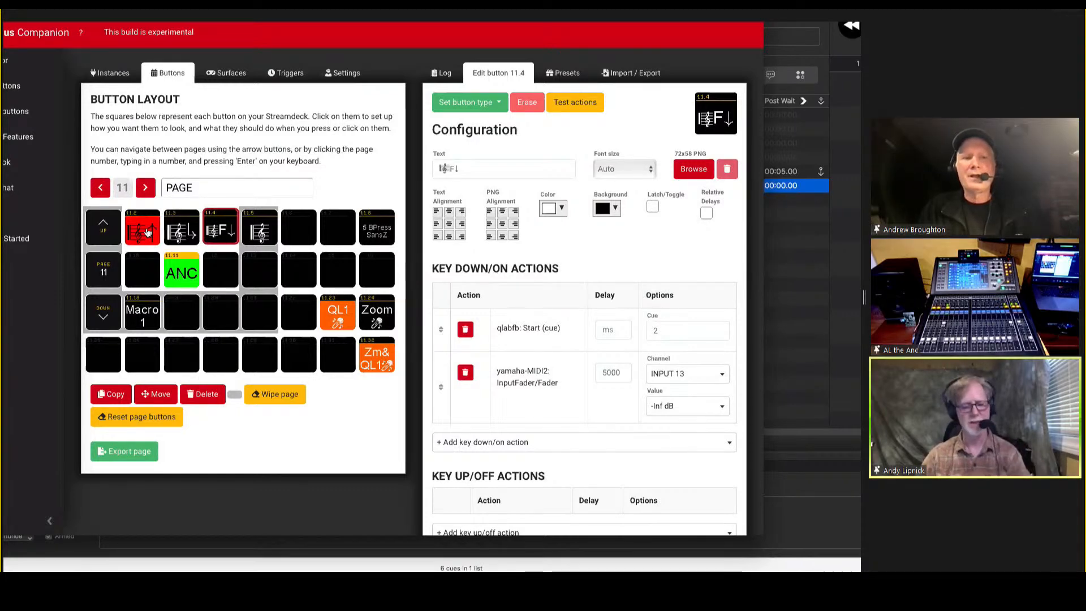
Switch to the emulator and trigger the music buttons 11.2, 11.3 and 11.4 in sequence.
{"action": "key", "text": "super+grave"}
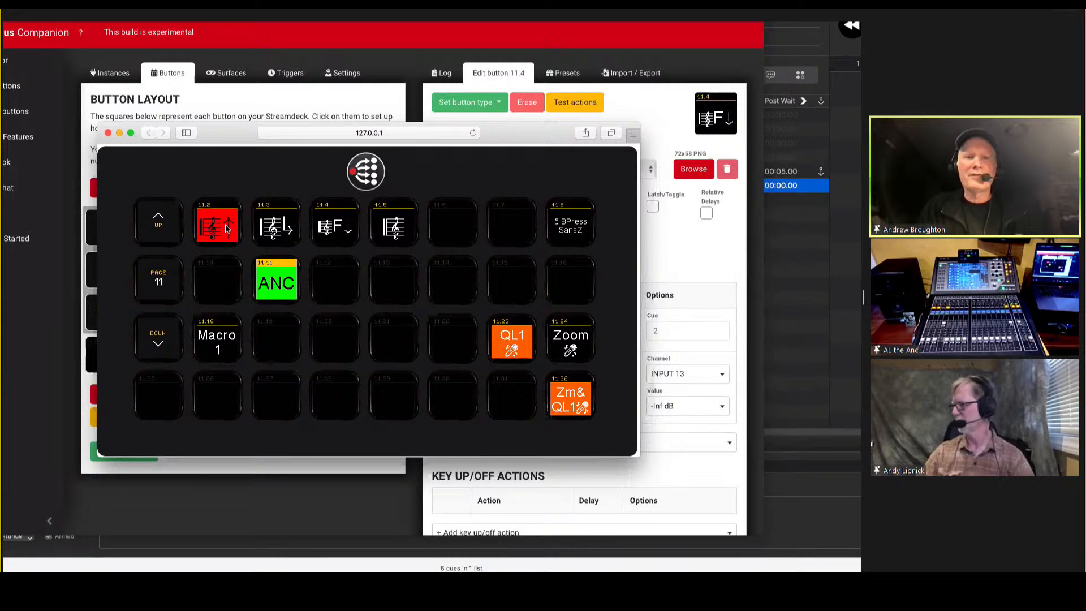
{"action": "left_click", "coordinate": [226, 228]}
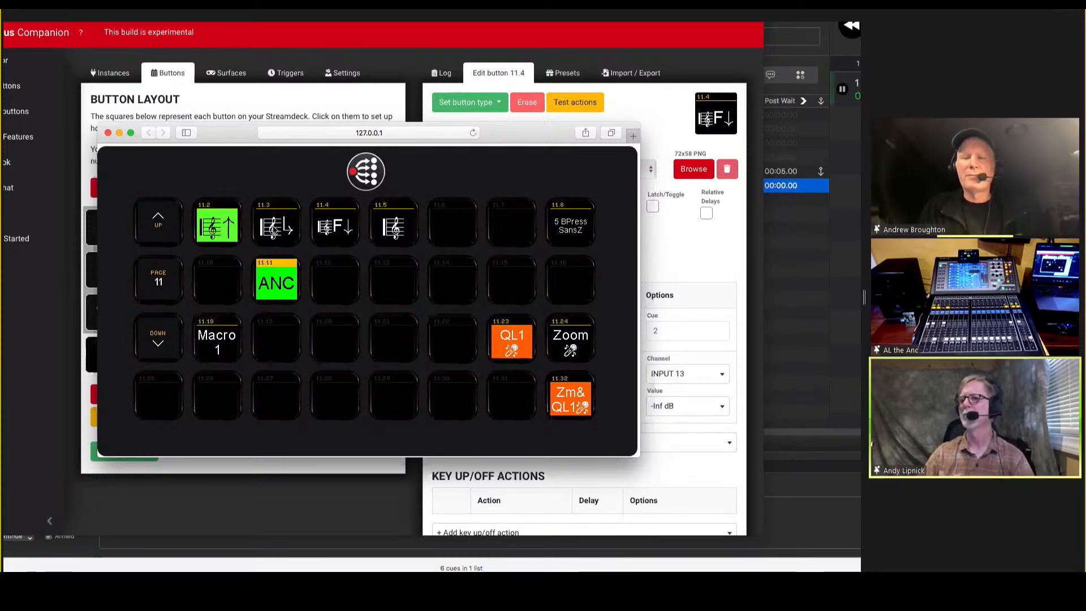
{"action": "left_click", "coordinate": [274, 228]}
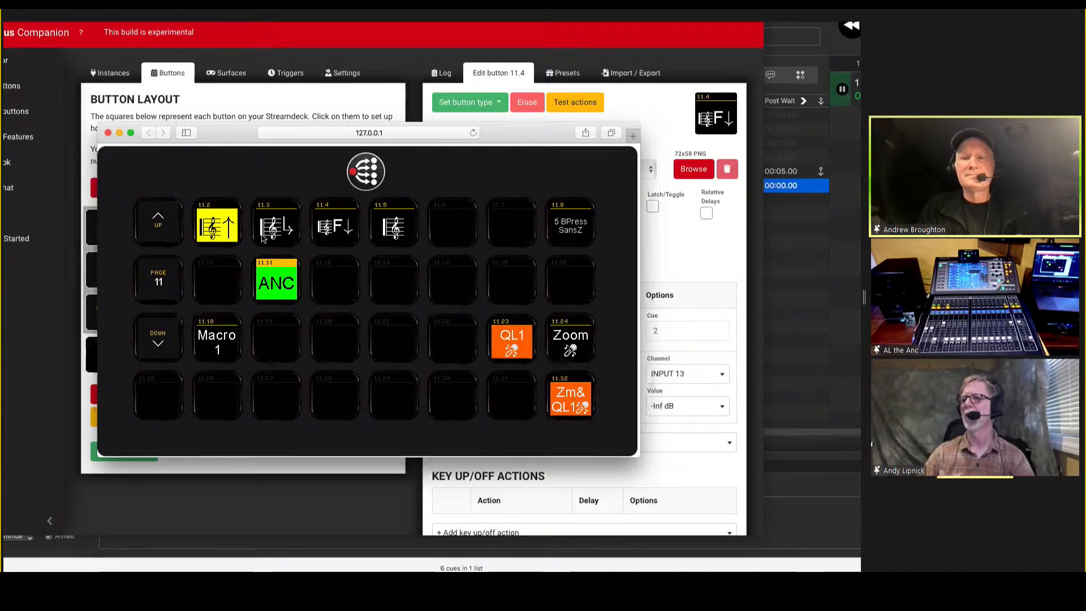
{"action": "left_click", "coordinate": [334, 228]}
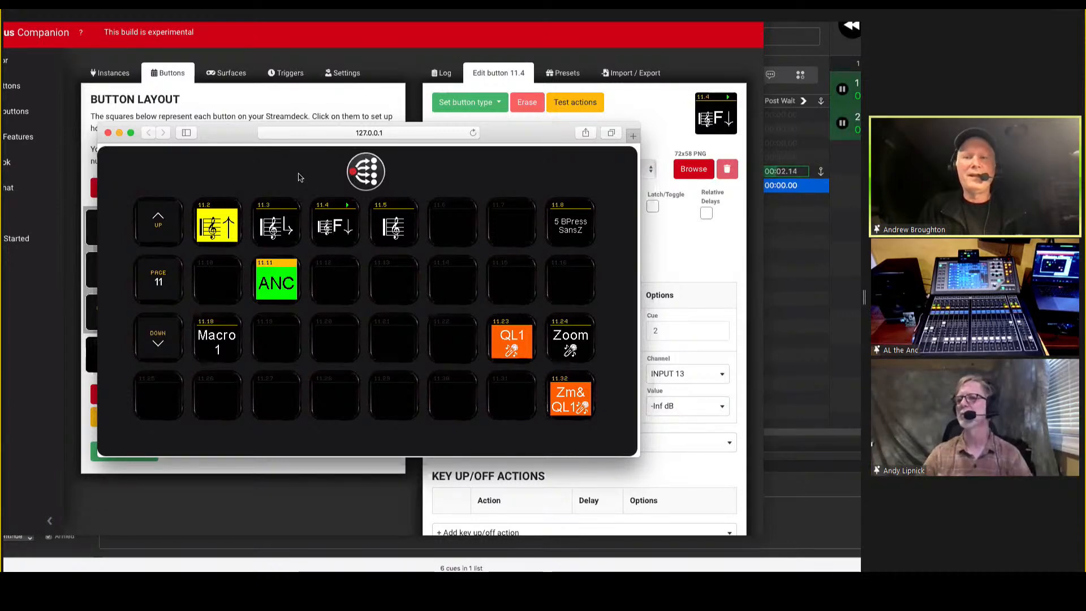
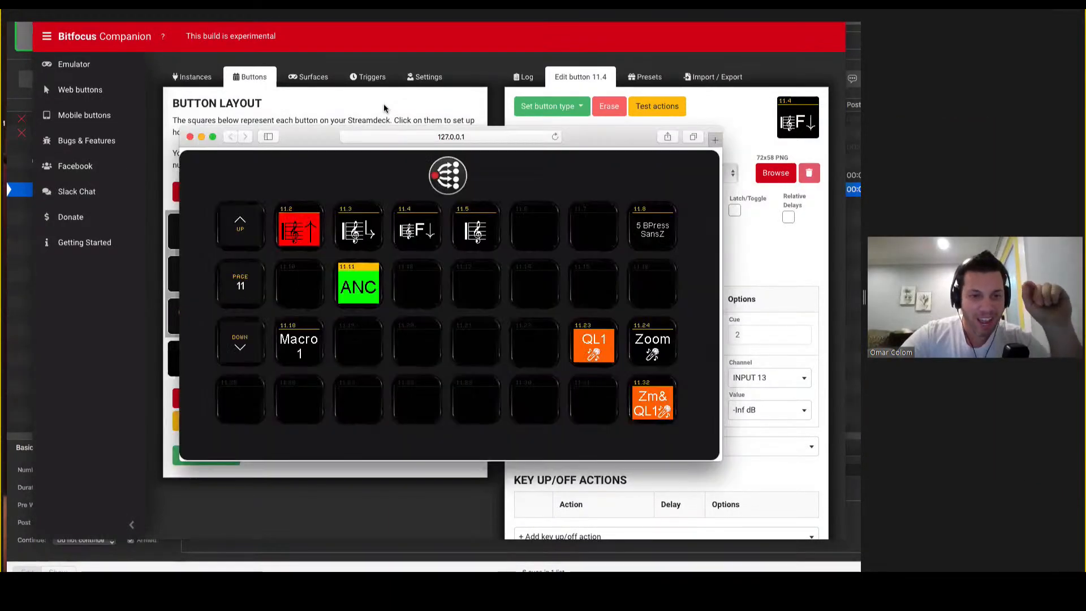
Return to the button layout, go to page 14, and place the Record MIDI Macro preset from the yamaha-MIDI2 instance on button 14.2.
{"action": "left_click", "coordinate": [384, 108]}
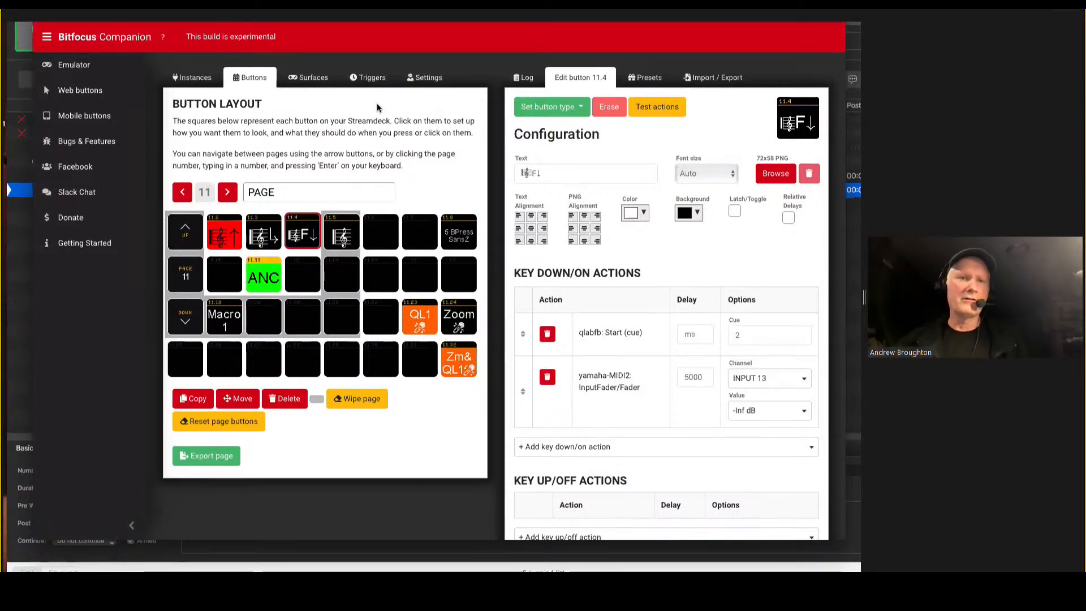
{"action": "left_click", "coordinate": [228, 202]}
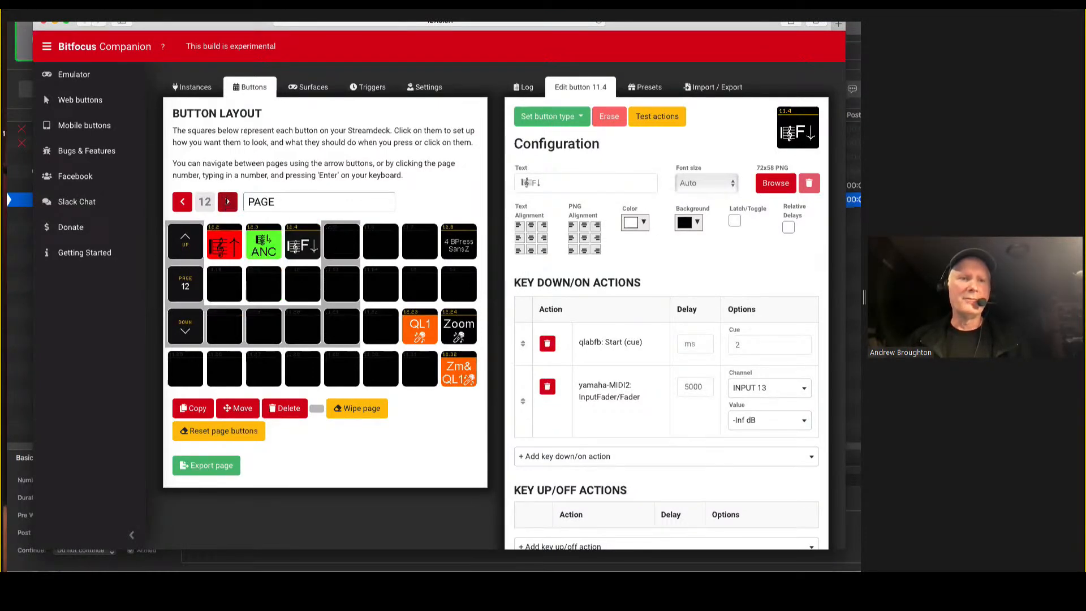
{"action": "left_click", "coordinate": [228, 201]}
{"action": "left_click", "coordinate": [227, 201]}
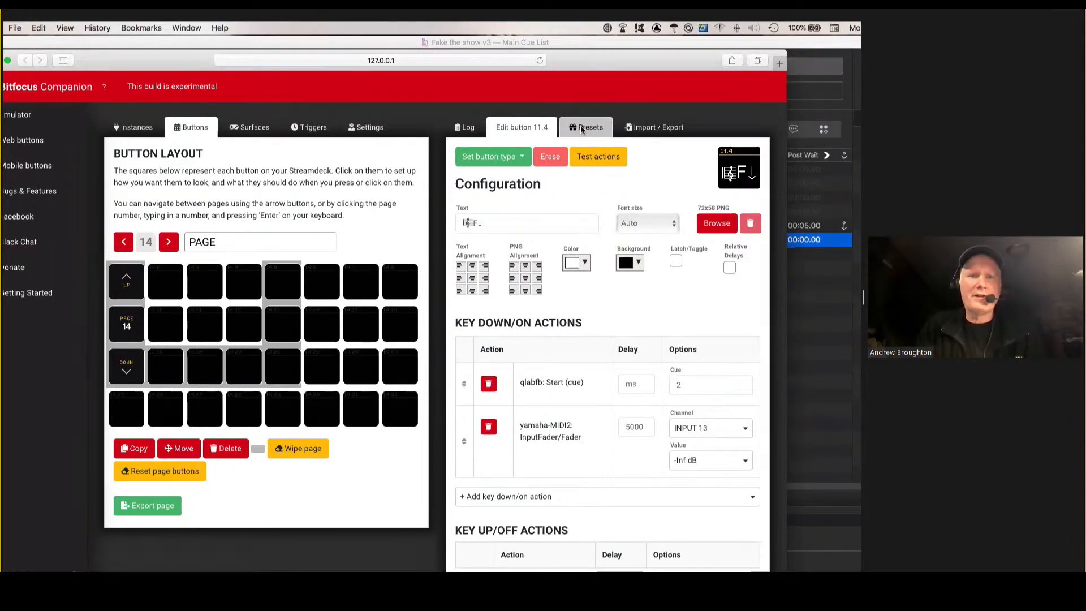
{"action": "left_click", "coordinate": [583, 130]}
{"action": "left_click", "coordinate": [532, 207]}
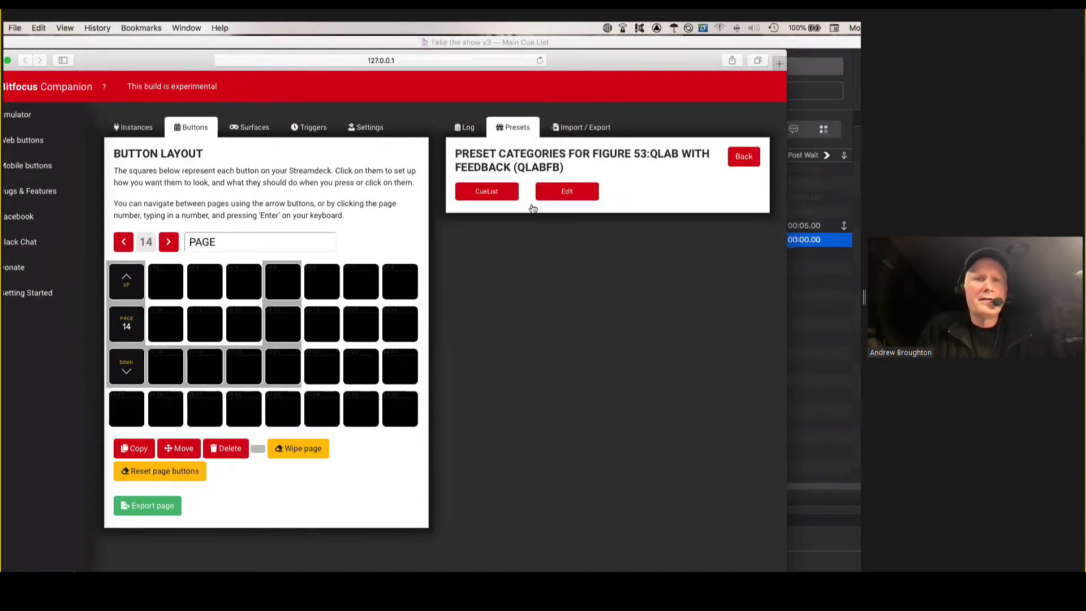
{"action": "left_click", "coordinate": [467, 130]}
{"action": "left_click", "coordinate": [516, 127]}
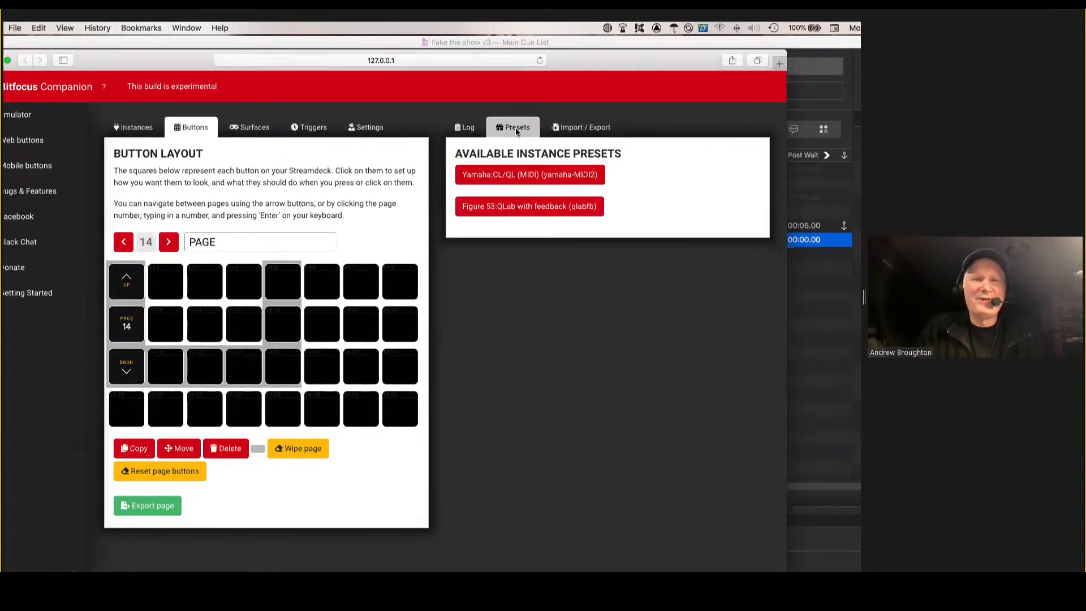
{"action": "left_click", "coordinate": [512, 179]}
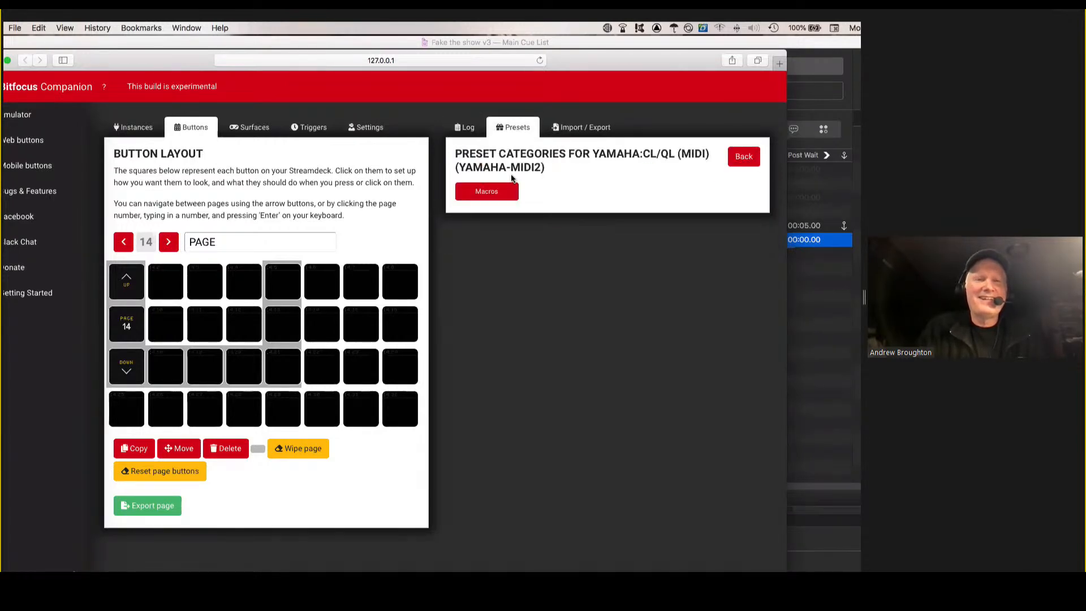
{"action": "left_click", "coordinate": [487, 193]}
{"action": "left_click_drag", "start_coordinate": [478, 208], "coordinate": [170, 283]}
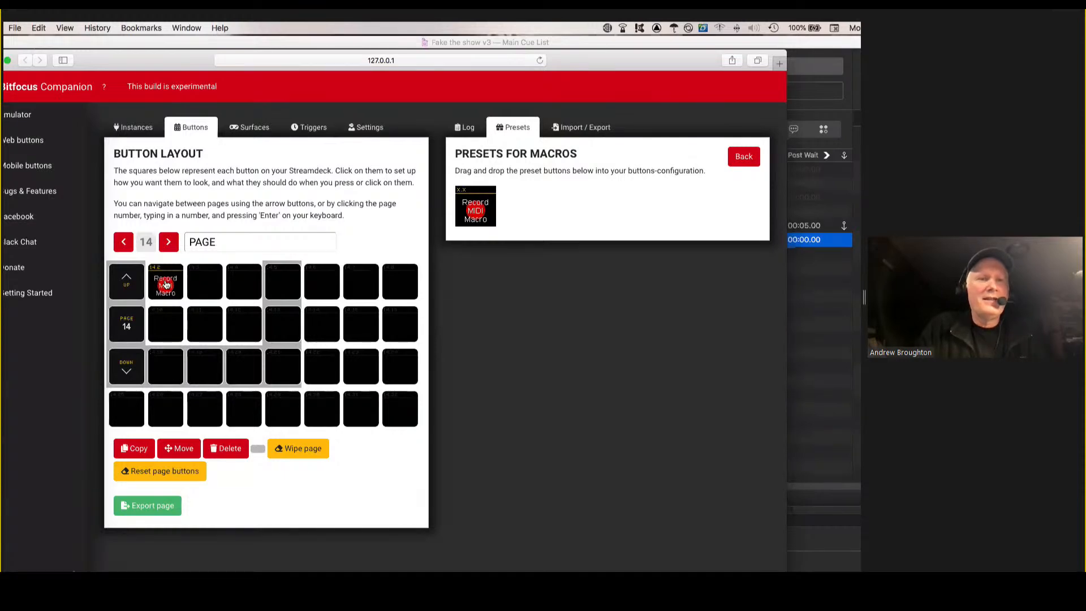
Switch to the emulator on page 14, record a console lock macro with button 14.2, and trigger the recorded macro.
{"action": "key", "text": "super+grave"}
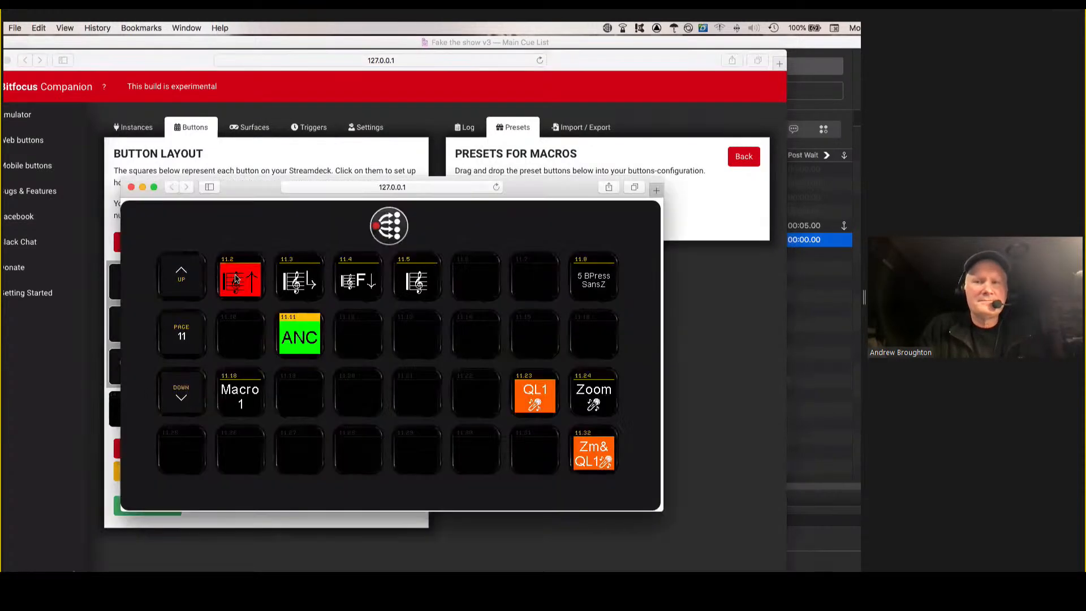
{"action": "left_click", "coordinate": [198, 281]}
{"action": "left_click", "coordinate": [198, 280]}
{"action": "left_click", "coordinate": [198, 280]}
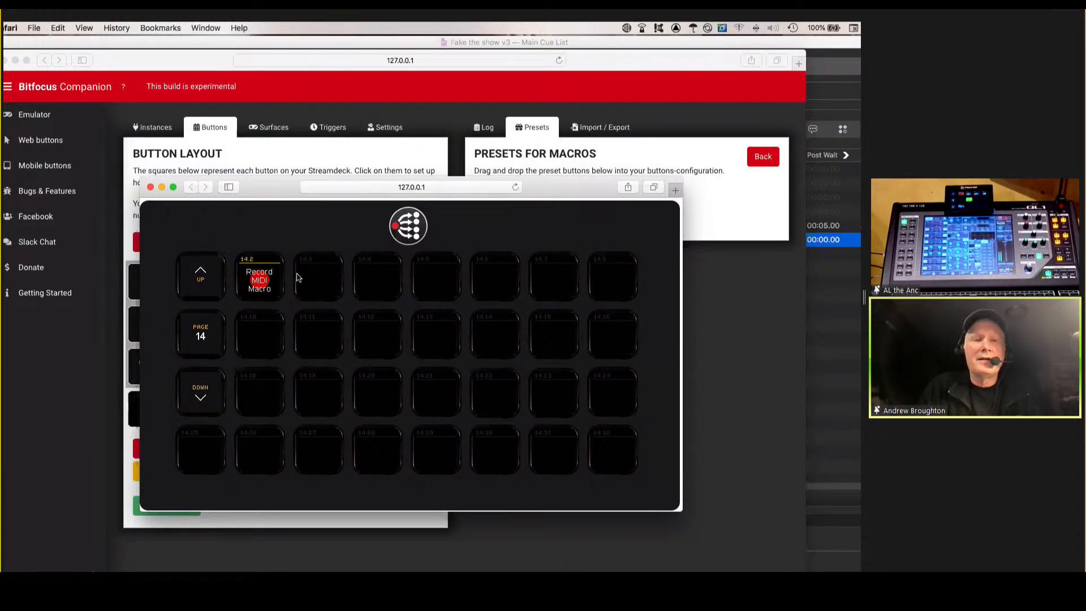
{"action": "left_click", "coordinate": [257, 281]}
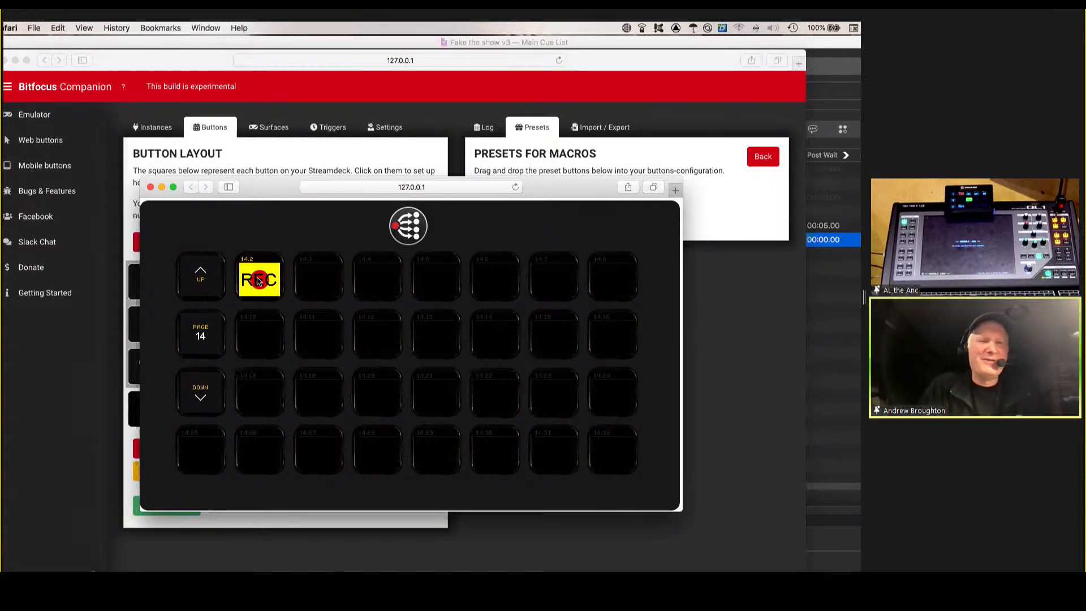
{"action": "left_click", "coordinate": [257, 281]}
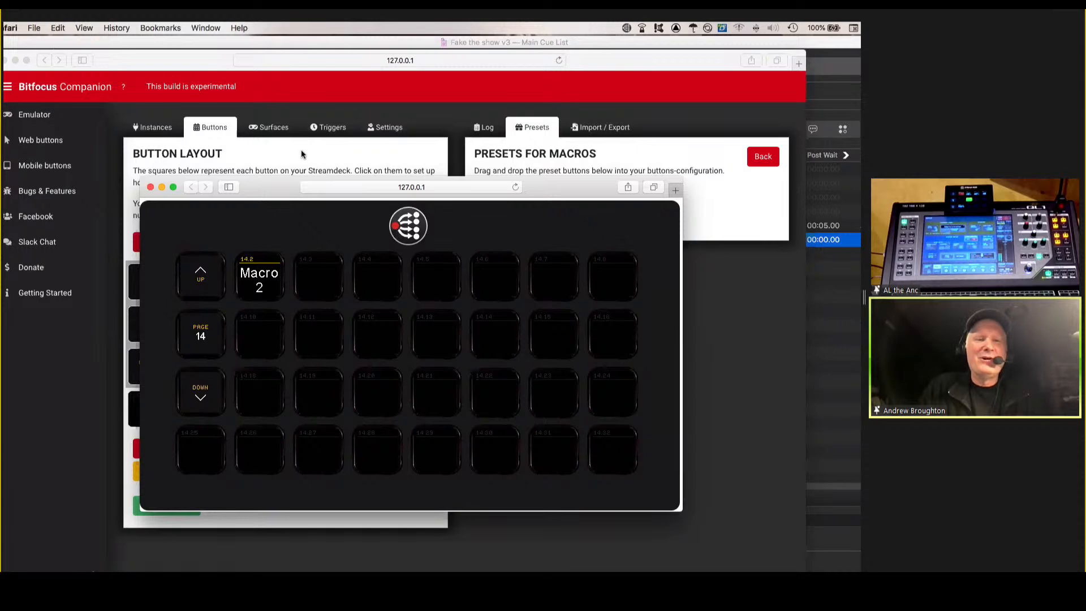
{"action": "left_click", "coordinate": [265, 281]}
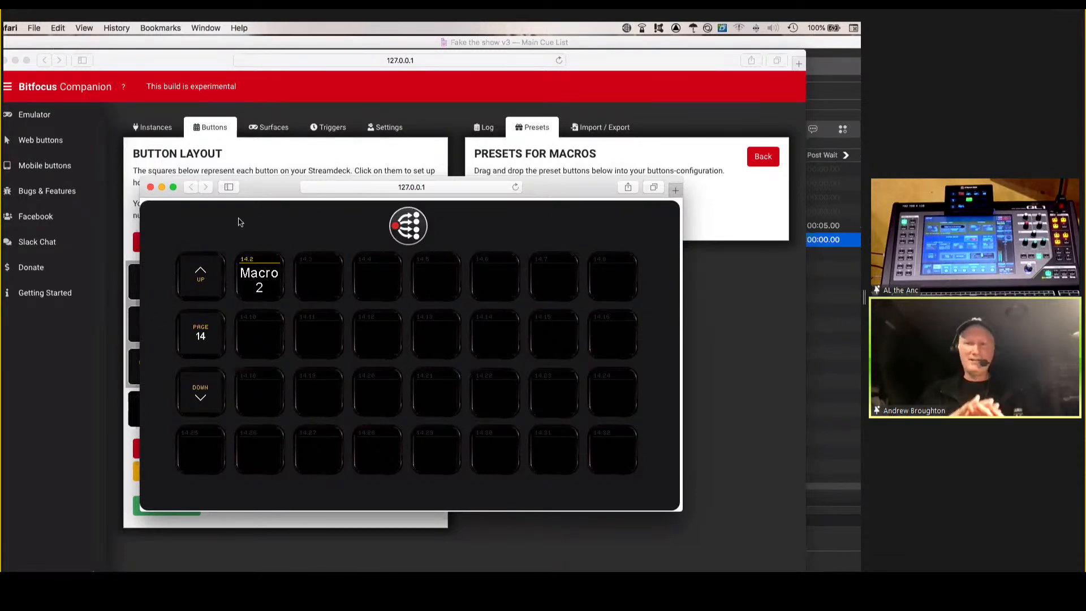
Return to the button layout, open the recorded macro button 14.2, and review its latch option and key down and key up actions.
{"action": "left_click_drag", "start_coordinate": [263, 187], "coordinate": [290, 180]}
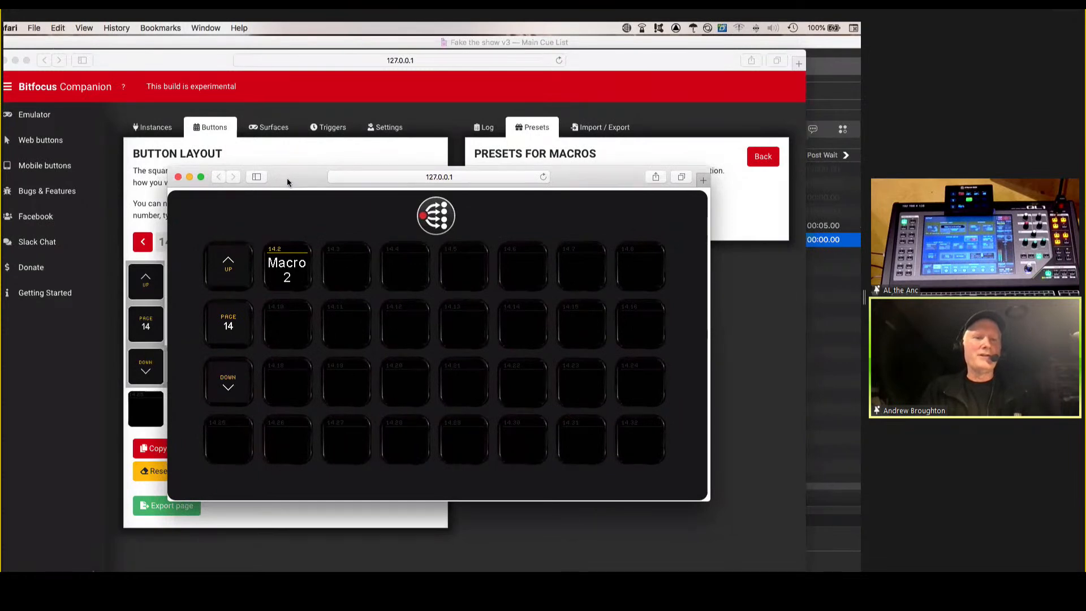
{"action": "left_click", "coordinate": [297, 150]}
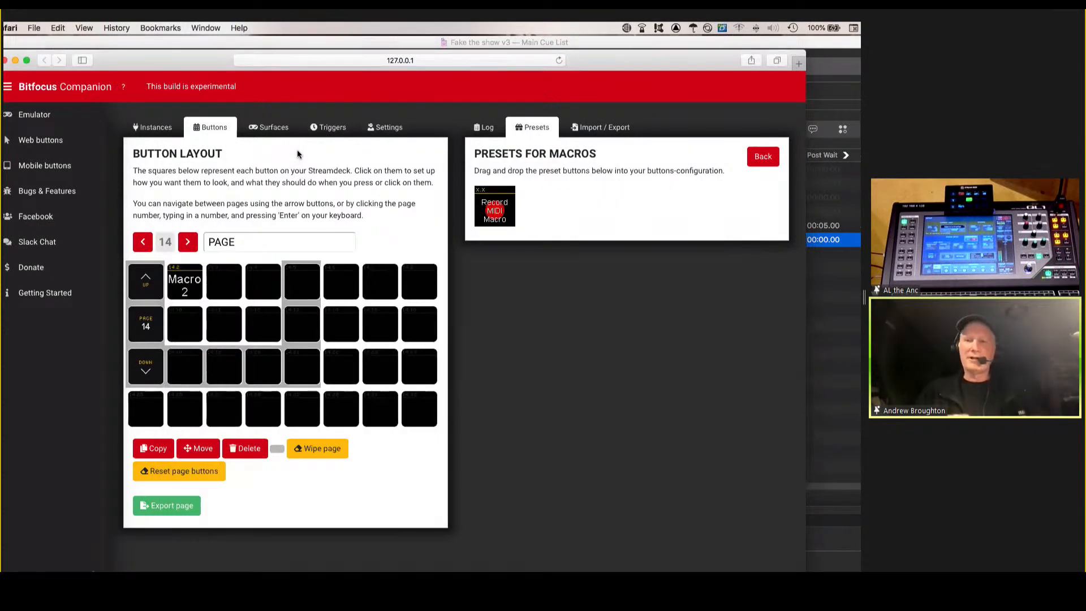
{"action": "left_click", "coordinate": [184, 285]}
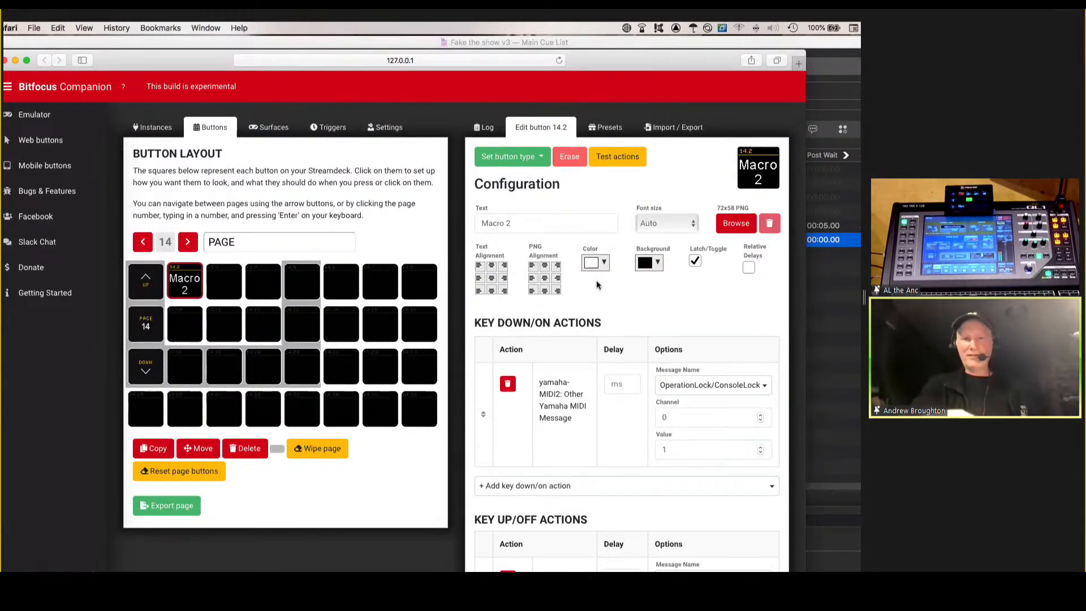
{"action": "scroll", "coordinate": [643, 305], "scroll_direction": "down", "scroll_amount": 3}
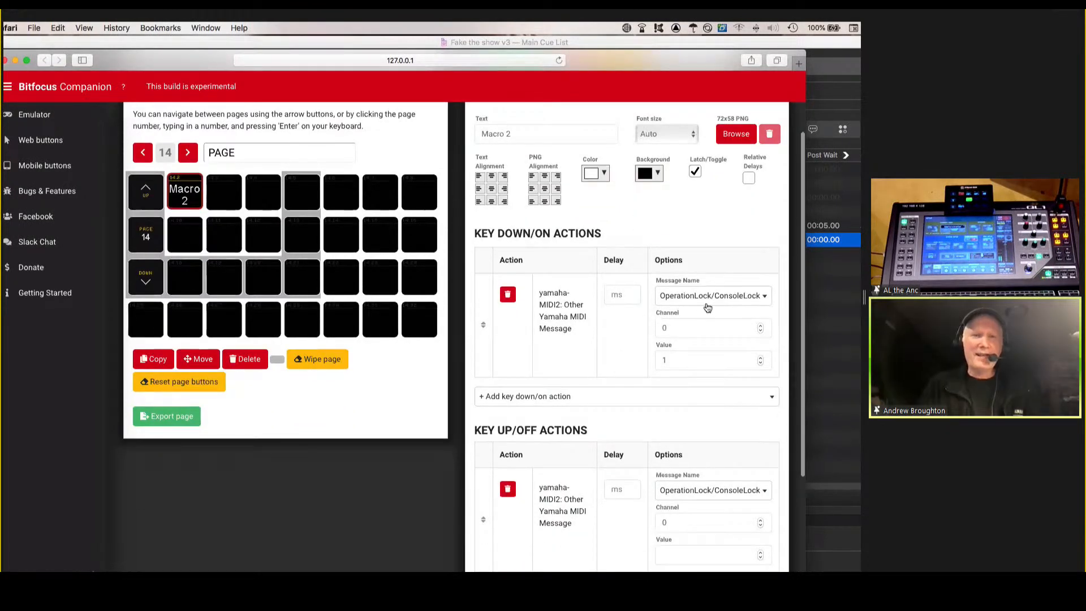
Browse the full list of available key down actions for button 14.2 from start to end and close it without adding one.
{"action": "left_click", "coordinate": [508, 402]}
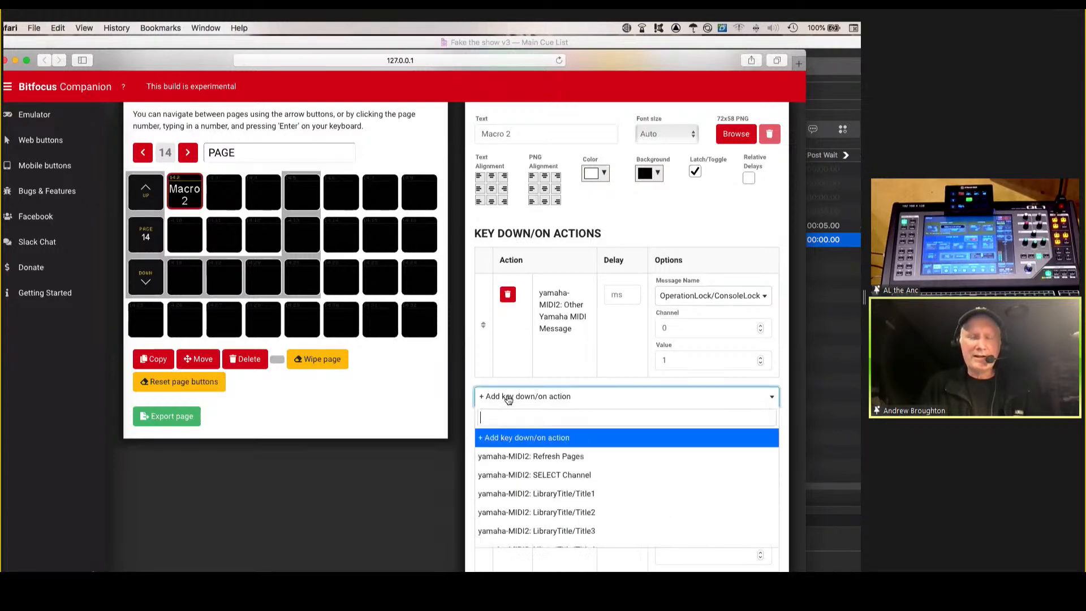
{"action": "scroll", "coordinate": [561, 441], "scroll_direction": "down", "scroll_amount": 10}
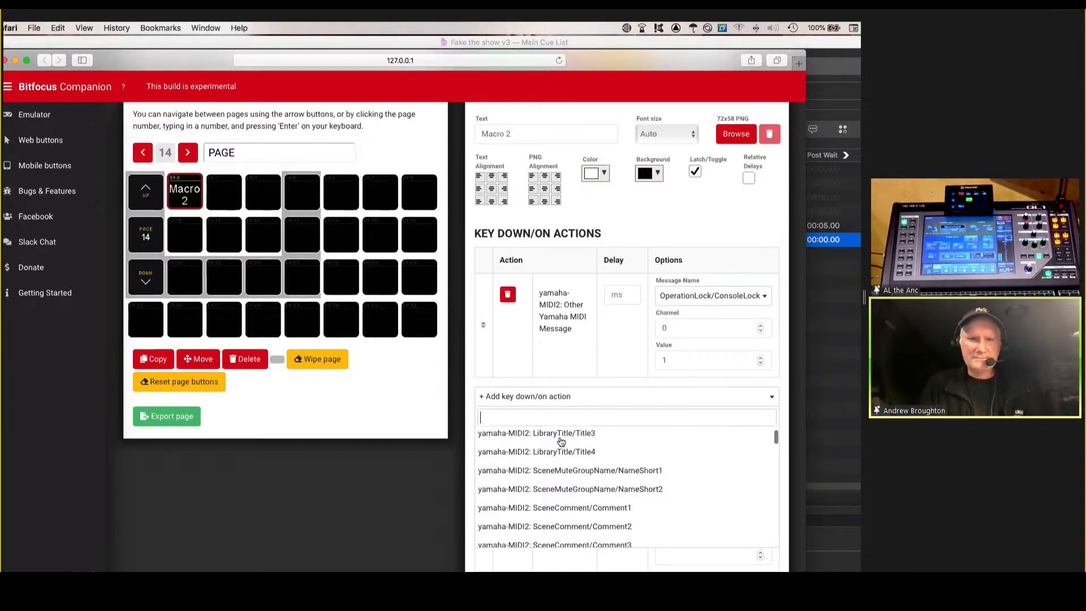
{"action": "scroll", "coordinate": [561, 441], "scroll_direction": "down", "scroll_amount": 10}
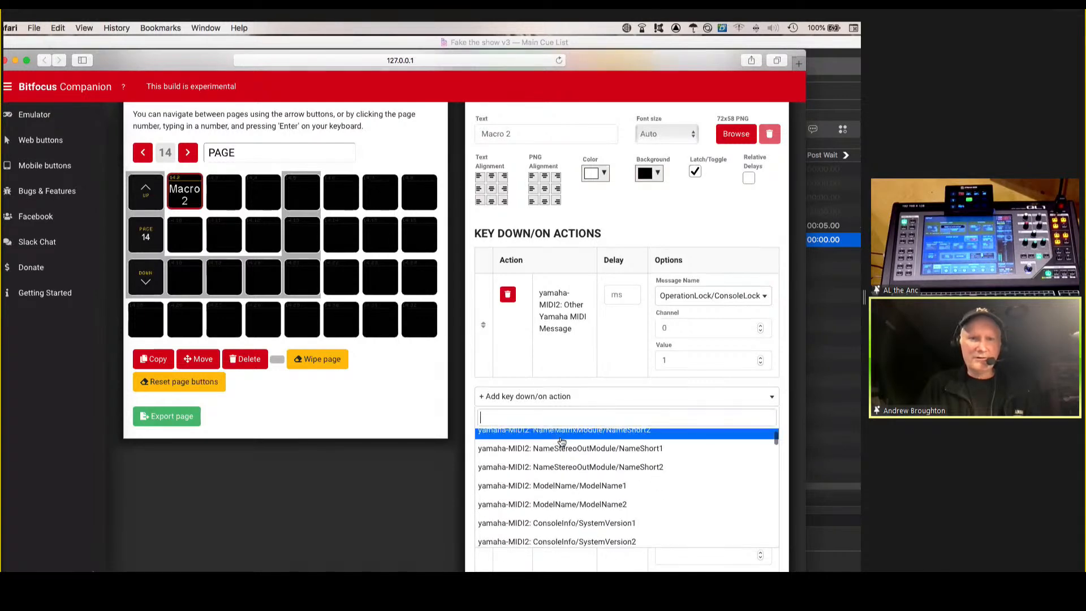
{"action": "scroll", "coordinate": [561, 441], "scroll_direction": "down", "scroll_amount": 10}
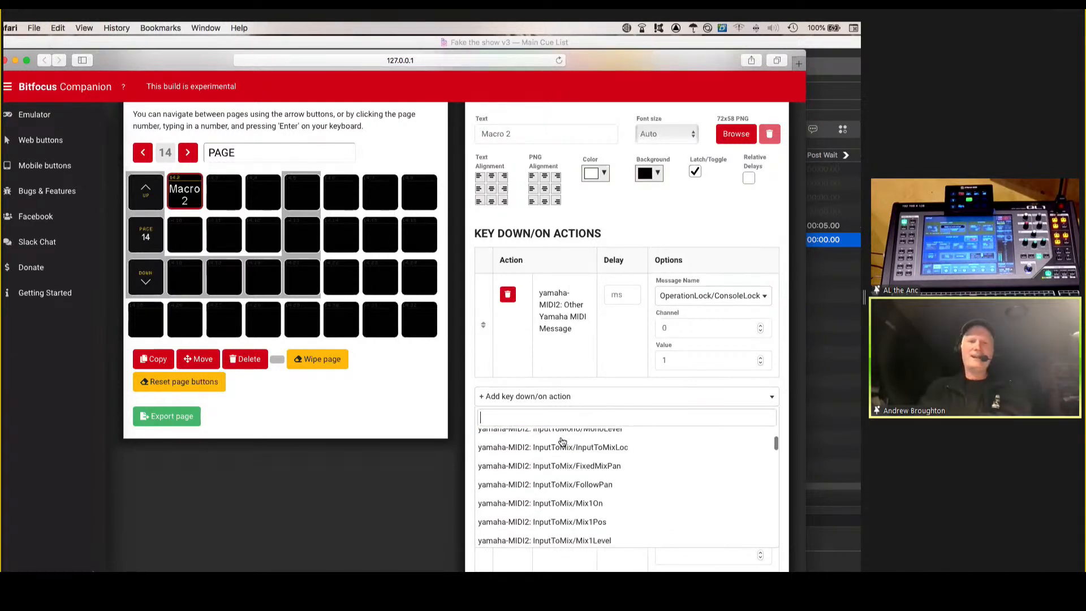
{"action": "scroll", "coordinate": [733, 441], "scroll_direction": "down", "scroll_amount": 10}
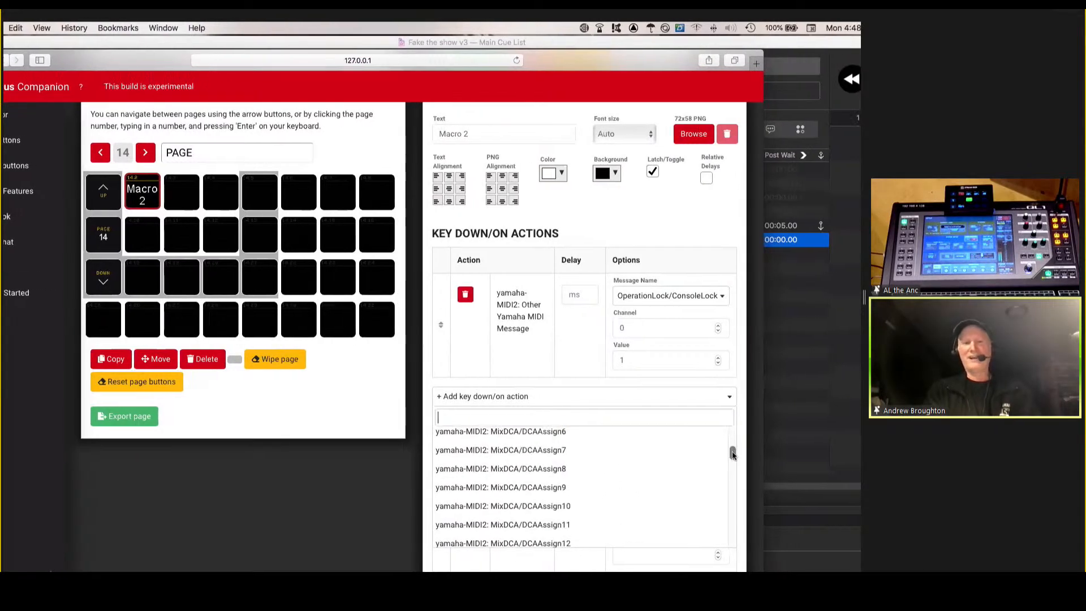
{"action": "left_click_drag", "start_coordinate": [733, 469], "coordinate": [731, 531]}
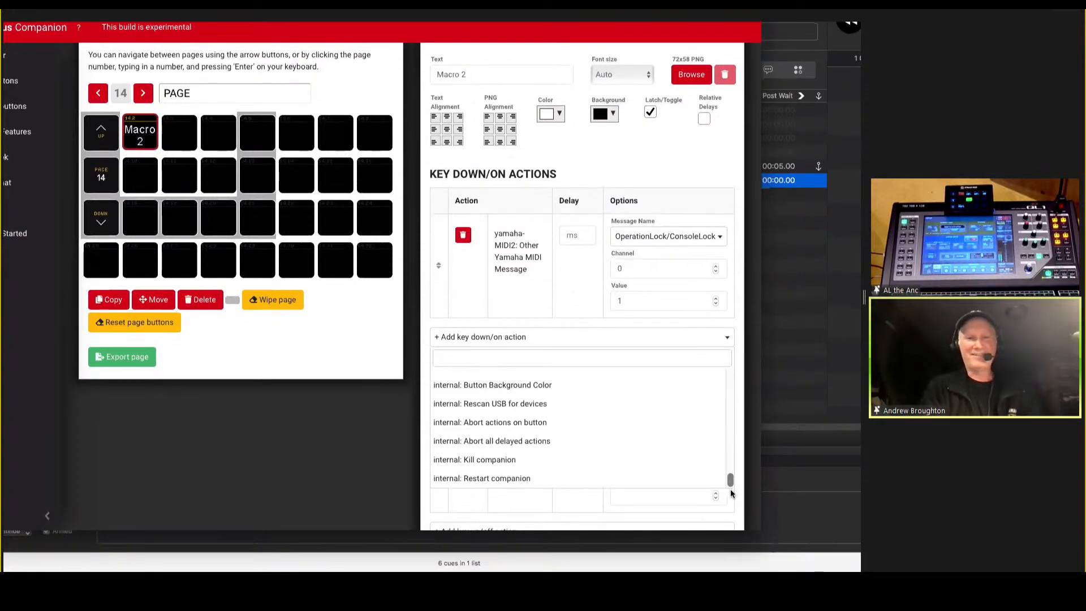
{"action": "left_click_drag", "start_coordinate": [731, 489], "coordinate": [664, 347]}
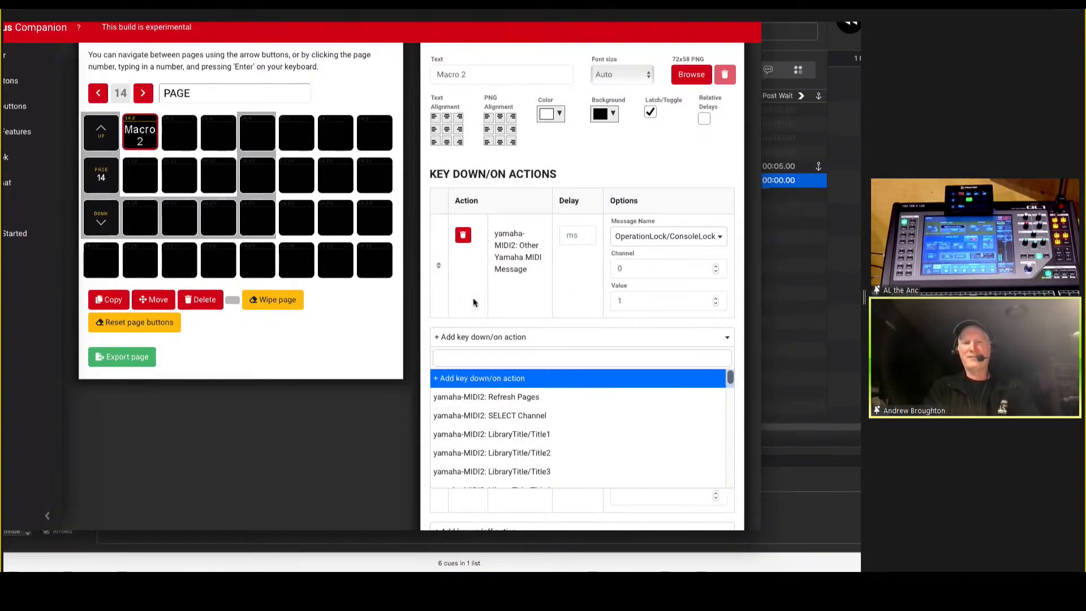
{"action": "scroll", "coordinate": [477, 300], "scroll_direction": "up", "scroll_amount": 2}
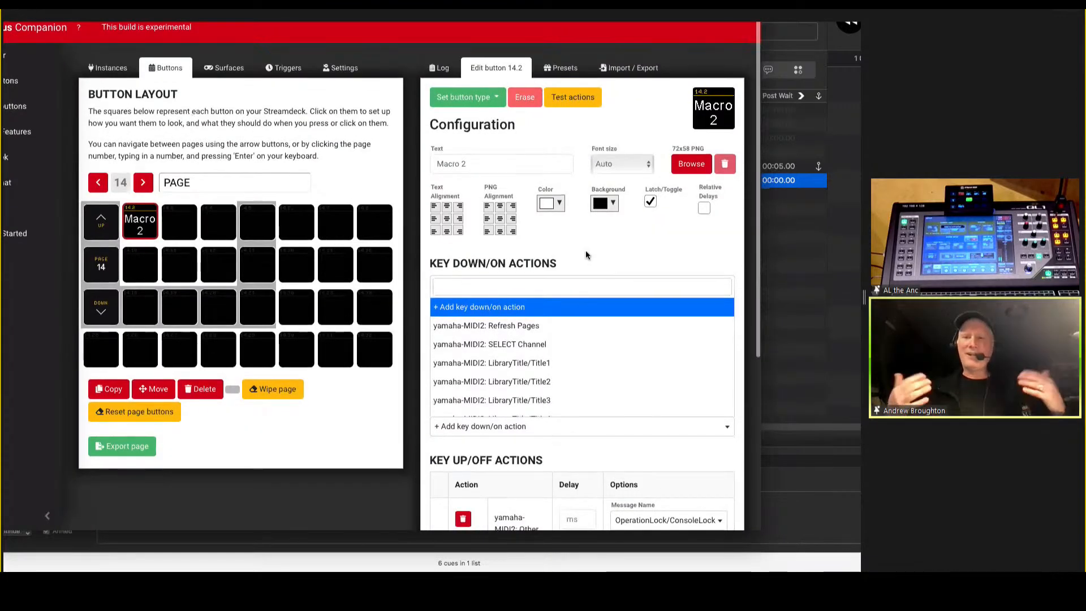
{"action": "left_click", "coordinate": [551, 232]}
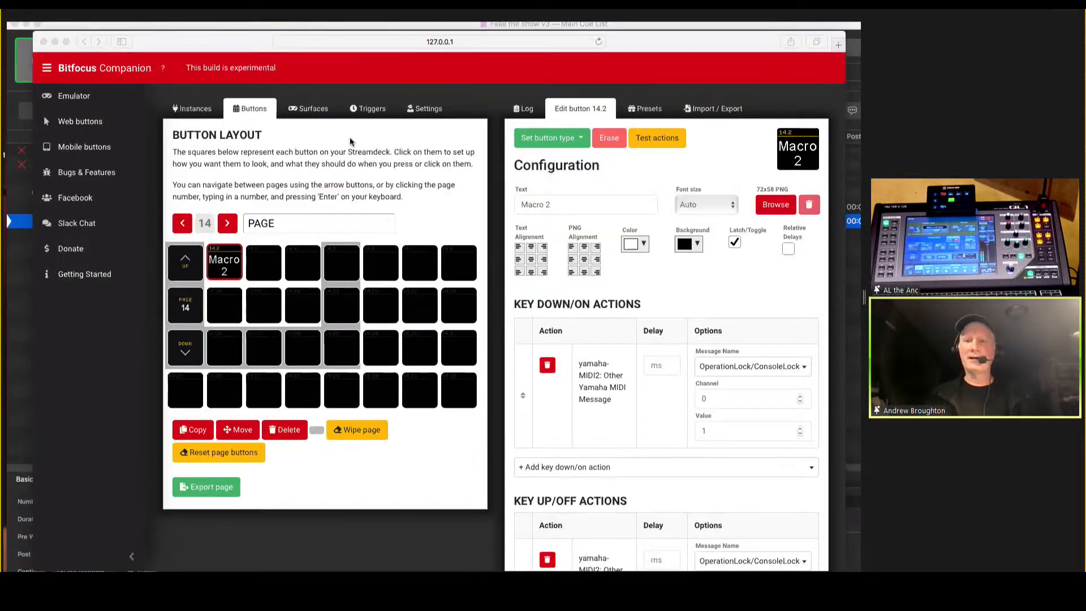
Open the yamaha-MIDI2 instance's configuration and review its console IP address and Use Editor option.
{"action": "scroll", "coordinate": [274, 138], "scroll_direction": "up", "scroll_amount": 1}
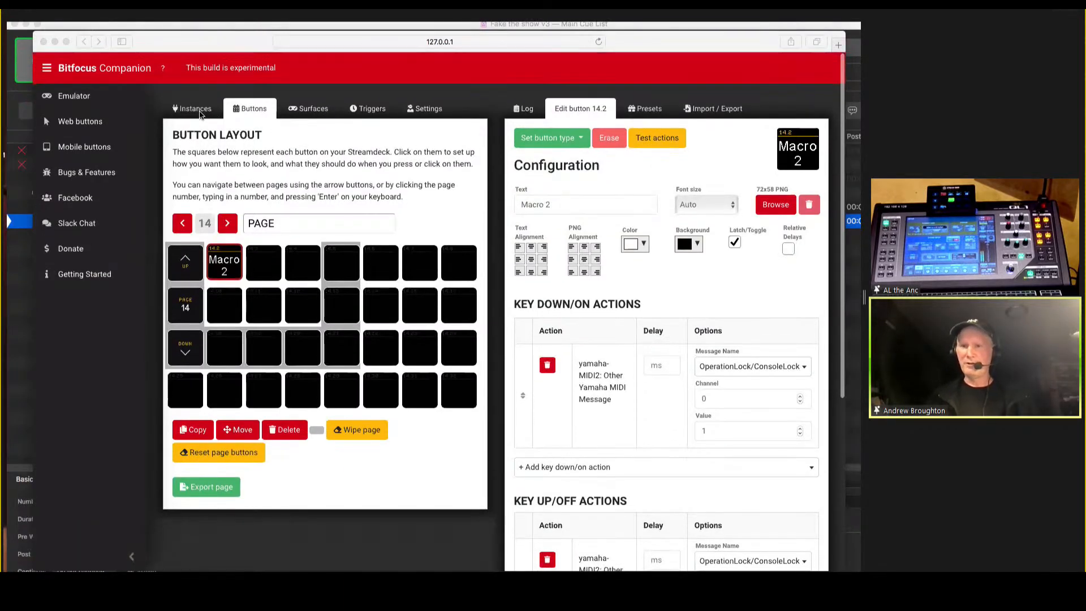
{"action": "left_click", "coordinate": [202, 114]}
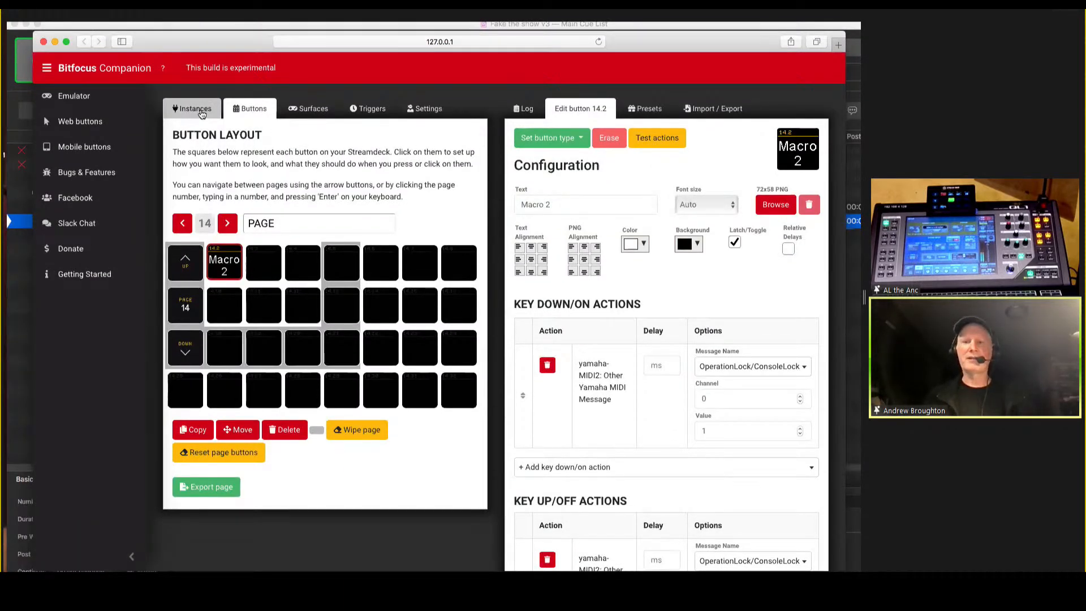
{"action": "left_click", "coordinate": [193, 111]}
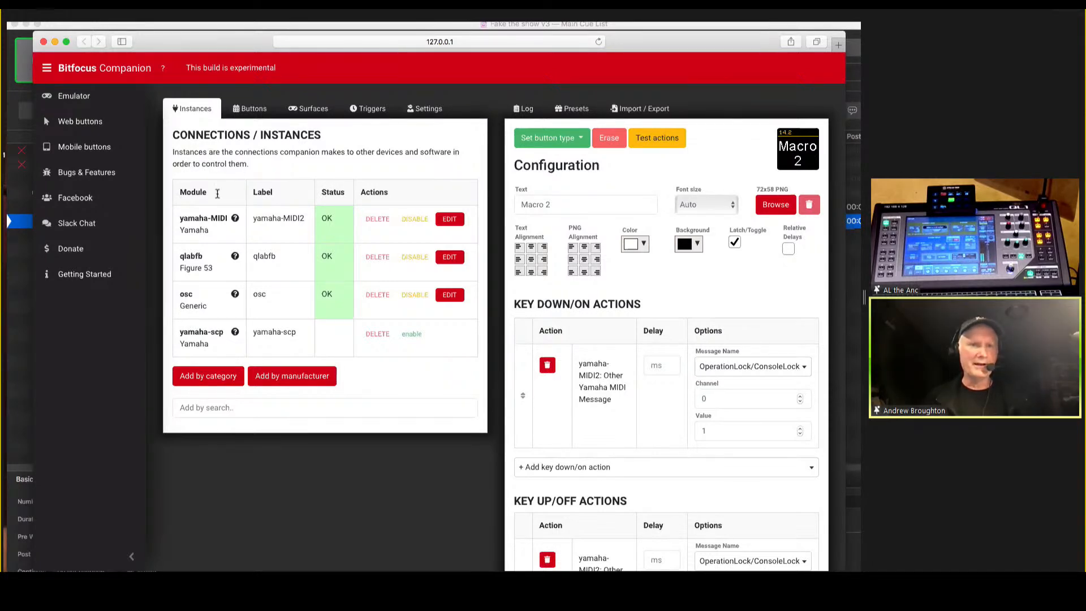
{"action": "left_click", "coordinate": [449, 220]}
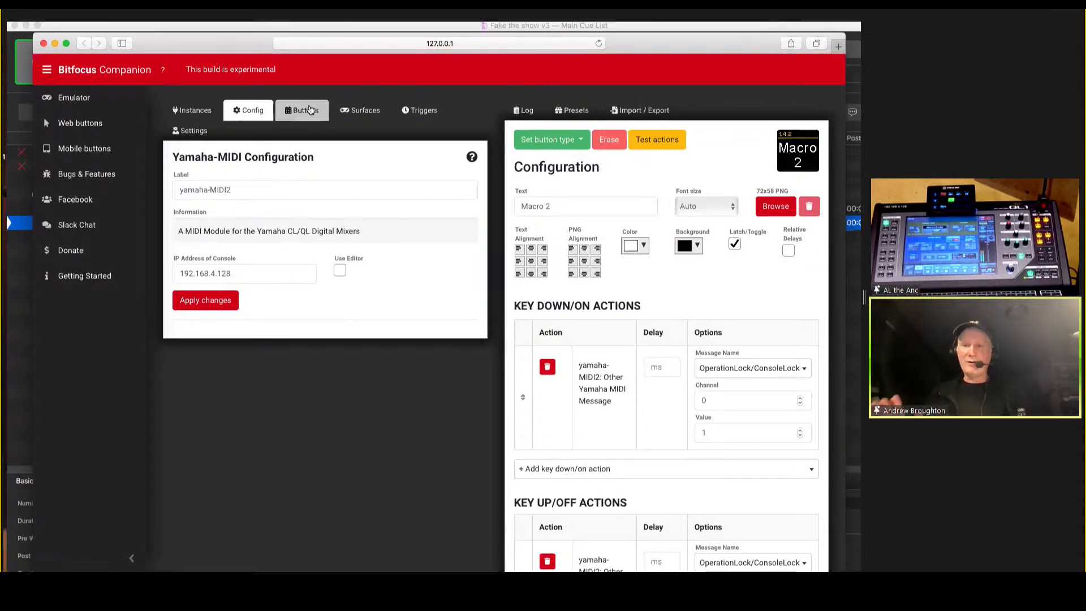
View button page 13, and reopen the yamaha-MIDI2 instance's configuration from the connections list.
{"action": "left_click", "coordinate": [305, 113]}
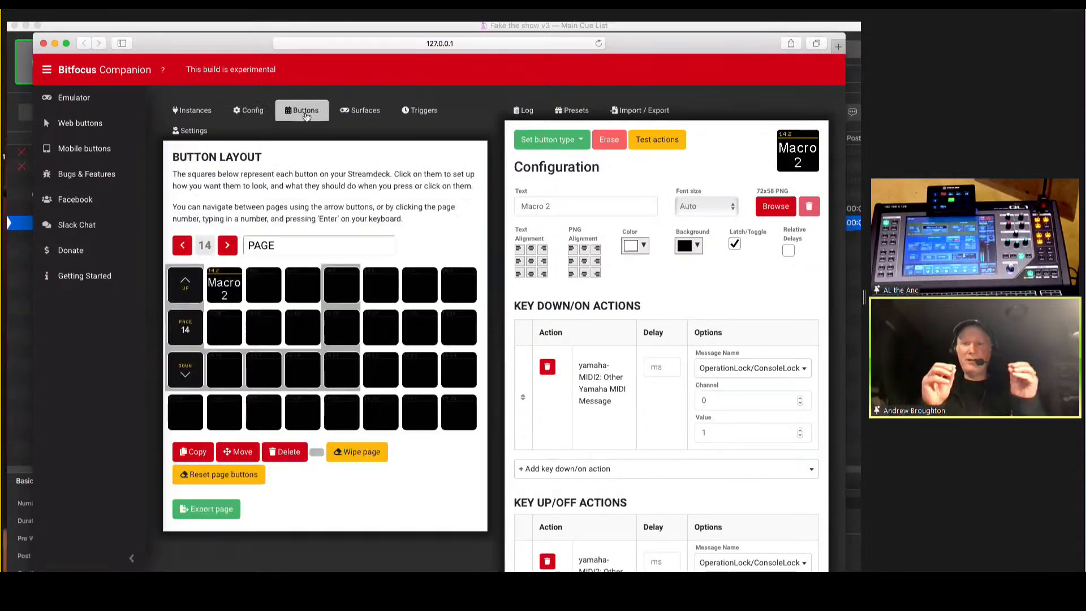
{"action": "left_click", "coordinate": [183, 247]}
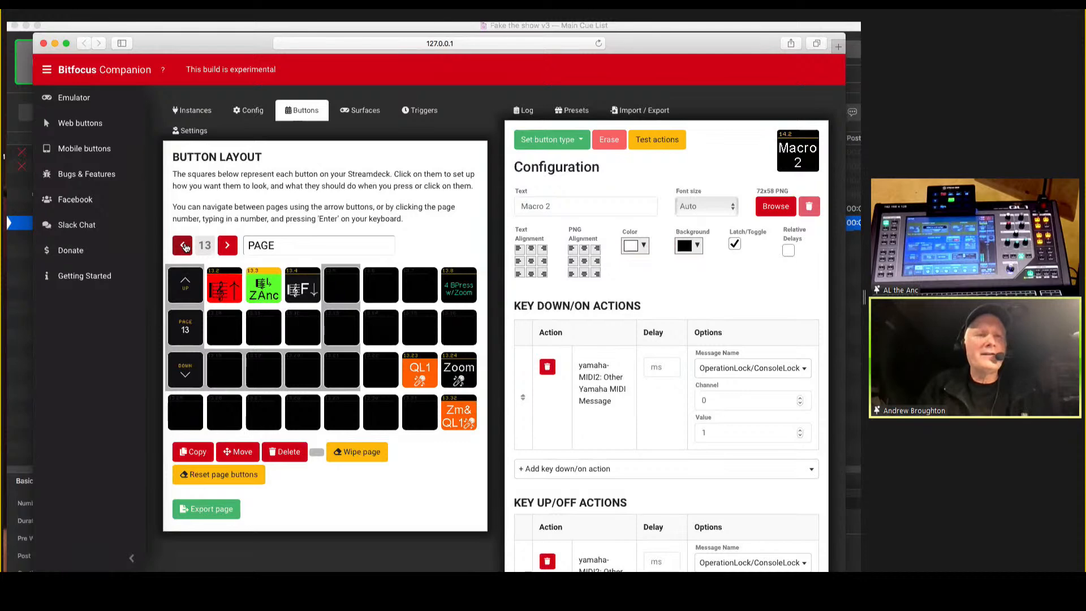
{"action": "left_click", "coordinate": [192, 110]}
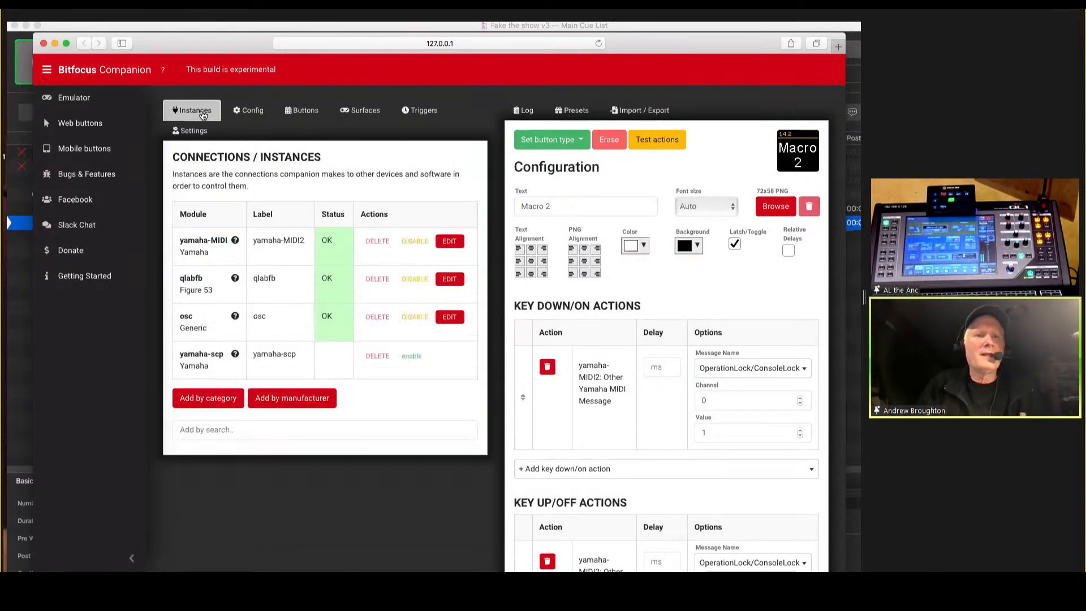
{"action": "left_click", "coordinate": [449, 242]}
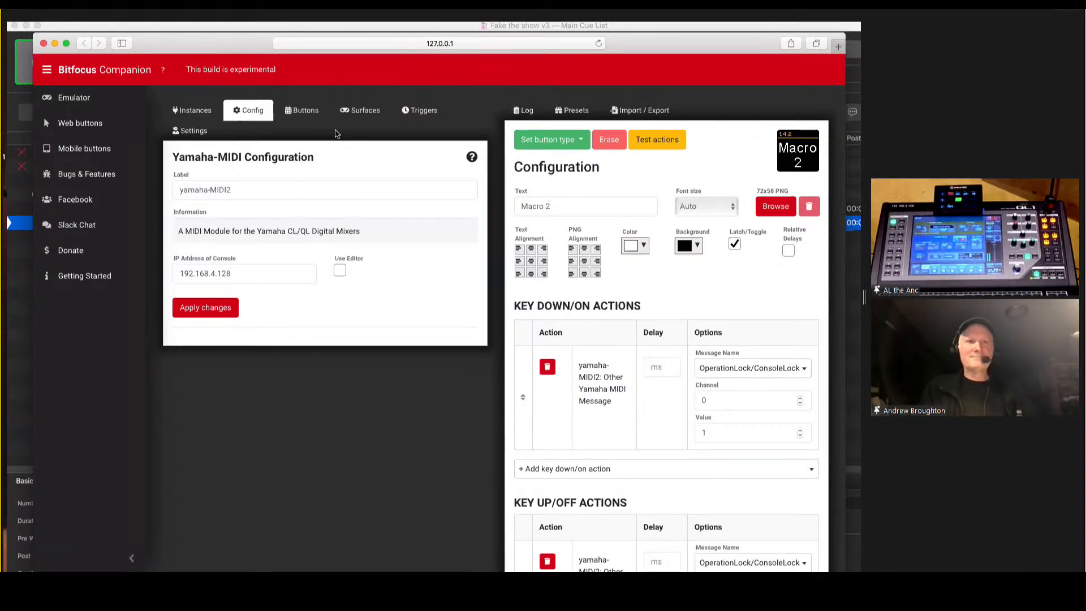
Return to the button layout, browse back from page 13 to page 11, and go directly to page 6.
{"action": "left_click", "coordinate": [298, 110]}
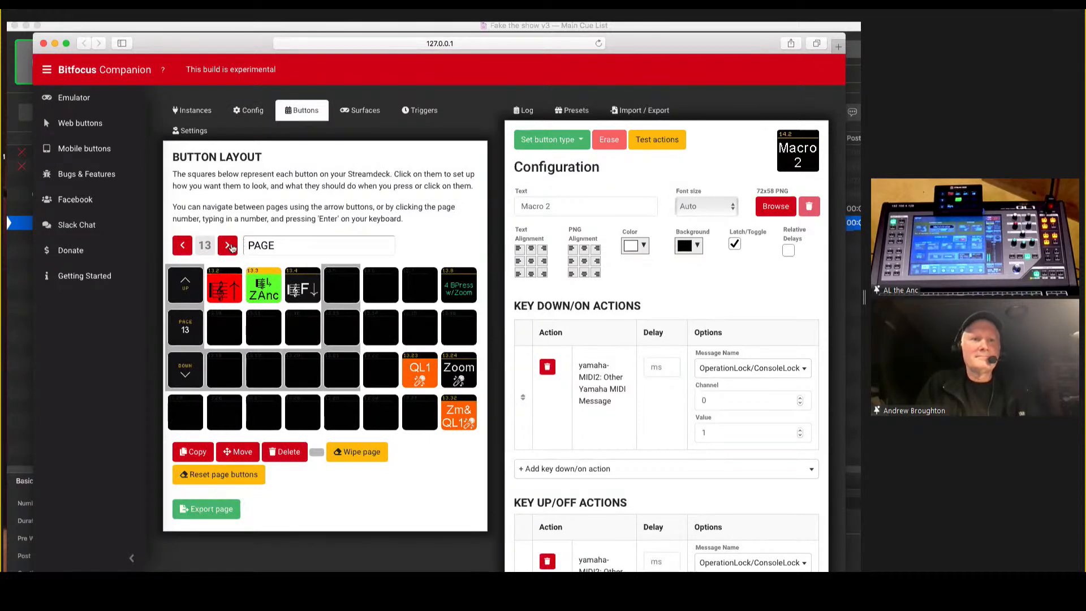
{"action": "left_click", "coordinate": [184, 245]}
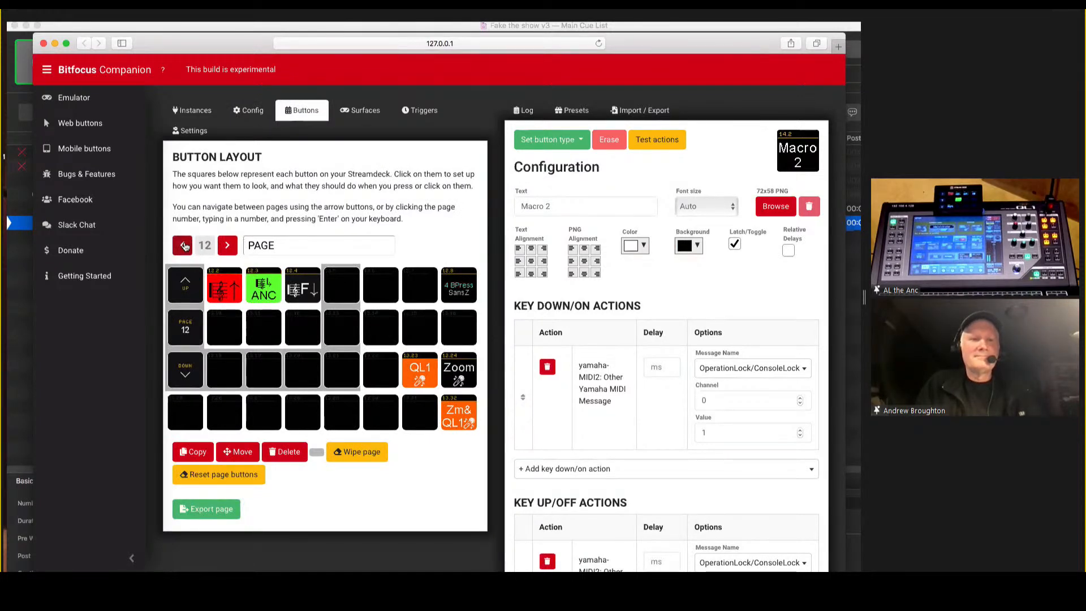
{"action": "left_click", "coordinate": [184, 245]}
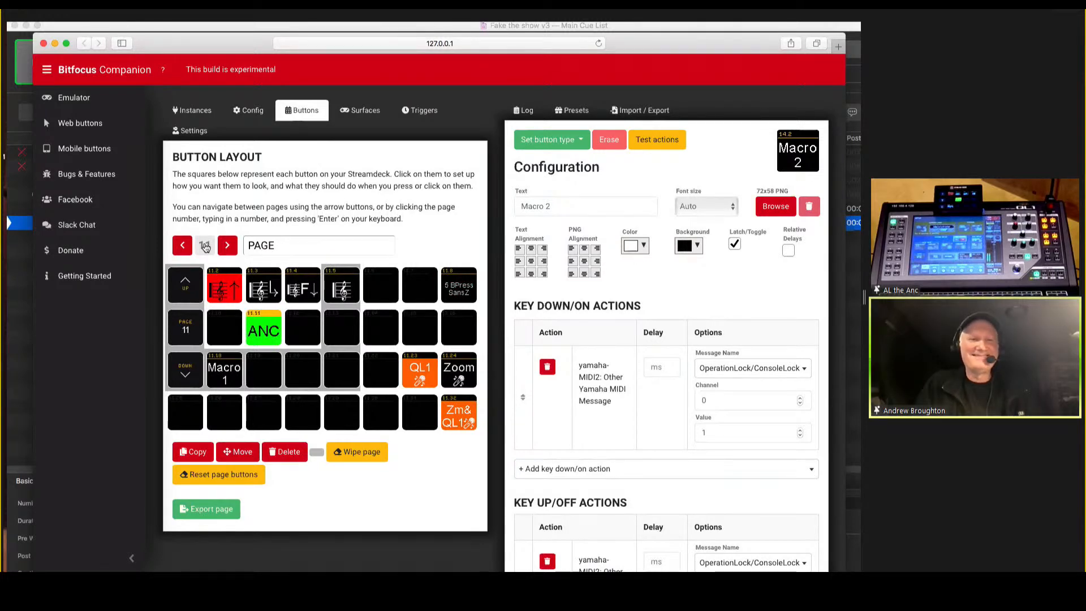
{"action": "left_click", "coordinate": [204, 246]}
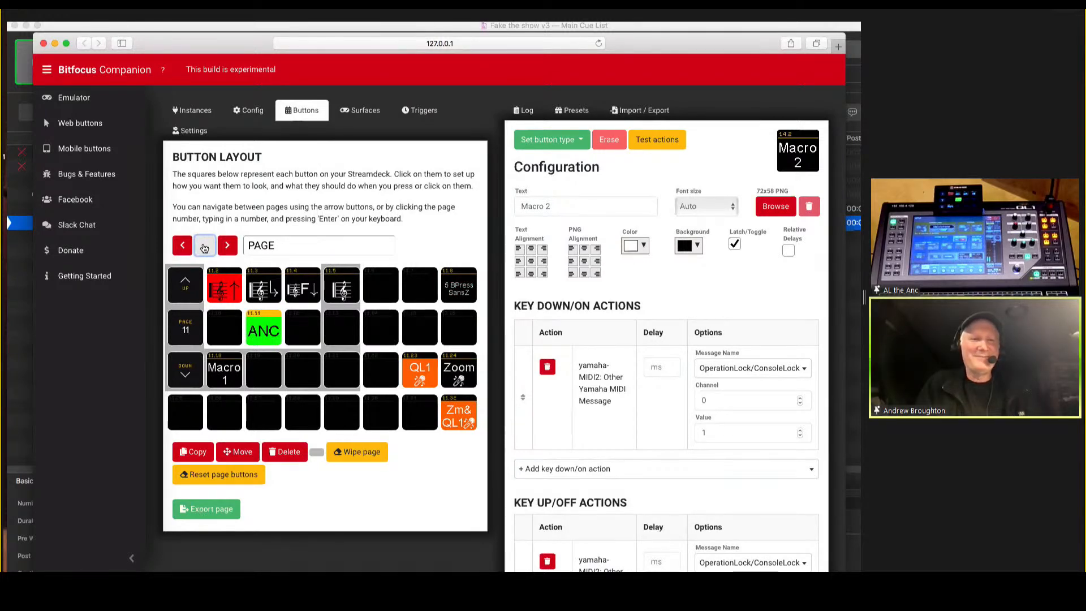
{"action": "type", "text": "6"}
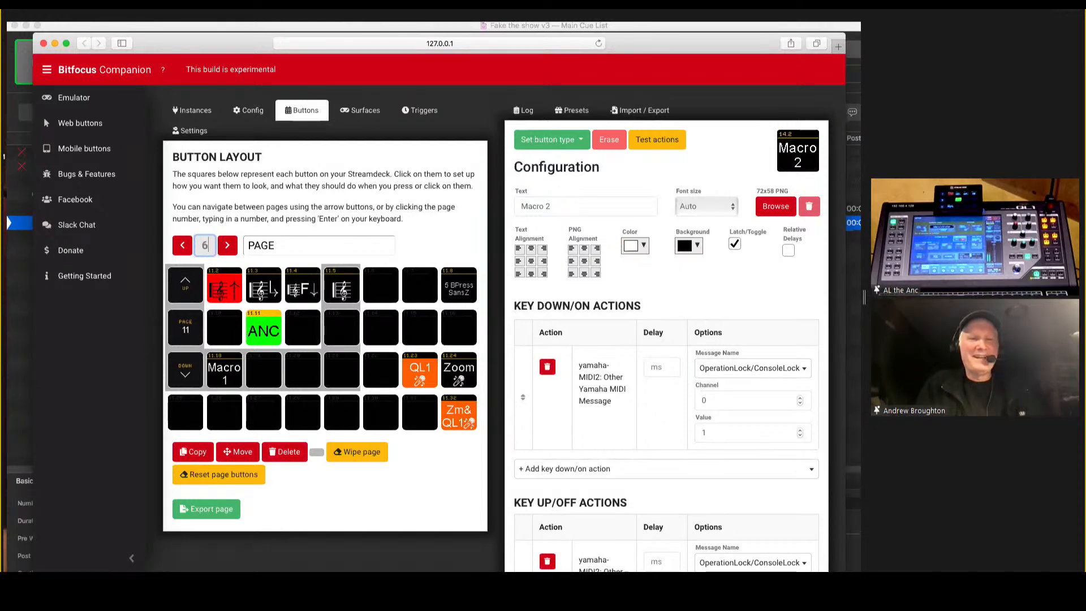
{"action": "key", "text": "Return"}
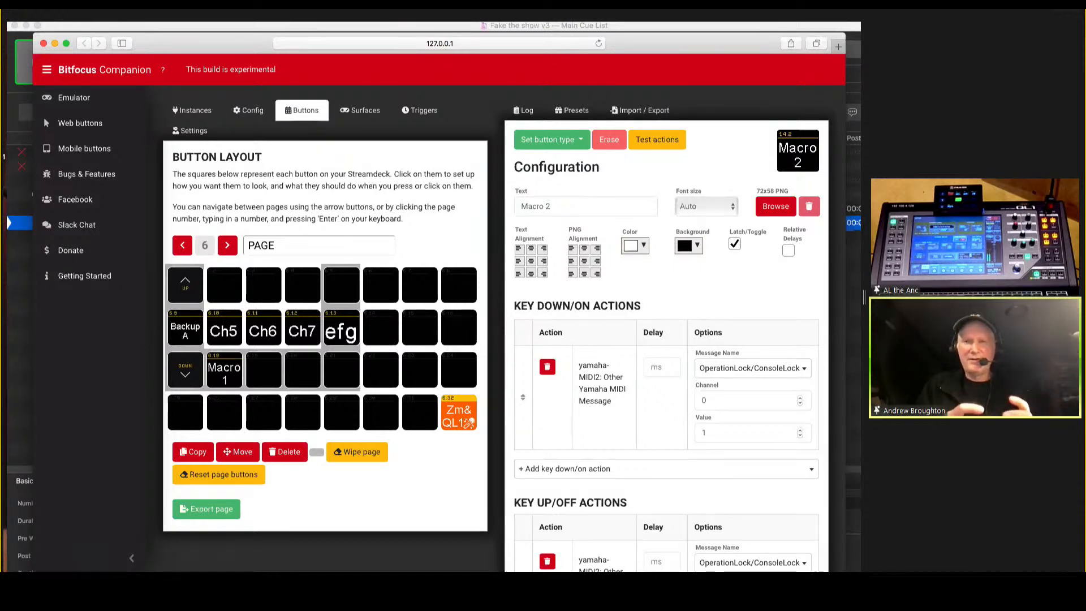
Check the emulator window briefly, and open the web buttons view and browse its pages, stopping at page 6.
{"action": "key", "text": "super+grave"}
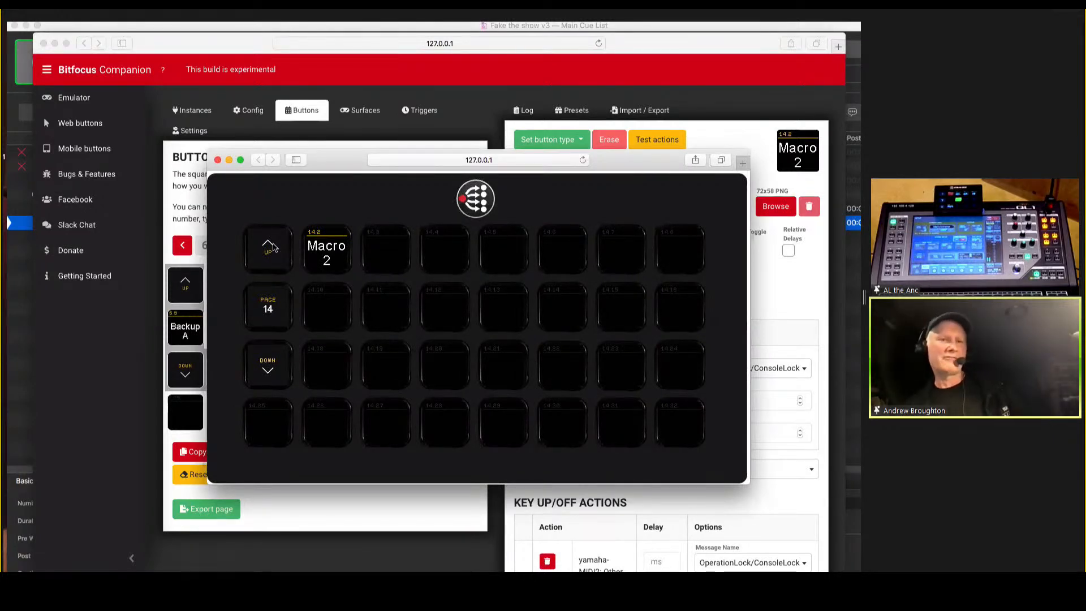
{"action": "key", "text": "super+grave"}
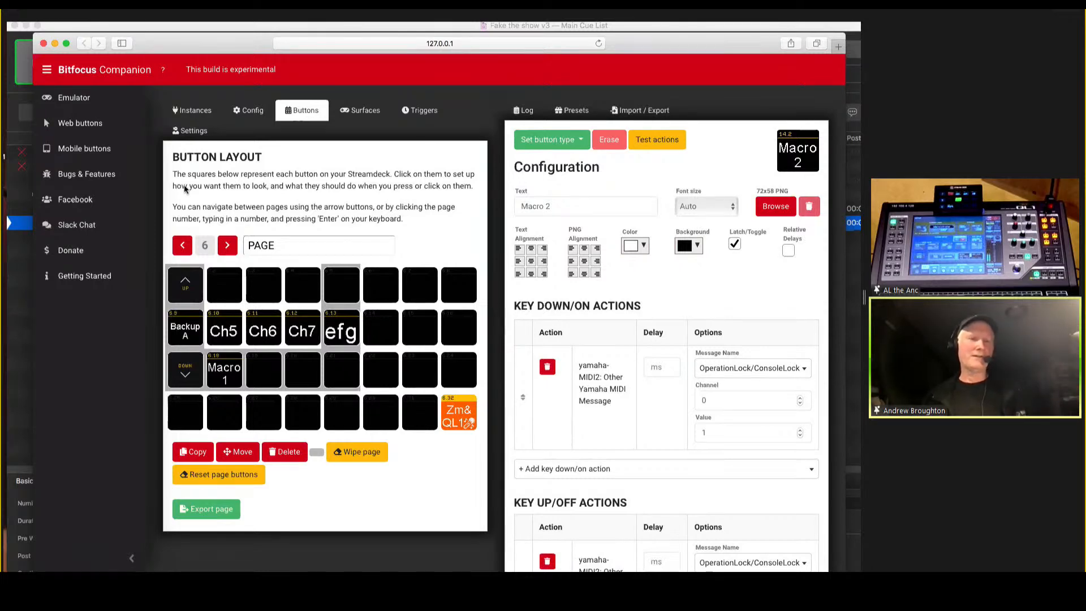
{"action": "left_click", "coordinate": [84, 131]}
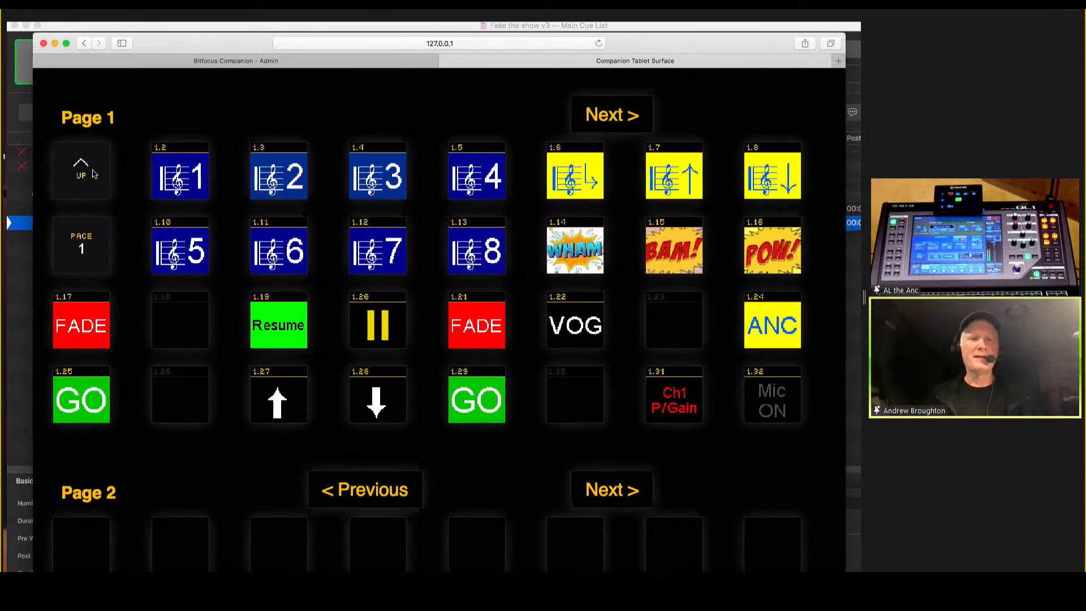
{"action": "left_click", "coordinate": [625, 116]}
{"action": "left_click", "coordinate": [622, 116]}
{"action": "left_click", "coordinate": [623, 117]}
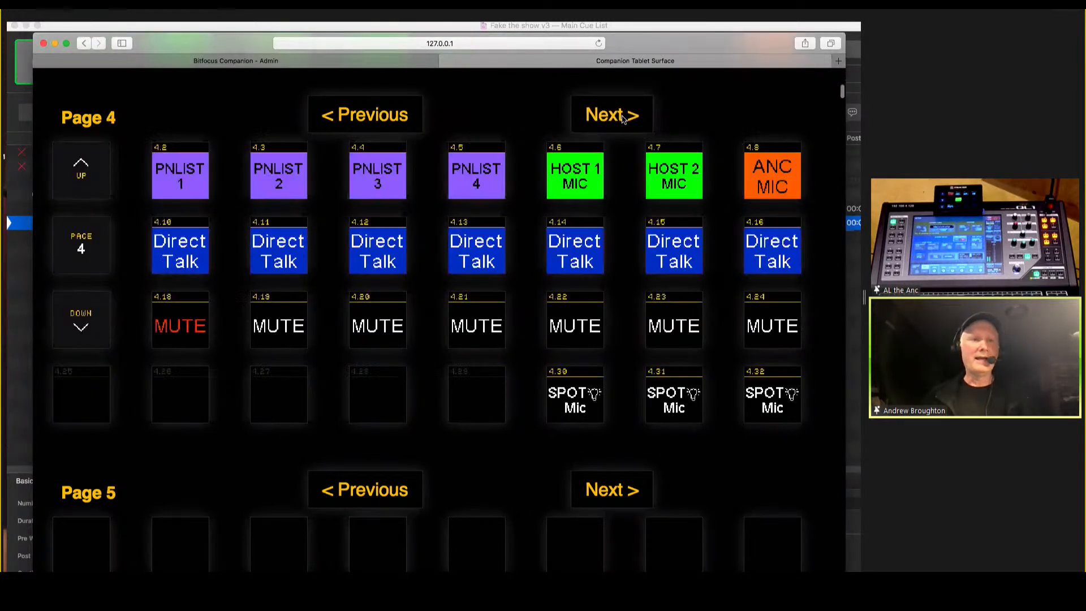
{"action": "left_click", "coordinate": [622, 116]}
{"action": "left_click", "coordinate": [622, 117]}
{"action": "left_click", "coordinate": [622, 116]}
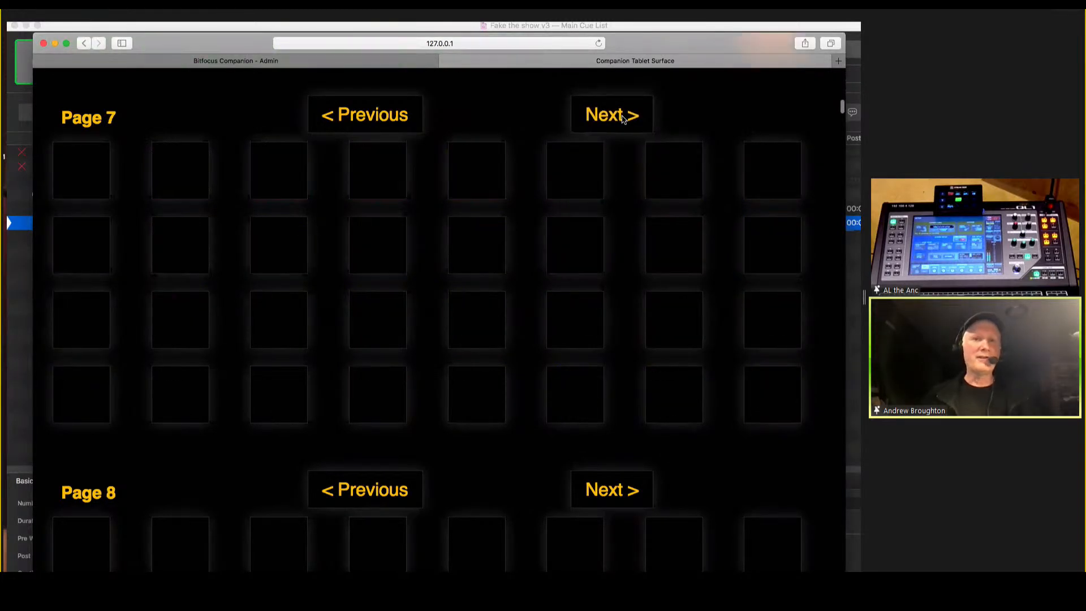
{"action": "left_click", "coordinate": [365, 116]}
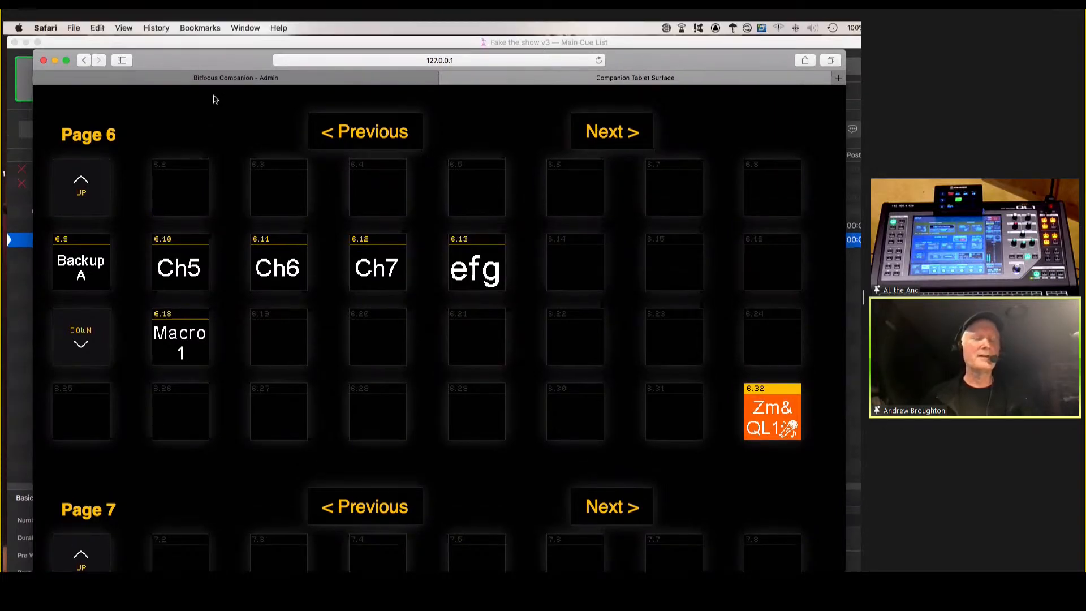
Open the mobile buttons view from the admin page and move down from page 1 to view pages 99 and 98.
{"action": "left_click", "coordinate": [222, 79]}
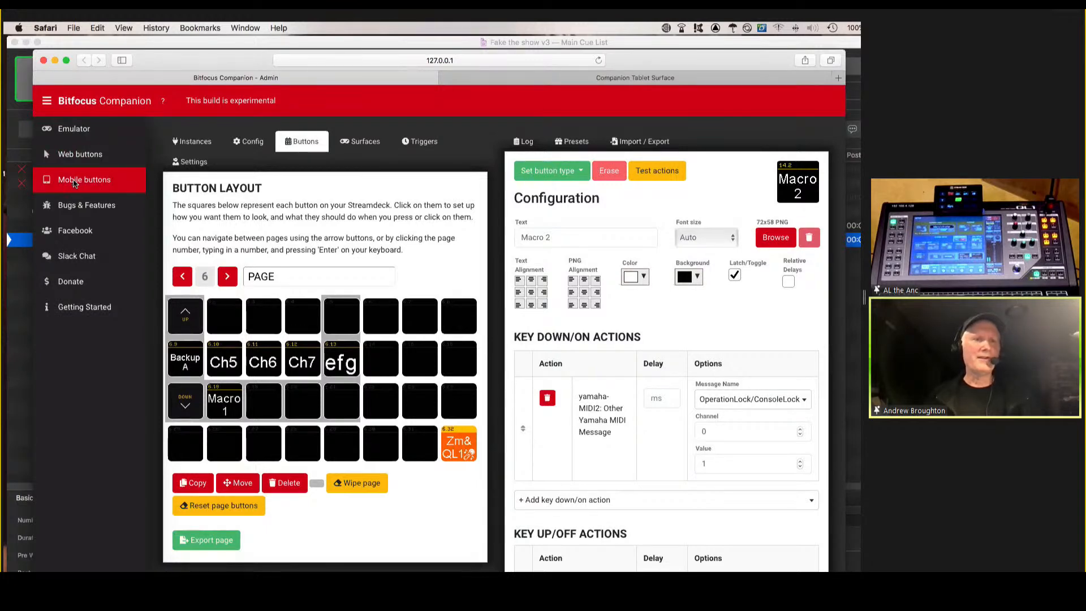
{"action": "left_click", "coordinate": [75, 181]}
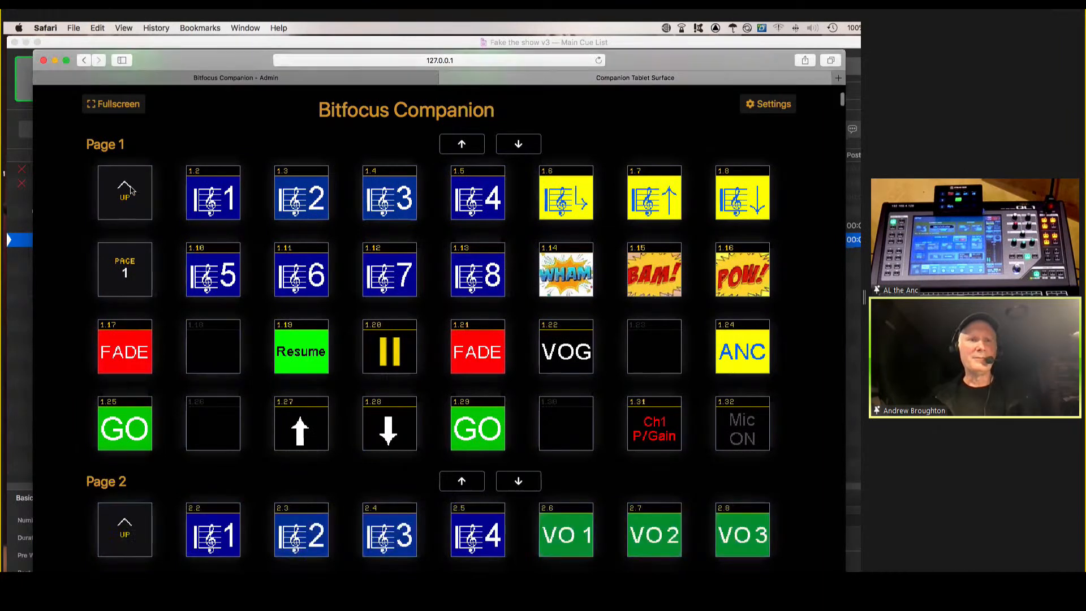
{"action": "scroll", "coordinate": [132, 191], "scroll_direction": "down", "scroll_amount": 7}
{"action": "left_click", "coordinate": [515, 100]}
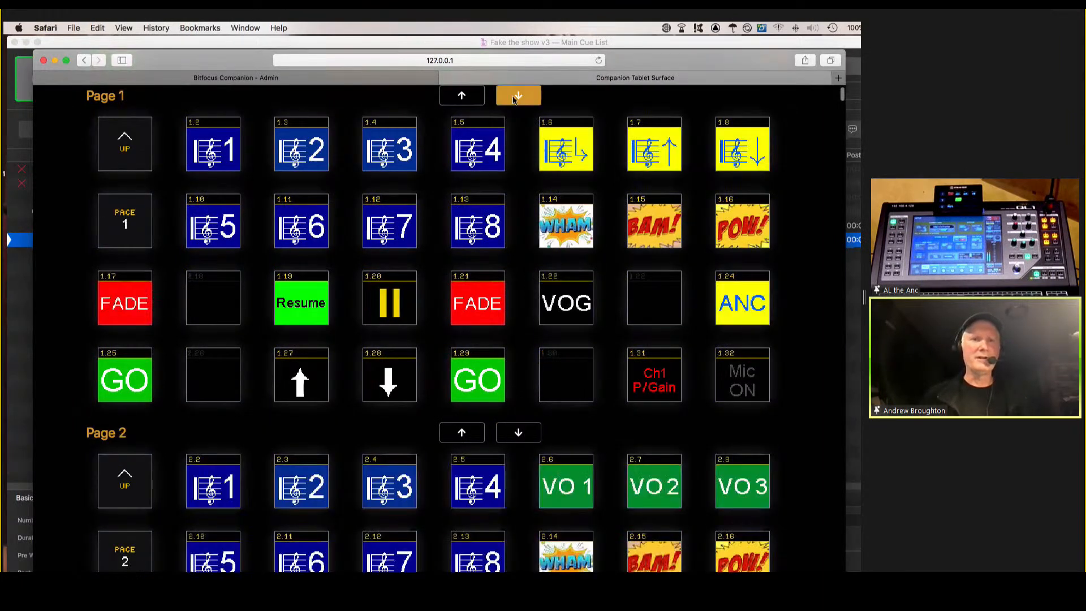
{"action": "left_click", "coordinate": [515, 100]}
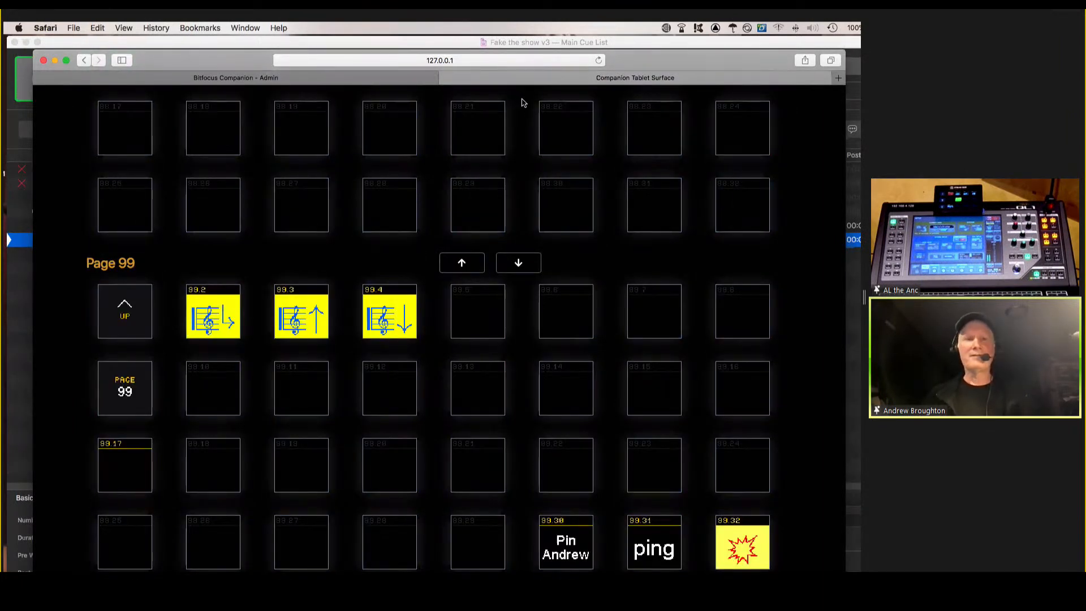
{"action": "scroll", "coordinate": [466, 173], "scroll_direction": "up", "scroll_amount": 4}
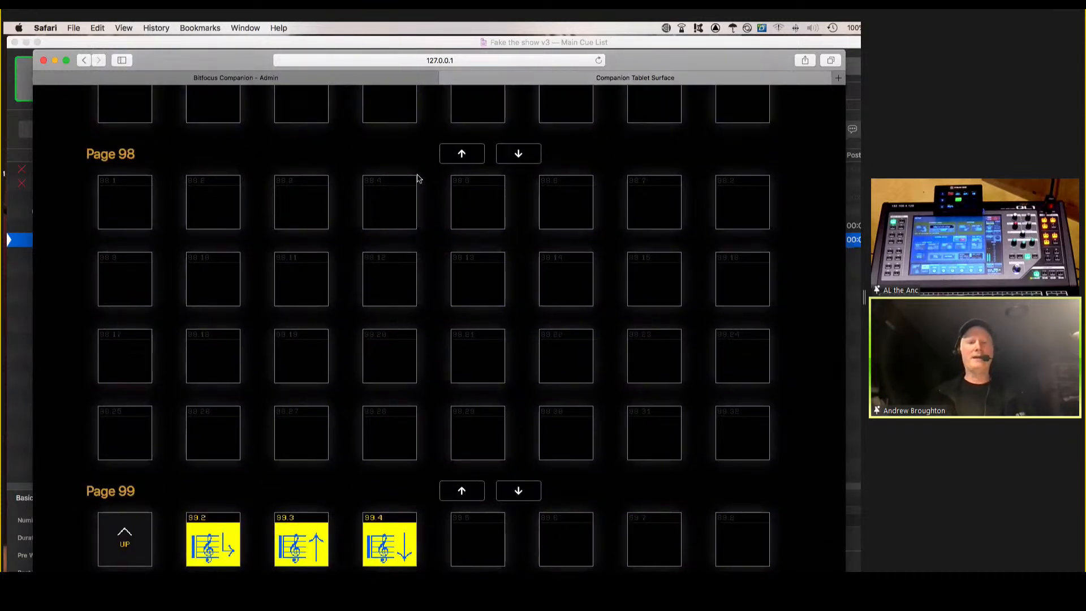
Return to the admin page and bring the emulator forward, paging down from page 14 to page 7 and back up to page 11.
{"action": "left_click", "coordinate": [213, 81]}
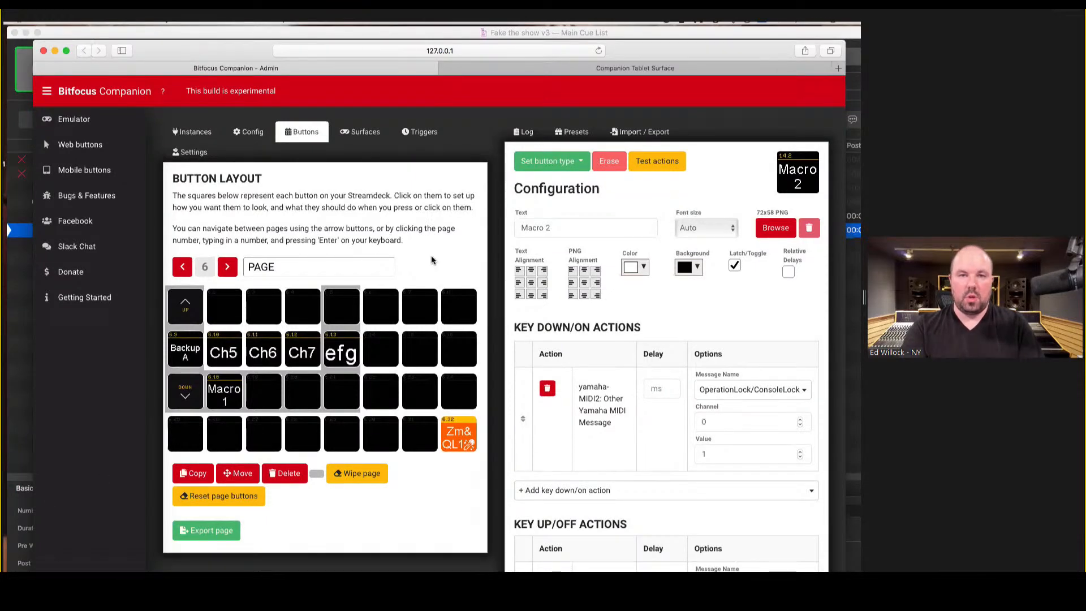
{"action": "key", "text": "super+grave"}
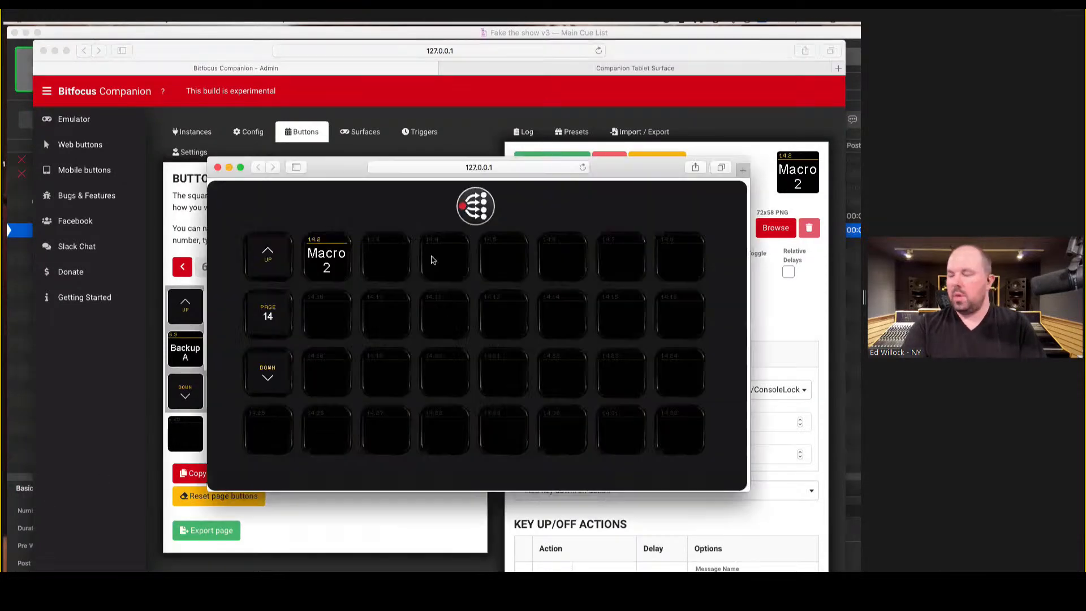
{"action": "left_click", "coordinate": [269, 371]}
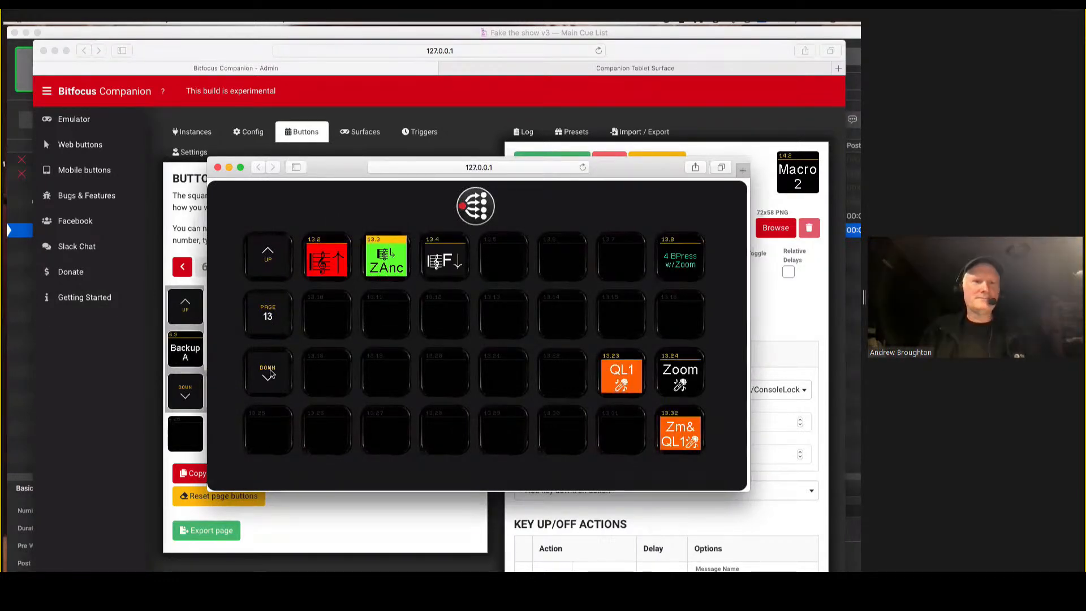
{"action": "left_click", "coordinate": [269, 373]}
{"action": "left_click", "coordinate": [269, 373]}
{"action": "left_click", "coordinate": [269, 374]}
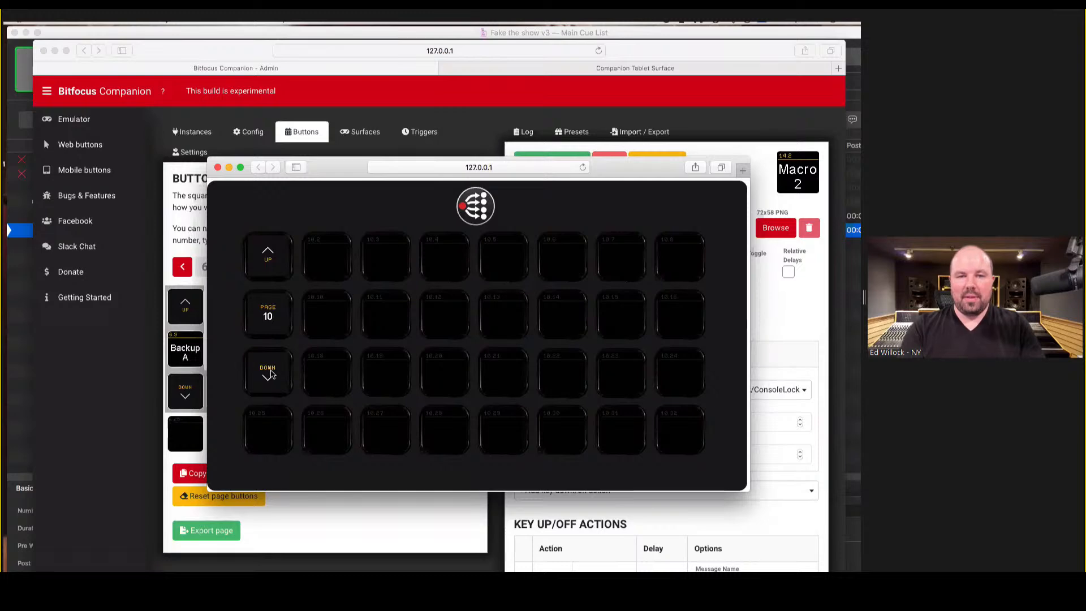
{"action": "left_click", "coordinate": [270, 373]}
{"action": "left_click", "coordinate": [272, 374]}
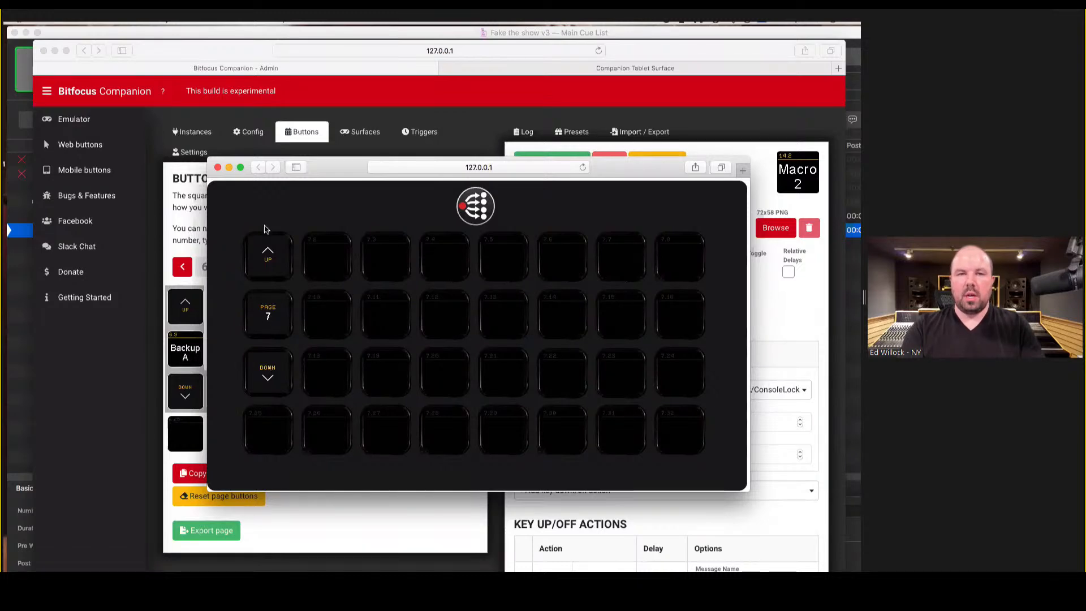
{"action": "left_click", "coordinate": [271, 263]}
{"action": "left_click", "coordinate": [270, 263]}
{"action": "left_click", "coordinate": [271, 263]}
{"action": "left_click", "coordinate": [270, 263]}
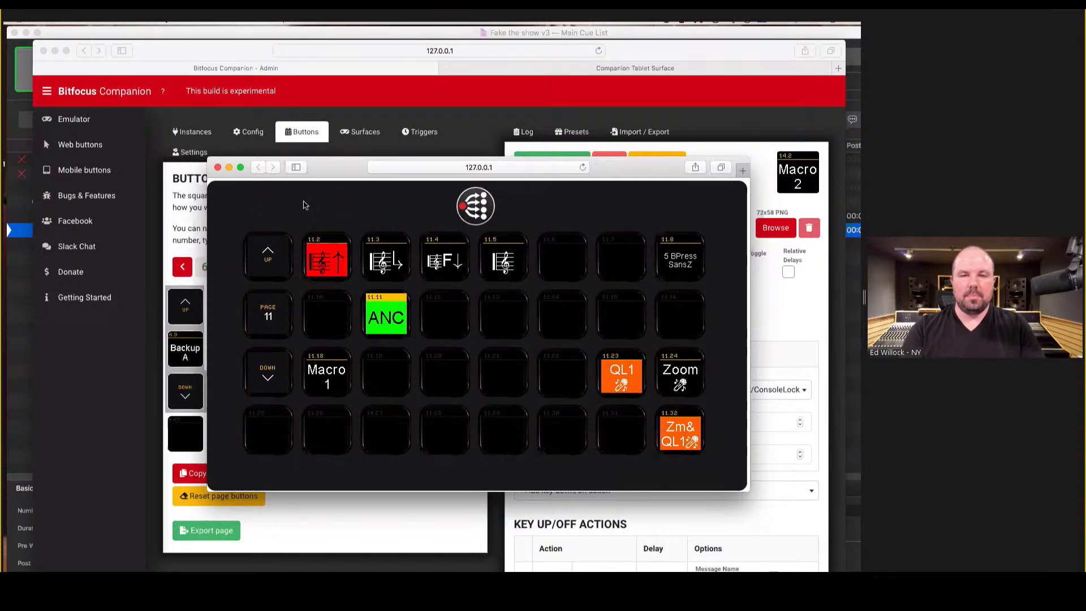
Return to the admin window, reopen the mobile buttons view, and look through the buttons on pages 1 to 5.
{"action": "left_click", "coordinate": [338, 493]}
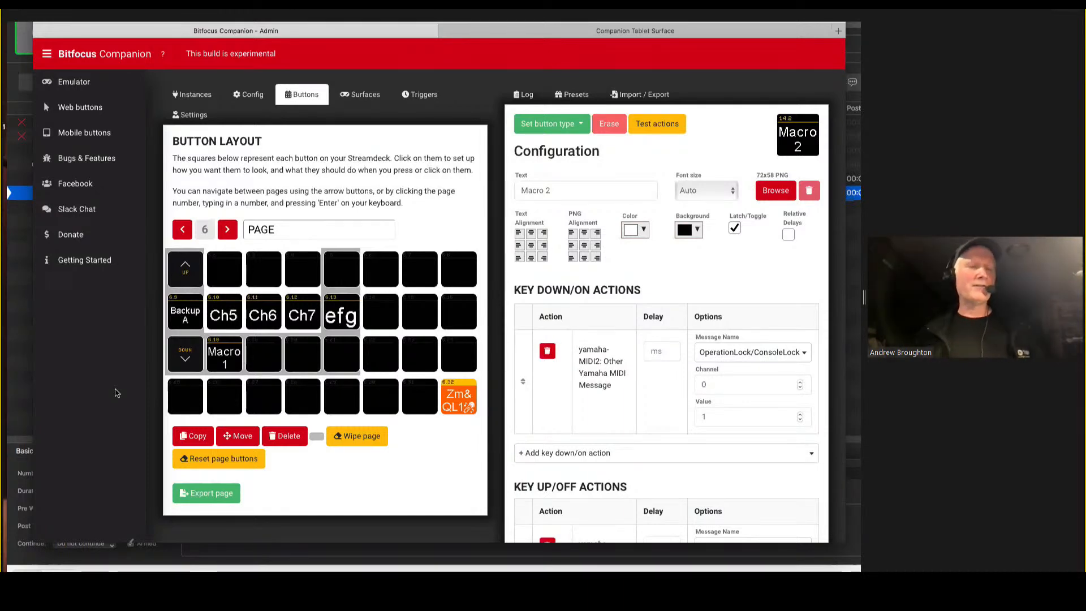
{"action": "left_click", "coordinate": [77, 134]}
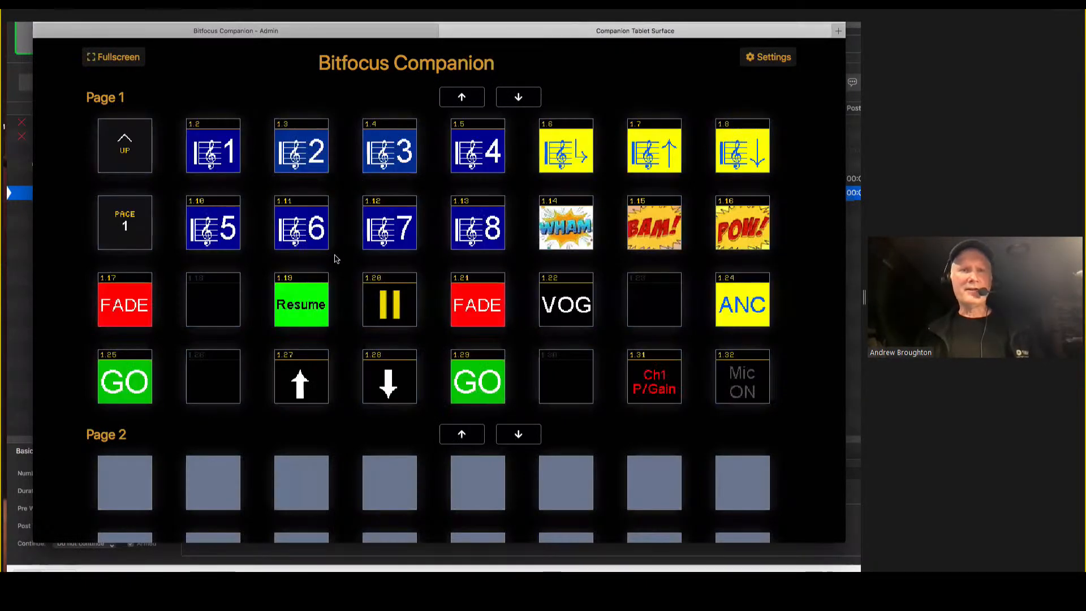
{"action": "scroll", "coordinate": [334, 253], "scroll_direction": "down", "scroll_amount": 10}
{"action": "scroll", "coordinate": [358, 174], "scroll_direction": "down", "scroll_amount": 6}
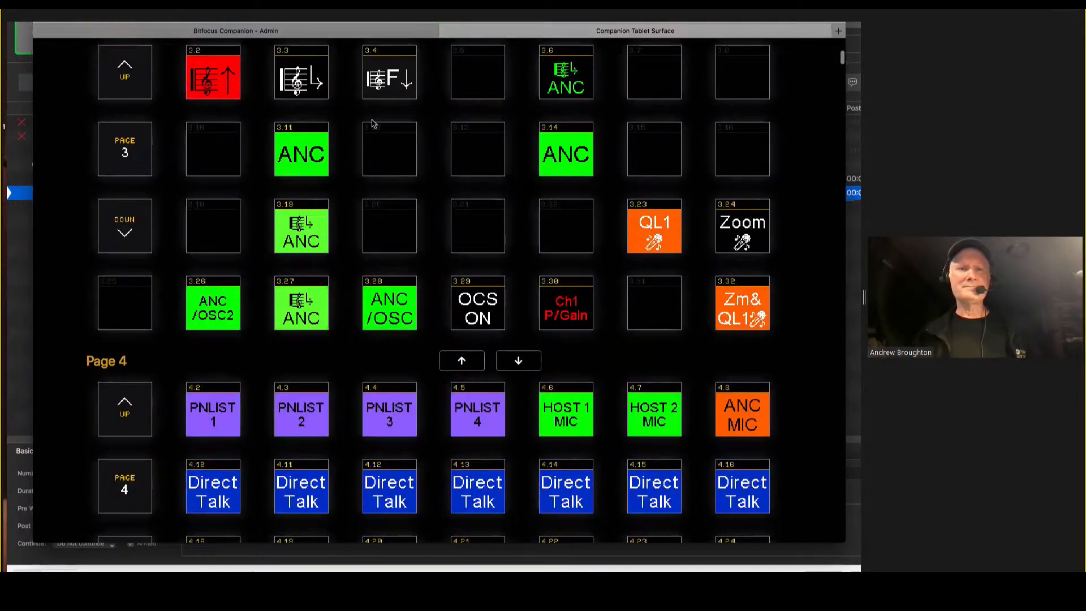
{"action": "scroll", "coordinate": [493, 94], "scroll_direction": "down", "scroll_amount": 3}
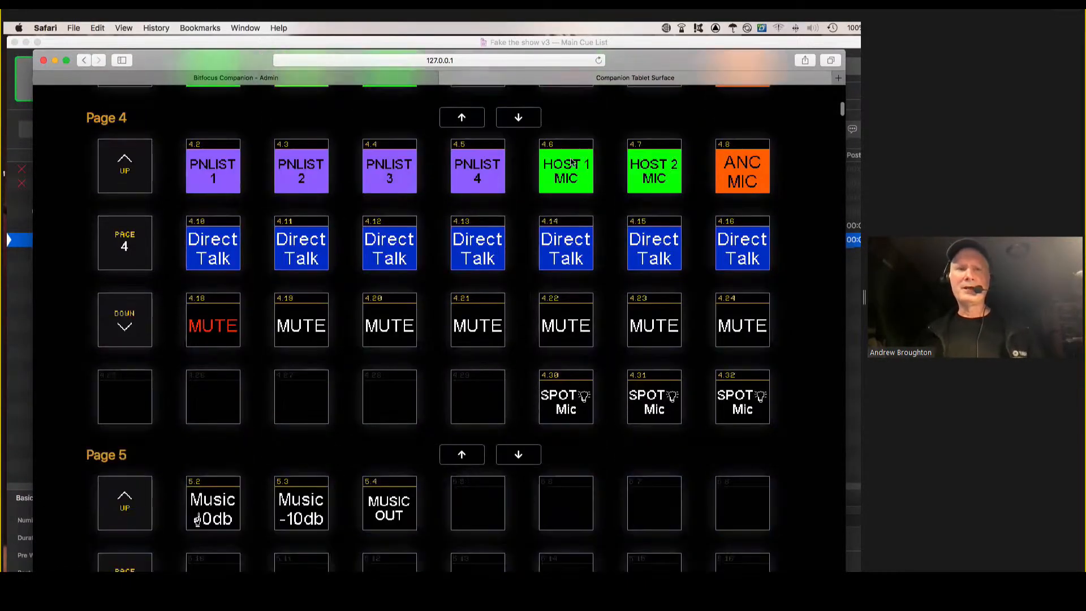
{"action": "scroll", "coordinate": [648, 455], "scroll_direction": "up", "scroll_amount": 3}
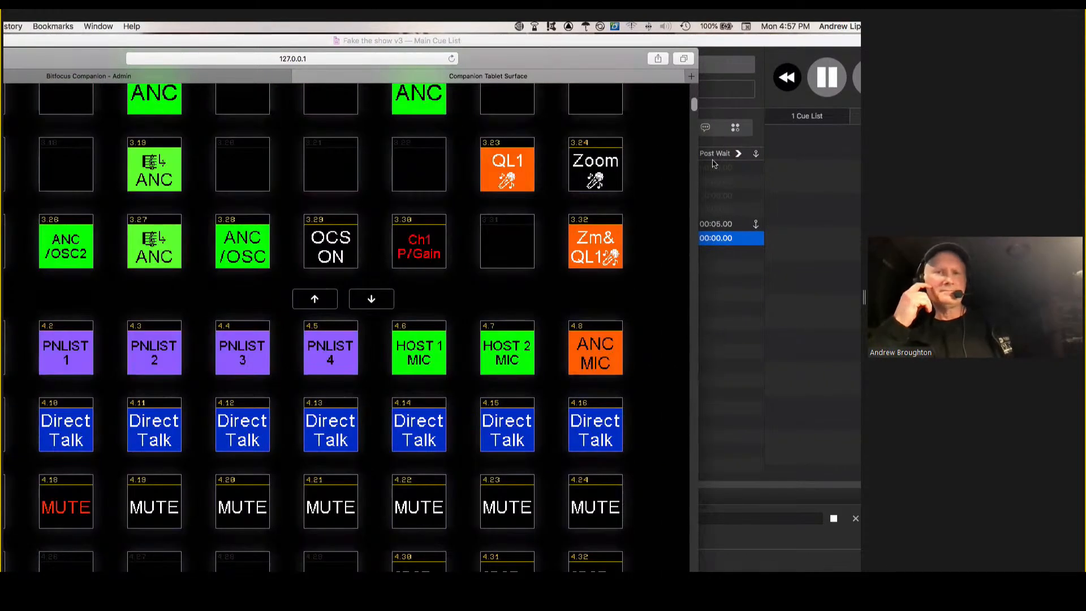
{"action": "scroll", "coordinate": [693, 91], "scroll_direction": "up", "scroll_amount": 10}
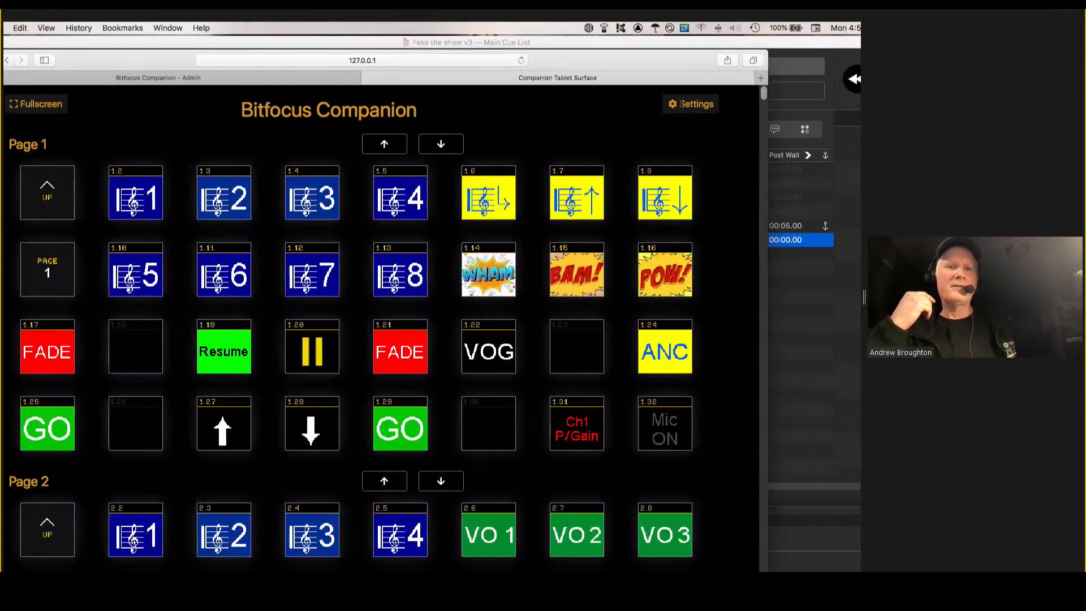
Open the mobile buttons settings, set the deck size to Mini (6), and review the resulting page layout.
{"action": "left_click", "coordinate": [691, 103]}
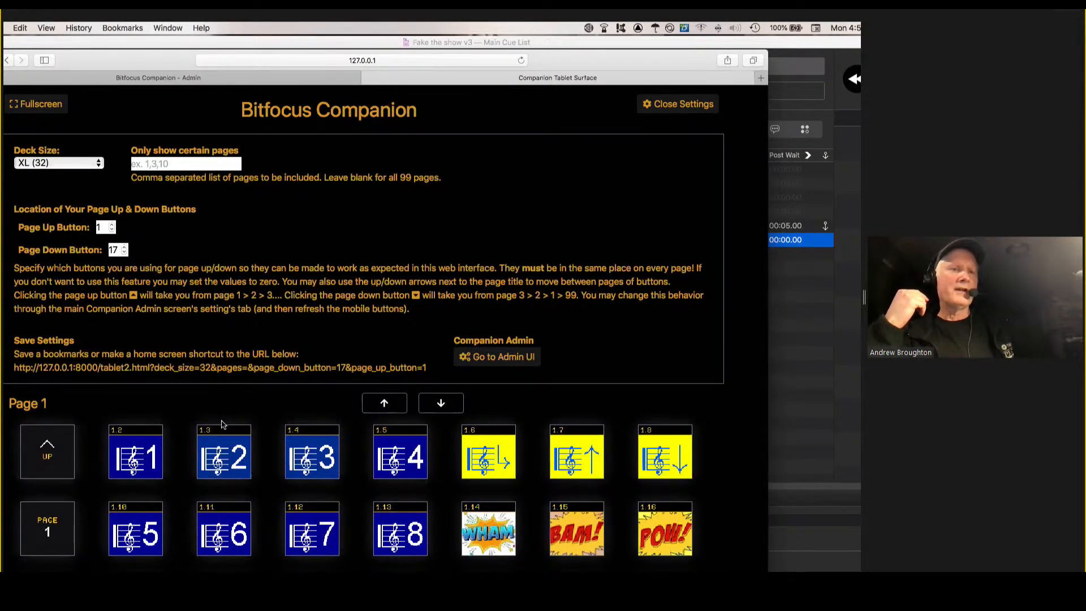
{"action": "left_click", "coordinate": [100, 163]}
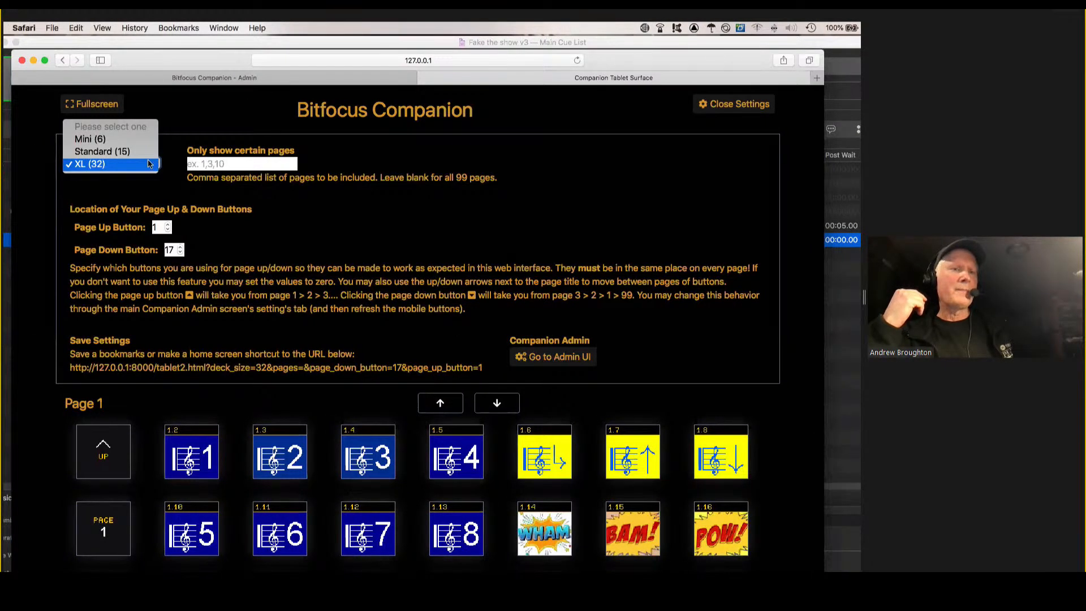
{"action": "left_click", "coordinate": [133, 140]}
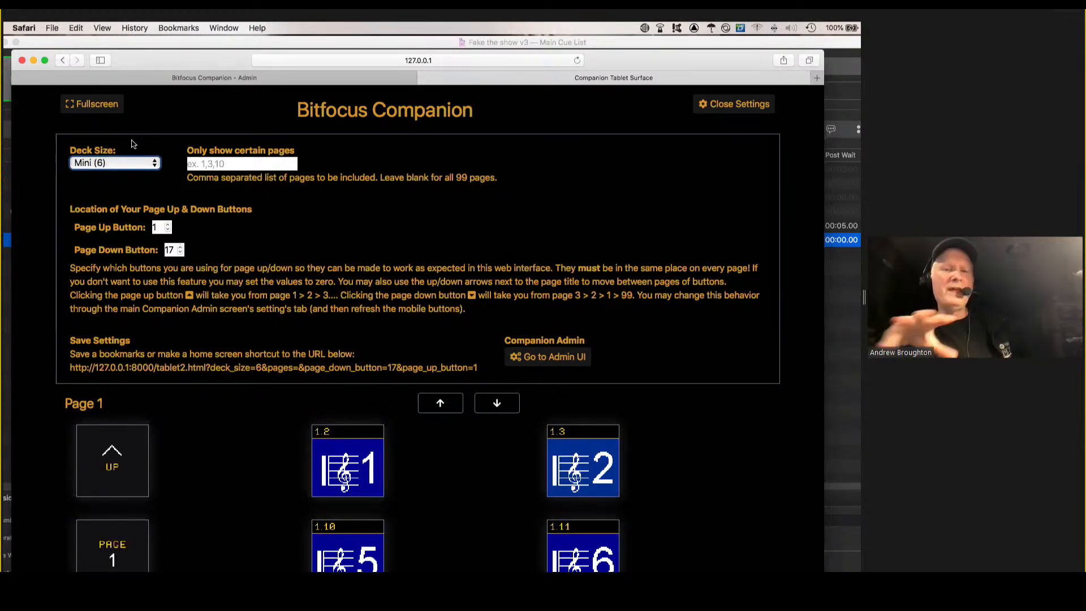
{"action": "scroll", "coordinate": [305, 346], "scroll_direction": "down", "scroll_amount": 5}
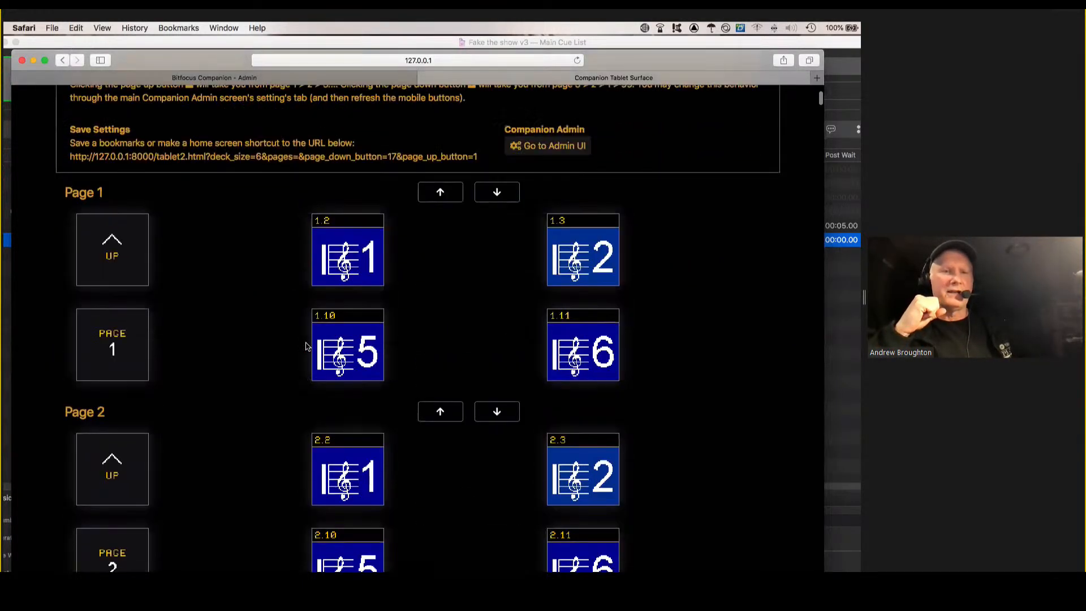
{"action": "scroll", "coordinate": [305, 346], "scroll_direction": "up", "scroll_amount": 3}
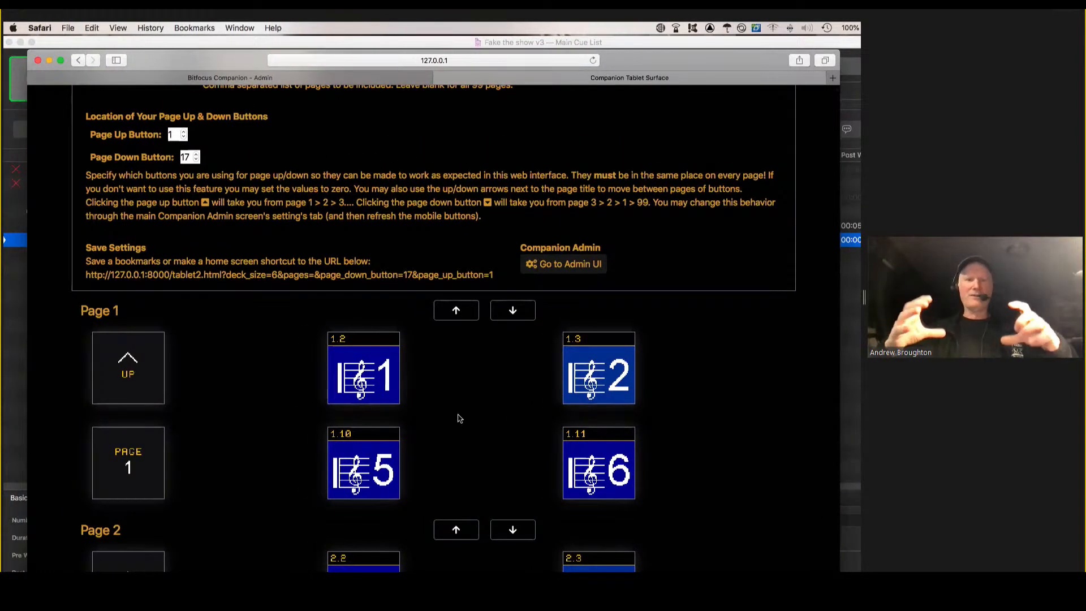
{"action": "scroll", "coordinate": [245, 215], "scroll_direction": "up", "scroll_amount": 2}
{"action": "scroll", "coordinate": [245, 215], "scroll_direction": "down", "scroll_amount": 2}
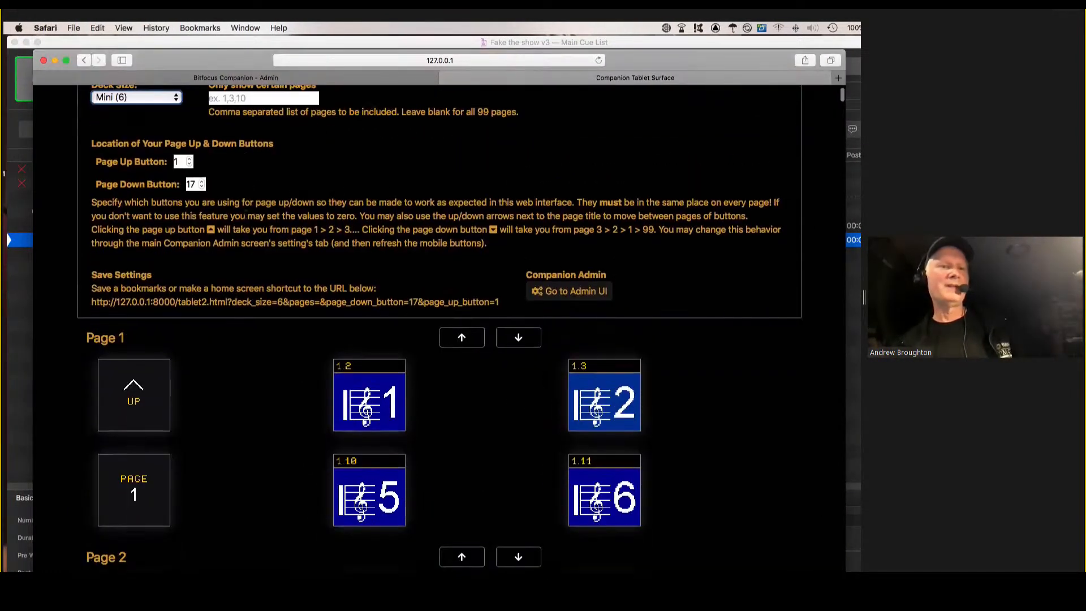
Leave the mobile buttons settings, return to the admin page, and move the button layout forward to page 13.
{"action": "scroll", "coordinate": [203, 200], "scroll_direction": "up", "scroll_amount": 1}
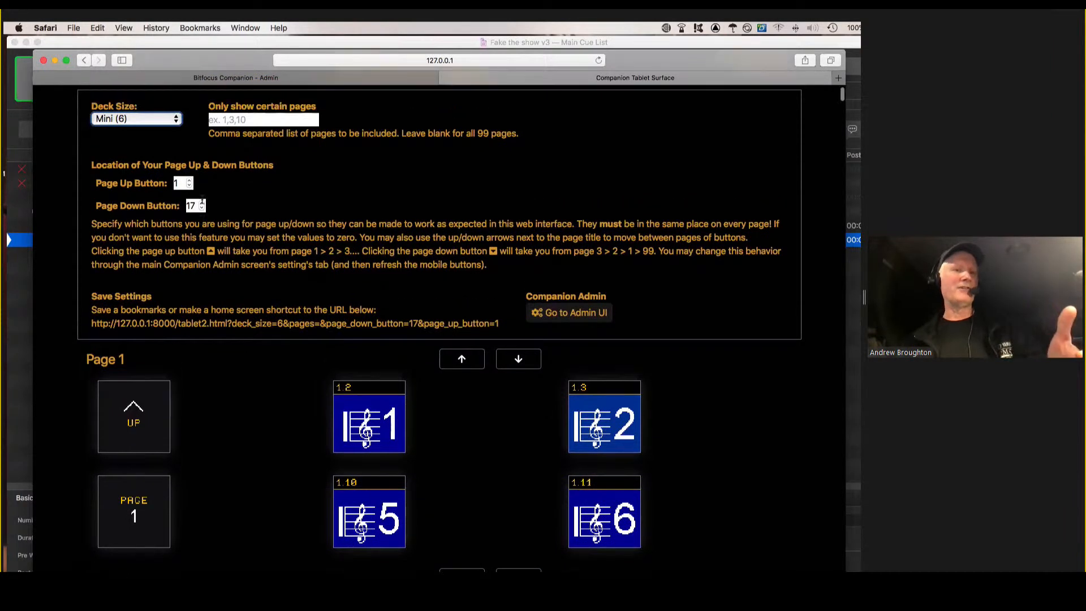
{"action": "scroll", "coordinate": [202, 200], "scroll_direction": "up", "scroll_amount": 1}
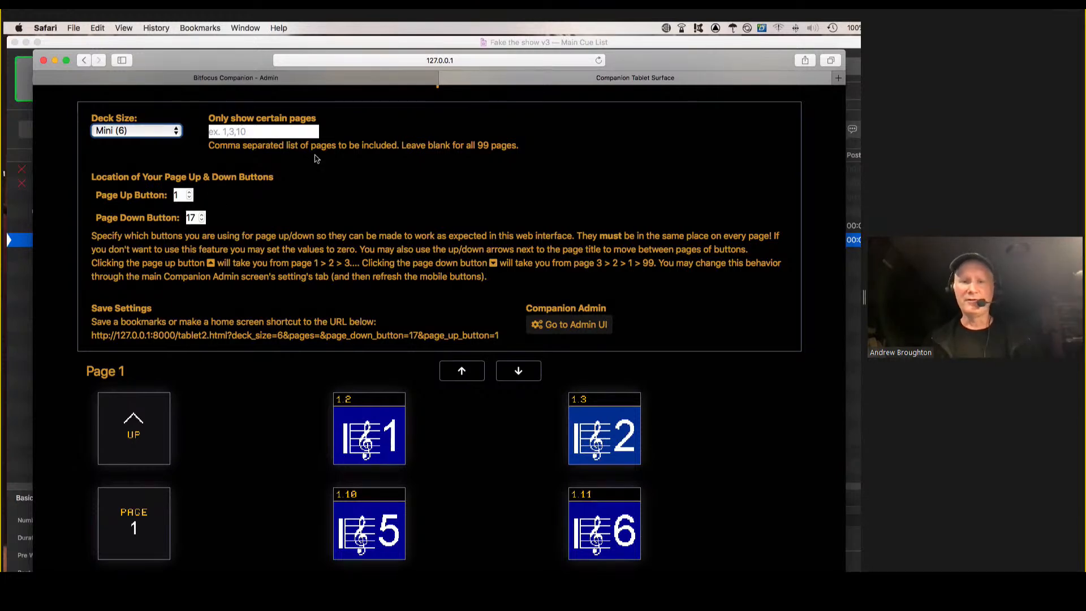
{"action": "left_click", "coordinate": [300, 82]}
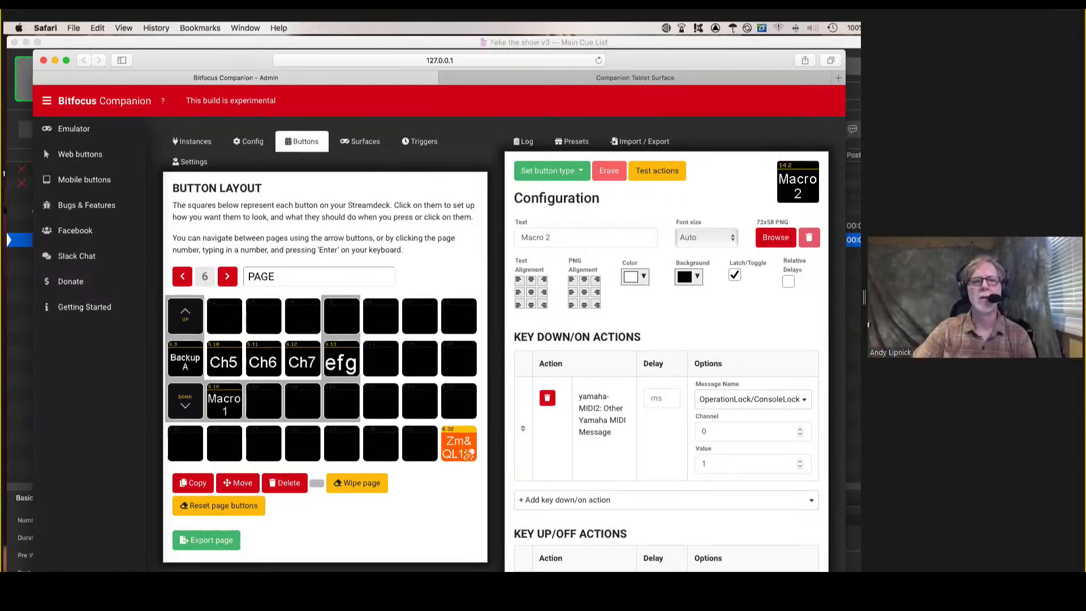
{"action": "left_click", "coordinate": [227, 278]}
{"action": "left_click", "coordinate": [228, 277]}
{"action": "left_click", "coordinate": [228, 277]}
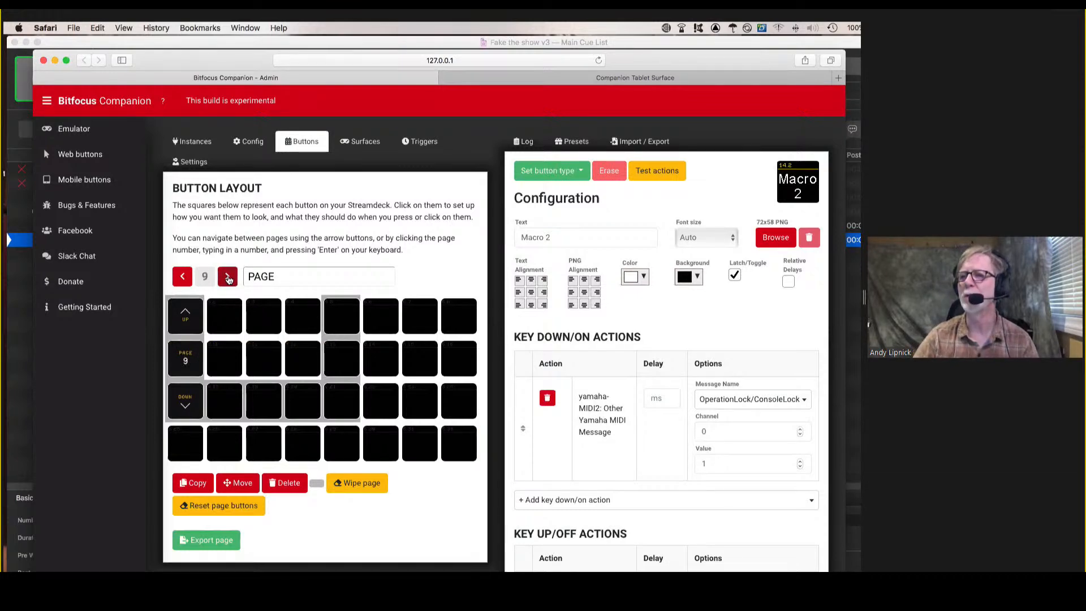
{"action": "left_click", "coordinate": [228, 277]}
{"action": "left_click", "coordinate": [228, 277]}
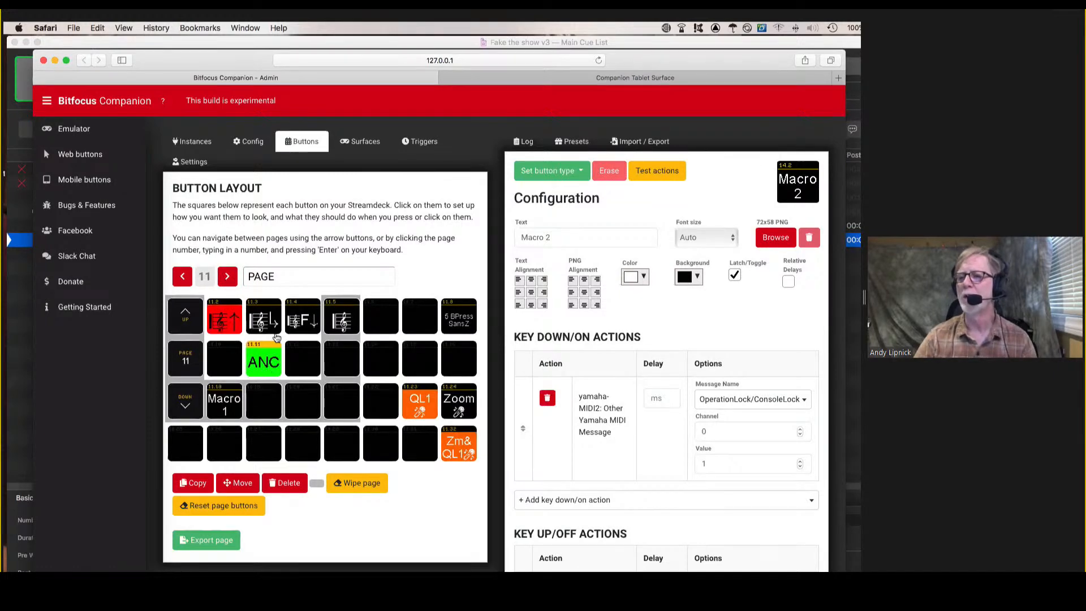
{"action": "left_click", "coordinate": [226, 279]}
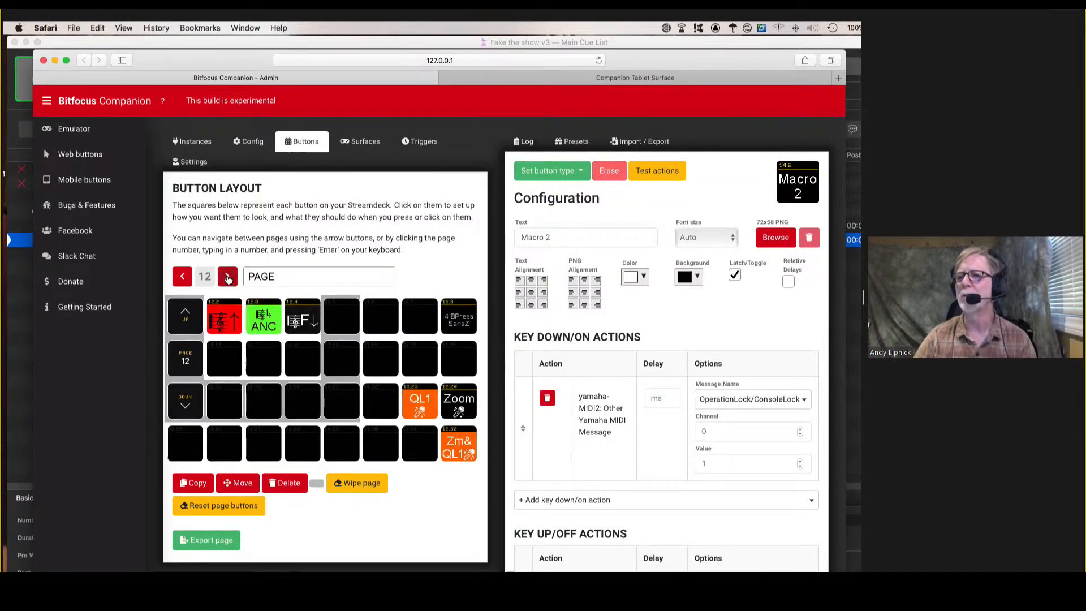
{"action": "left_click", "coordinate": [226, 279]}
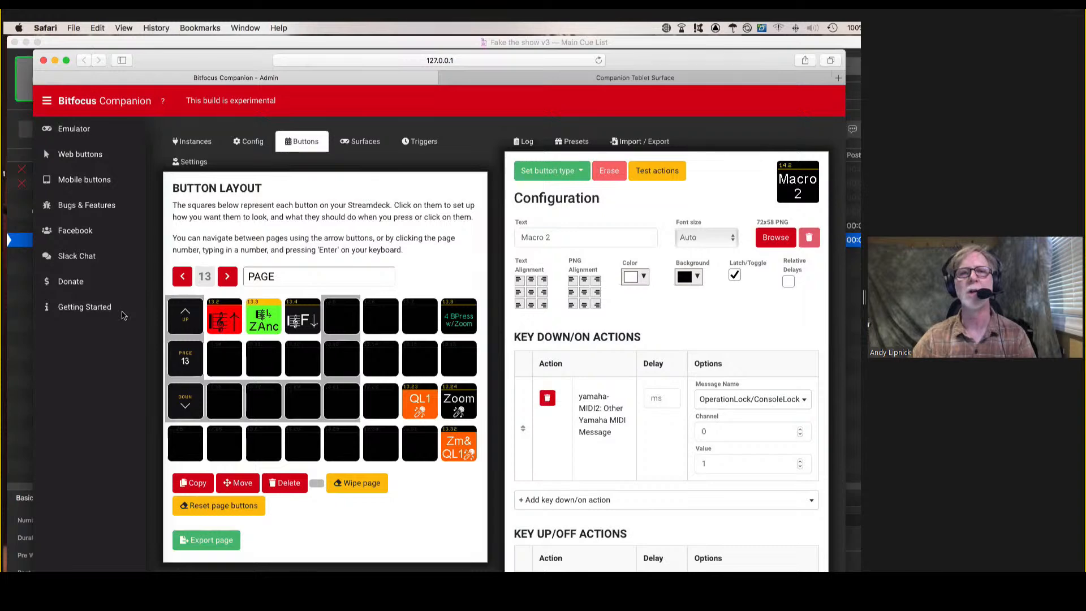
Open button 13.3 (ZAnc) for editing and look over its key down/on actions.
{"action": "left_click", "coordinate": [268, 320]}
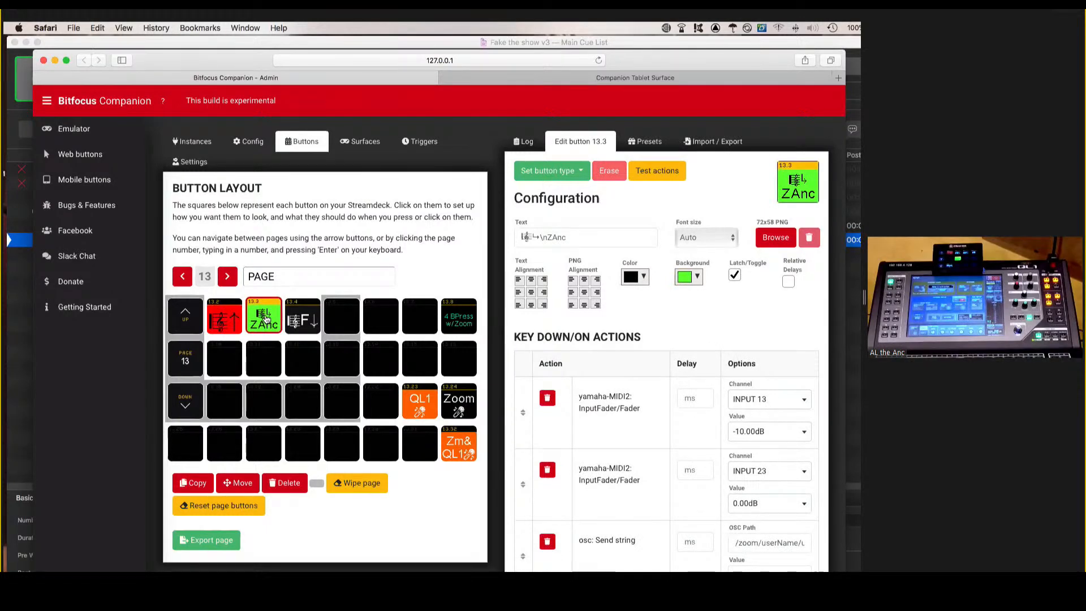
{"action": "left_click", "coordinate": [266, 319]}
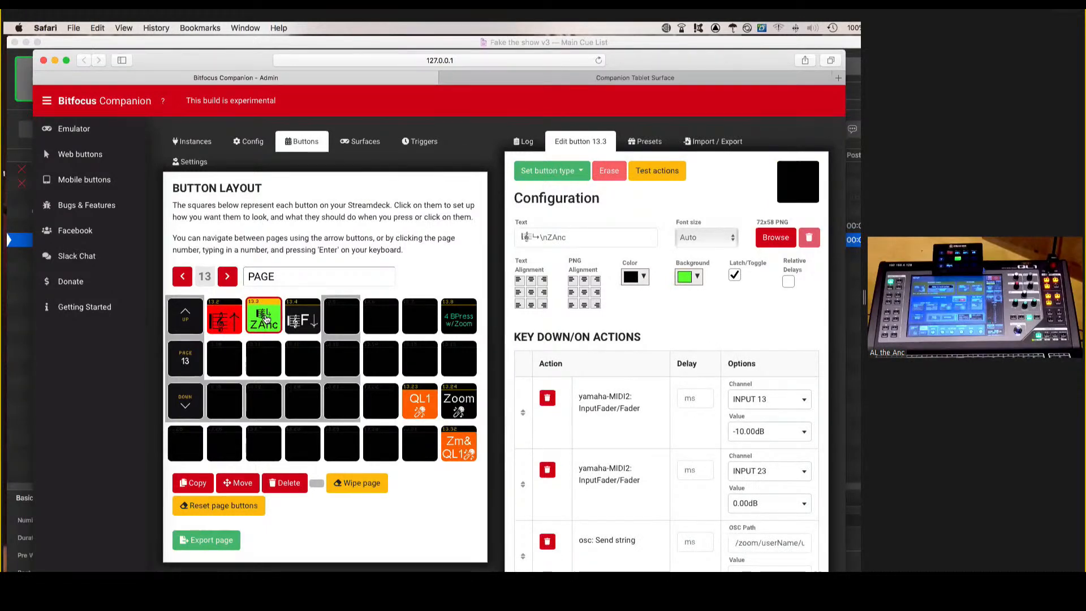
{"action": "left_click", "coordinate": [266, 320]}
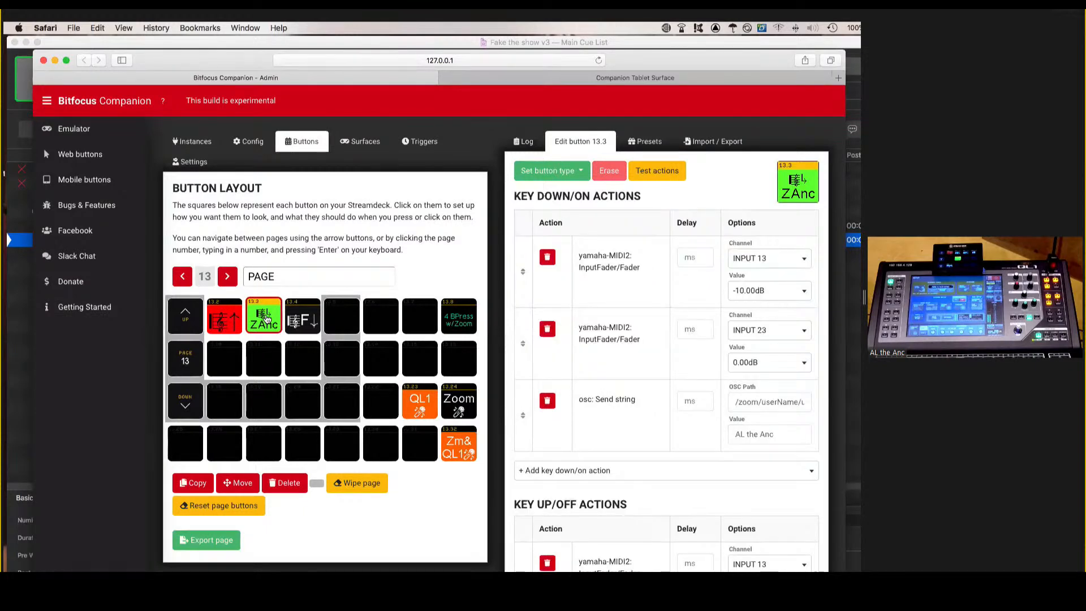
{"action": "left_click", "coordinate": [266, 320]}
{"action": "left_click", "coordinate": [266, 321]}
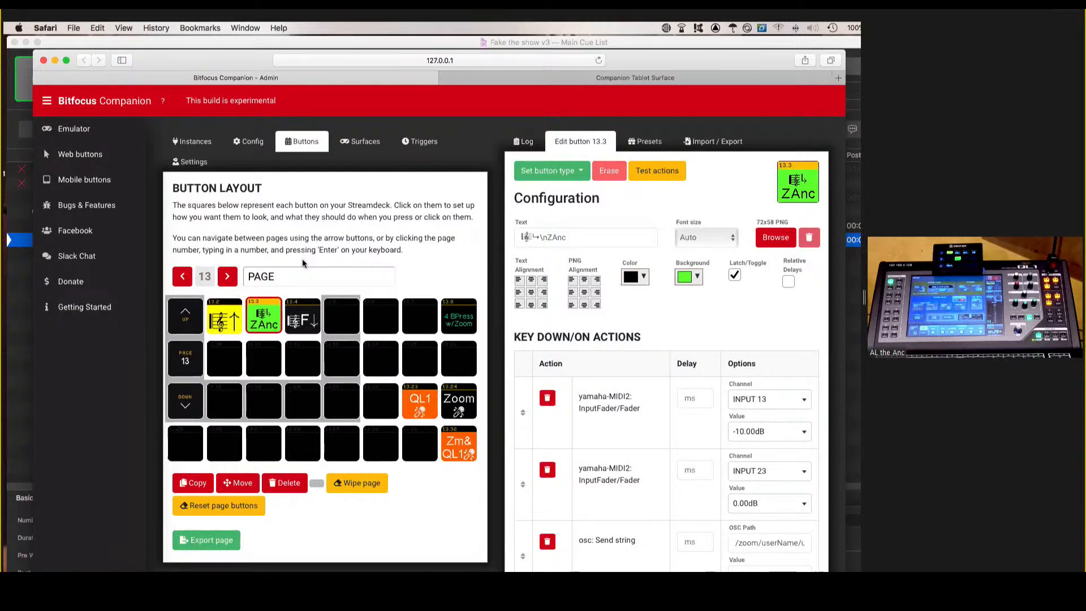
Bring the emulator forward, page up to page 13, and trigger the ZAnc button twice to toggle it.
{"action": "key", "text": "super+grave"}
{"action": "left_click", "coordinate": [266, 264]}
{"action": "left_click", "coordinate": [266, 264]}
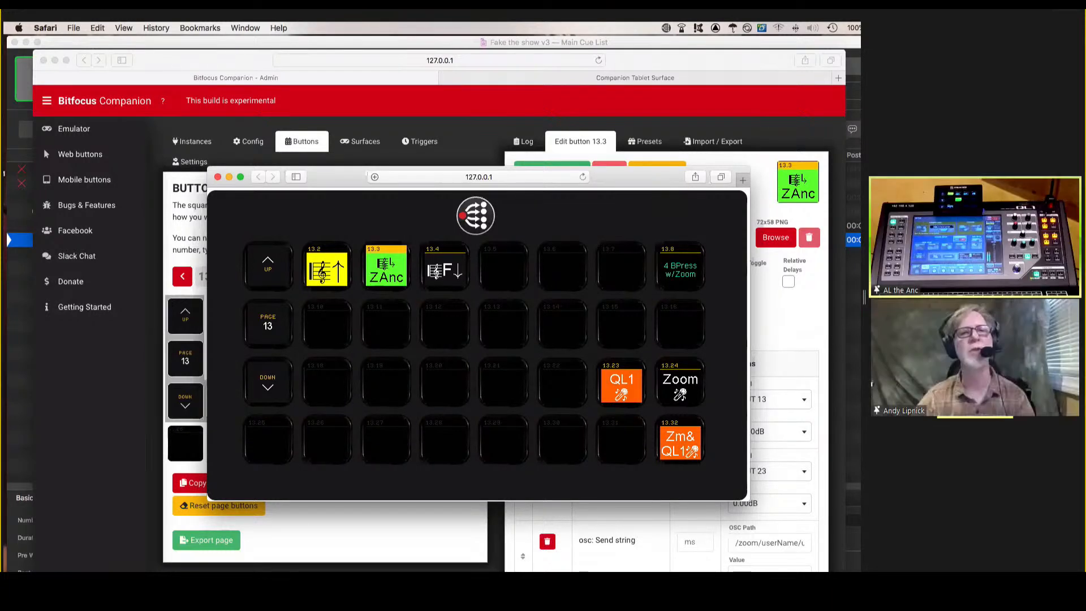
{"action": "left_click", "coordinate": [387, 272]}
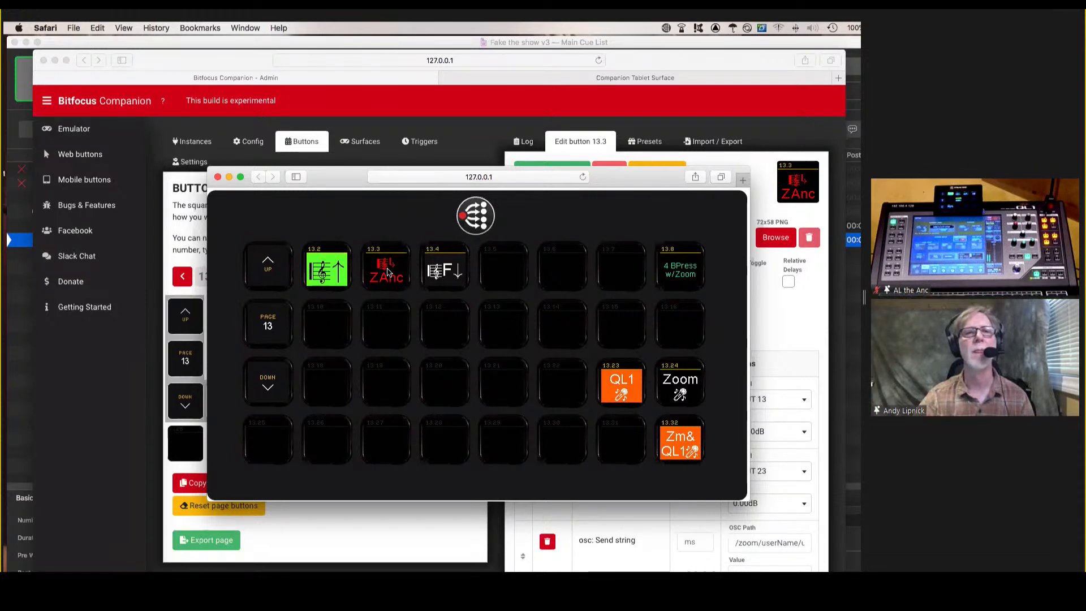
{"action": "left_click", "coordinate": [387, 272]}
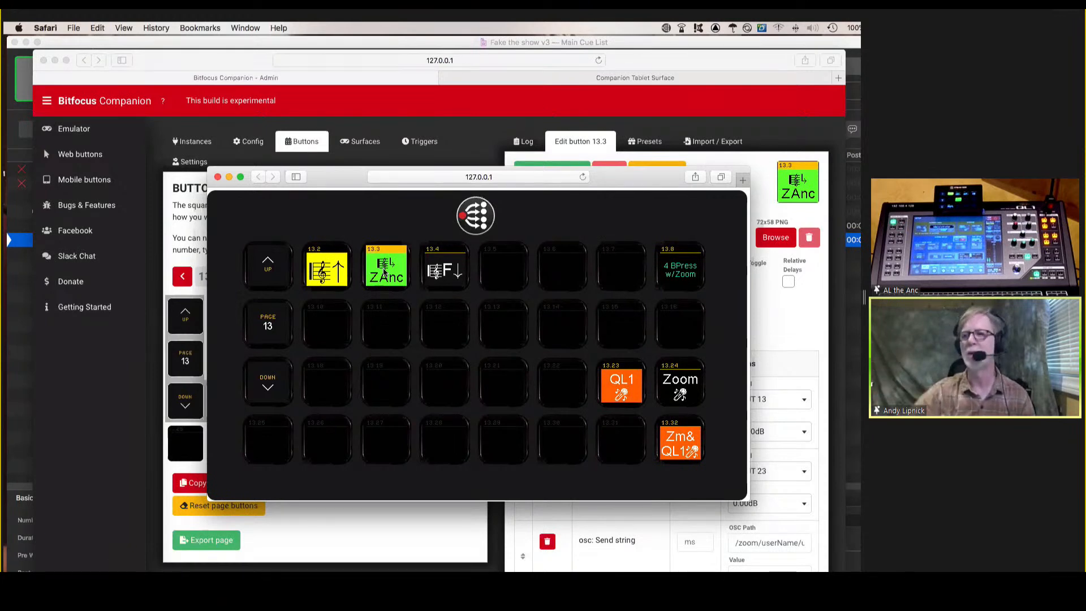
Return to the admin page and examine button 13.3's key down/on actions, including the full OSC path of its send string action.
{"action": "left_click", "coordinate": [182, 260]}
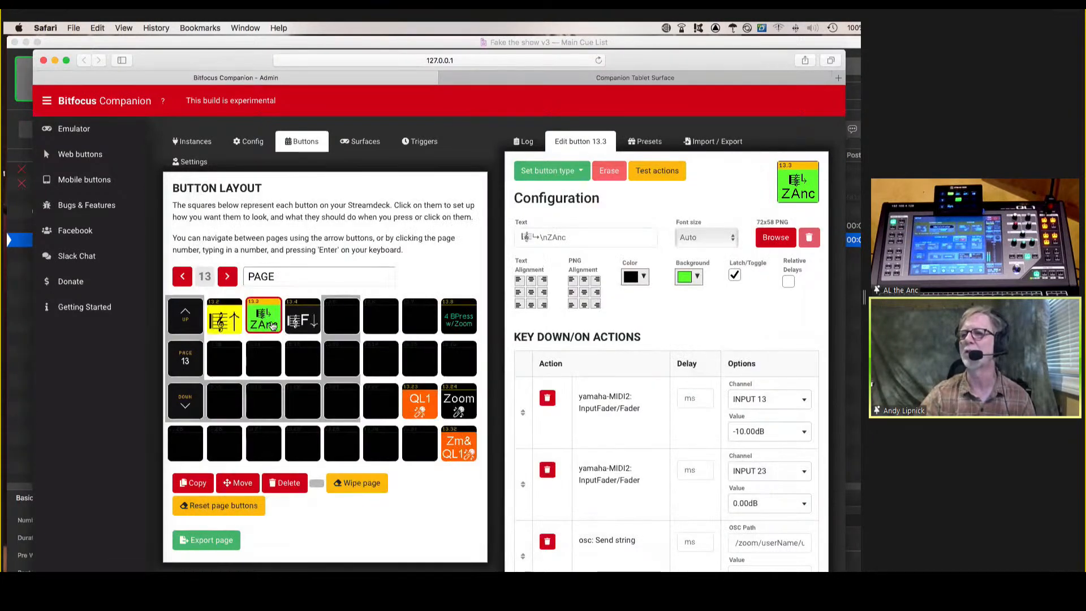
{"action": "scroll", "coordinate": [626, 266], "scroll_direction": "down", "scroll_amount": 5}
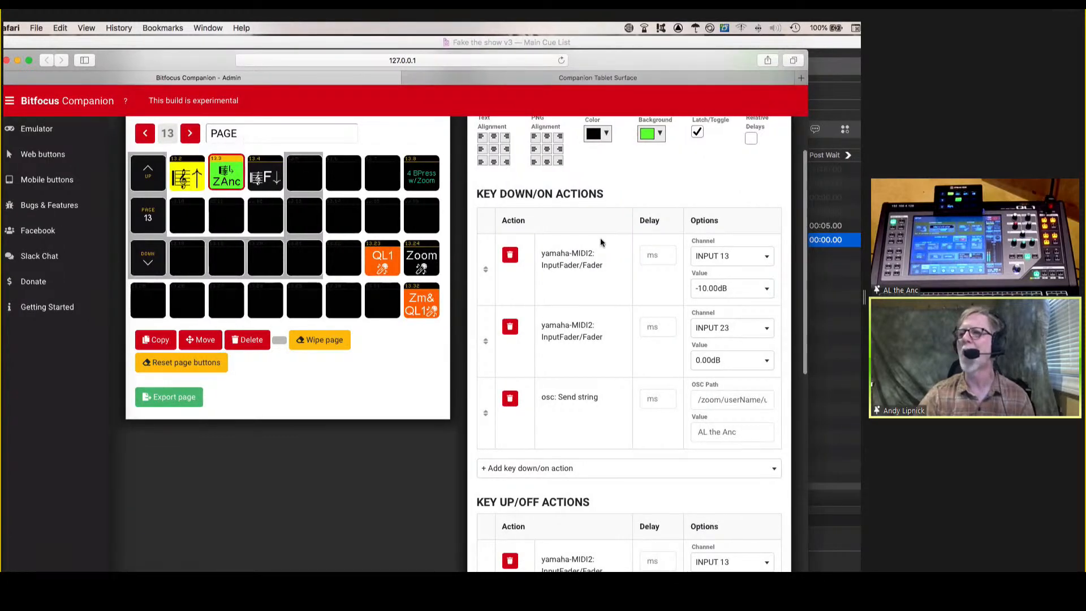
{"action": "scroll", "coordinate": [602, 340], "scroll_direction": "down", "scroll_amount": 4}
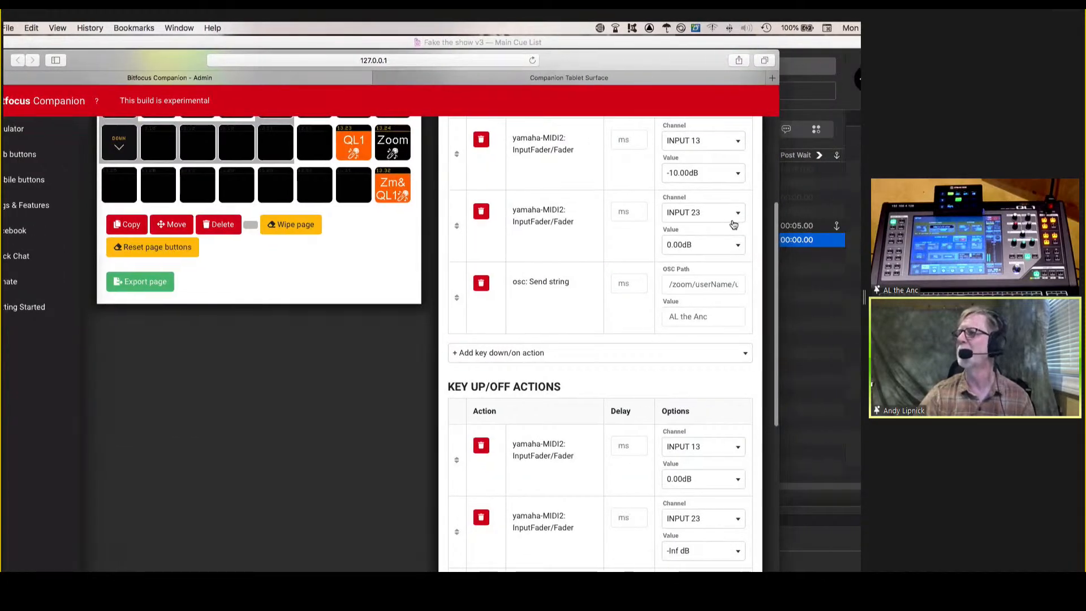
{"action": "scroll", "coordinate": [675, 235], "scroll_direction": "down", "scroll_amount": 2}
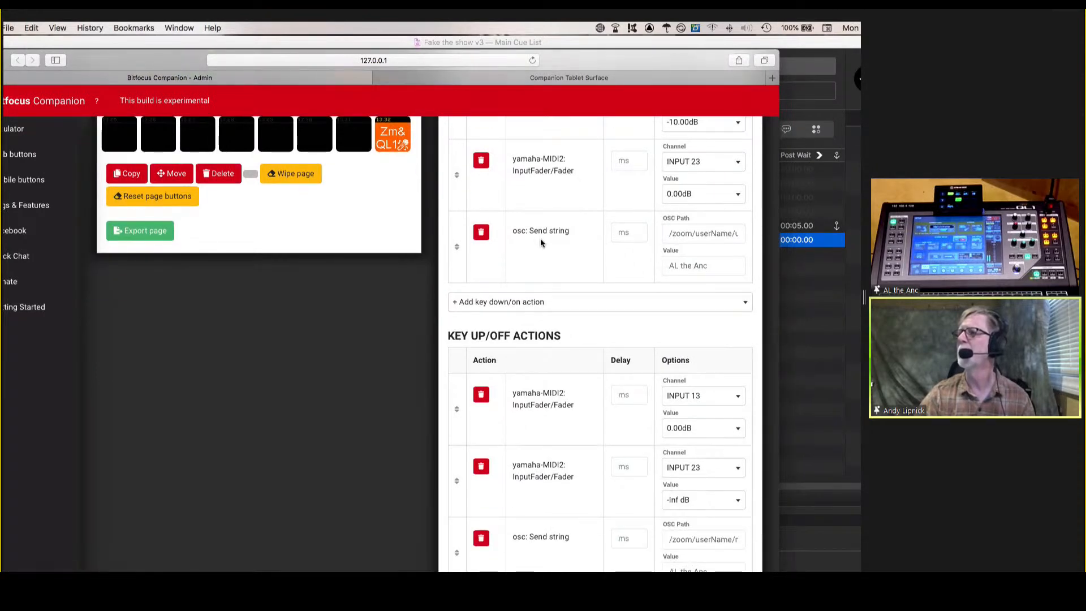
{"action": "left_click", "coordinate": [712, 234]}
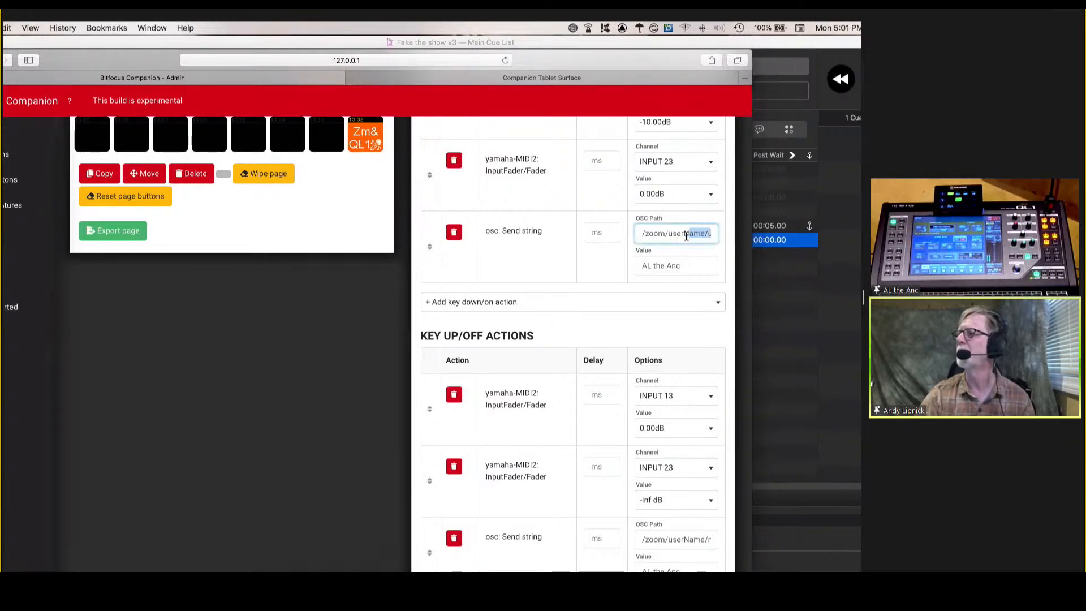
{"action": "key", "text": "Left"}
{"action": "key", "text": "Left"}
{"action": "key", "text": "Left"}
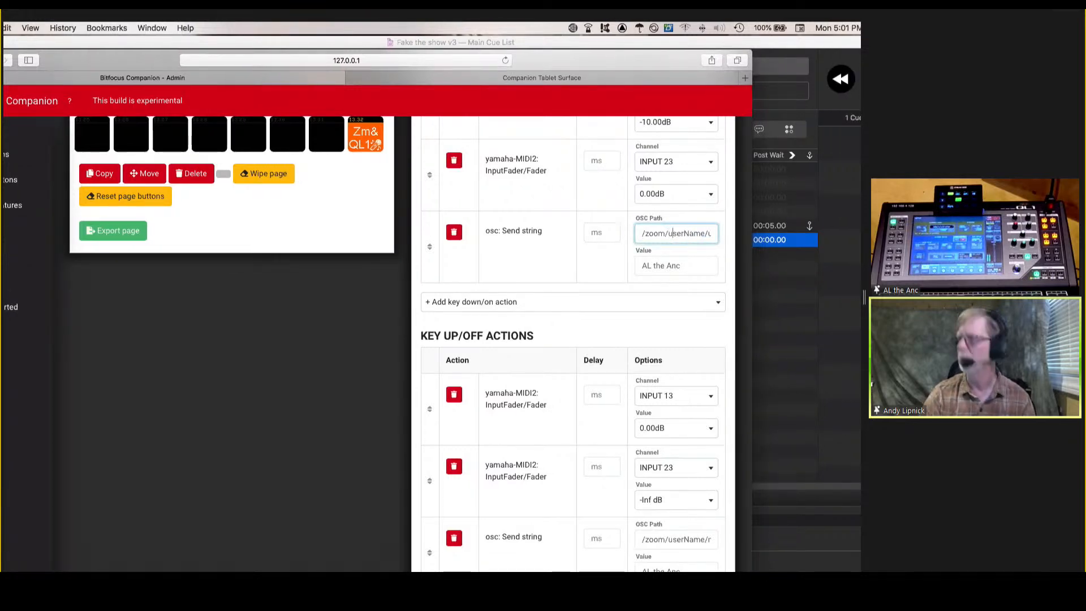
{"action": "key", "text": "Right"}
{"action": "key", "text": "Right"}
{"action": "key", "text": "Right"}
{"action": "key", "text": "Right"}
{"action": "key", "text": "Right"}
{"action": "key", "text": "Right"}
{"action": "key", "text": "Right"}
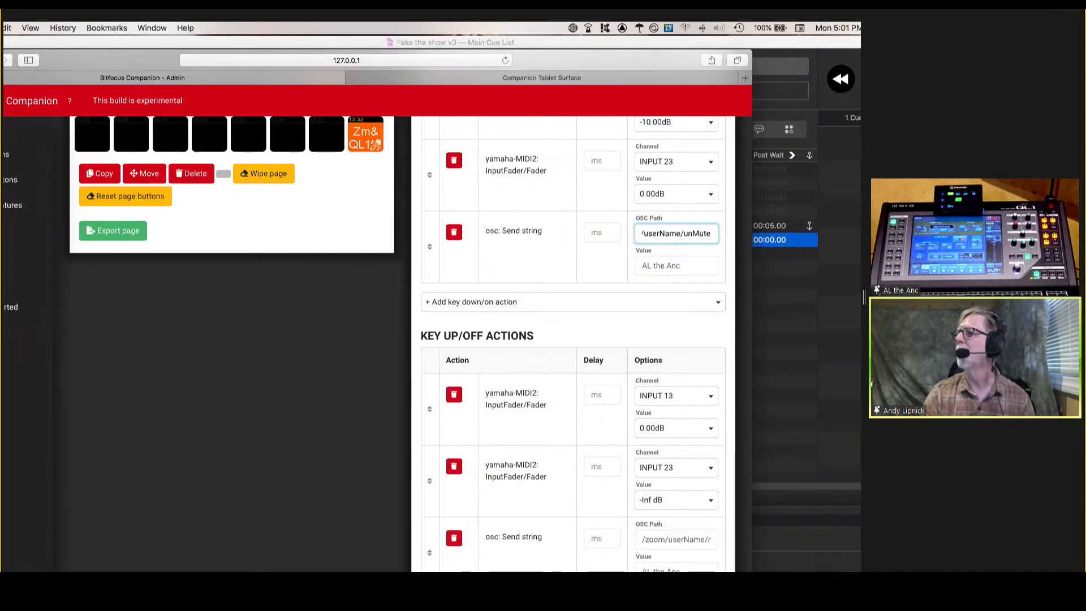
Examine button 13.3's key up/off actions, the full OSC path of their send string action, and the instance feedback.
{"action": "scroll", "coordinate": [663, 372], "scroll_direction": "down", "scroll_amount": 3}
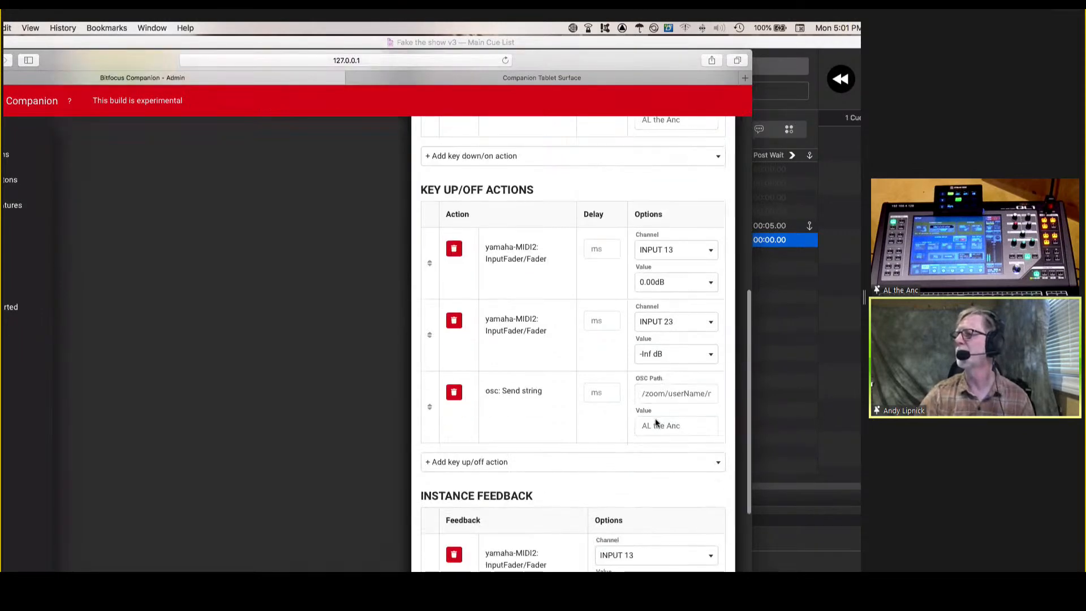
{"action": "left_click", "coordinate": [678, 394]}
{"action": "key", "text": "Right"}
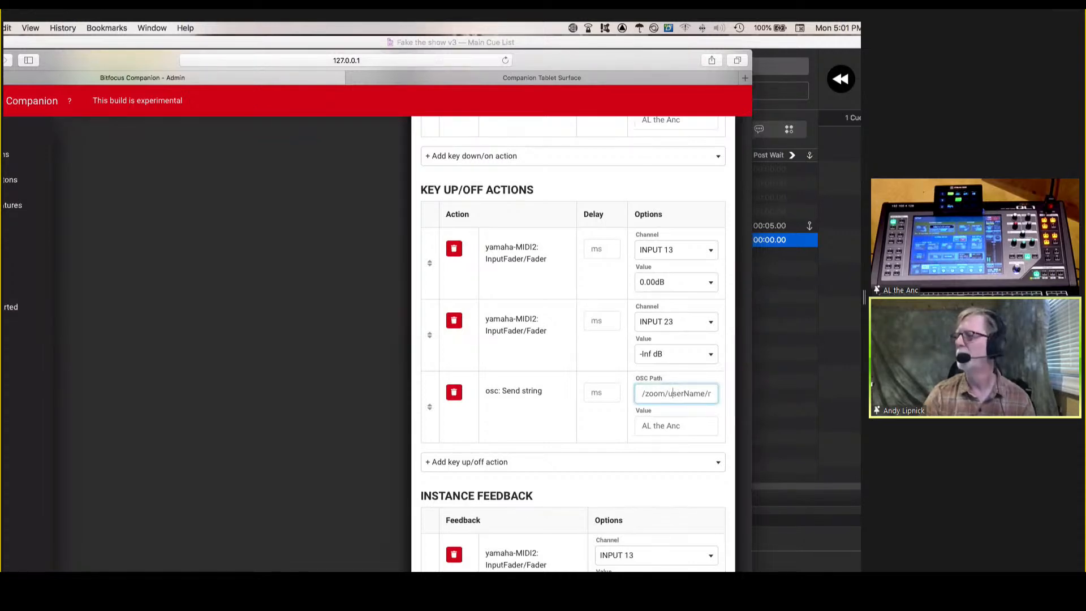
{"action": "key", "text": "Right"}
{"action": "key", "text": "Right"}
{"action": "key", "text": "Right"}
{"action": "key", "text": "Right"}
{"action": "key", "text": "Right"}
{"action": "key", "text": "Right"}
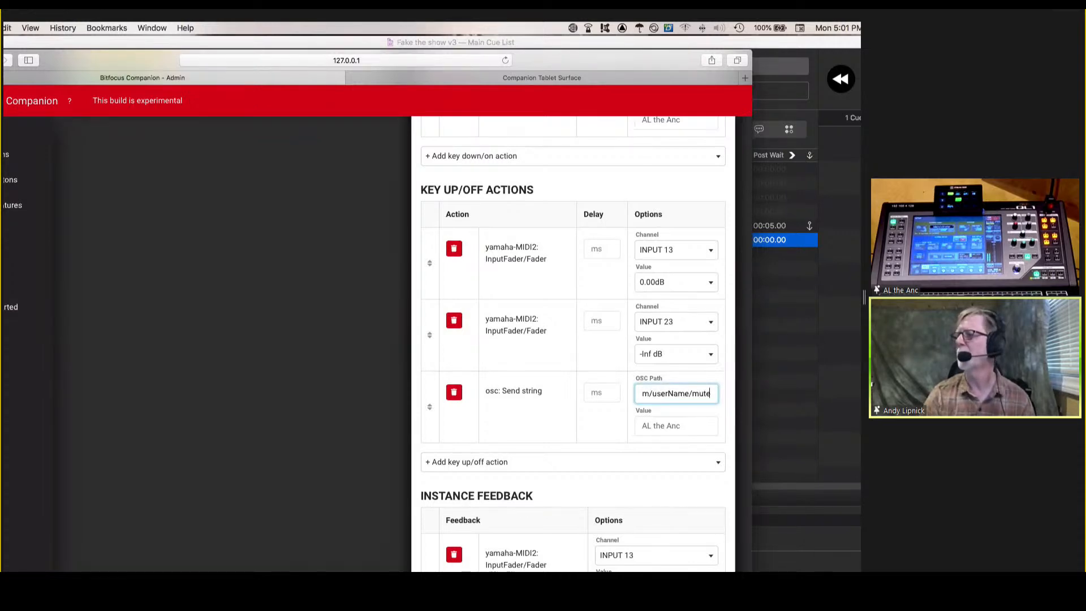
{"action": "scroll", "coordinate": [579, 409], "scroll_direction": "down", "scroll_amount": 5}
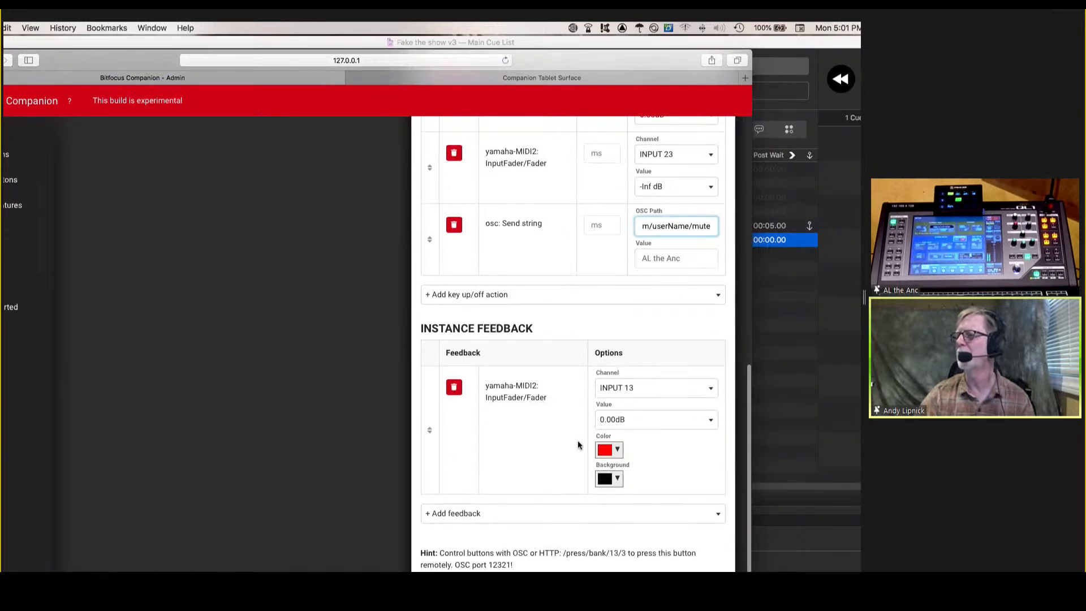
{"action": "scroll", "coordinate": [578, 445], "scroll_direction": "up", "scroll_amount": 10}
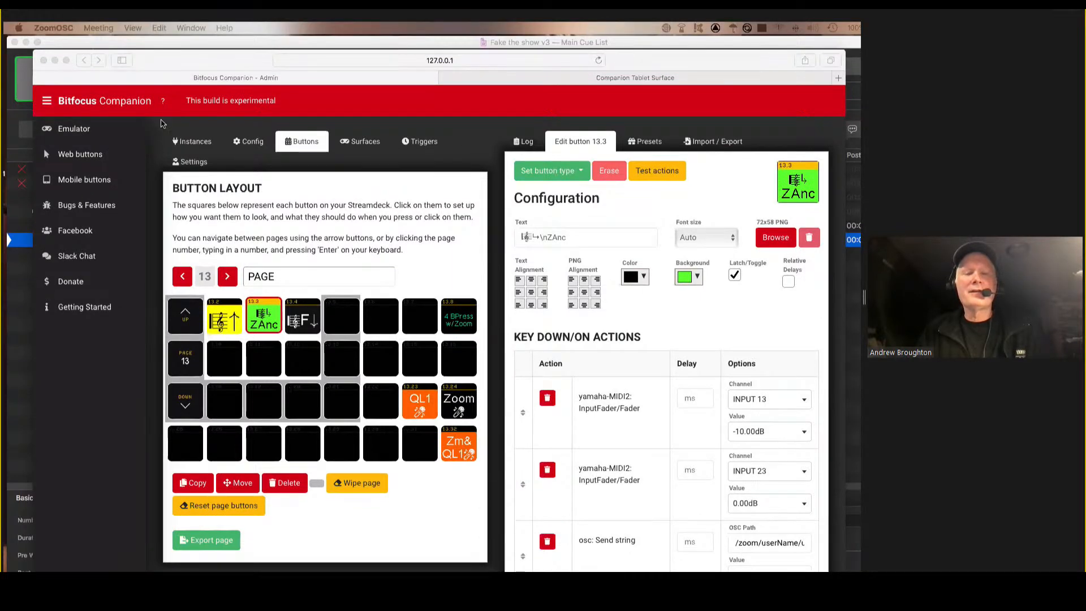
Open the Companion log and clear its entries.
{"action": "left_click", "coordinate": [526, 145]}
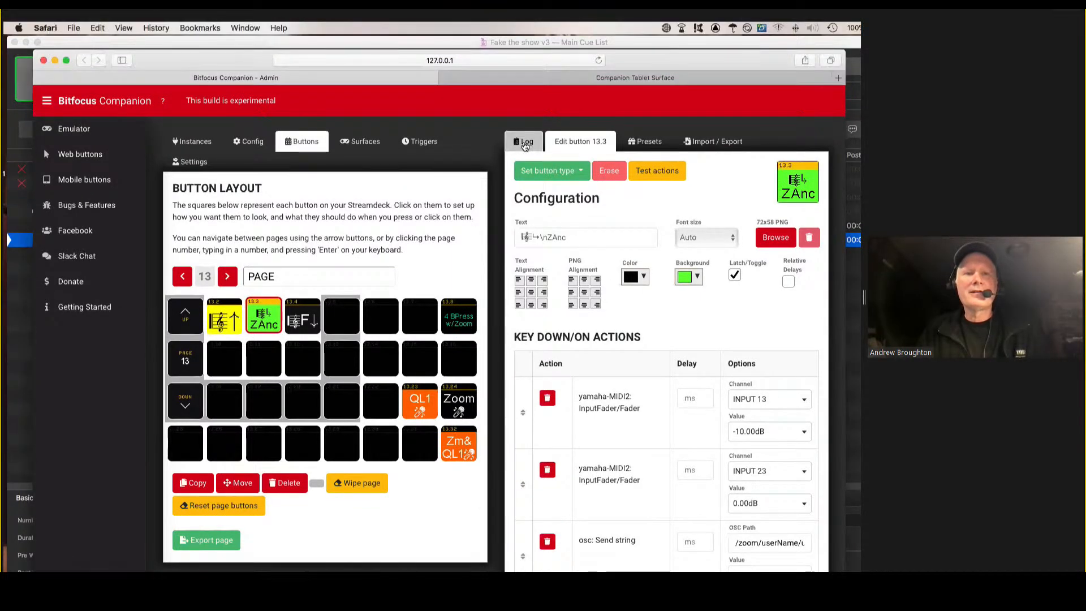
{"action": "left_click", "coordinate": [525, 145]}
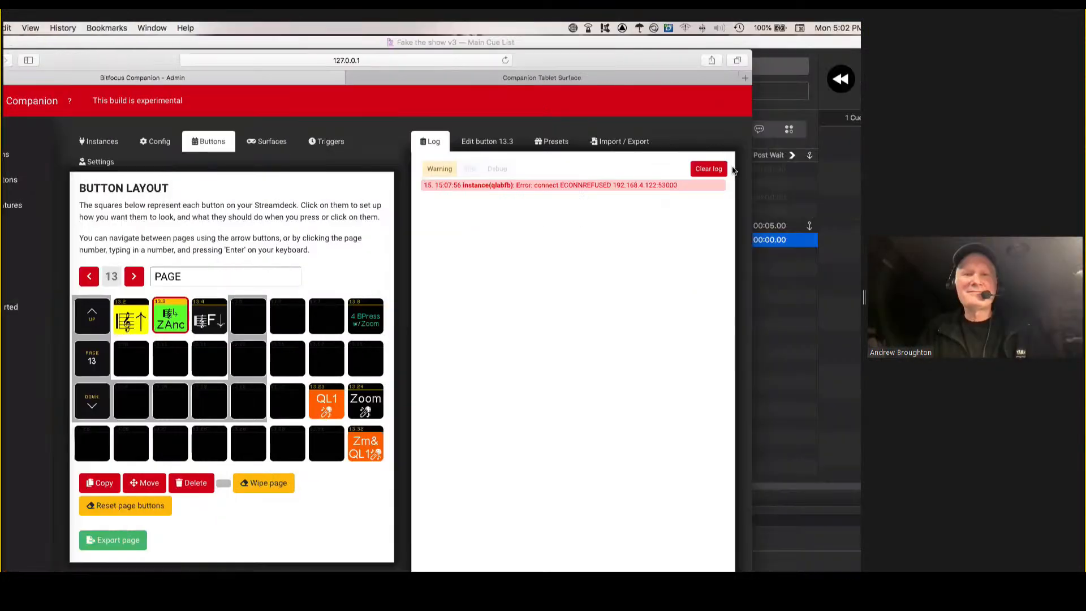
{"action": "left_click", "coordinate": [699, 172]}
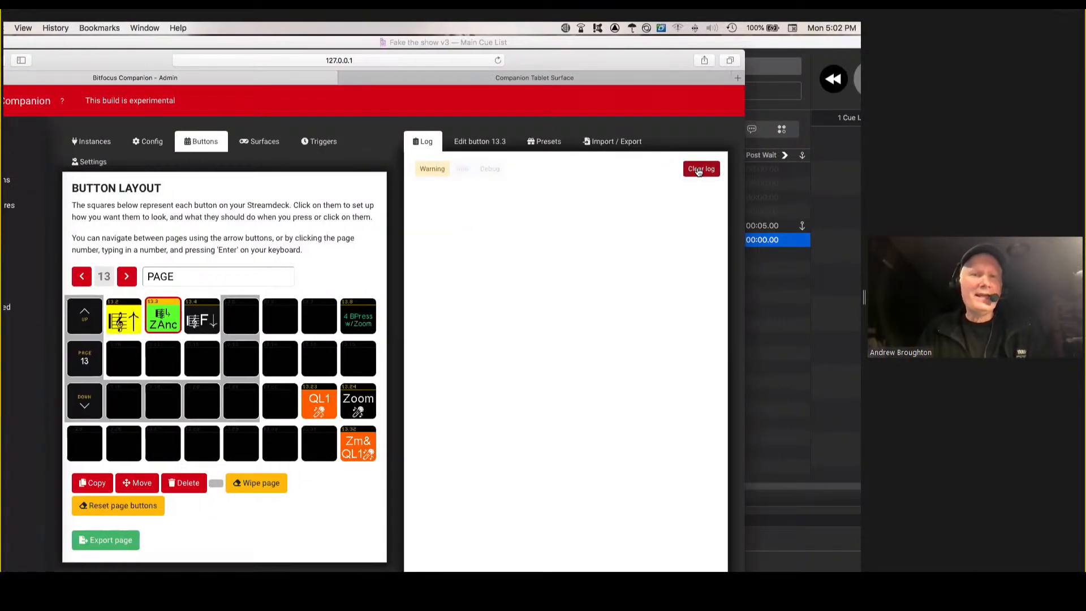
Enable Info and Debug messages in the log and look through the received yamaha-MIDI2 fader entries.
{"action": "left_click", "coordinate": [465, 172]}
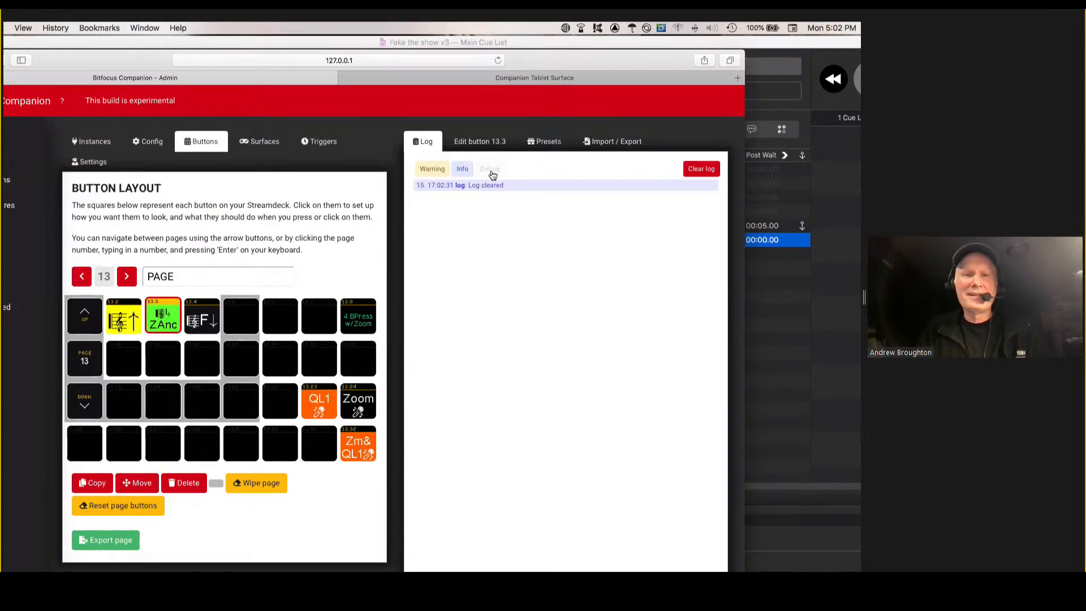
{"action": "left_click", "coordinate": [489, 169]}
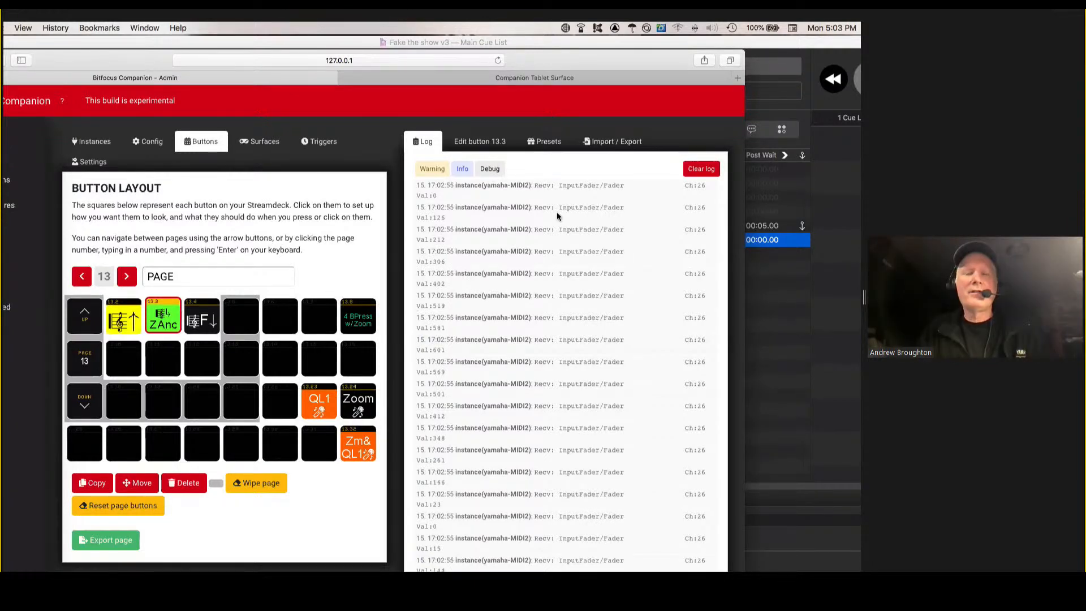
{"action": "scroll", "coordinate": [557, 215], "scroll_direction": "down", "scroll_amount": 2}
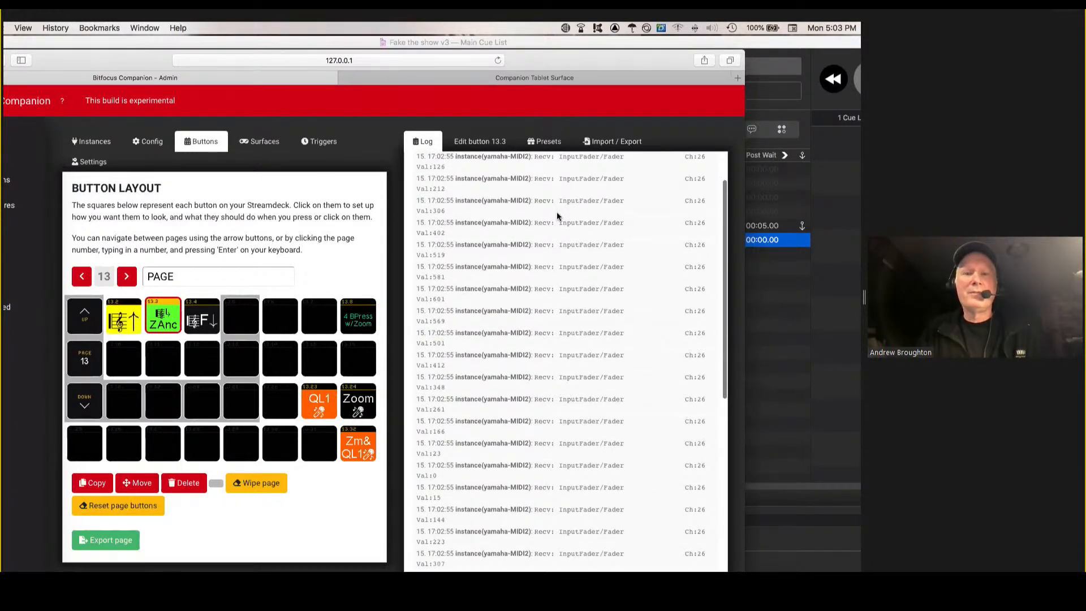
{"action": "scroll", "coordinate": [557, 211], "scroll_direction": "down", "scroll_amount": 10}
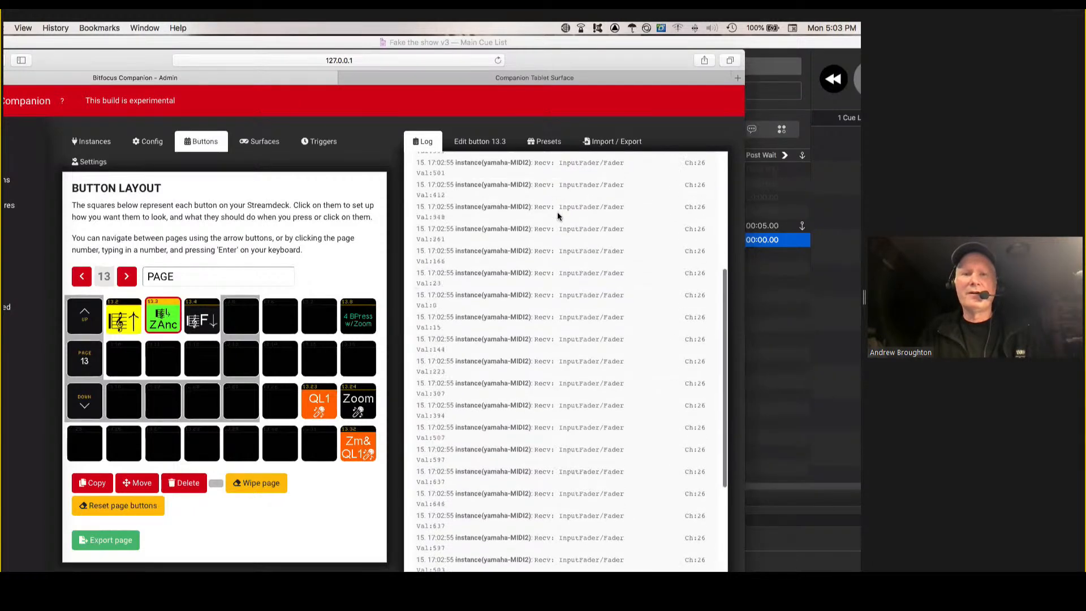
{"action": "scroll", "coordinate": [557, 211], "scroll_direction": "up", "scroll_amount": 6}
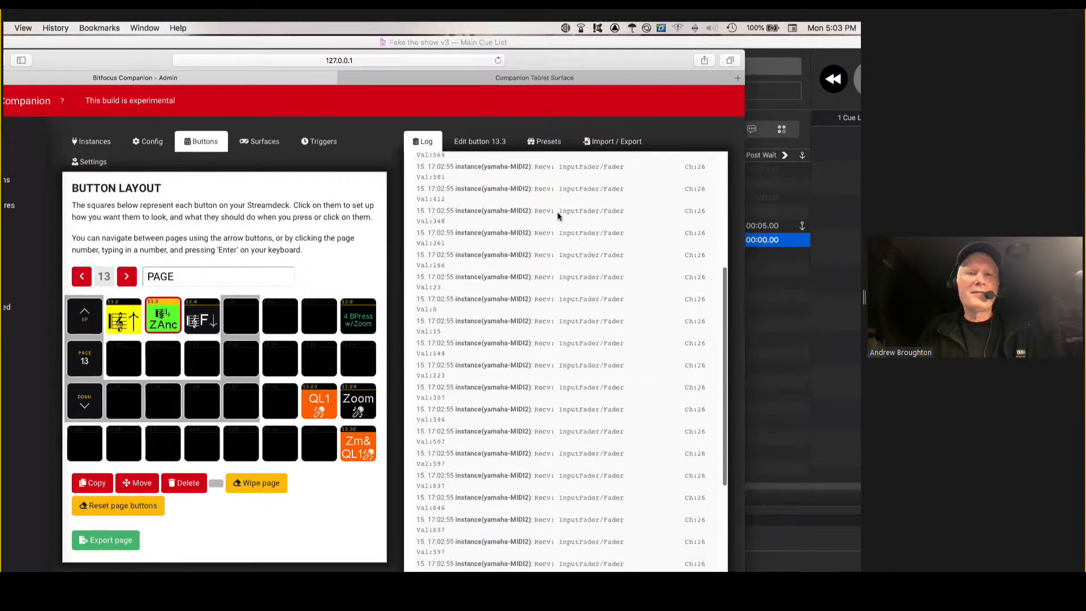
{"action": "scroll", "coordinate": [558, 212], "scroll_direction": "up", "scroll_amount": 5}
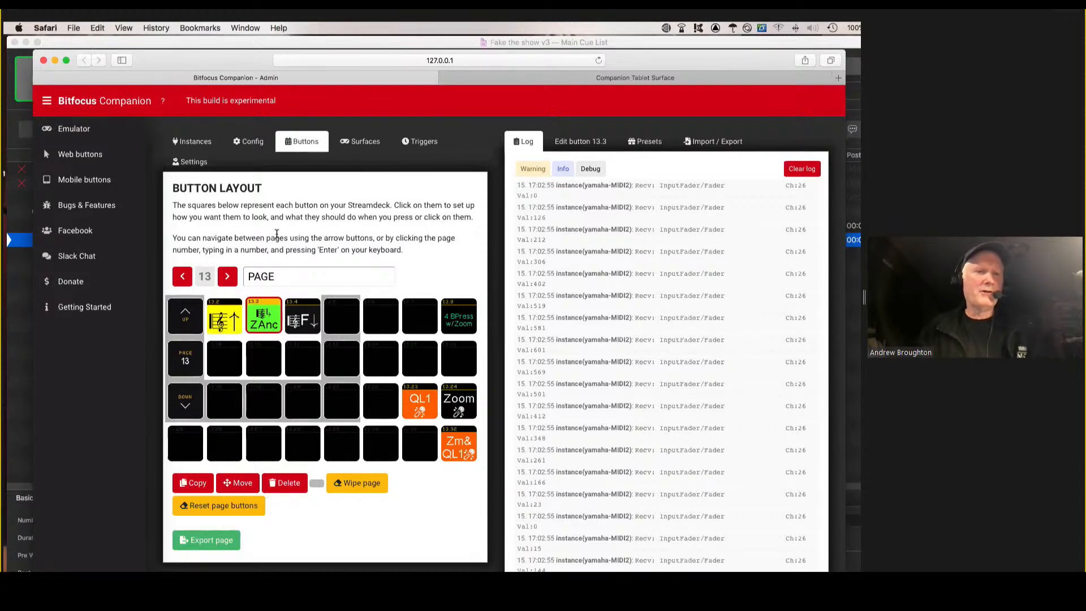
Go to button page 11 and trigger button 11.2 to raise the music channel's fader and start its QLab cue.
{"action": "left_click", "coordinate": [182, 276]}
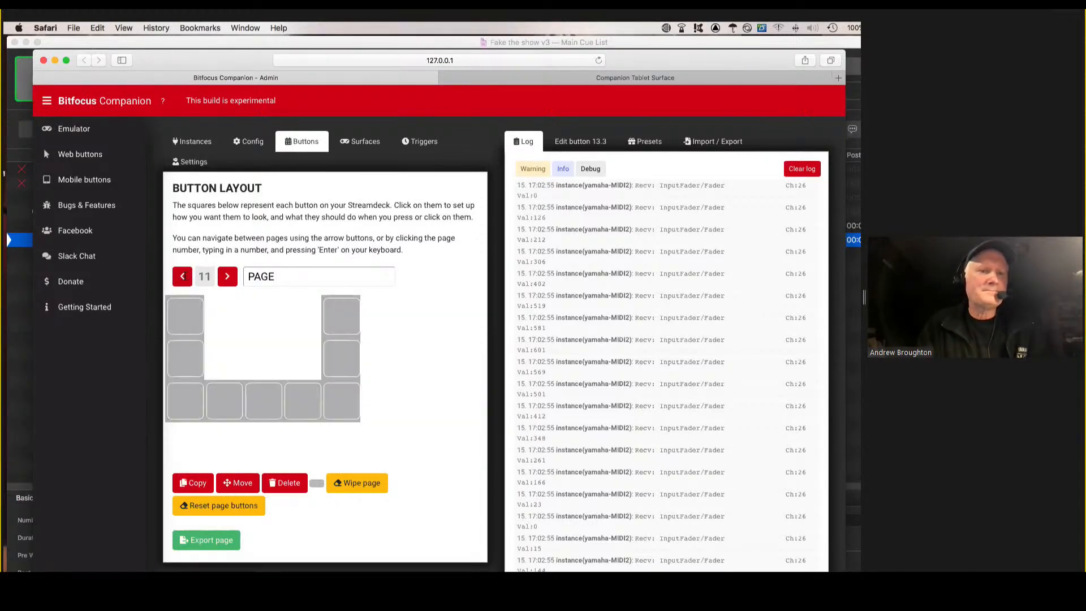
{"action": "left_click", "coordinate": [183, 276]}
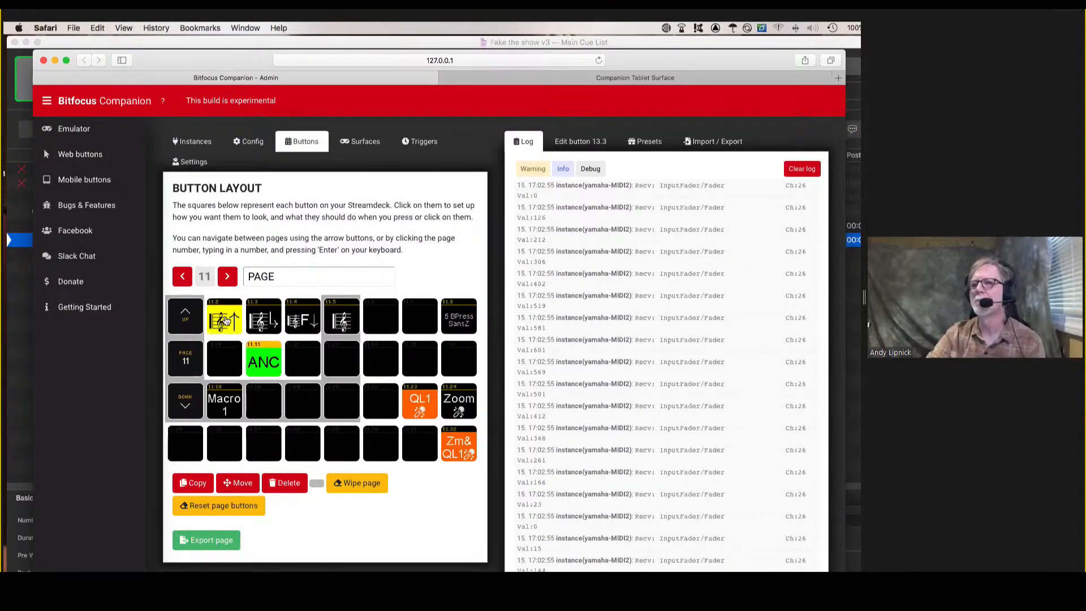
{"action": "left_click", "coordinate": [225, 321], "text": "shift"}
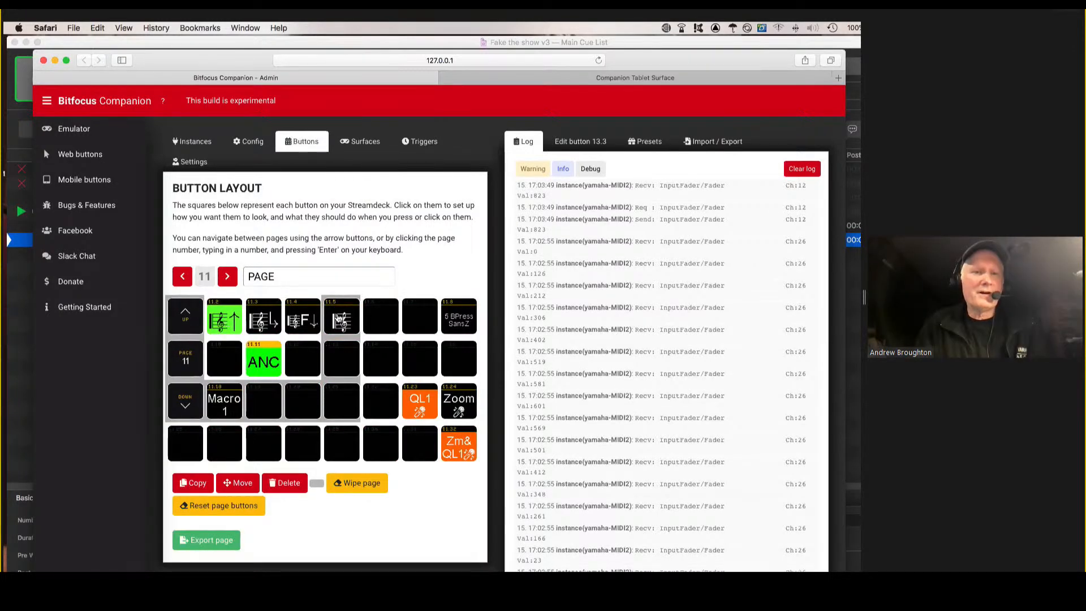
{"action": "key", "text": "shift"}
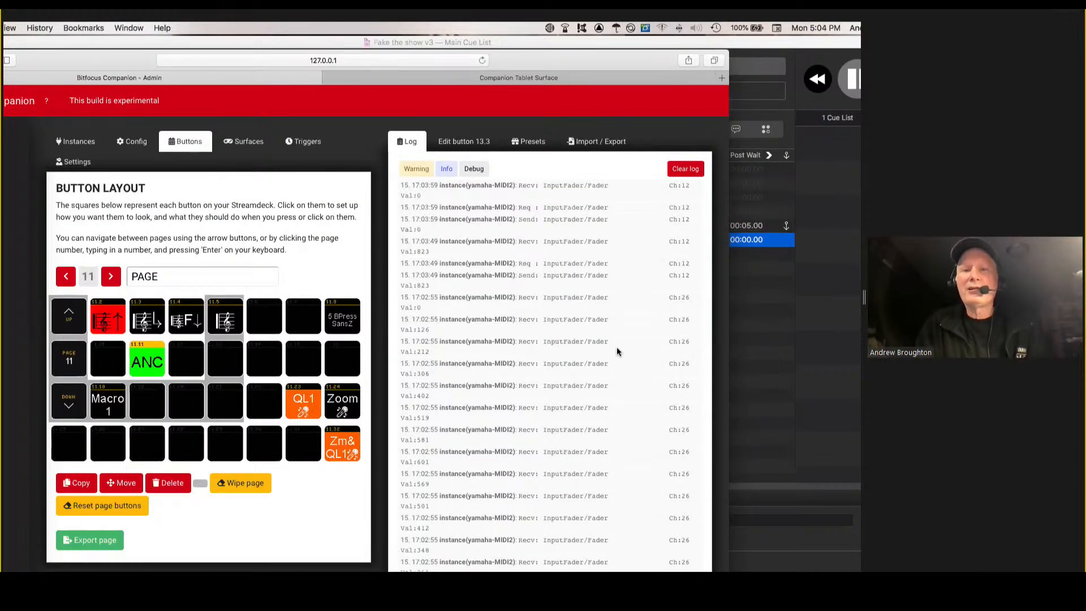
Clear the log and trigger music start button 11.2 and fade-out button 11.4 to record their fader messages.
{"action": "left_click", "coordinate": [685, 169]}
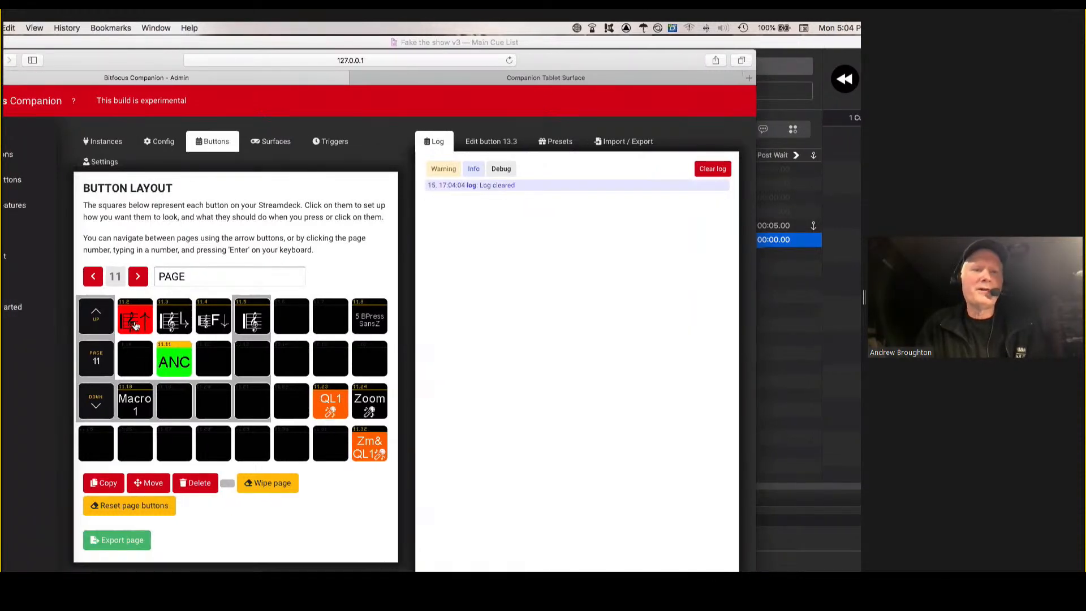
{"action": "left_click", "coordinate": [135, 326]}
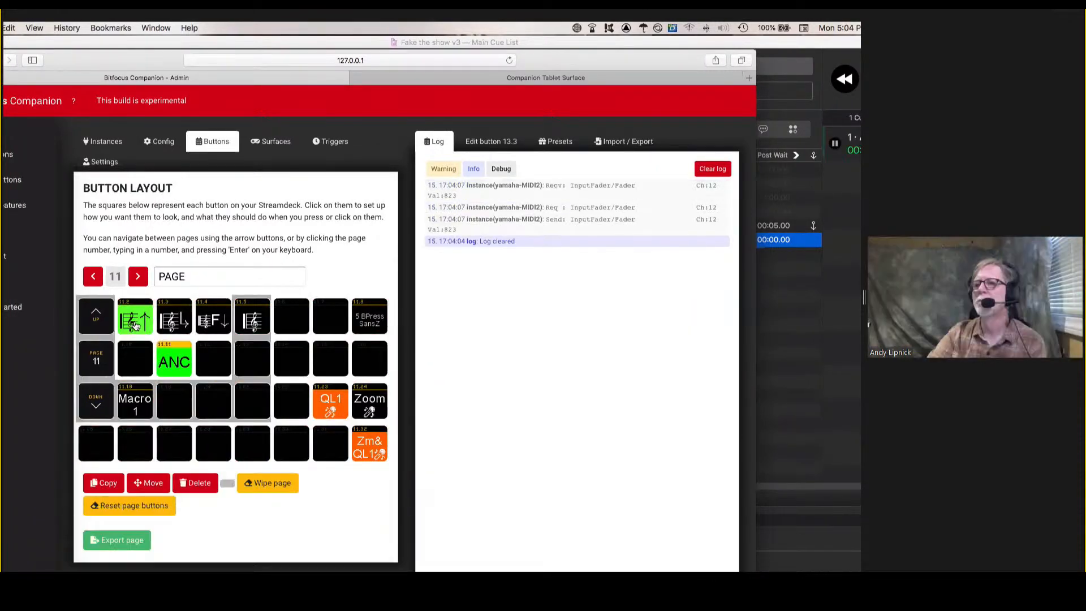
{"action": "left_click", "coordinate": [212, 323]}
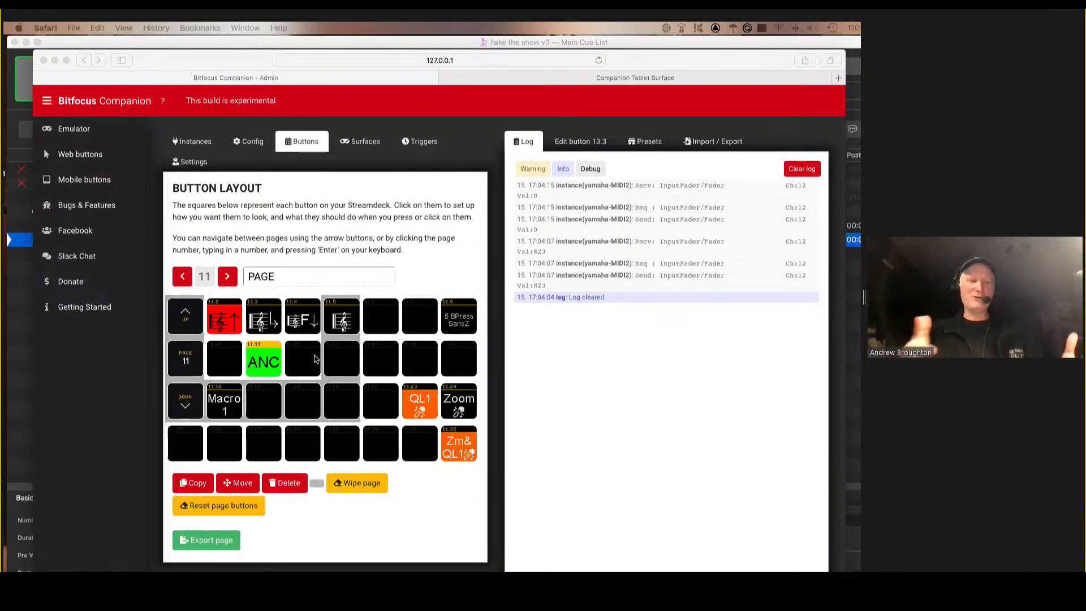
Open button 11.2 for editing and examine its key down/on actions, key up/off actions and instance feedback.
{"action": "left_click", "coordinate": [226, 320]}
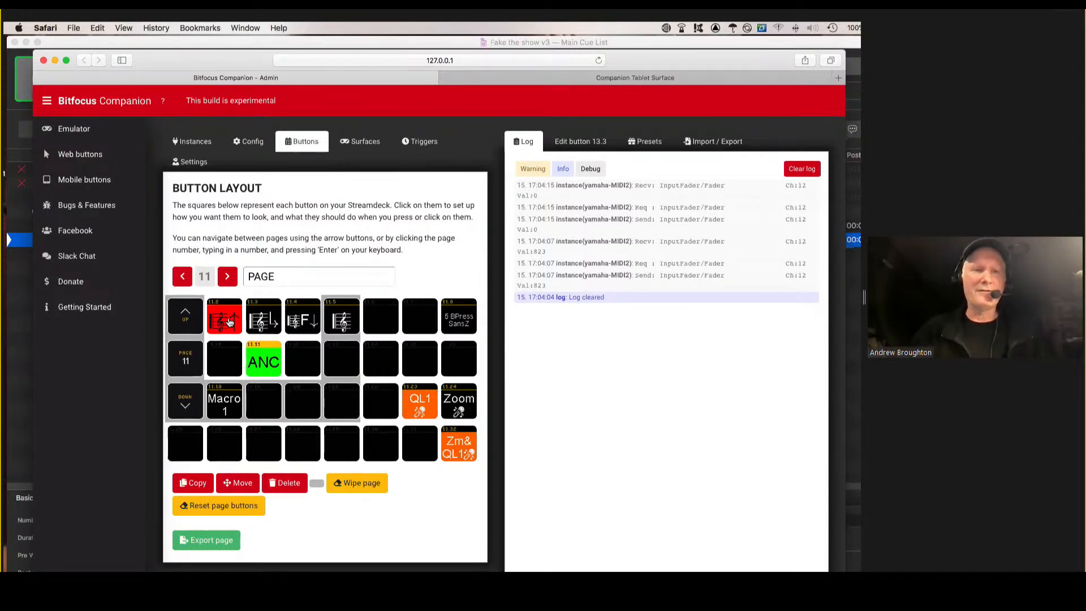
{"action": "left_click", "coordinate": [229, 321]}
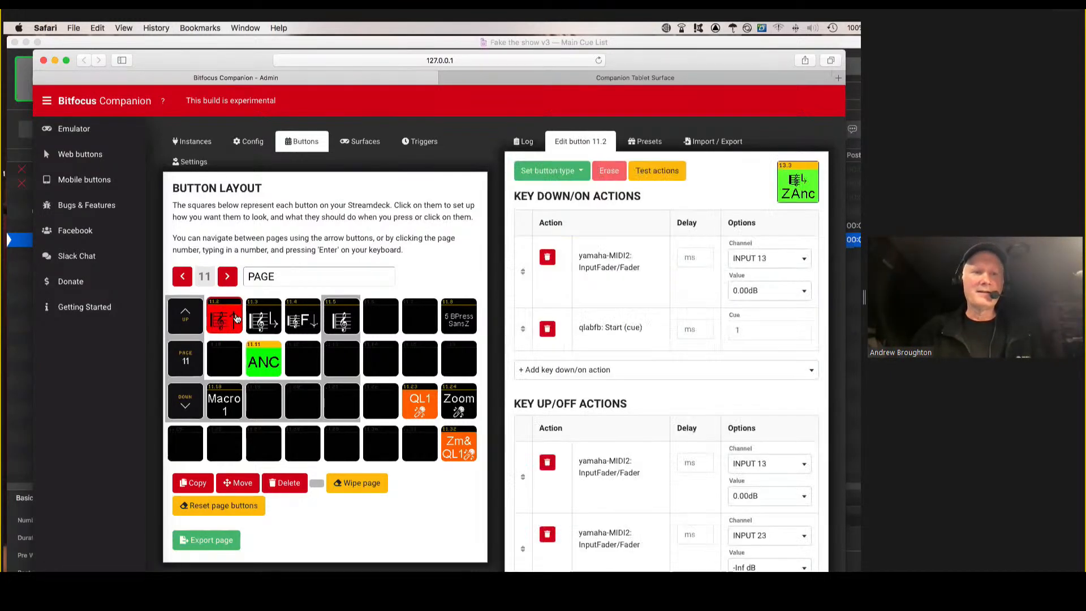
{"action": "scroll", "coordinate": [684, 359], "scroll_direction": "down", "scroll_amount": 3}
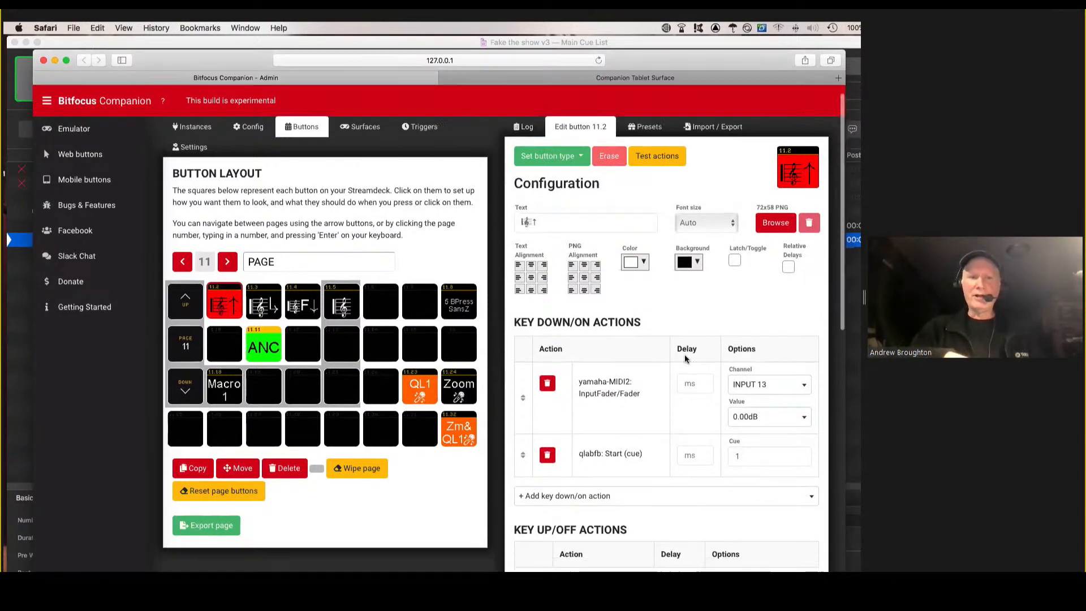
{"action": "scroll", "coordinate": [684, 359], "scroll_direction": "down", "scroll_amount": 3}
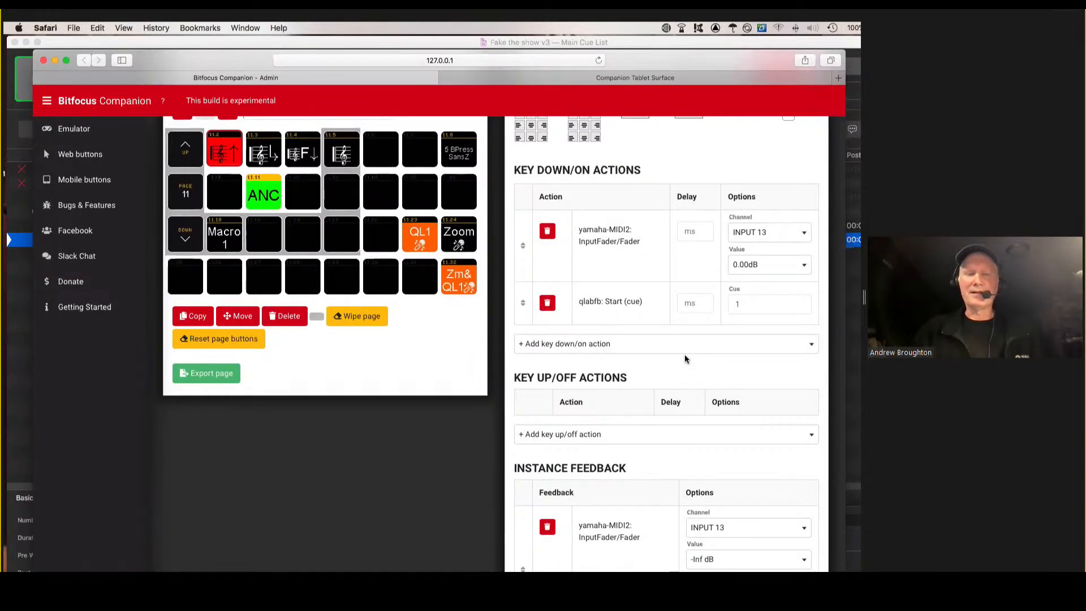
{"action": "scroll", "coordinate": [684, 359], "scroll_direction": "down", "scroll_amount": 1}
{"action": "scroll", "coordinate": [684, 359], "scroll_direction": "up", "scroll_amount": 7}
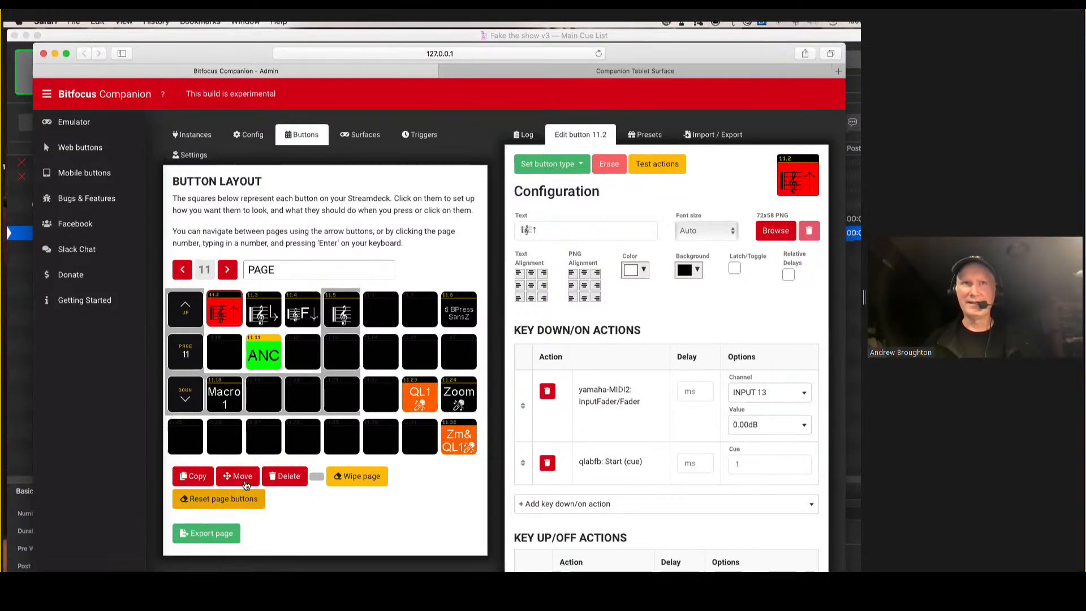
Move the combined Zm& QL1 microphone button from position 11.32 to the empty position 11.31.
{"action": "left_click", "coordinate": [245, 480]}
{"action": "left_click", "coordinate": [446, 444]}
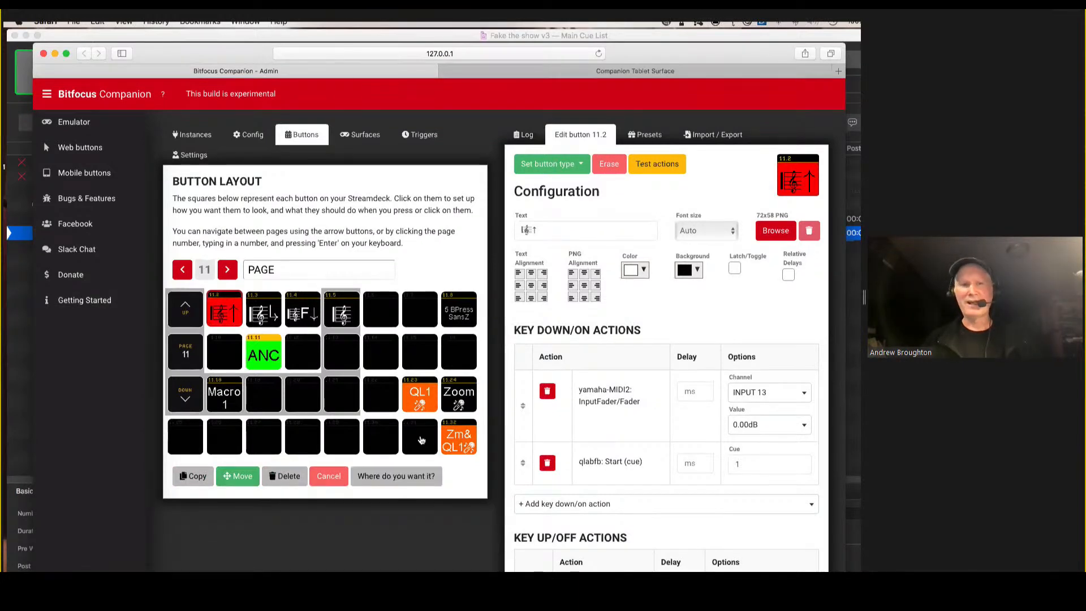
{"action": "left_click", "coordinate": [421, 438]}
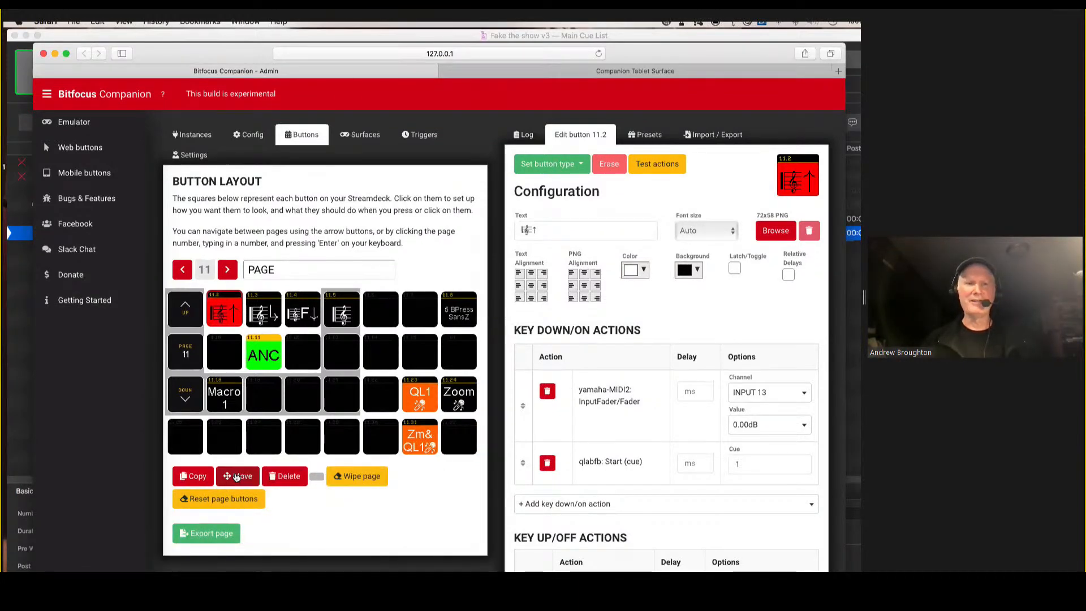
Move the QL1 microphone button from position 11.23 to the vacated position 11.32.
{"action": "left_click", "coordinate": [237, 477]}
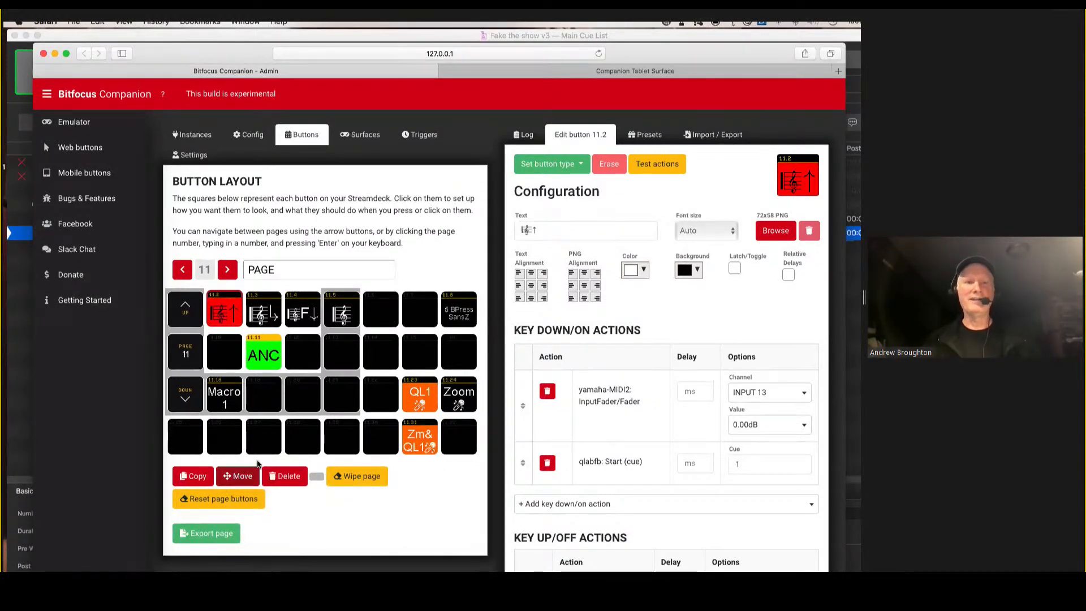
{"action": "left_click", "coordinate": [426, 392]}
{"action": "left_click", "coordinate": [457, 438]}
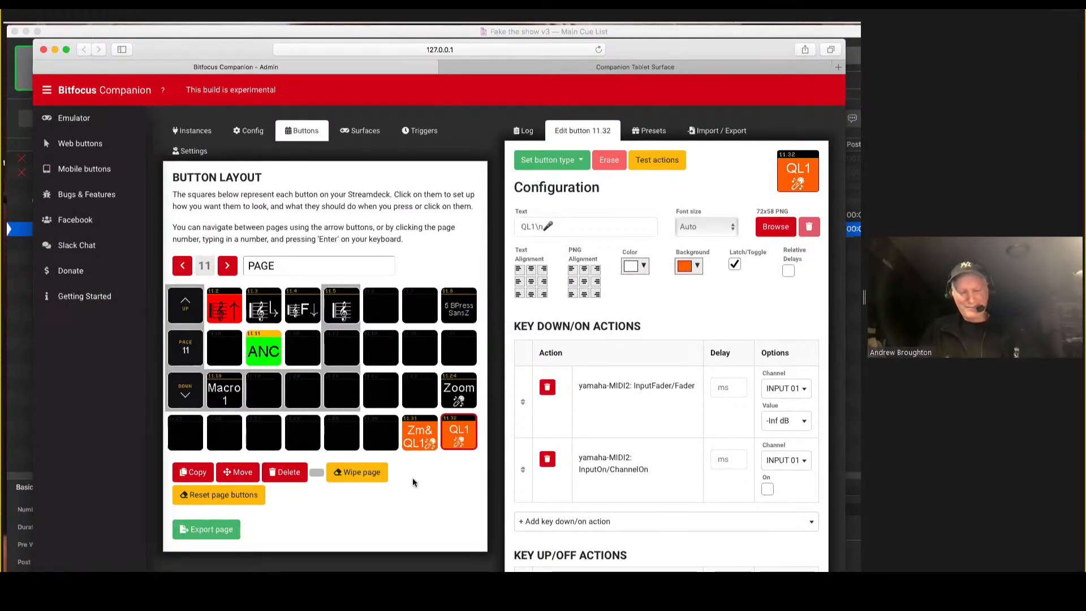
Open the list of connections and instances in the admin page.
{"action": "mouse_move", "coordinate": [619, 42]}
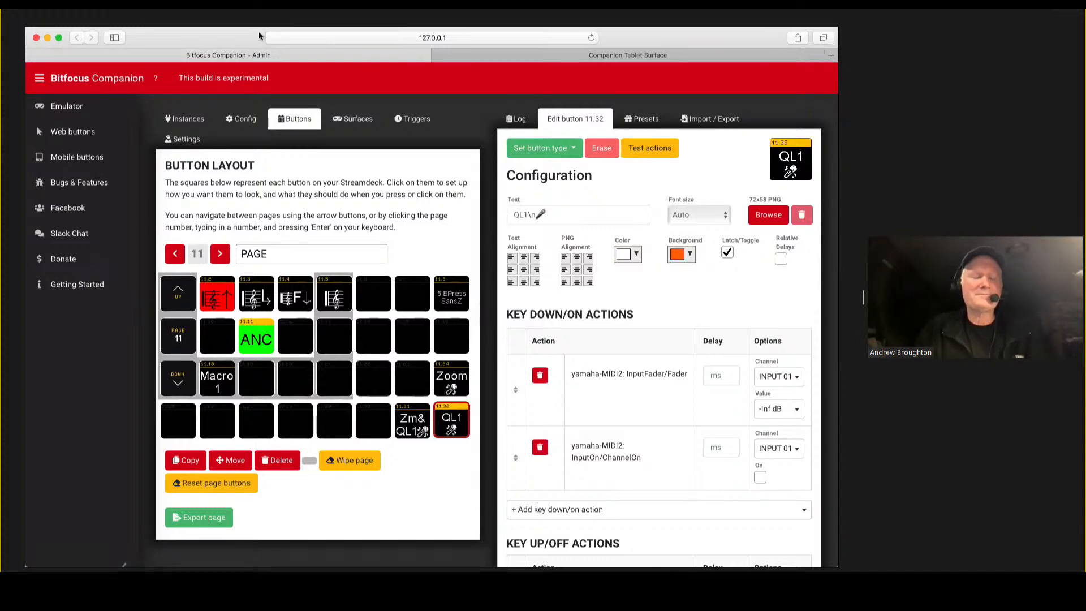
{"action": "left_click", "coordinate": [189, 120]}
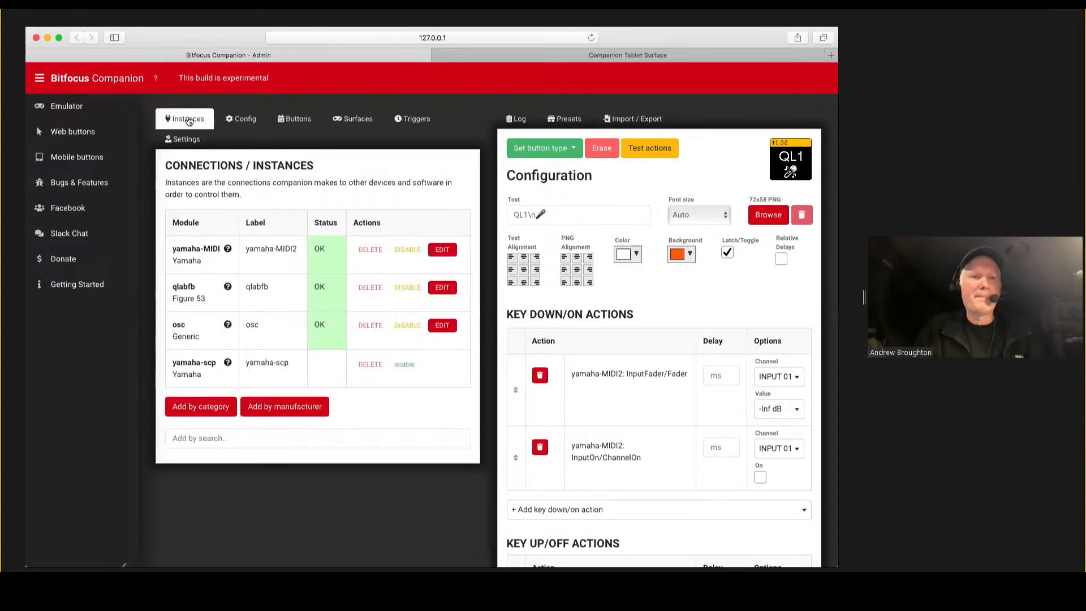
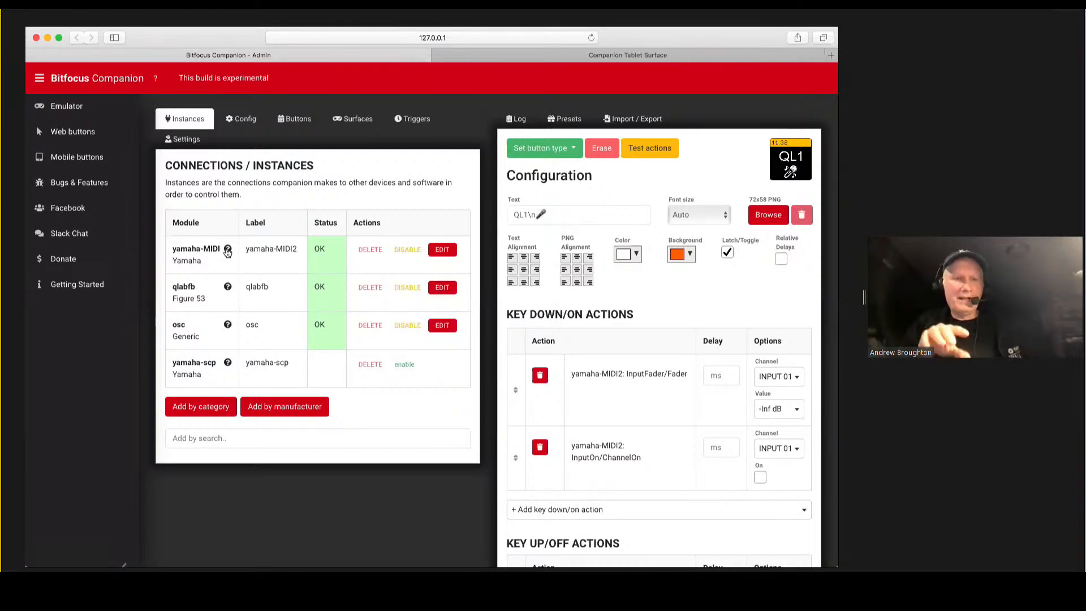
Read the help for the yamaha-MIDI module, including its console, editor and macro instructions, and close it.
{"action": "left_click", "coordinate": [228, 250]}
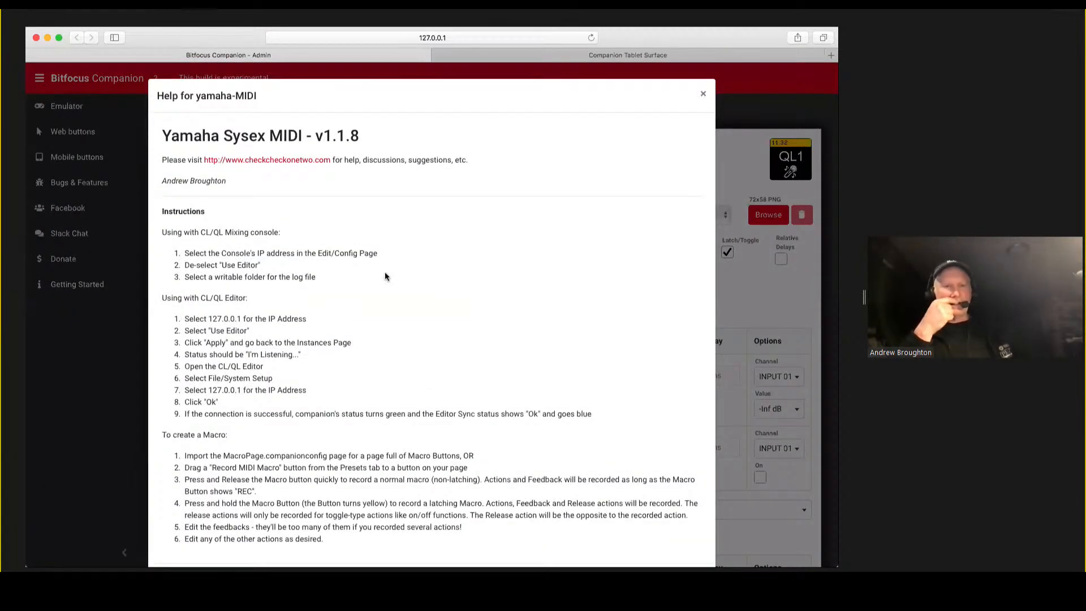
{"action": "scroll", "coordinate": [395, 279], "scroll_direction": "down", "scroll_amount": 3}
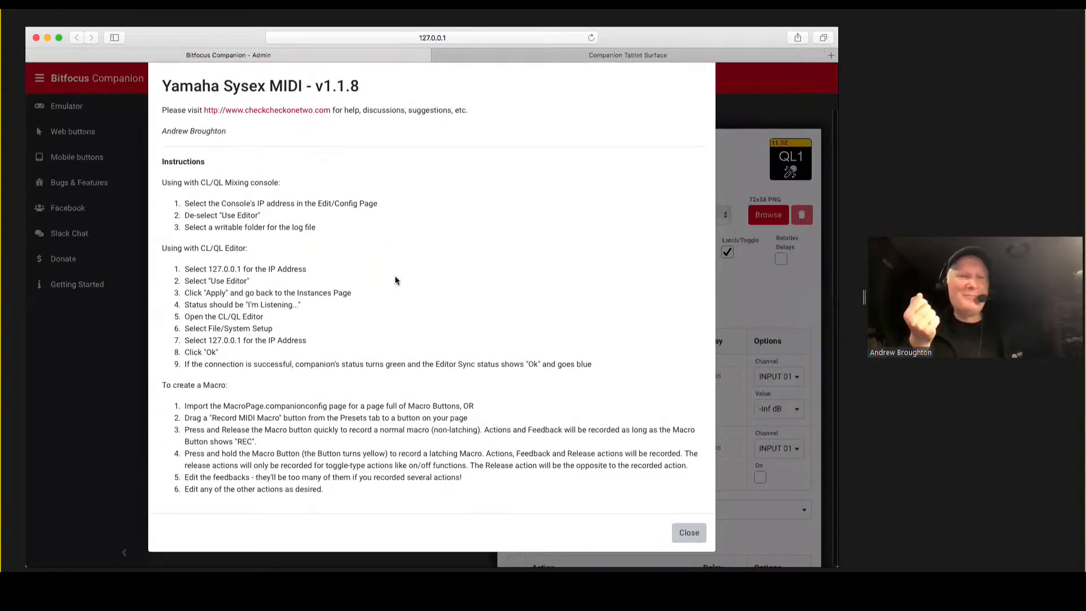
{"action": "scroll", "coordinate": [395, 279], "scroll_direction": "up", "scroll_amount": 3}
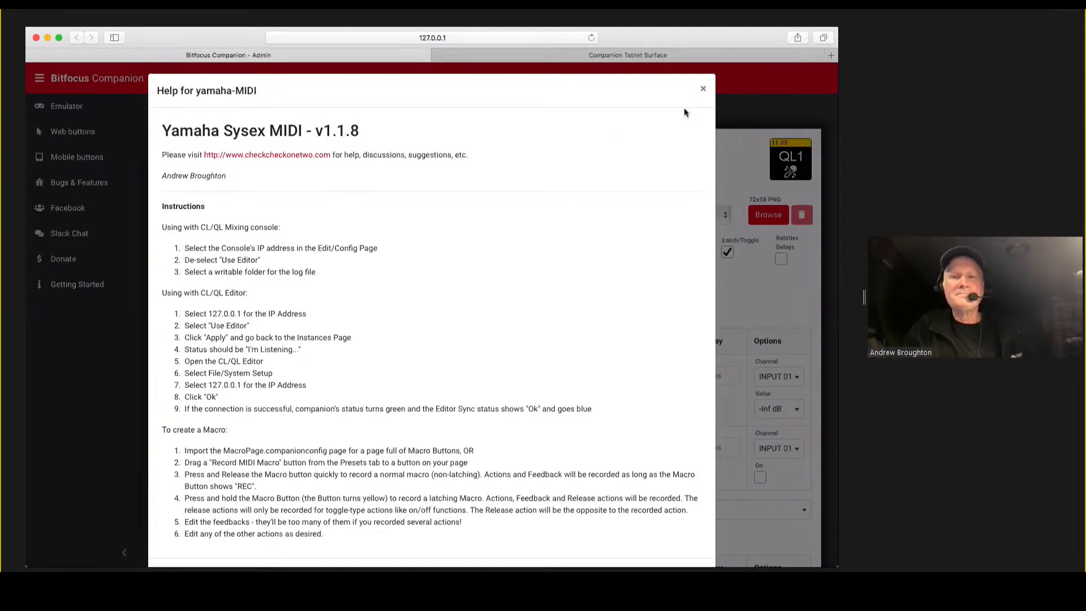
{"action": "left_click", "coordinate": [703, 92]}
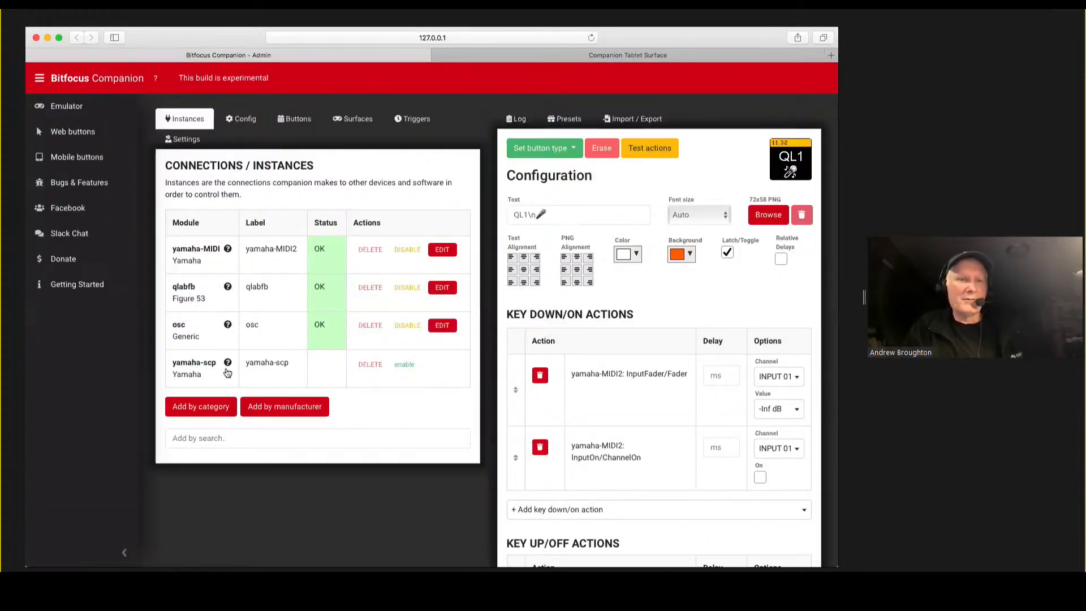
Read the help for the yamaha-scp module, covering My Channel, macros and dynamic channel parameters, and close it.
{"action": "left_click", "coordinate": [227, 365]}
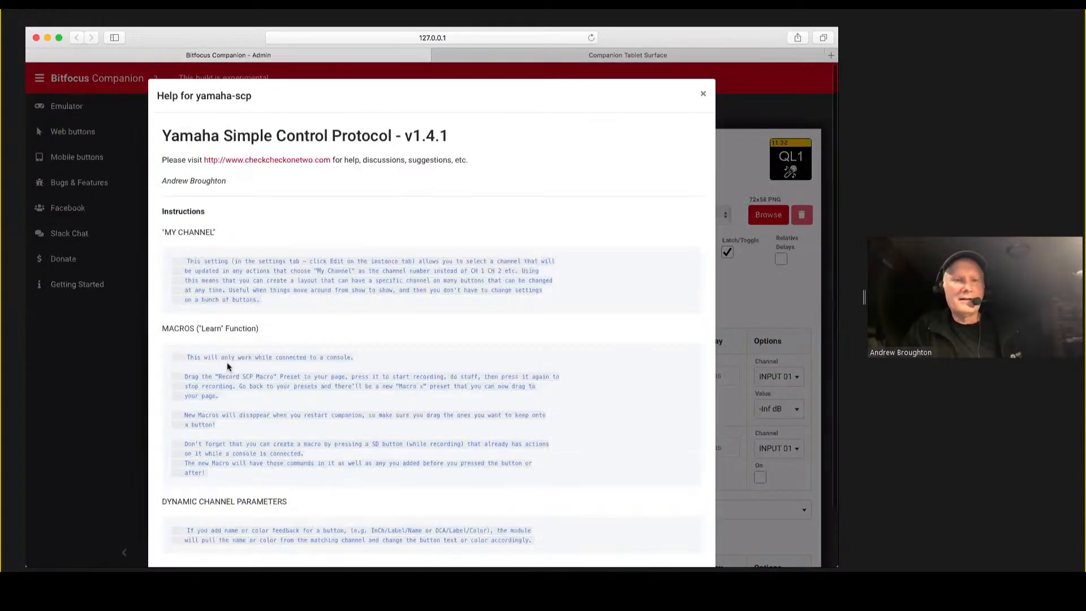
{"action": "scroll", "coordinate": [656, 353], "scroll_direction": "down", "scroll_amount": 2}
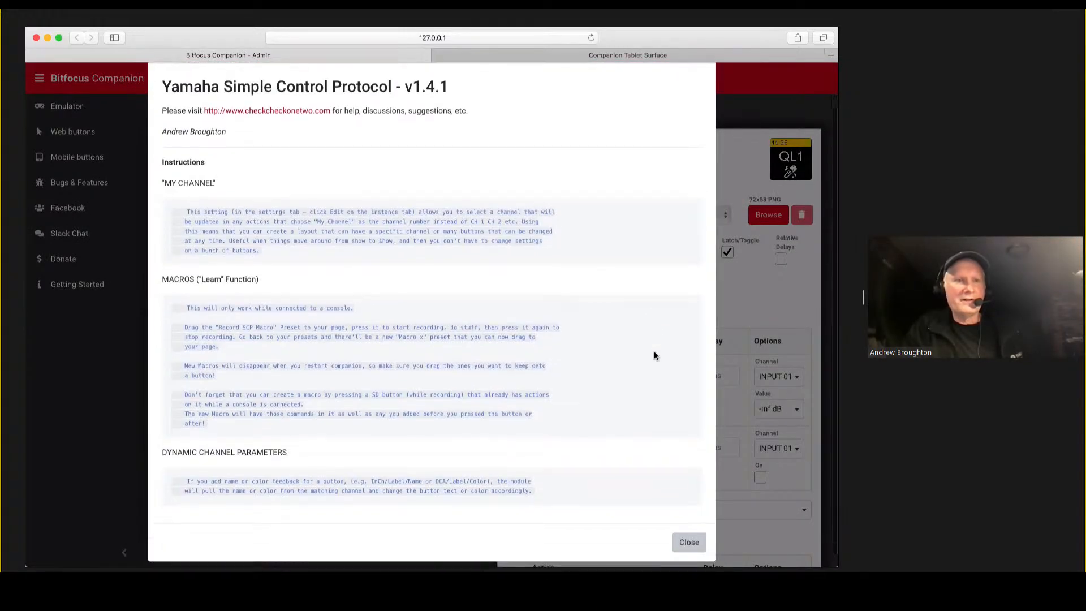
{"action": "scroll", "coordinate": [655, 355], "scroll_direction": "up", "scroll_amount": 2}
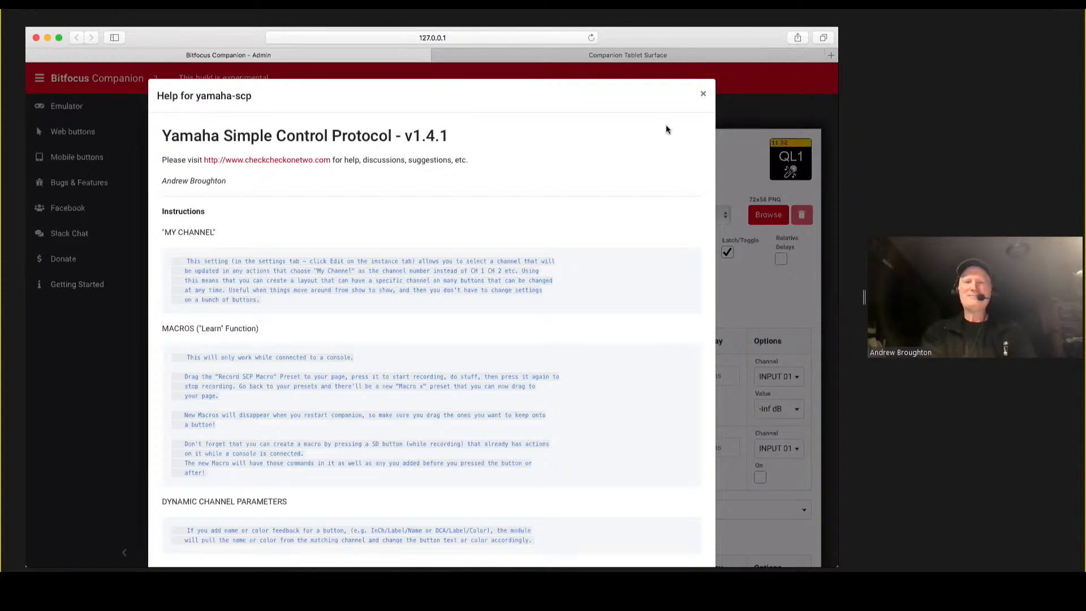
{"action": "left_click", "coordinate": [705, 95]}
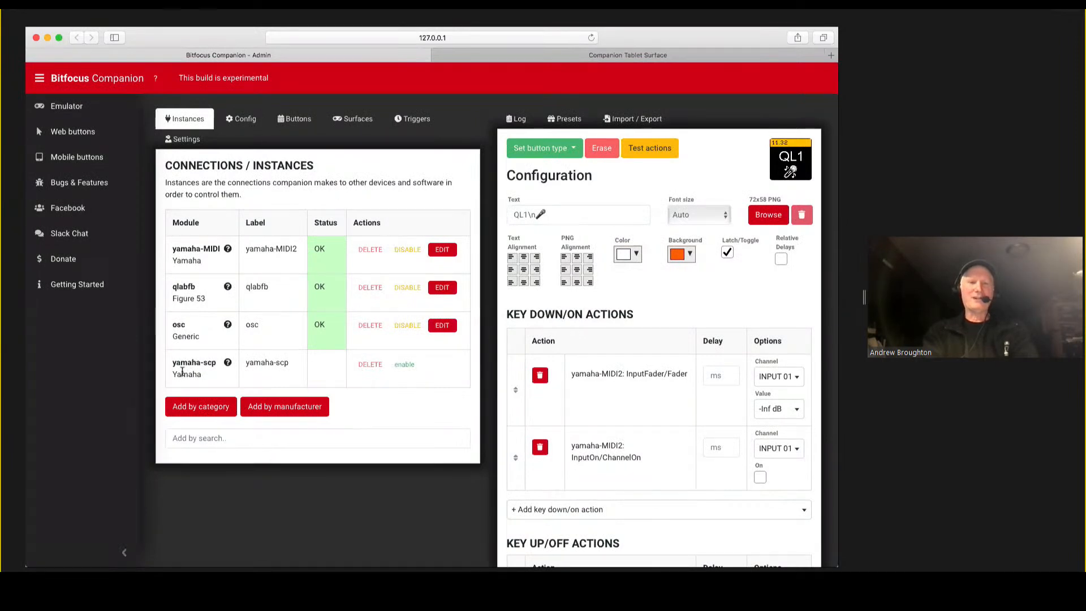
Disable the yamaha-MIDI2 instance and enable the yamaha-scp instance.
{"action": "left_click", "coordinate": [404, 364]}
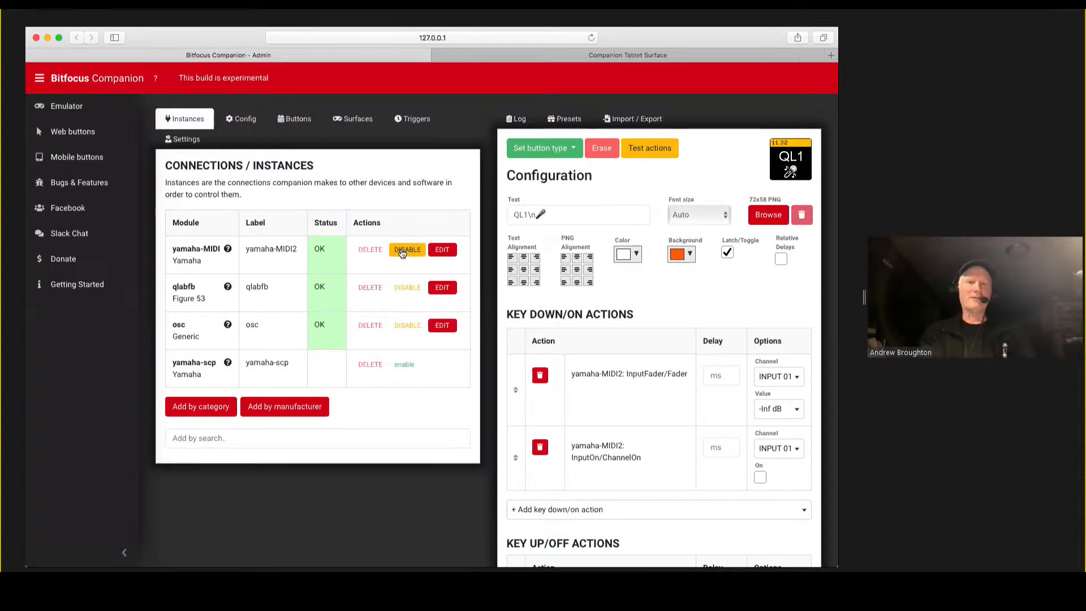
{"action": "left_click", "coordinate": [402, 252]}
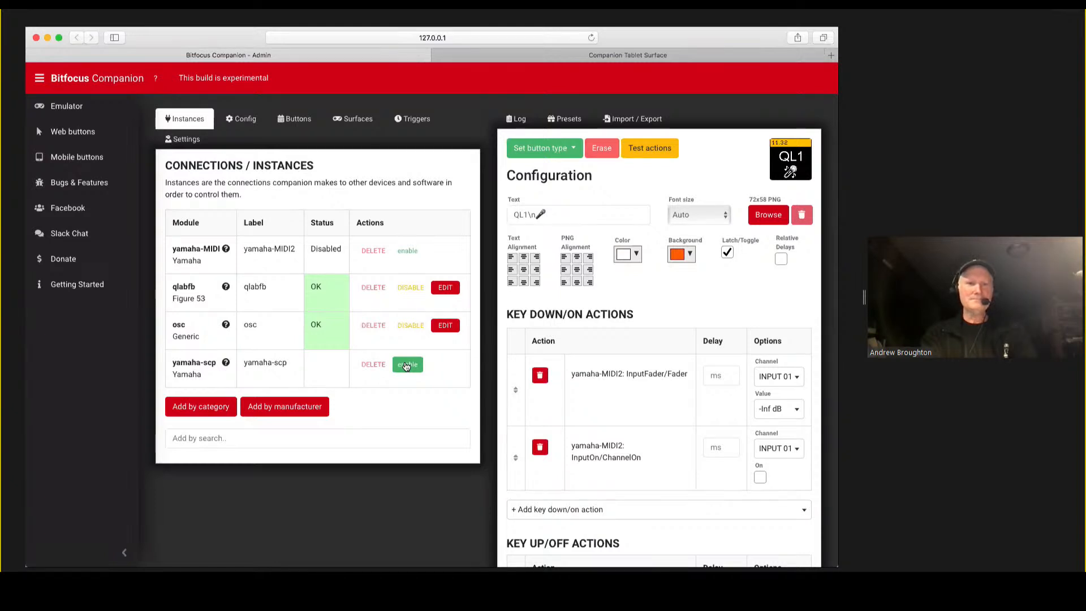
{"action": "left_click", "coordinate": [406, 365]}
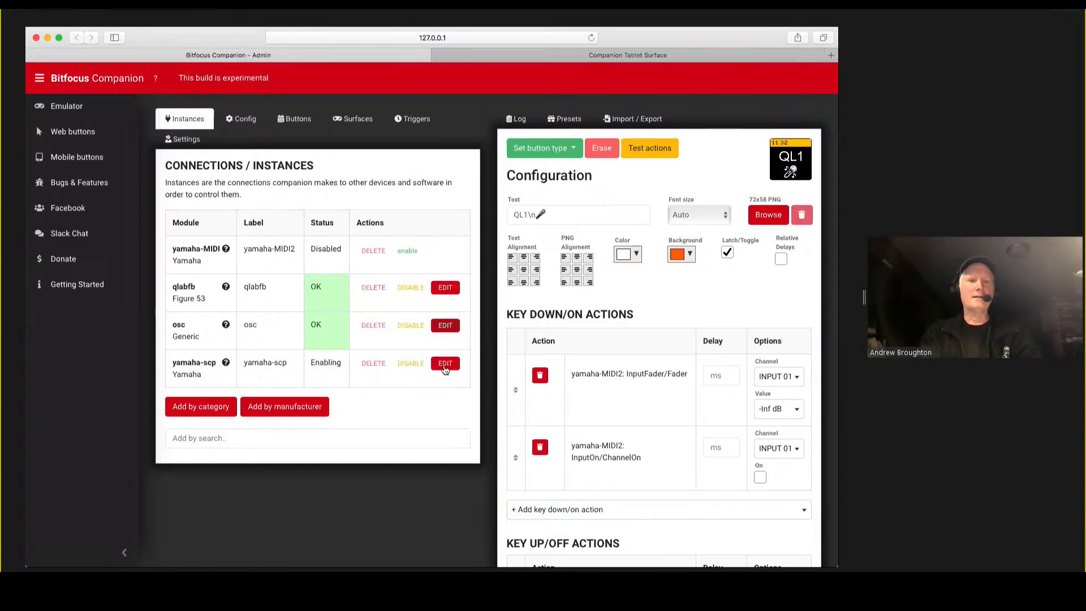
Set the yamaha-scp instance's console IP address to 192.168.4.128, apply the change and return to the instance list.
{"action": "left_click", "coordinate": [445, 365]}
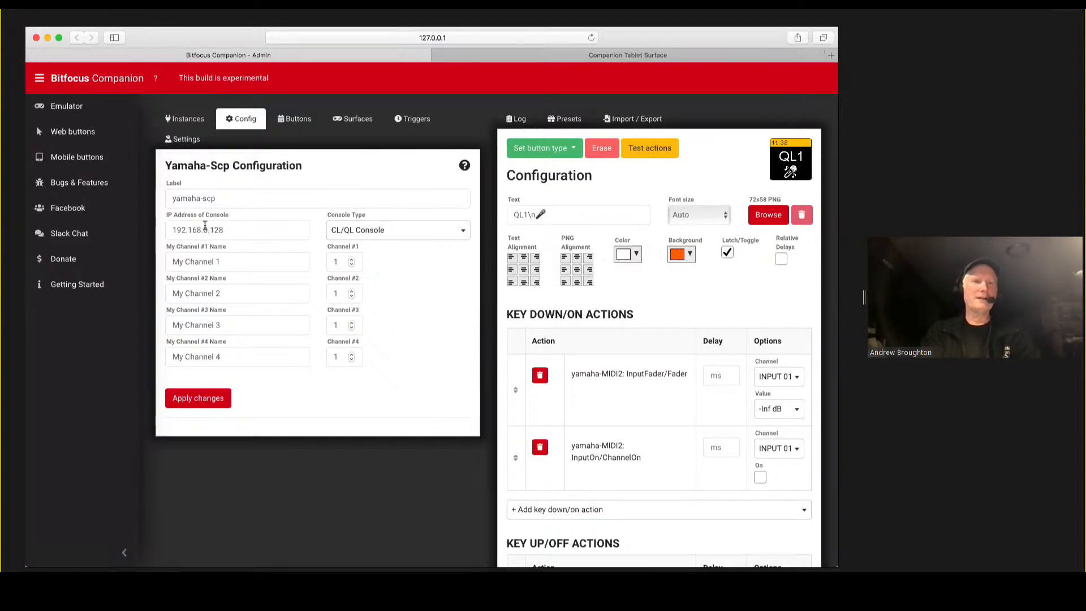
{"action": "left_click", "coordinate": [209, 230]}
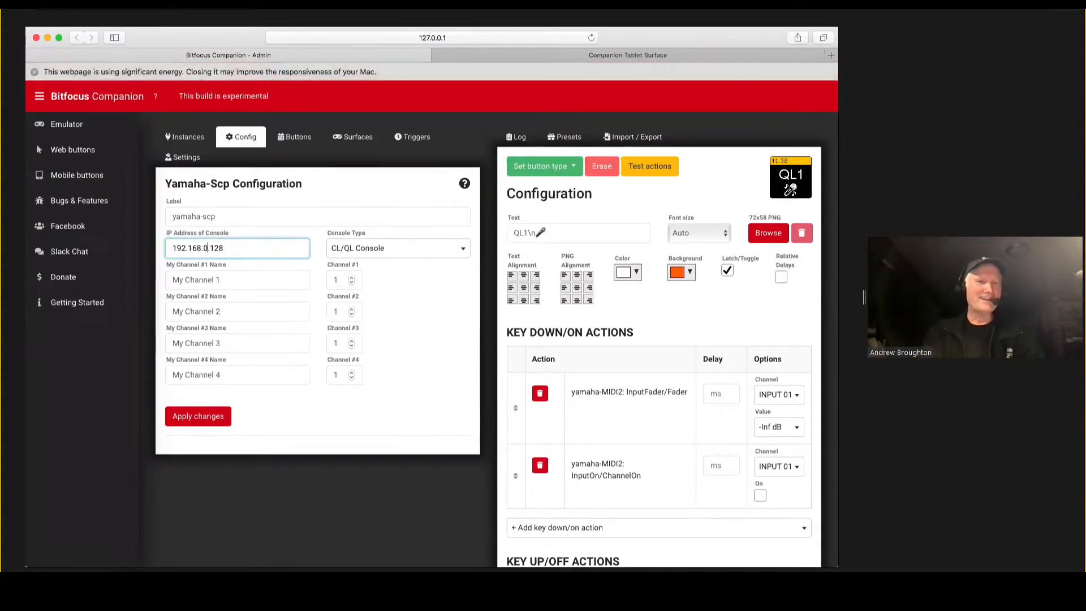
{"action": "key", "text": "BackSpace"}
{"action": "type", "text": "4"}
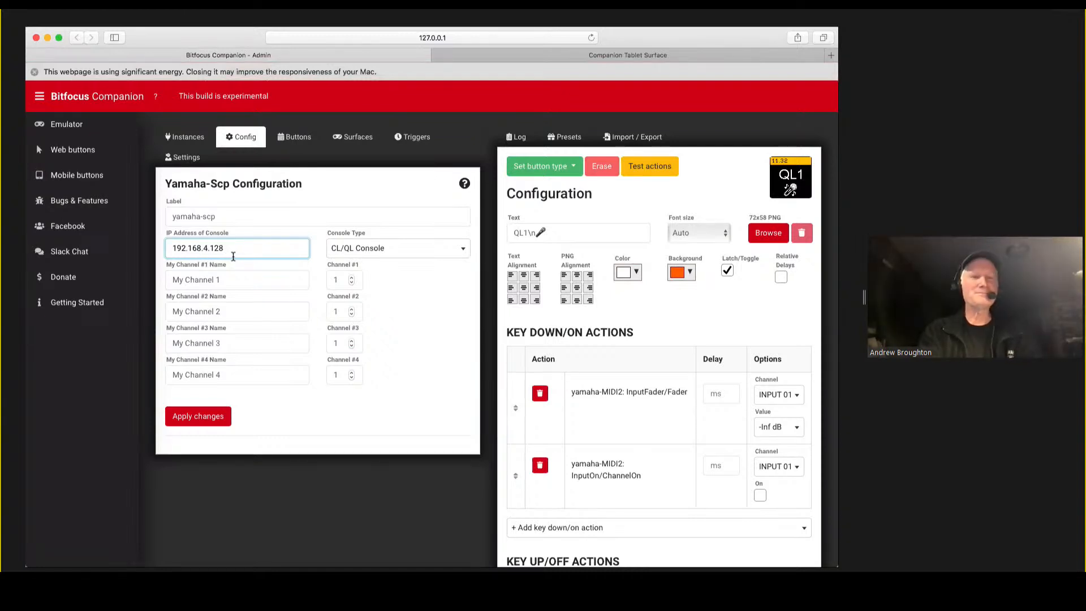
{"action": "left_click", "coordinate": [195, 424]}
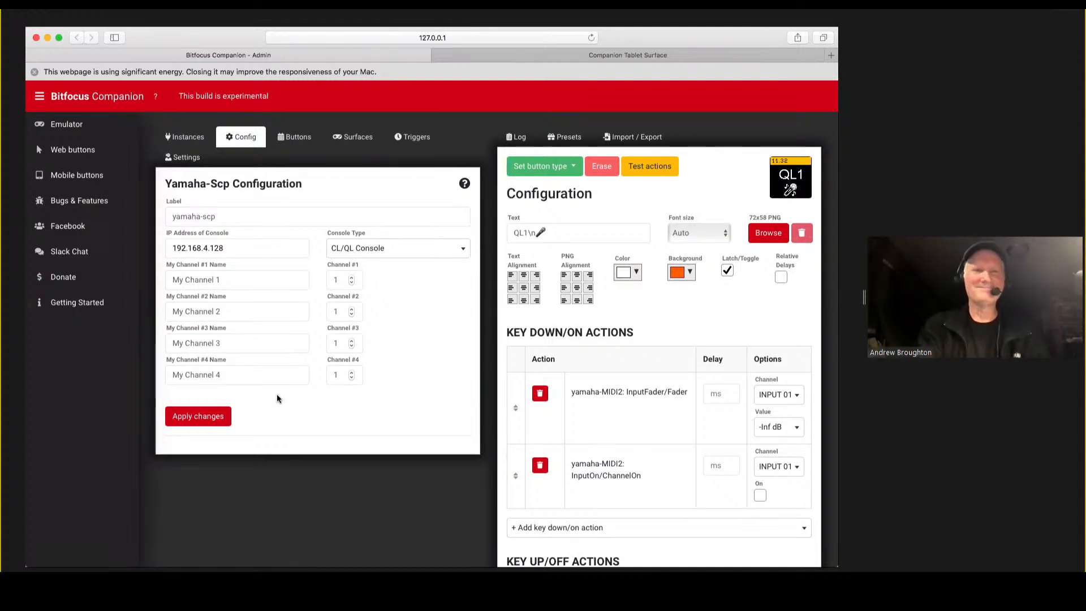
{"action": "key", "text": "Return"}
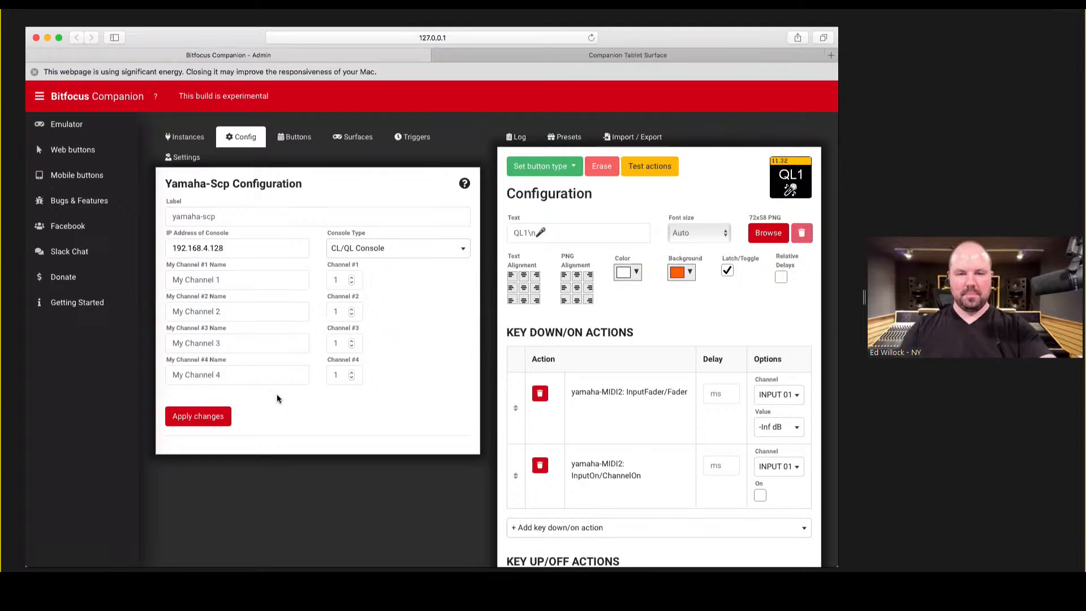
{"action": "left_click", "coordinate": [201, 419]}
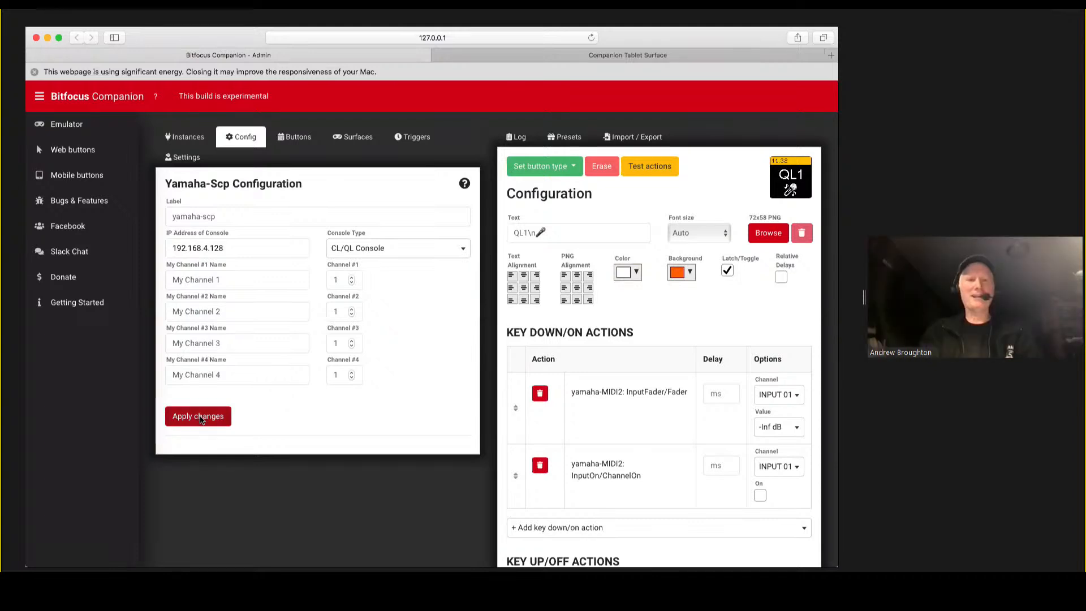
{"action": "left_click", "coordinate": [187, 138]}
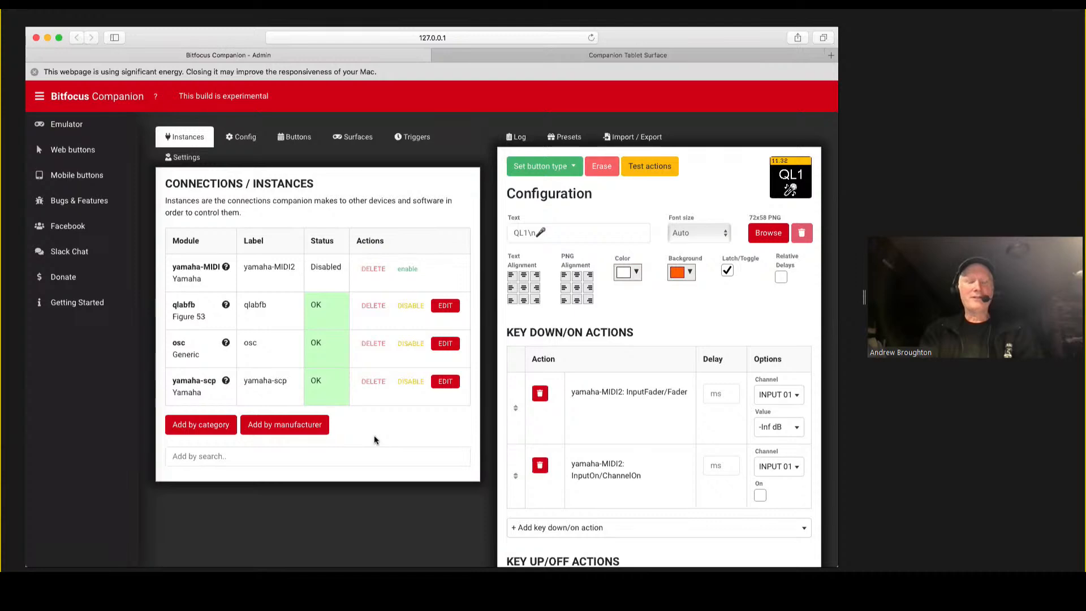
Go to page 15 of the button layout and make the empty button 15.2 a regular button.
{"action": "left_click", "coordinate": [306, 142]}
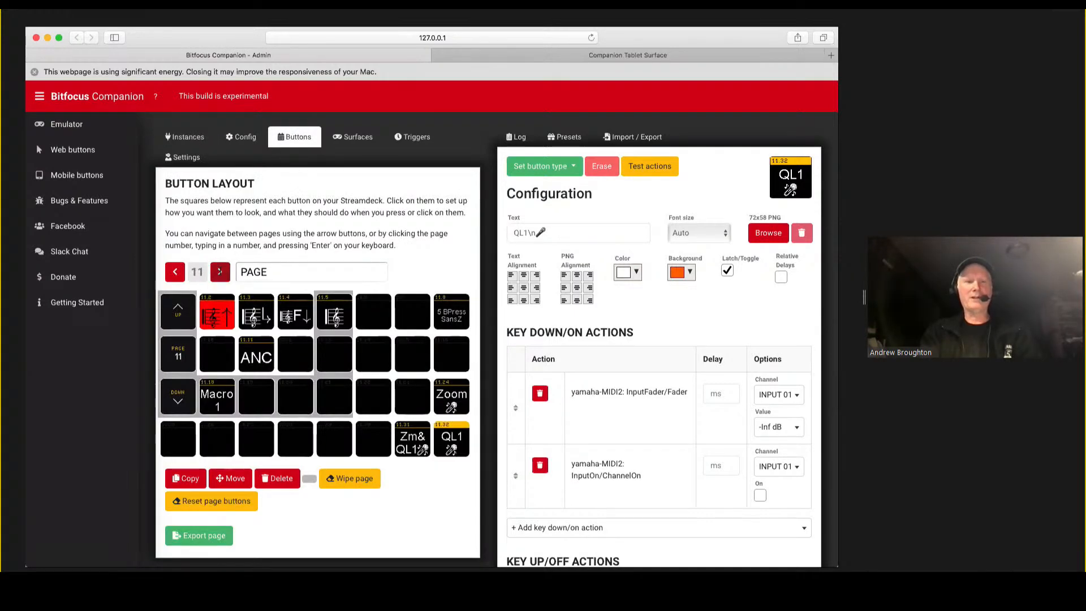
{"action": "left_click", "coordinate": [220, 271]}
{"action": "left_click", "coordinate": [220, 271]}
{"action": "left_click", "coordinate": [220, 272]}
{"action": "left_click", "coordinate": [221, 272]}
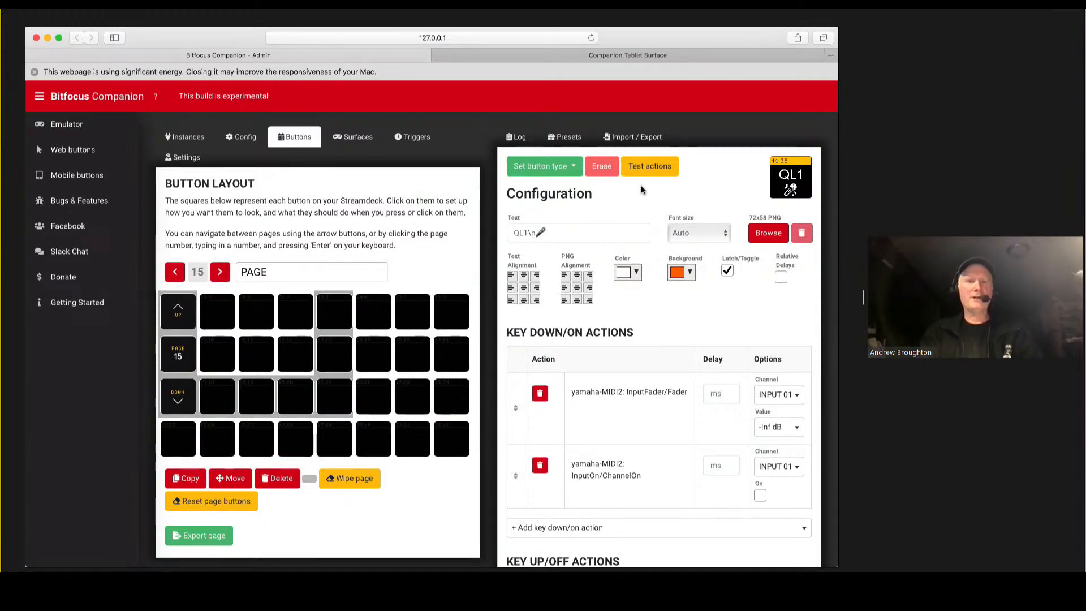
{"action": "left_click", "coordinate": [229, 321]}
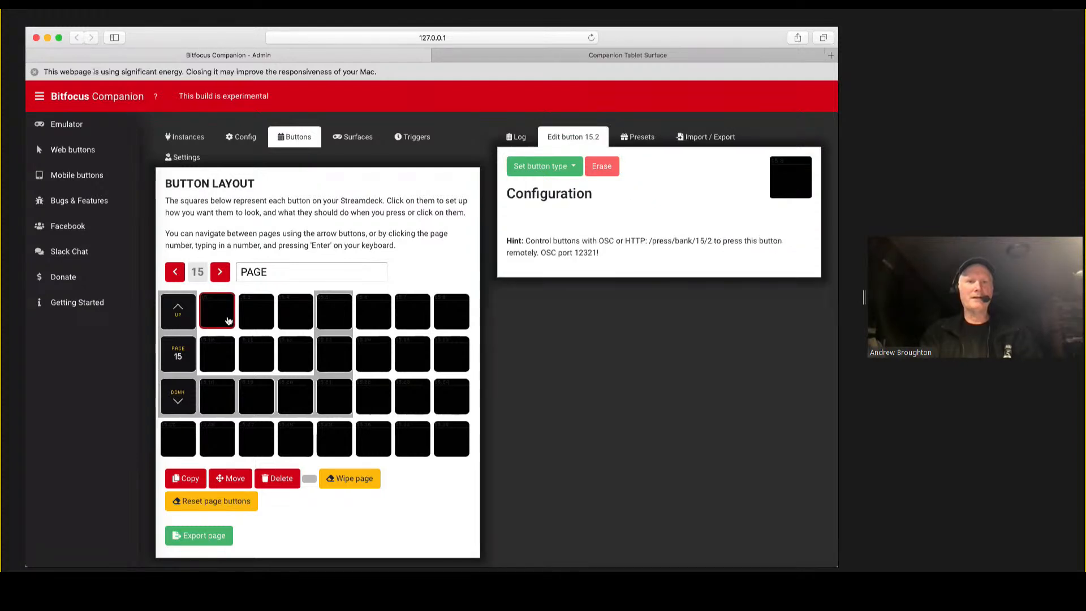
{"action": "left_click", "coordinate": [574, 167]}
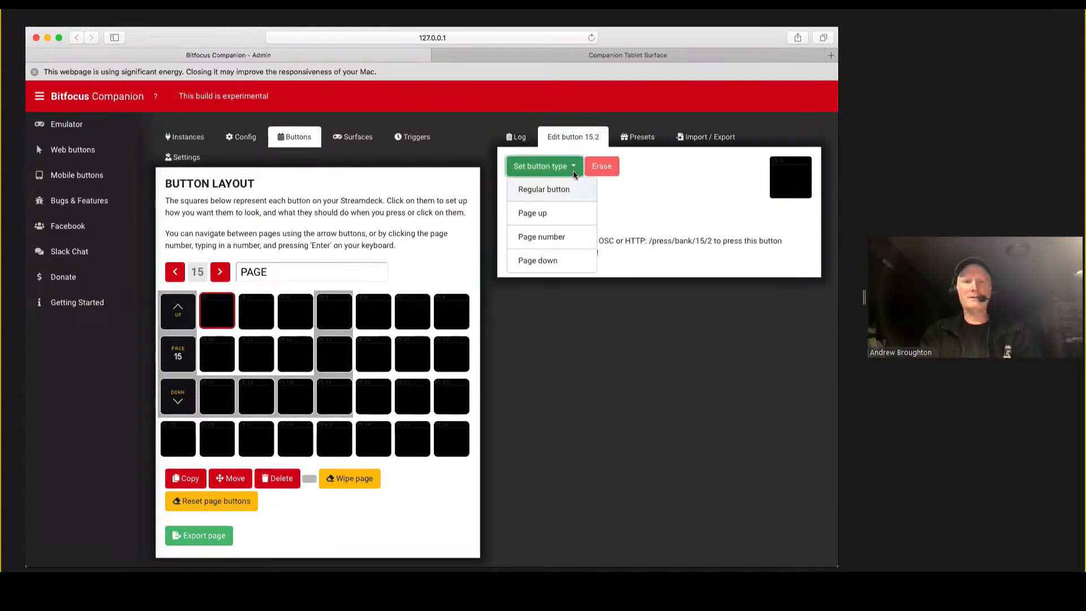
{"action": "left_click", "coordinate": [564, 189]}
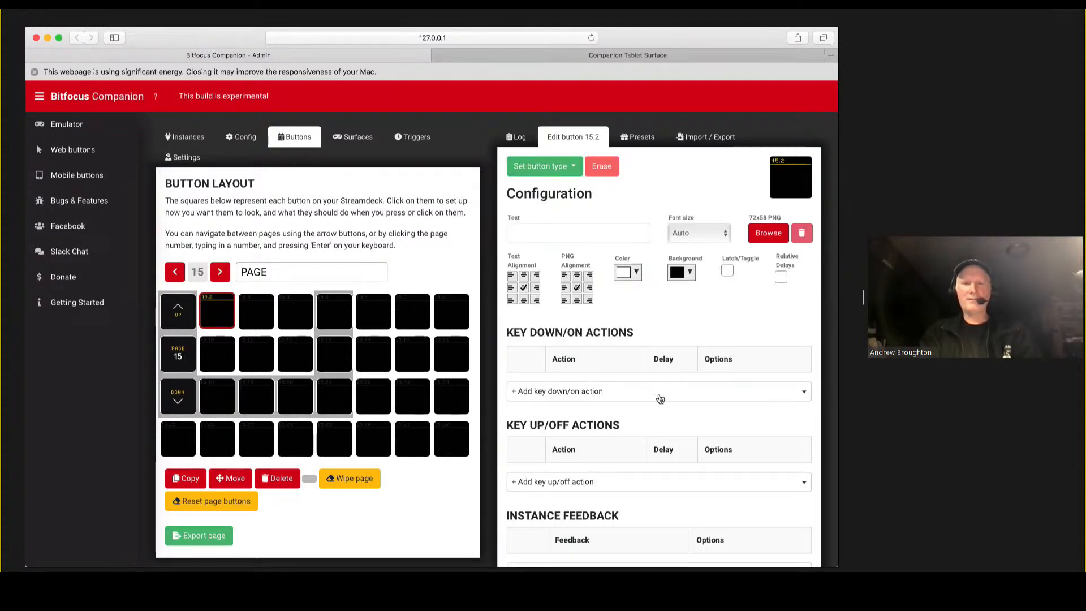
Browse the available key down/on actions for button 15.2, examining the yamaha-scp entries, and close the list without adding one.
{"action": "left_click", "coordinate": [660, 399]}
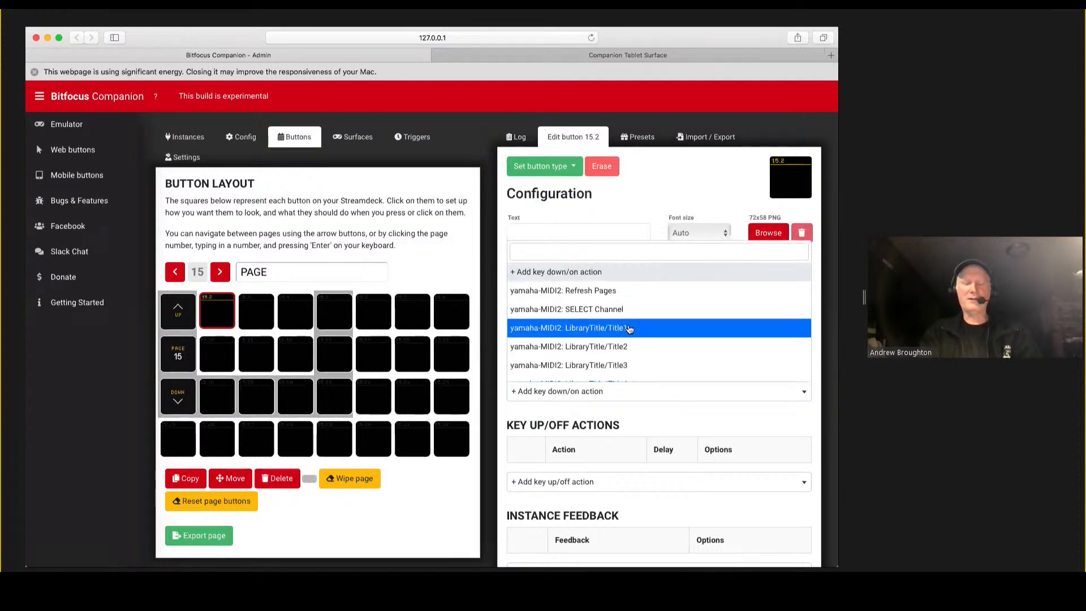
{"action": "scroll", "coordinate": [630, 332], "scroll_direction": "down", "scroll_amount": 10}
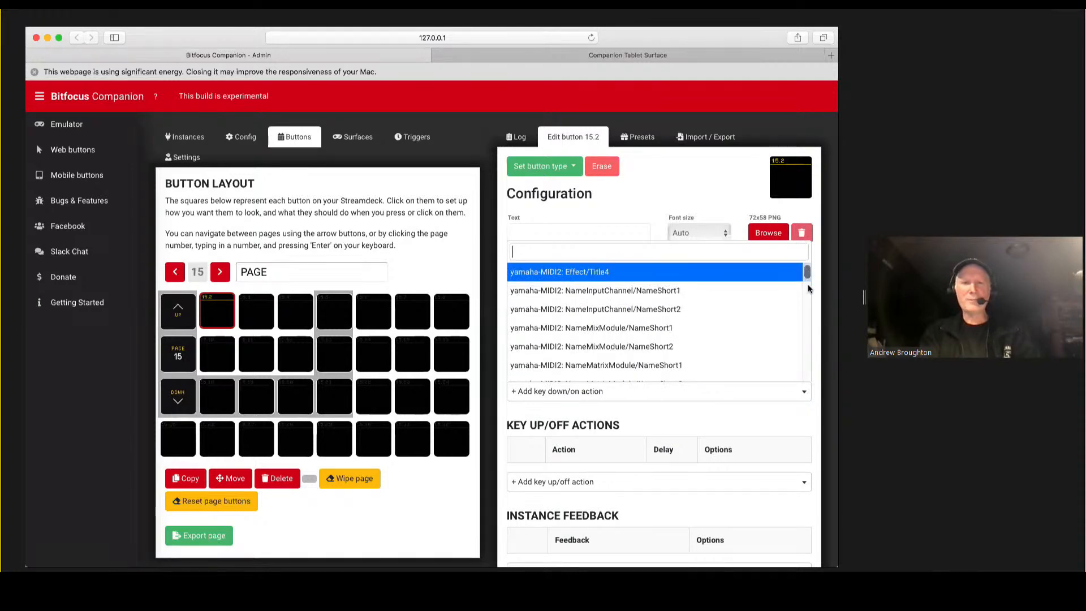
{"action": "left_click_drag", "start_coordinate": [808, 289], "coordinate": [807, 374]}
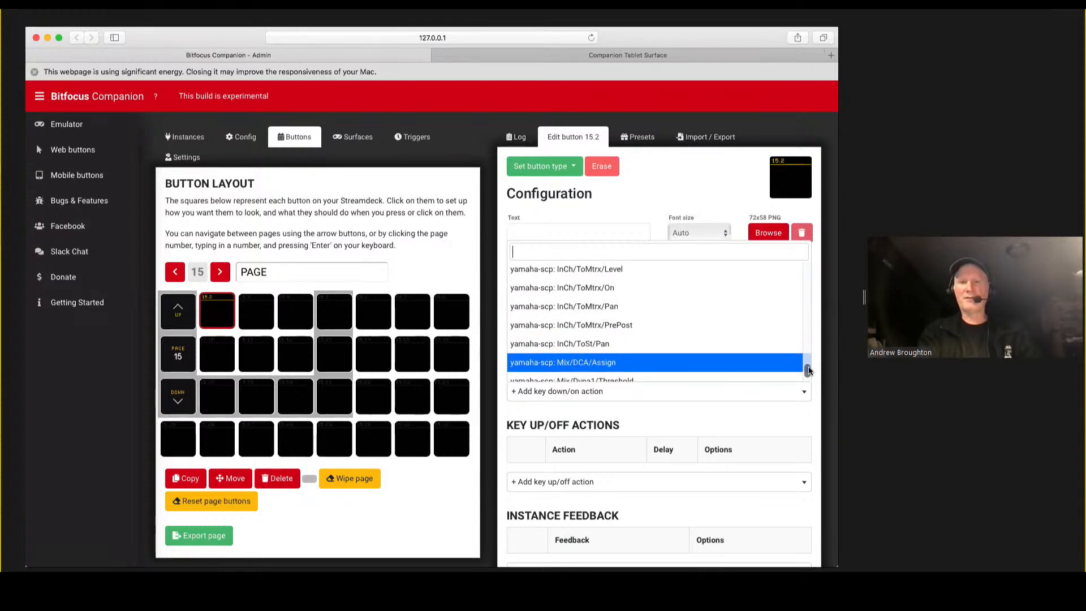
{"action": "scroll", "coordinate": [808, 372], "scroll_direction": "down", "scroll_amount": 3}
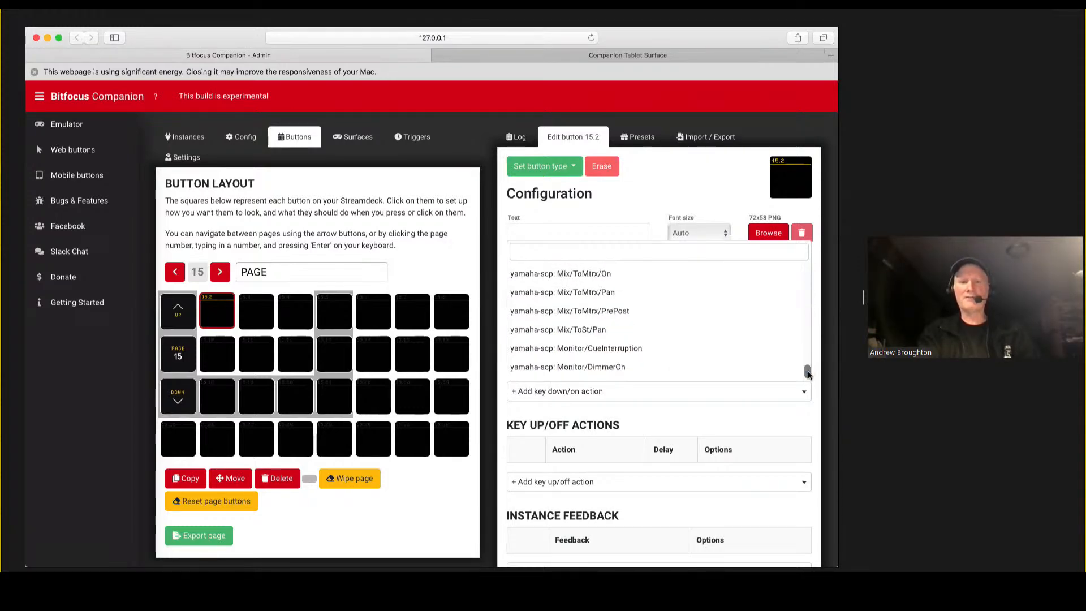
{"action": "scroll", "coordinate": [709, 349], "scroll_direction": "down", "scroll_amount": 3}
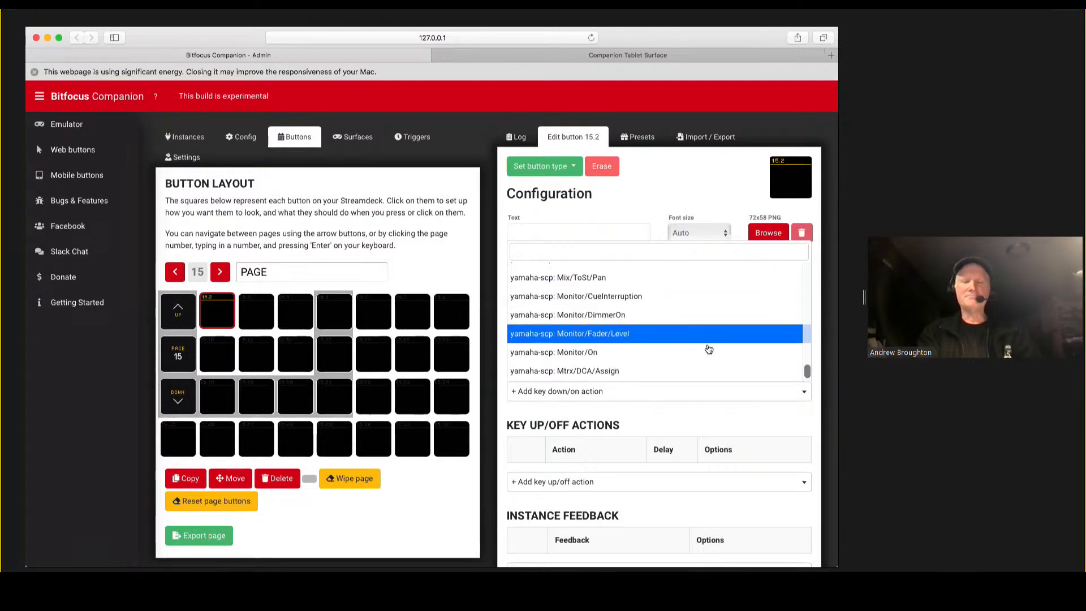
{"action": "scroll", "coordinate": [709, 349], "scroll_direction": "down", "scroll_amount": 3}
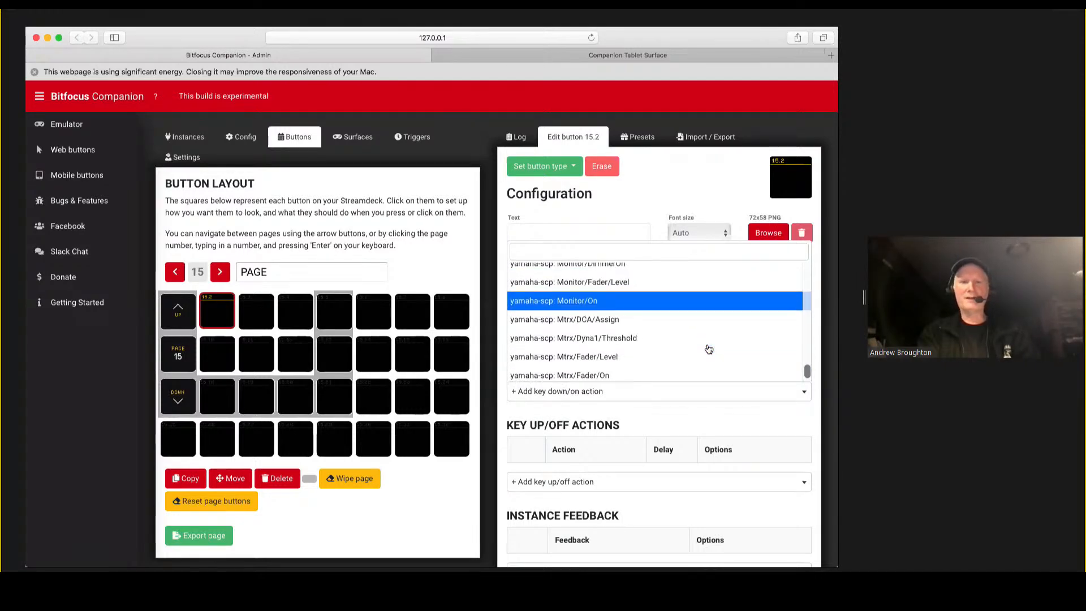
{"action": "scroll", "coordinate": [709, 349], "scroll_direction": "down", "scroll_amount": 5}
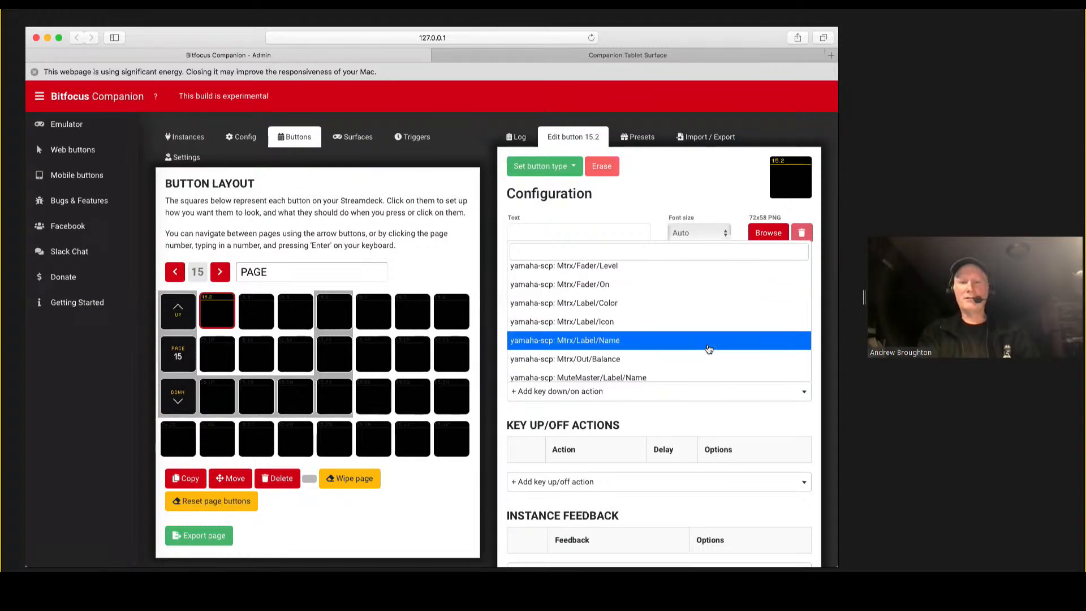
{"action": "scroll", "coordinate": [709, 349], "scroll_direction": "down", "scroll_amount": 4}
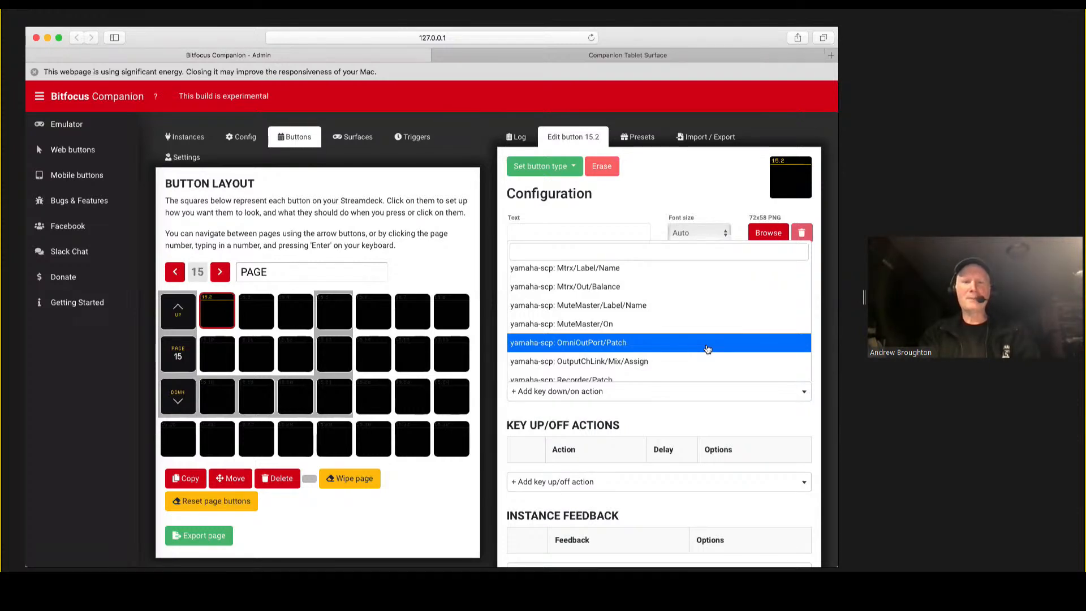
{"action": "key", "text": "Up"}
{"action": "key", "text": "Up"}
{"action": "key", "text": "Up"}
{"action": "key", "text": "Up"}
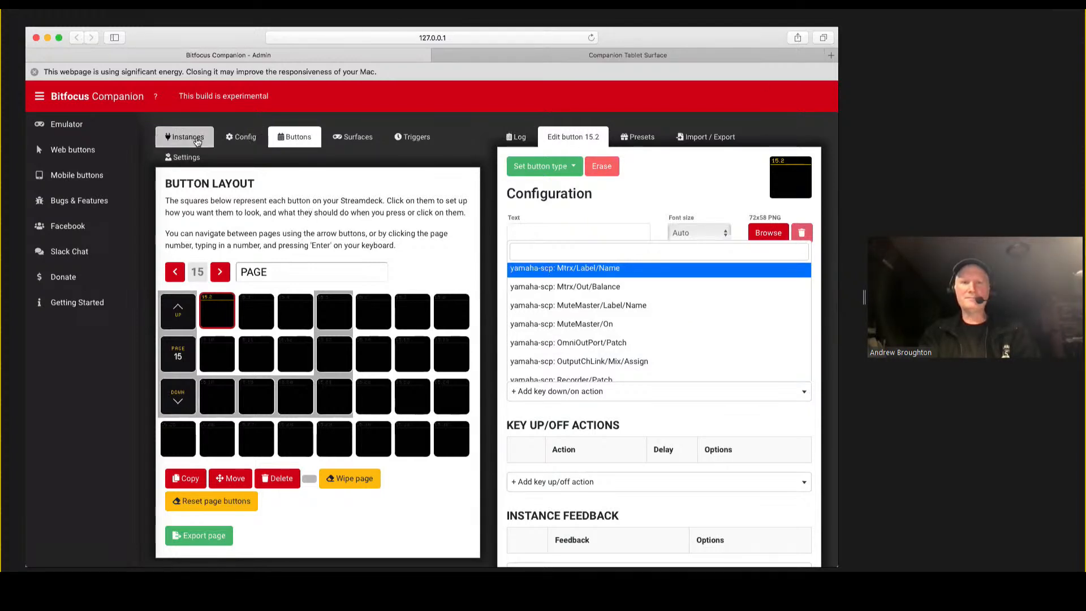
{"action": "left_click", "coordinate": [222, 307]}
Place the Record SCP Macro preset from the yamaha-scp Macros category onto button 15.2.
{"action": "left_click", "coordinate": [631, 138]}
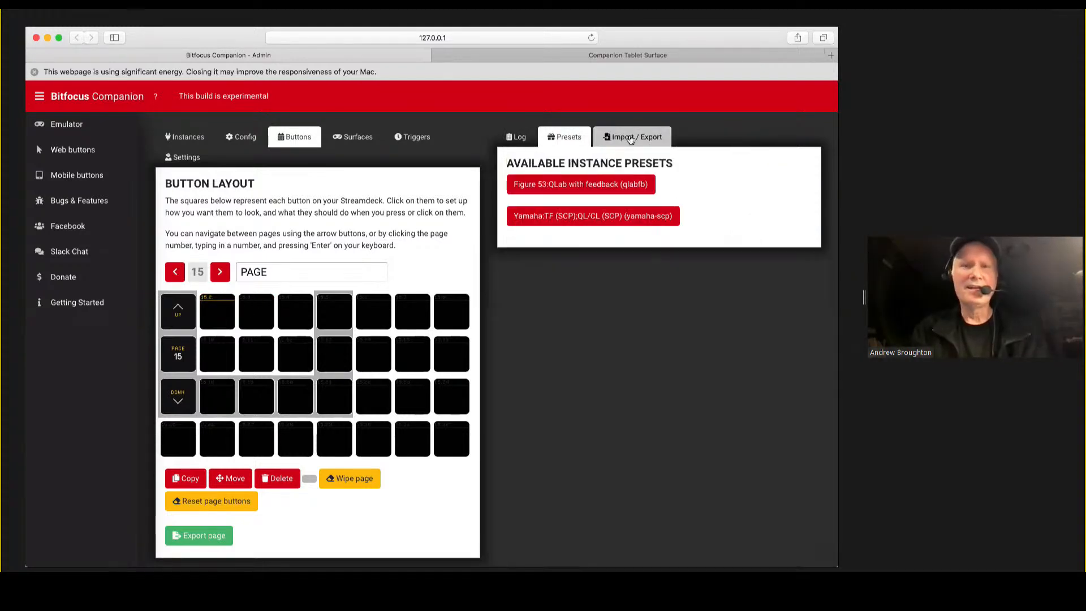
{"action": "left_click", "coordinate": [571, 220]}
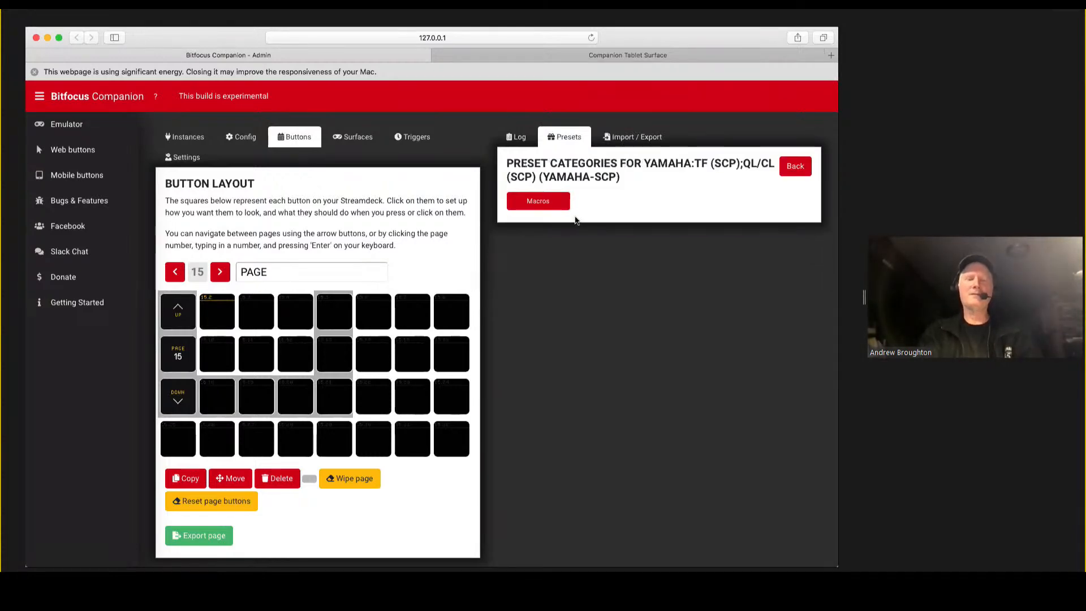
{"action": "left_click", "coordinate": [540, 202]}
{"action": "left_click_drag", "start_coordinate": [526, 218], "coordinate": [223, 313]}
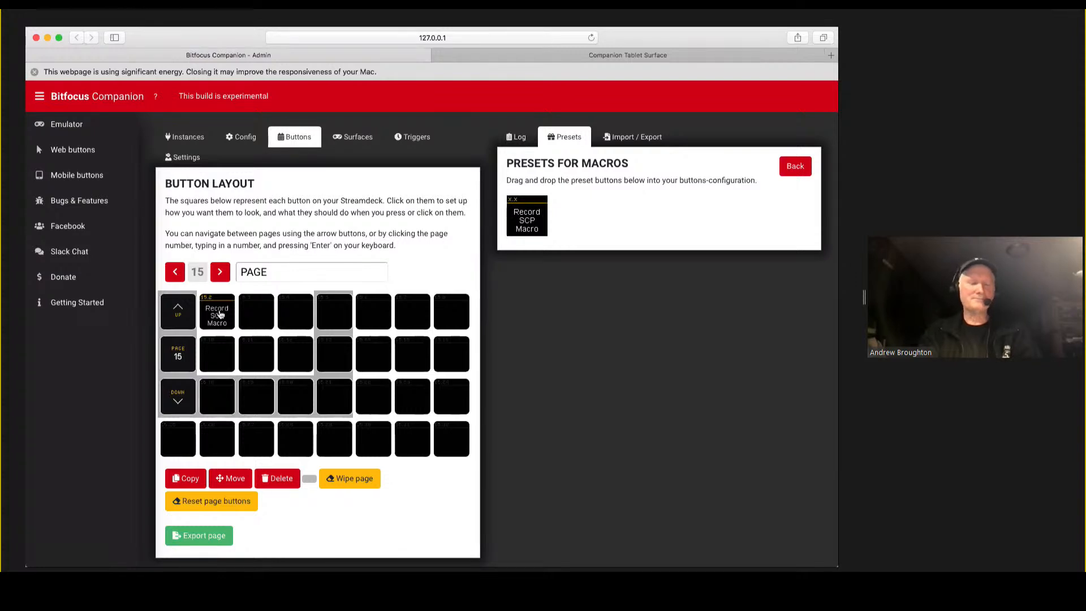
Switch to the emulator window, go up to page 15 and start recording a macro with the Record SCP Macro button.
{"action": "key", "text": "super+grave"}
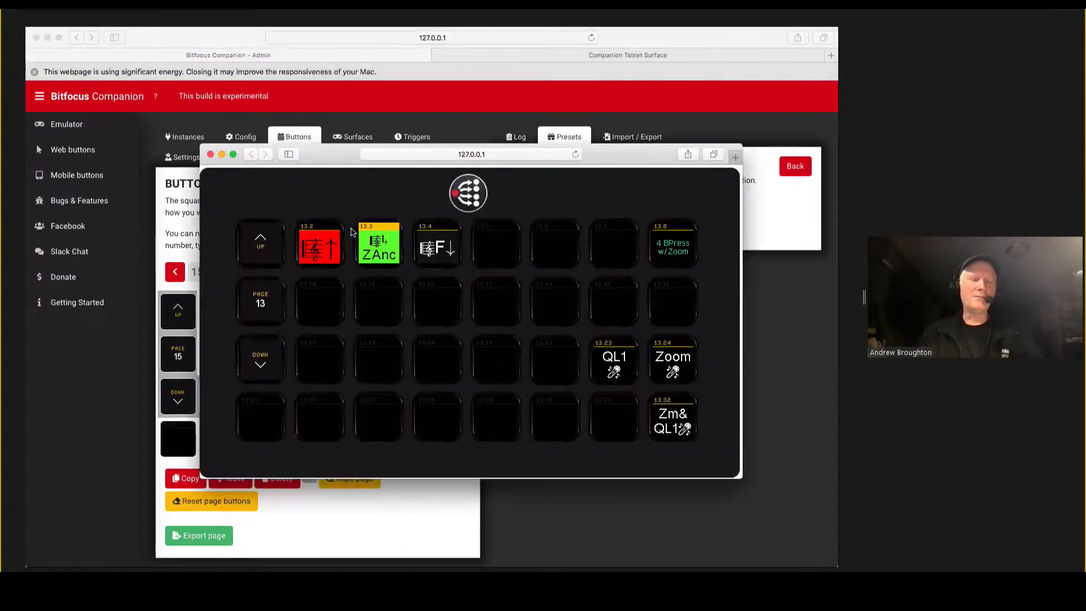
{"action": "left_click", "coordinate": [261, 242]}
{"action": "left_click", "coordinate": [261, 242]}
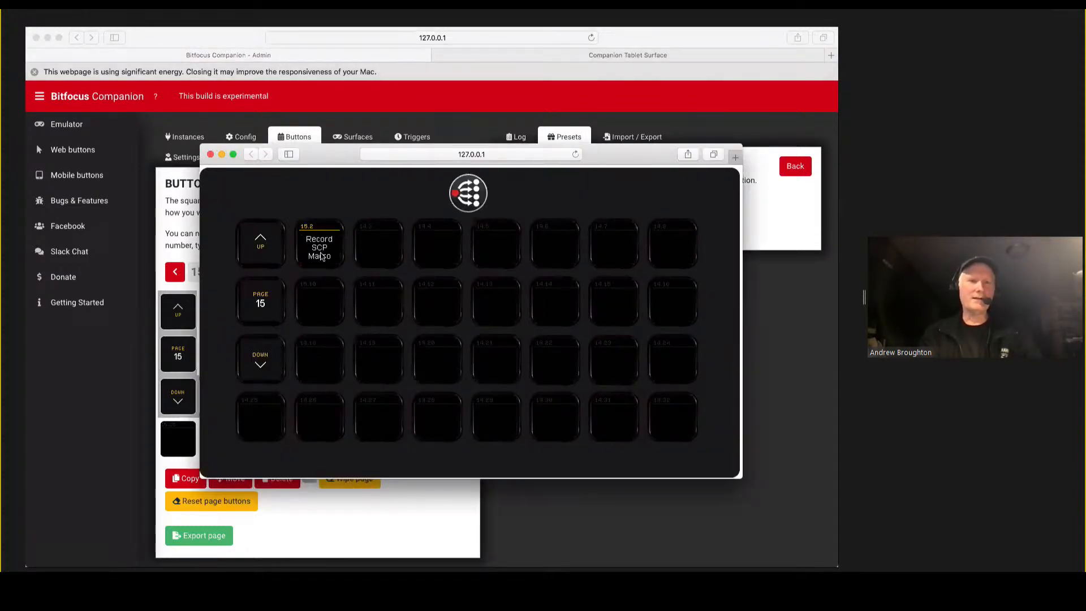
{"action": "left_click", "coordinate": [320, 247]}
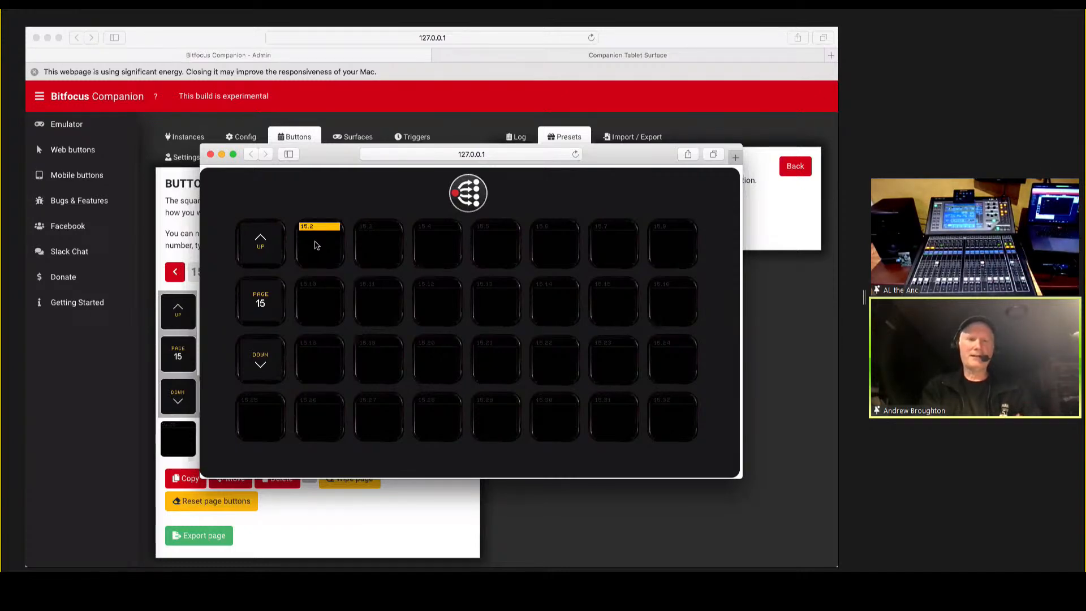
Return to the admin window, open button 15.2 for editing and examine its key down/on and key up/off actions.
{"action": "left_click", "coordinate": [117, 416]}
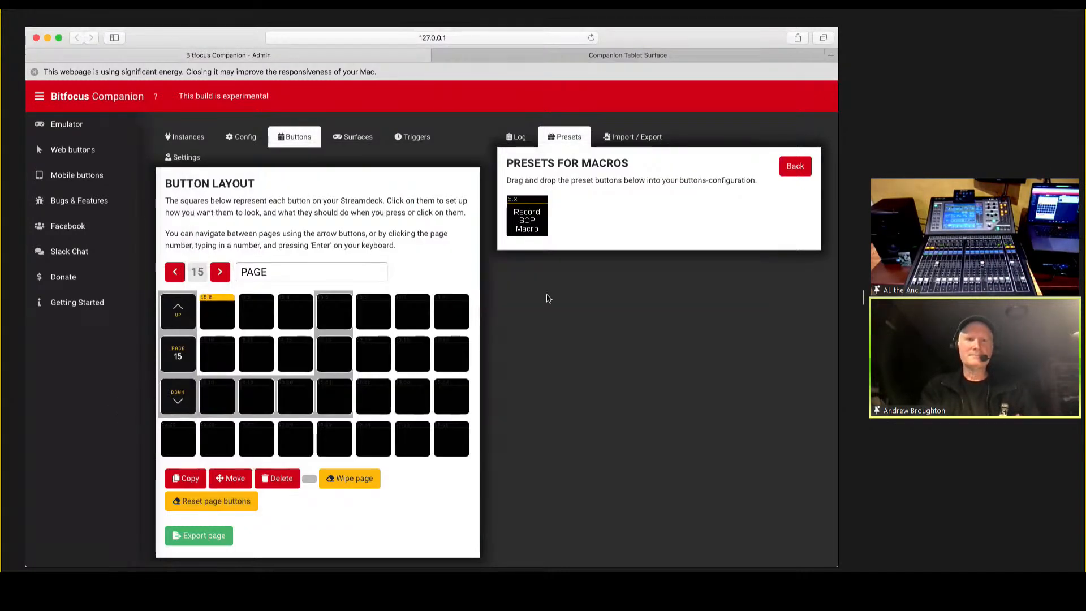
{"action": "left_click_drag", "start_coordinate": [212, 320], "coordinate": [212, 320]}
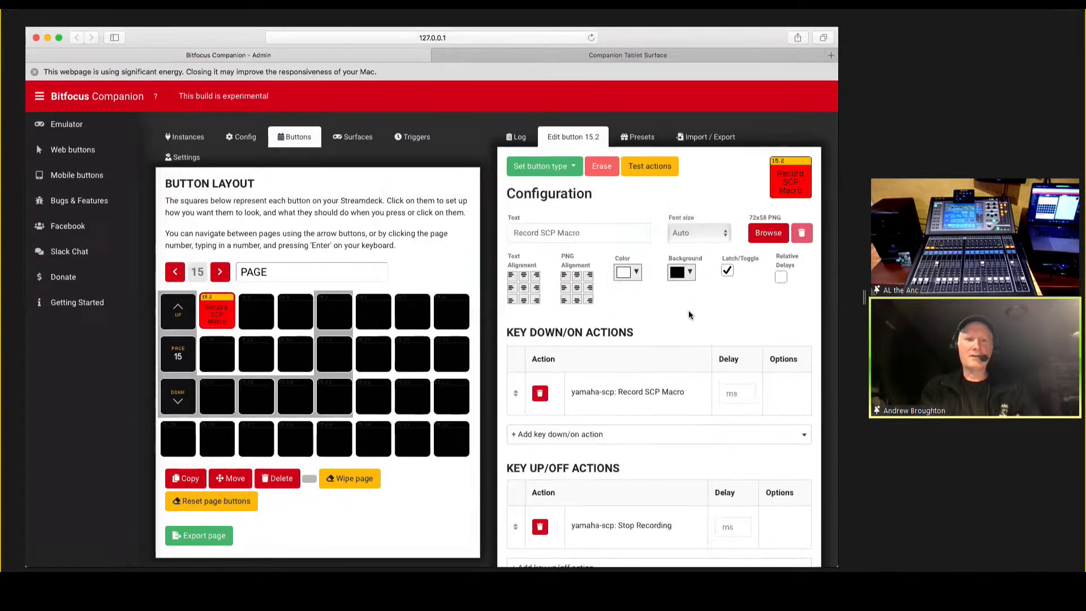
{"action": "scroll", "coordinate": [693, 322], "scroll_direction": "down", "scroll_amount": 3}
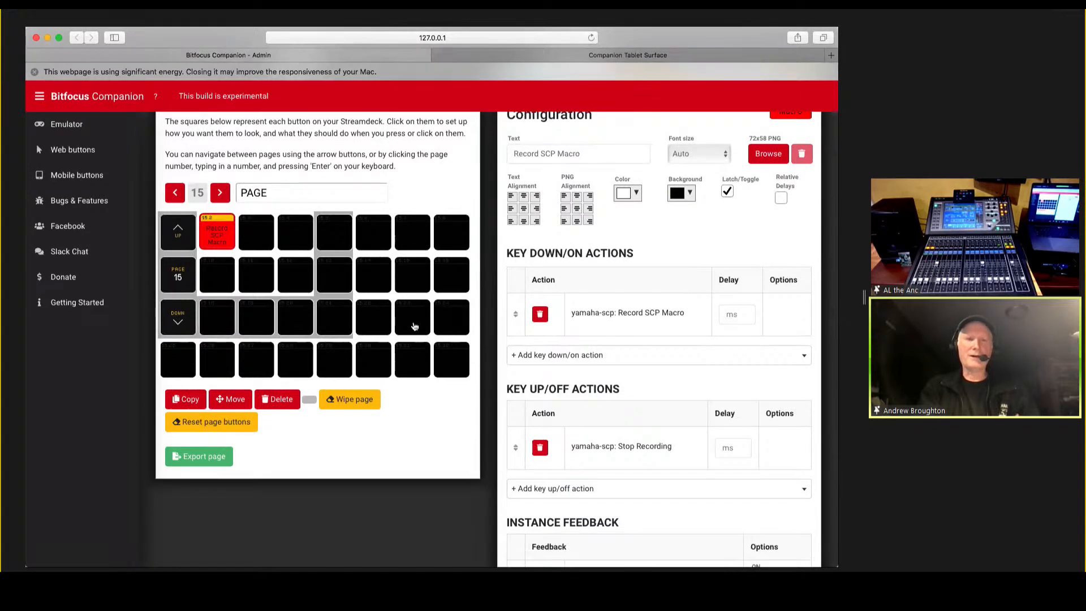
{"action": "scroll", "coordinate": [413, 326], "scroll_direction": "up", "scroll_amount": 3}
Stop the macro recording with button 15.2 in the emulator and return to the admin window.
{"action": "key", "text": "super+grave"}
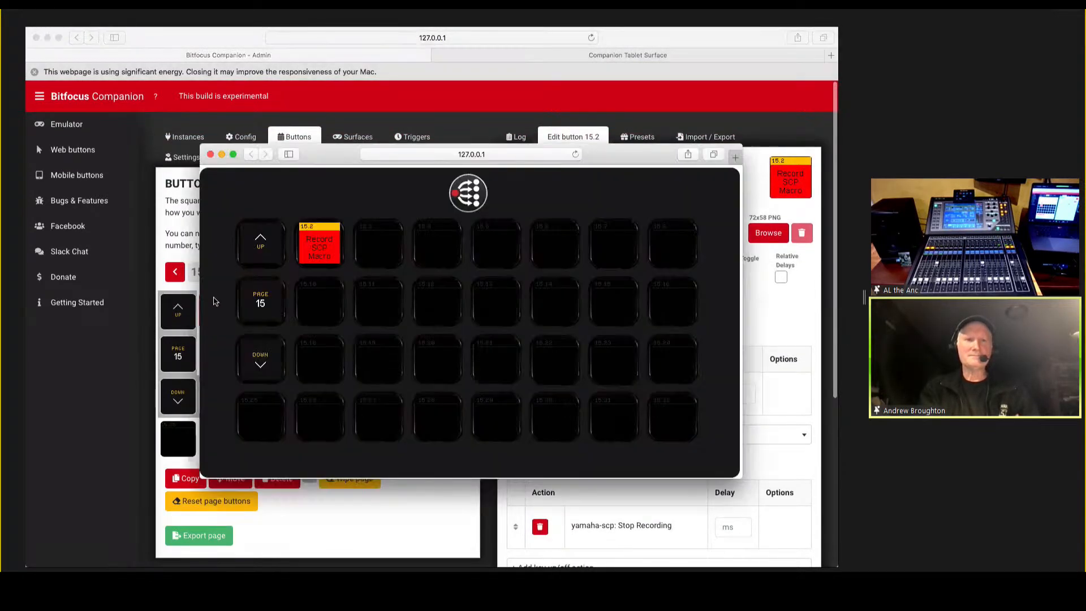
{"action": "left_click", "coordinate": [330, 250]}
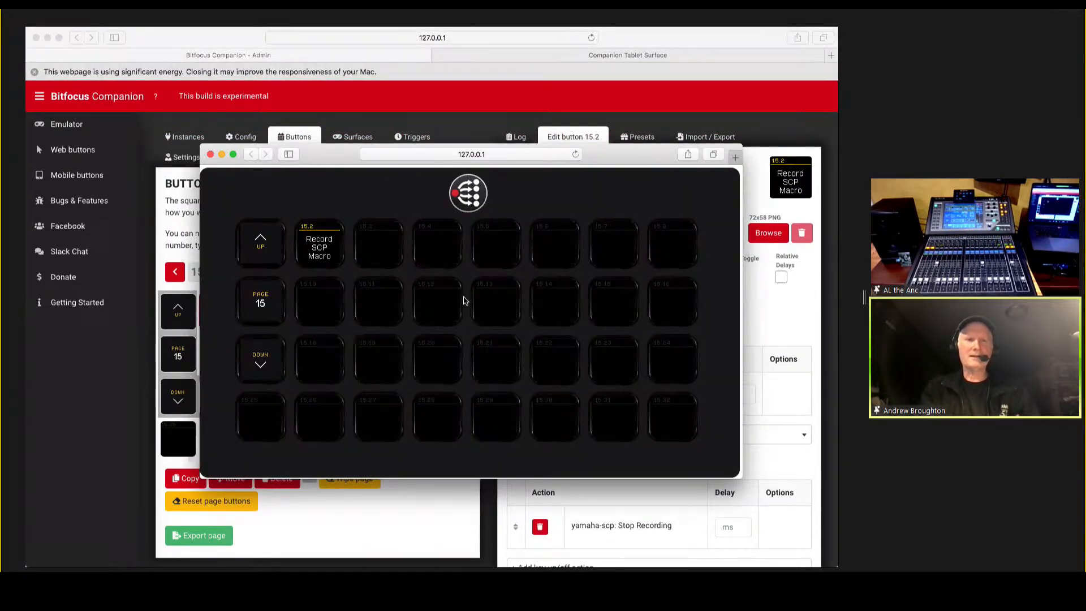
{"action": "key", "text": "super+grave"}
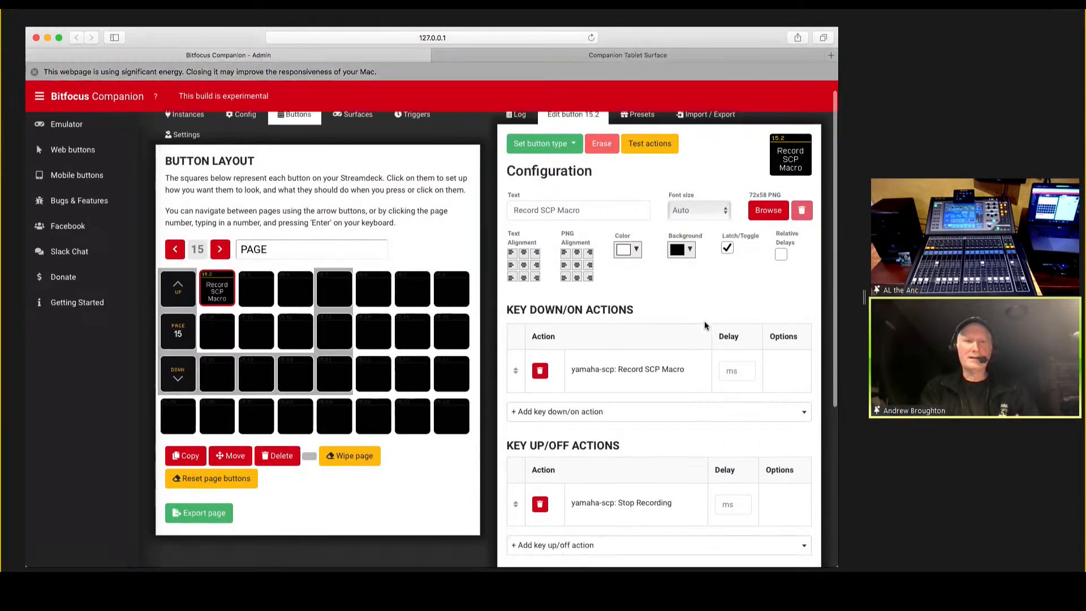
Place the recorded Macro 1 preset from the yamaha-scp Macros category onto button 15.3.
{"action": "scroll", "coordinate": [705, 325], "scroll_direction": "down", "scroll_amount": 1}
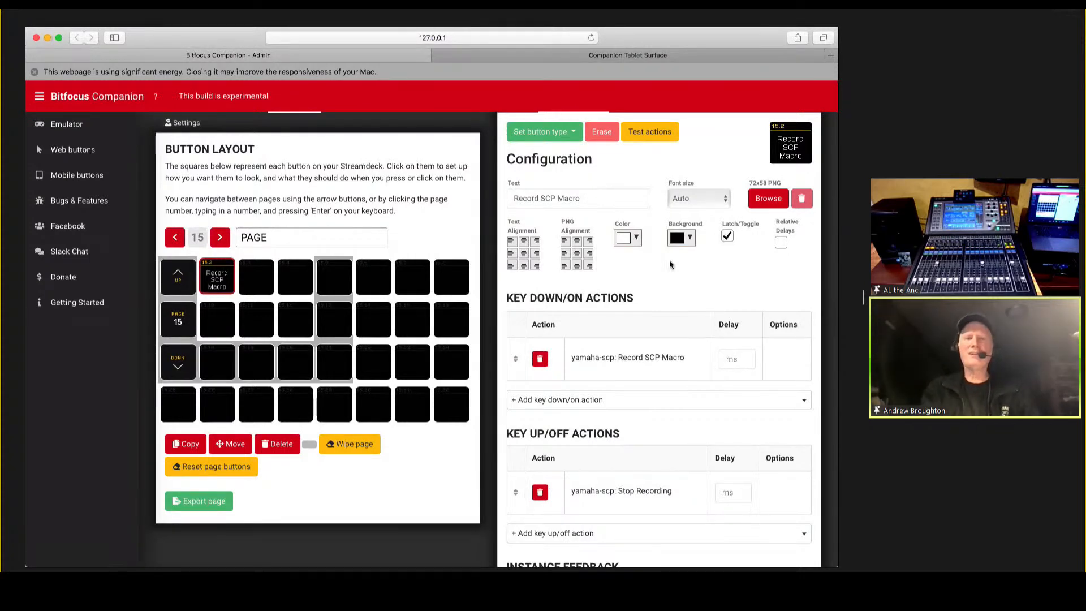
{"action": "scroll", "coordinate": [650, 263], "scroll_direction": "up", "scroll_amount": 1}
{"action": "left_click", "coordinate": [638, 137]}
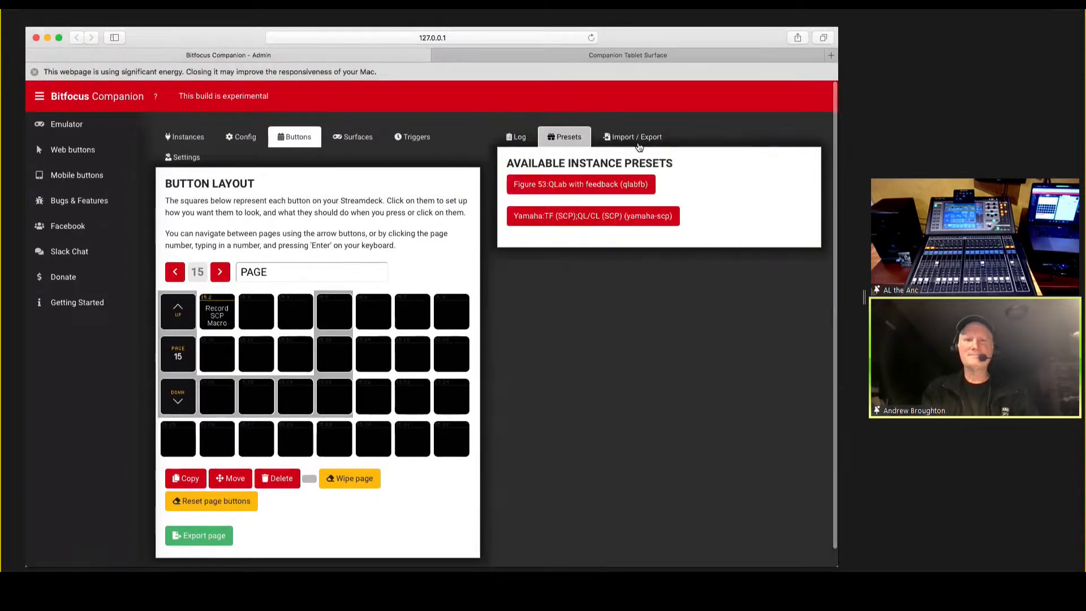
{"action": "left_click", "coordinate": [582, 221]}
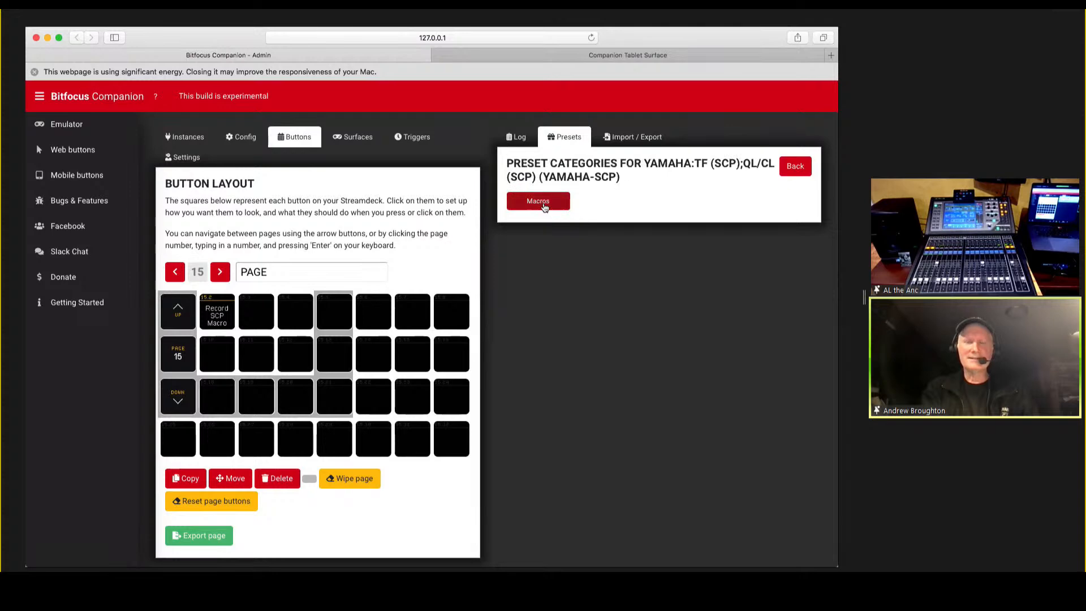
{"action": "left_click", "coordinate": [541, 207]}
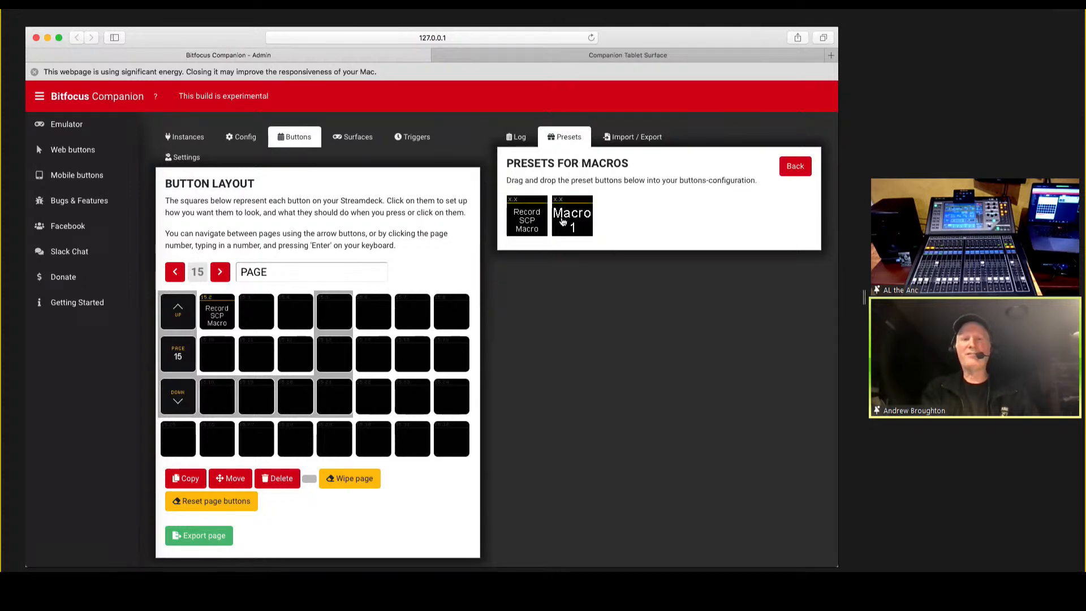
{"action": "left_click_drag", "start_coordinate": [574, 218], "coordinate": [255, 314]}
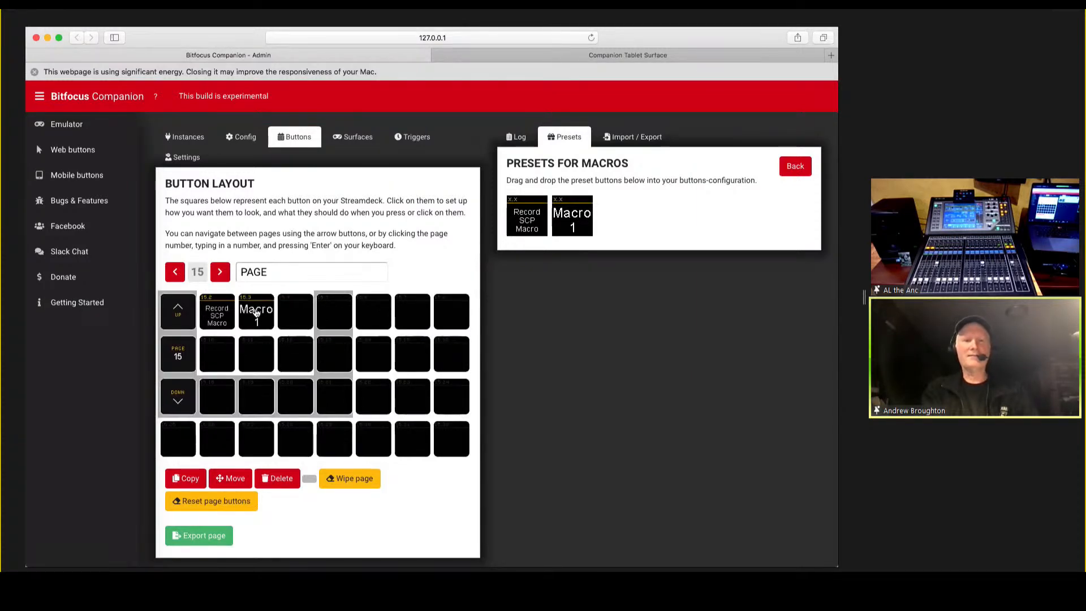
Open button 15.3 for editing and examine the recorded key down/on action and its options.
{"action": "left_click", "coordinate": [255, 314]}
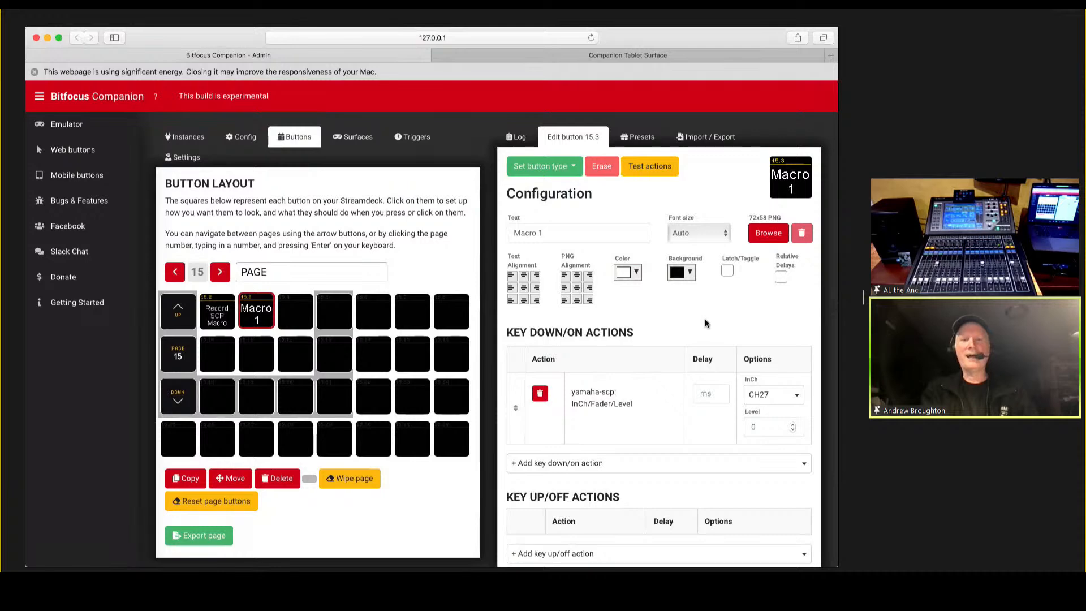
{"action": "scroll", "coordinate": [714, 321], "scroll_direction": "down", "scroll_amount": 5}
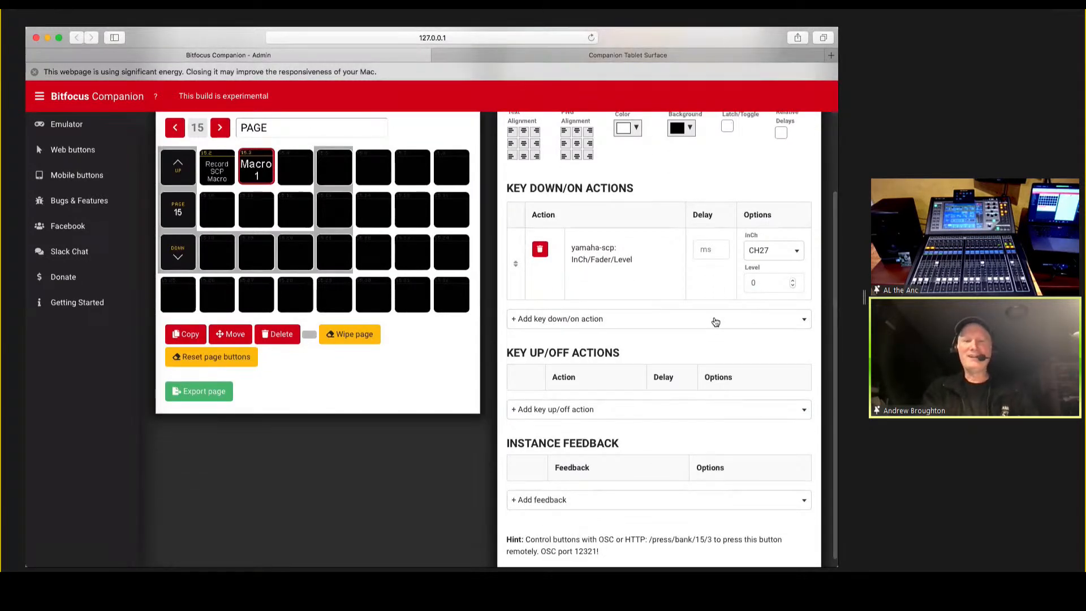
{"action": "scroll", "coordinate": [714, 320], "scroll_direction": "down", "scroll_amount": 1}
{"action": "scroll", "coordinate": [714, 319], "scroll_direction": "up", "scroll_amount": 5}
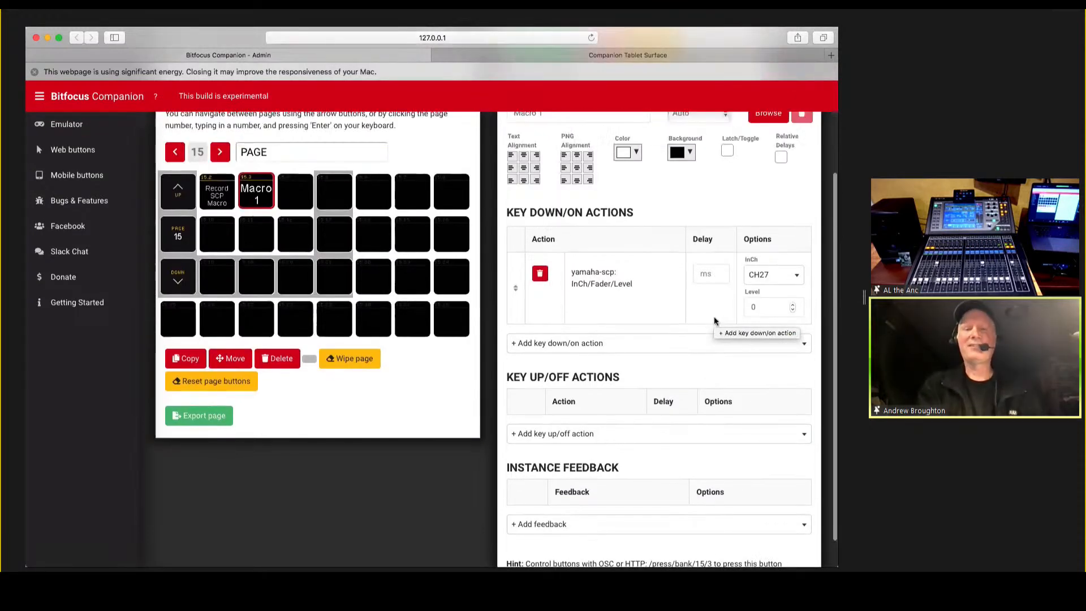
{"action": "scroll", "coordinate": [710, 327], "scroll_direction": "up", "scroll_amount": 1}
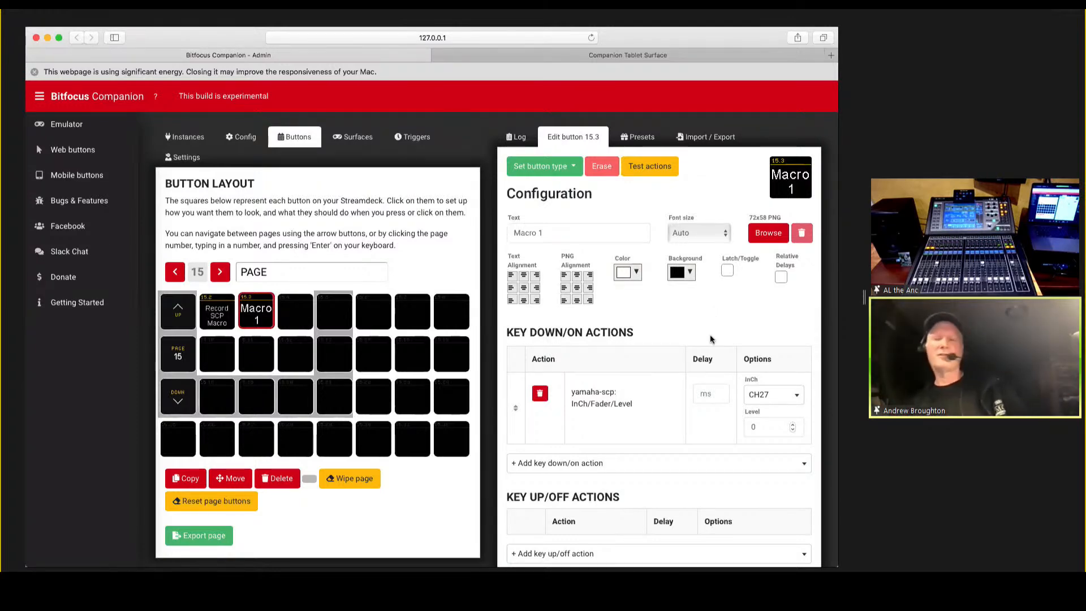
Examine the key down/on actions available for button 15.3, from the yamaha-MIDI2 entries through the yamaha-scp channel, mix, matrix and stereo commands.
{"action": "left_click", "coordinate": [804, 463]}
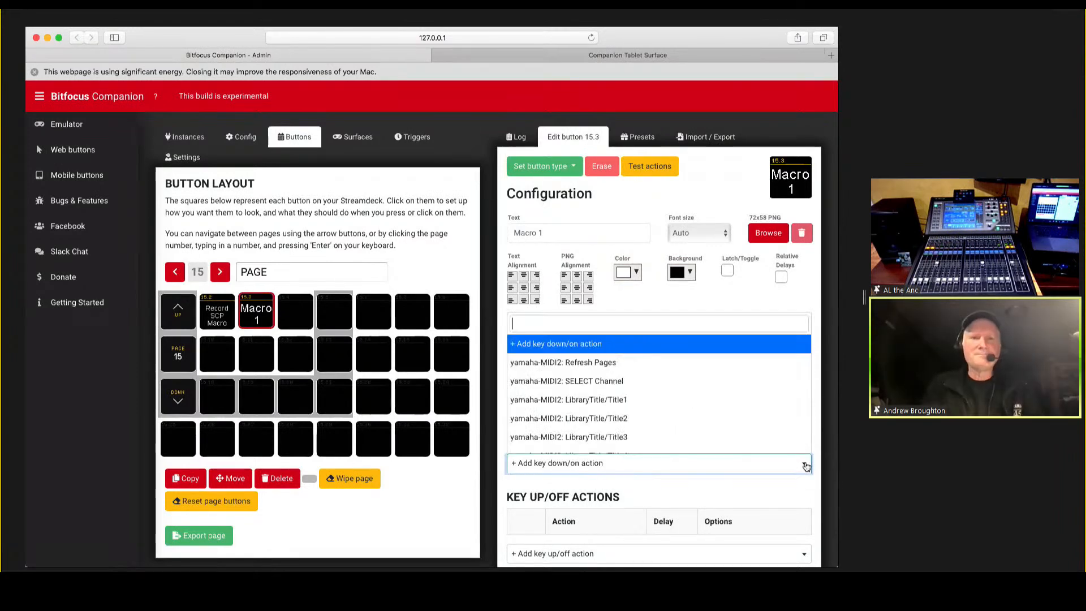
{"action": "scroll", "coordinate": [720, 425], "scroll_direction": "down", "scroll_amount": 3}
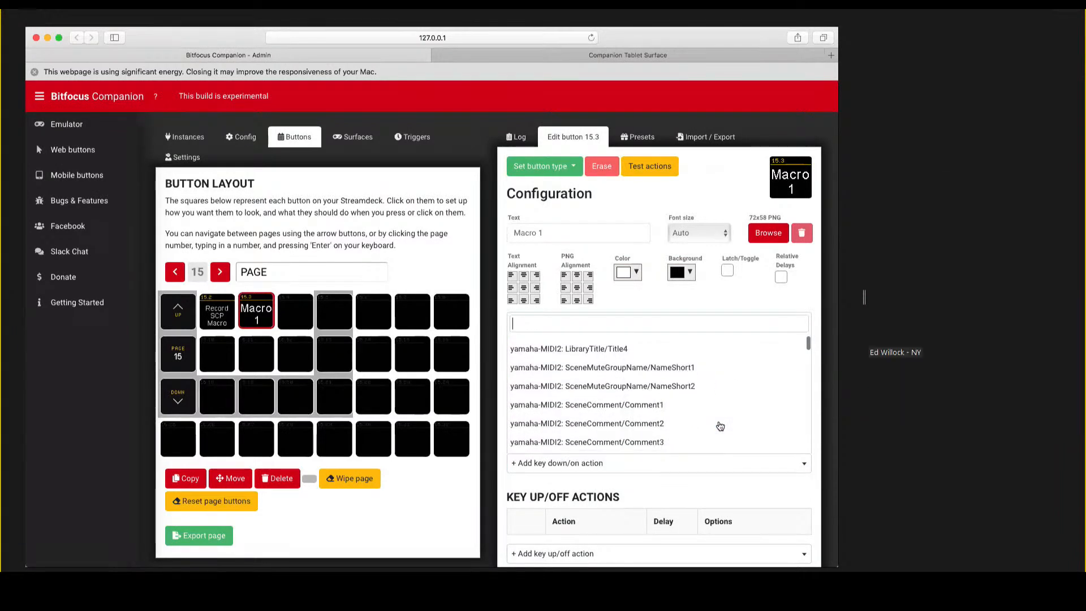
{"action": "scroll", "coordinate": [718, 426], "scroll_direction": "up", "scroll_amount": 3}
{"action": "scroll", "coordinate": [720, 427], "scroll_direction": "down", "scroll_amount": 10}
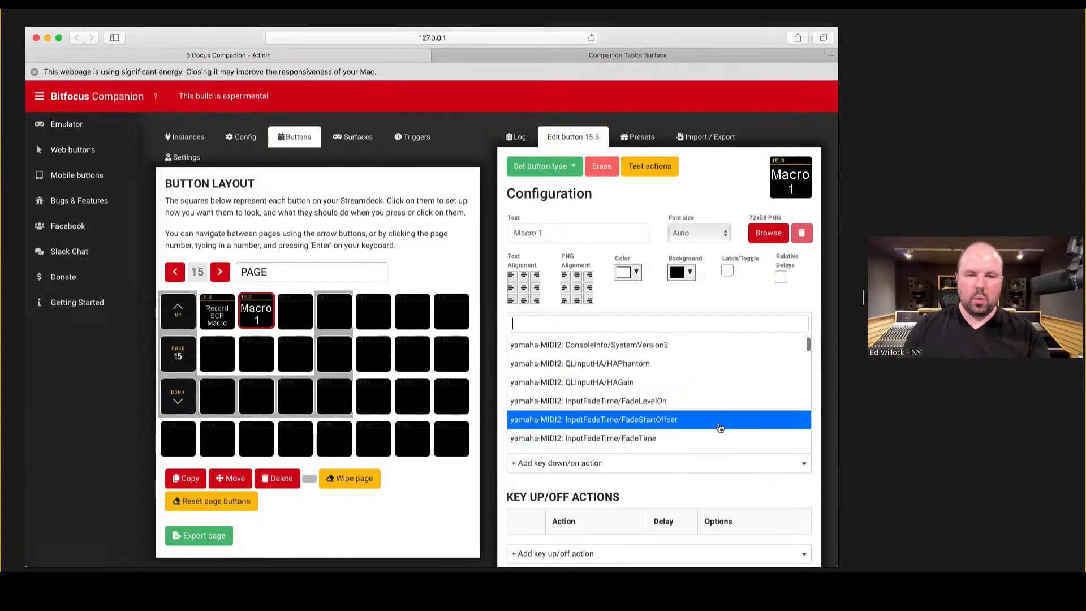
{"action": "scroll", "coordinate": [720, 427], "scroll_direction": "down", "scroll_amount": 10}
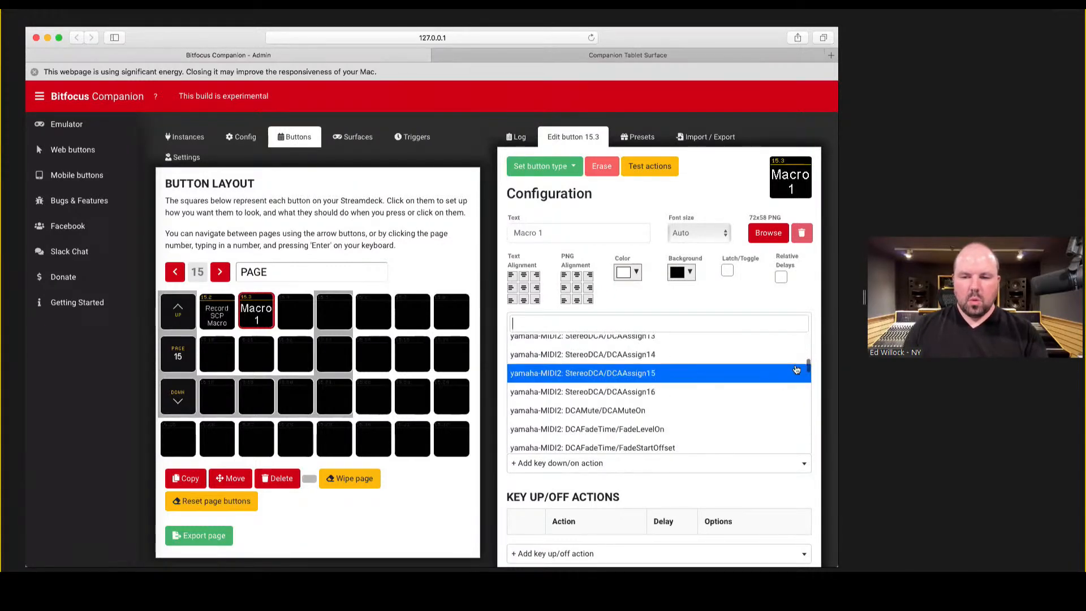
{"action": "left_click_drag", "start_coordinate": [807, 395], "coordinate": [808, 442]}
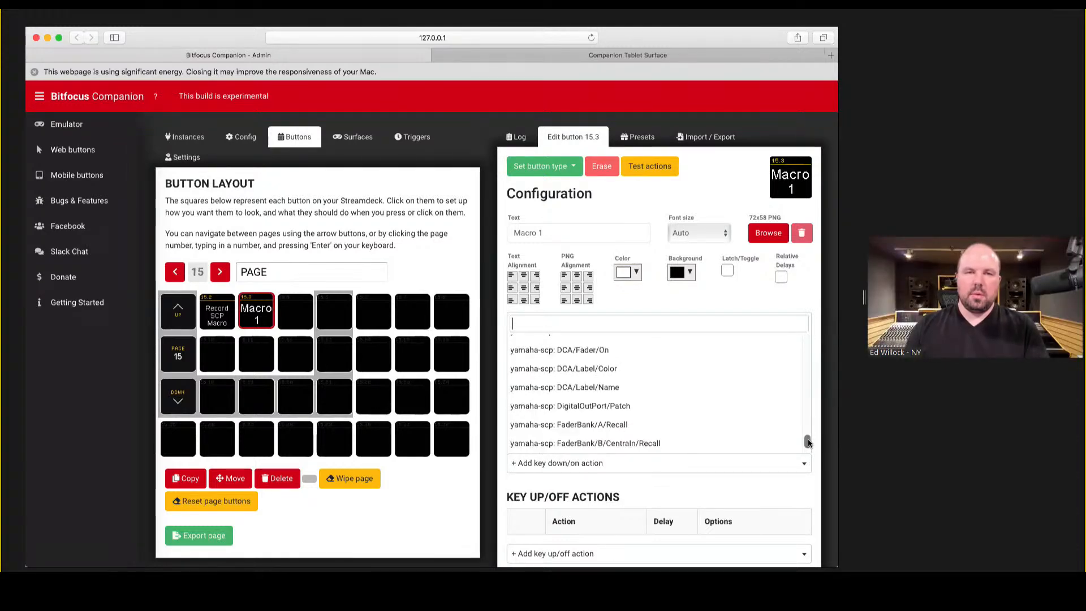
{"action": "scroll", "coordinate": [722, 402], "scroll_direction": "down", "scroll_amount": 1}
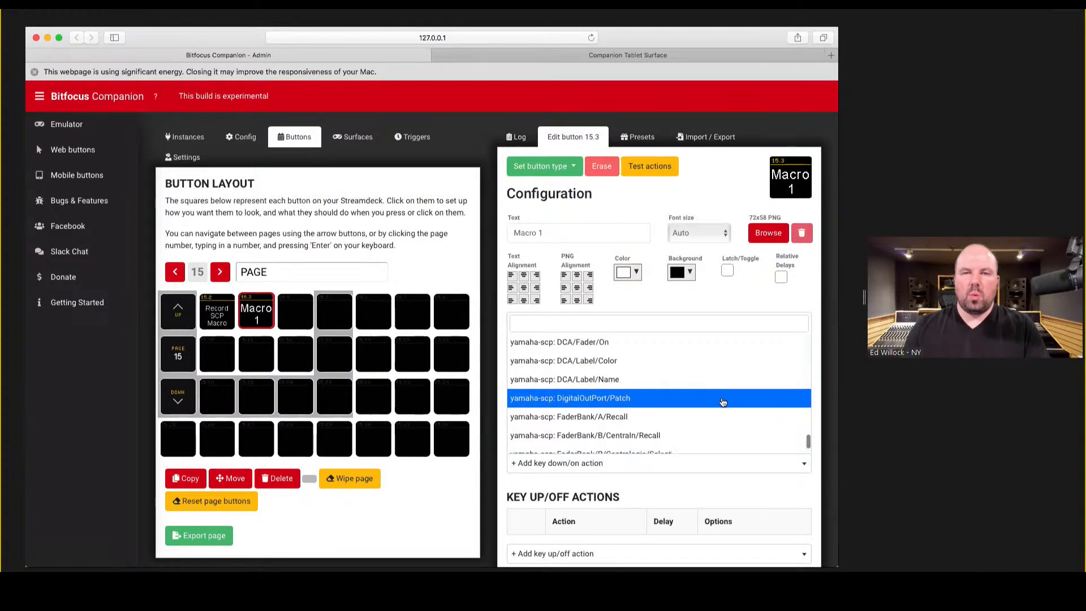
{"action": "scroll", "coordinate": [723, 402], "scroll_direction": "down", "scroll_amount": 5}
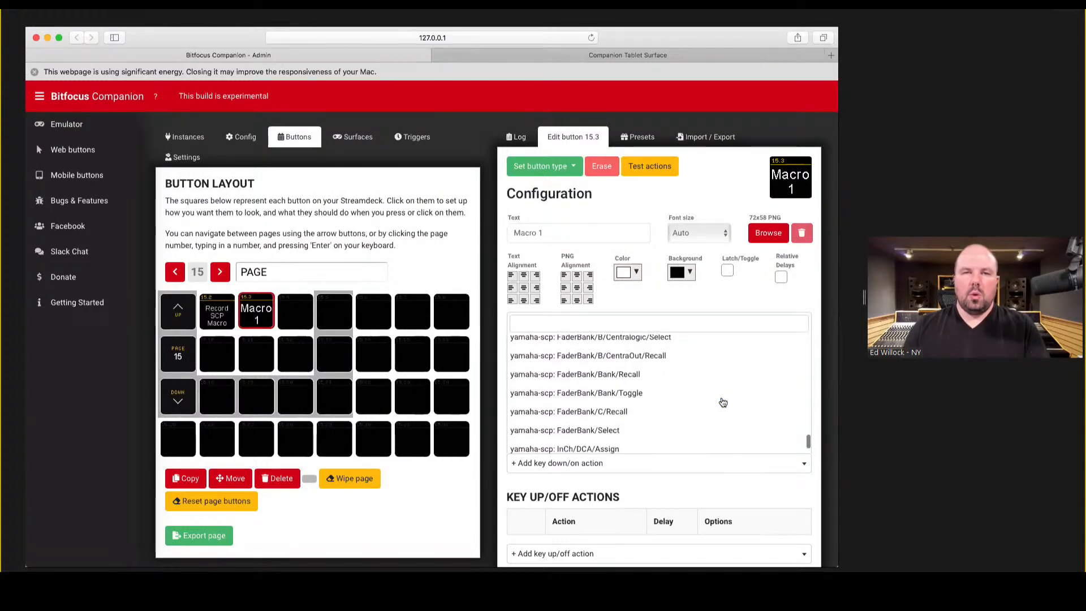
{"action": "scroll", "coordinate": [722, 402], "scroll_direction": "down", "scroll_amount": 5}
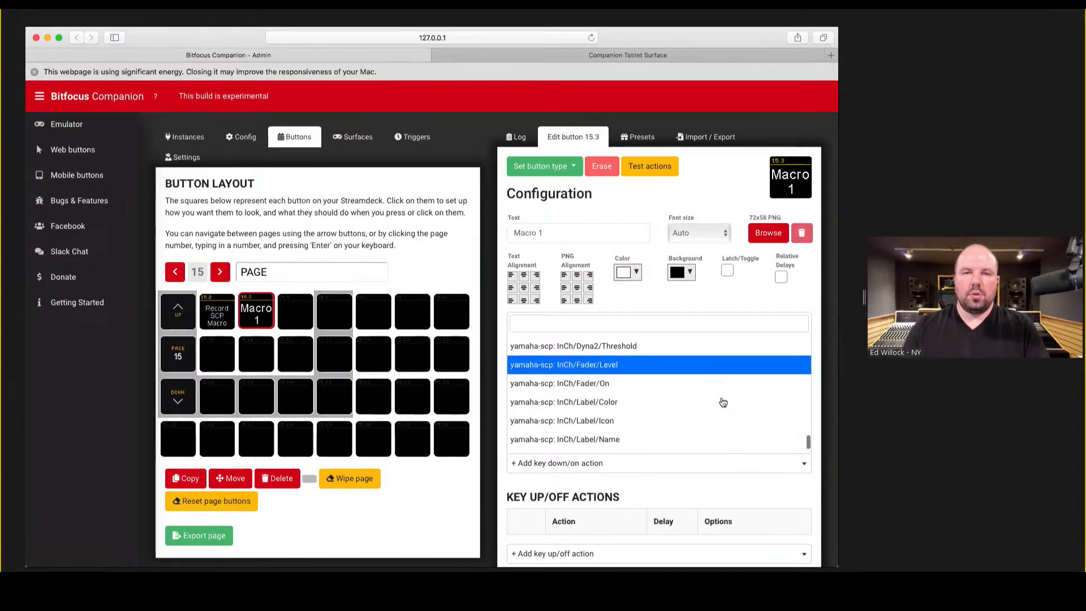
{"action": "scroll", "coordinate": [722, 402], "scroll_direction": "down", "scroll_amount": 5}
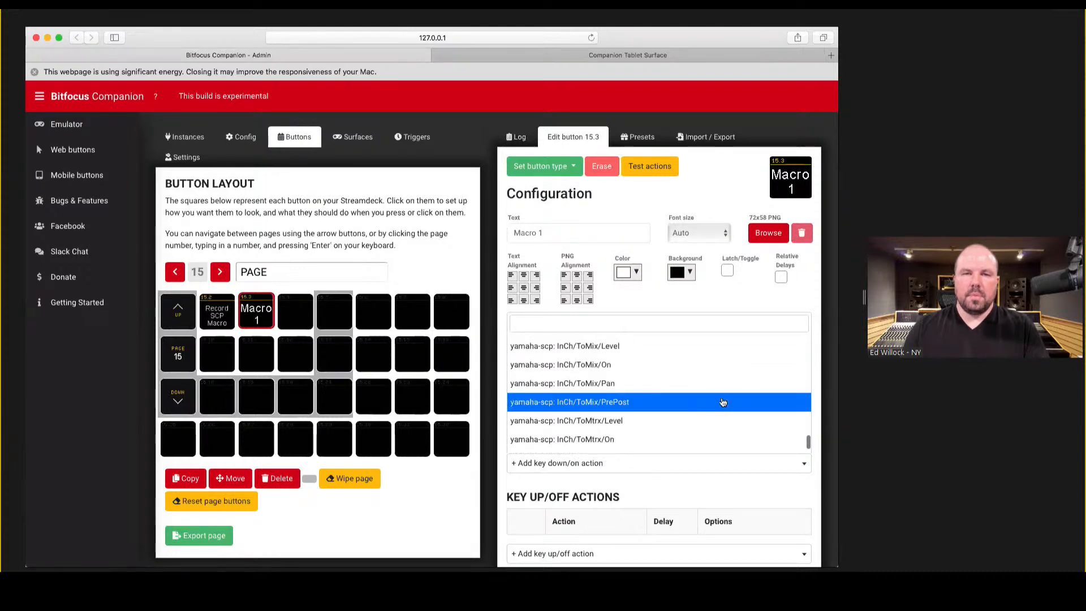
{"action": "scroll", "coordinate": [722, 402], "scroll_direction": "down", "scroll_amount": 5}
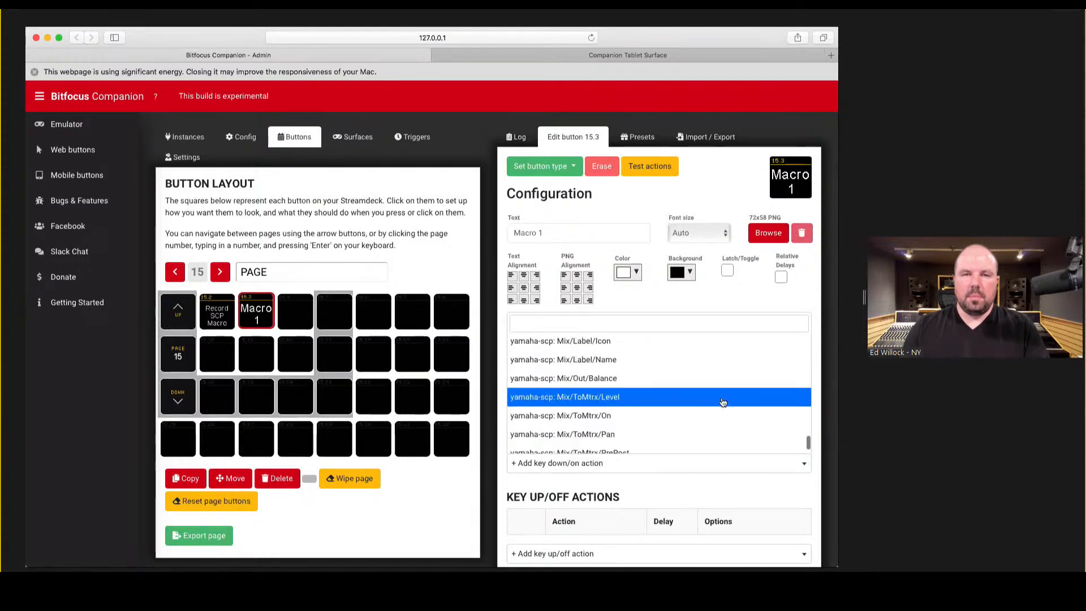
{"action": "scroll", "coordinate": [722, 402], "scroll_direction": "down", "scroll_amount": 5}
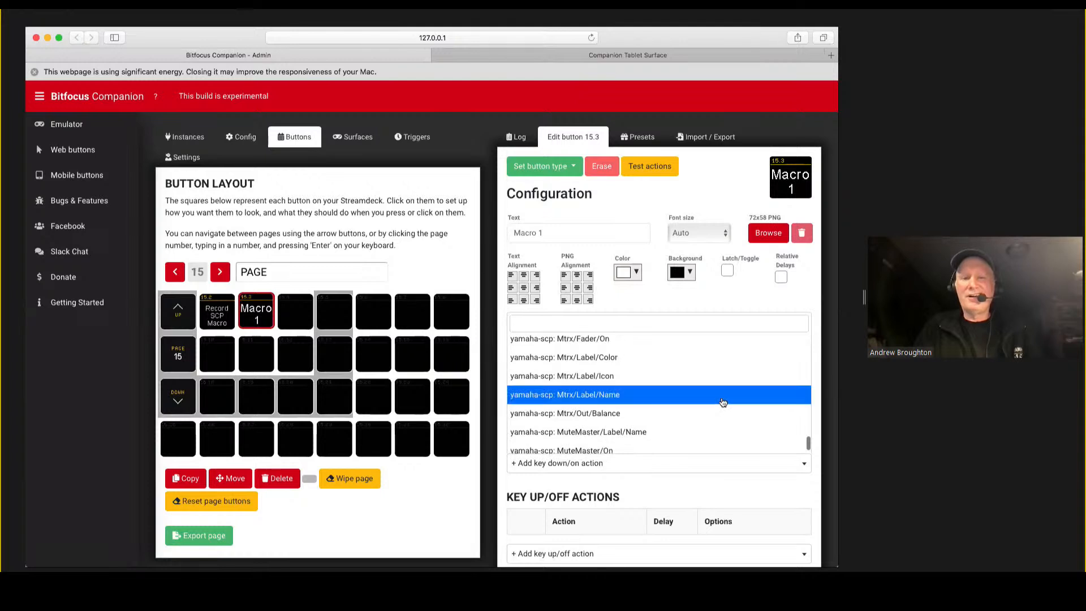
{"action": "scroll", "coordinate": [722, 402], "scroll_direction": "down", "scroll_amount": 5}
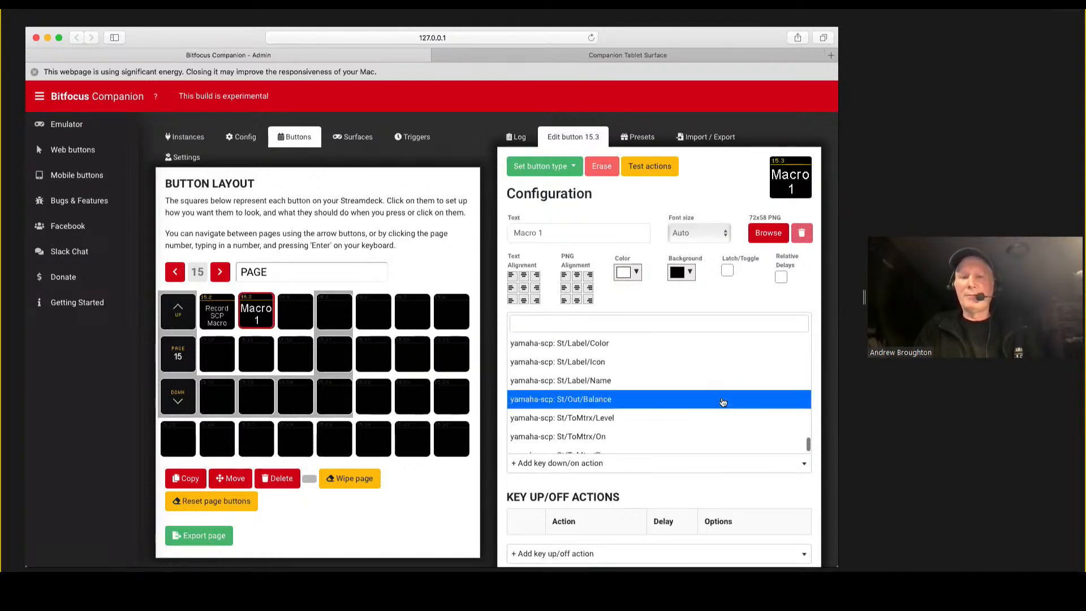
{"action": "scroll", "coordinate": [722, 402], "scroll_direction": "down", "scroll_amount": 5}
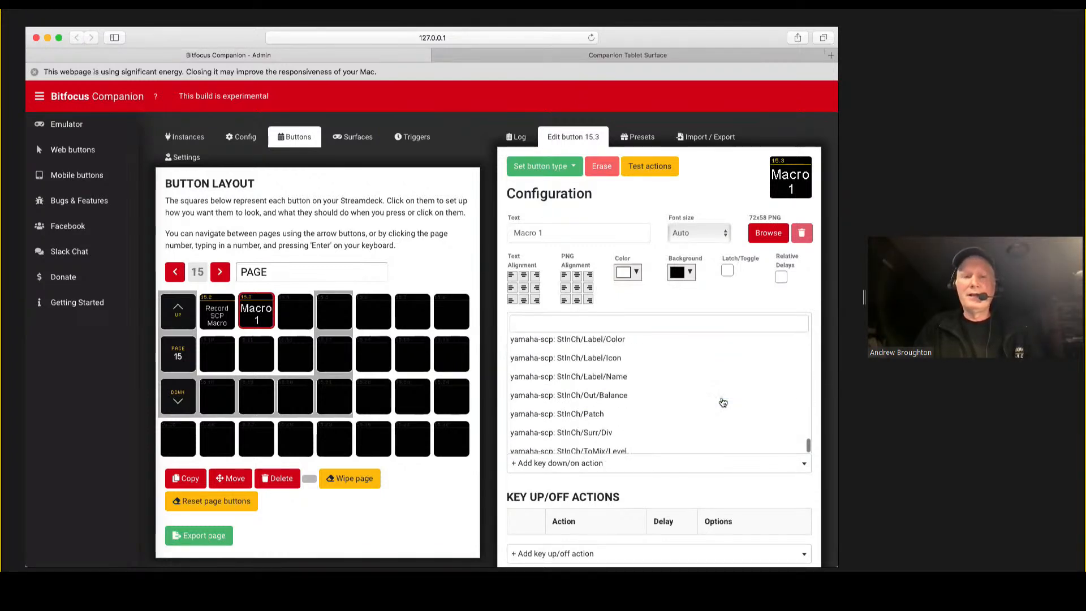
{"action": "scroll", "coordinate": [722, 402], "scroll_direction": "down", "scroll_amount": 4}
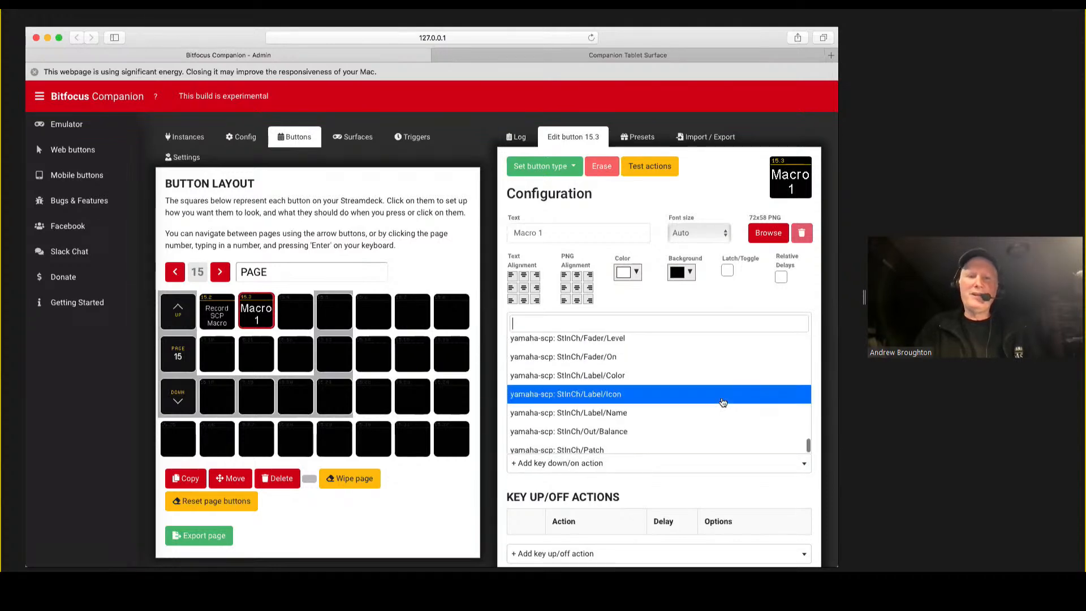
{"action": "scroll", "coordinate": [722, 403], "scroll_direction": "up", "scroll_amount": 5}
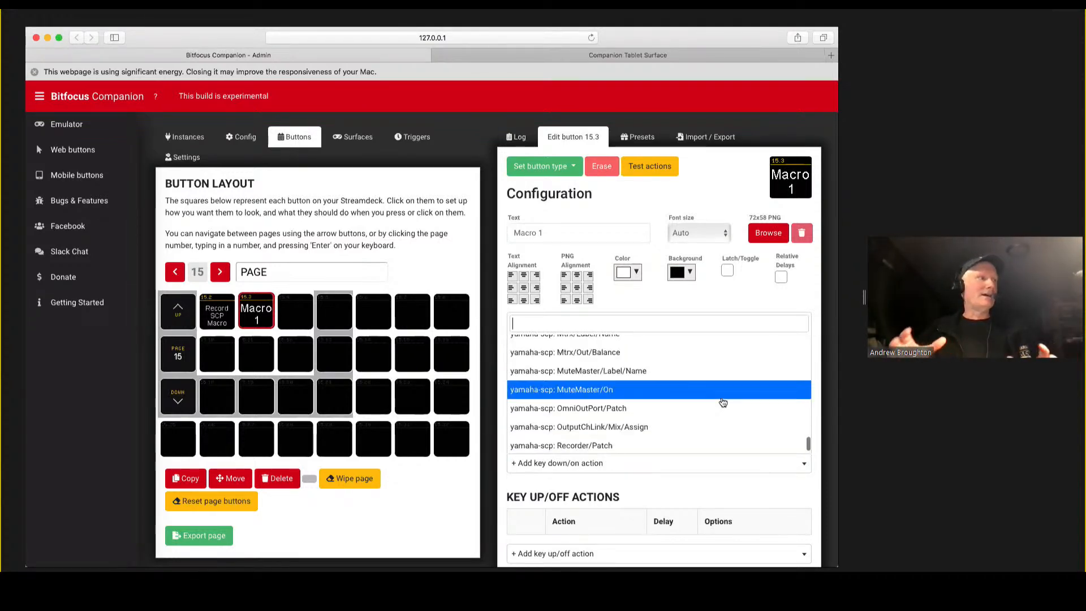
{"action": "scroll", "coordinate": [722, 402], "scroll_direction": "down", "scroll_amount": 3}
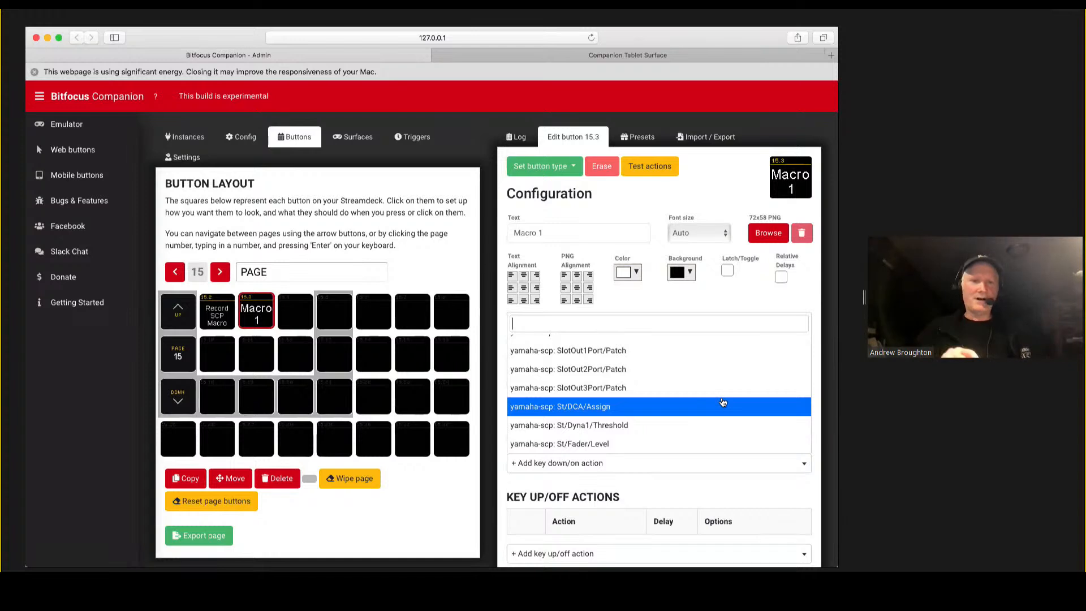
{"action": "scroll", "coordinate": [722, 402], "scroll_direction": "down", "scroll_amount": 1}
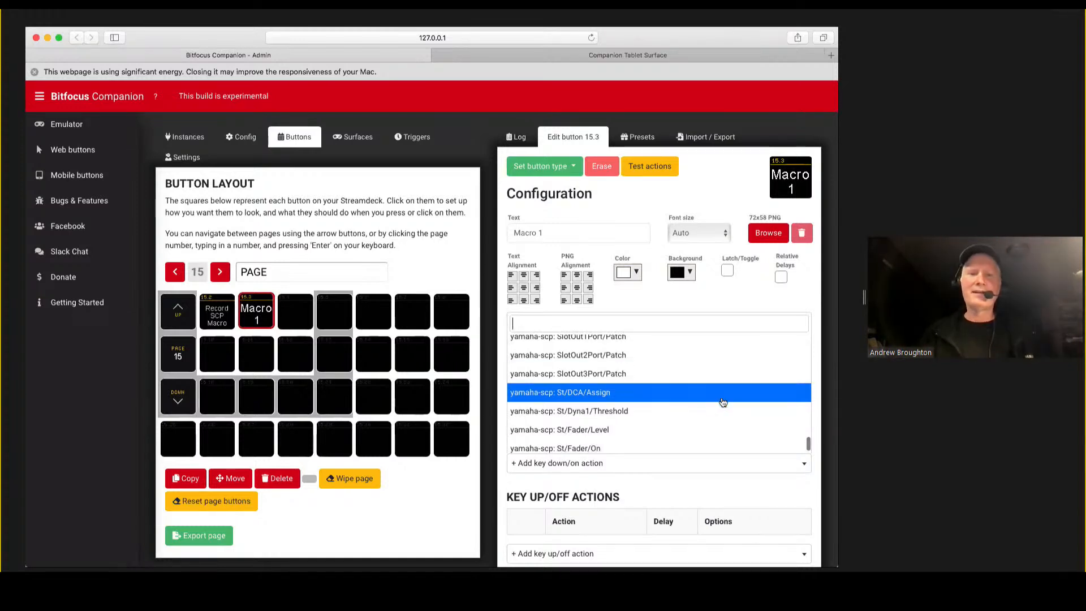
{"action": "scroll", "coordinate": [722, 403], "scroll_direction": "down", "scroll_amount": 2}
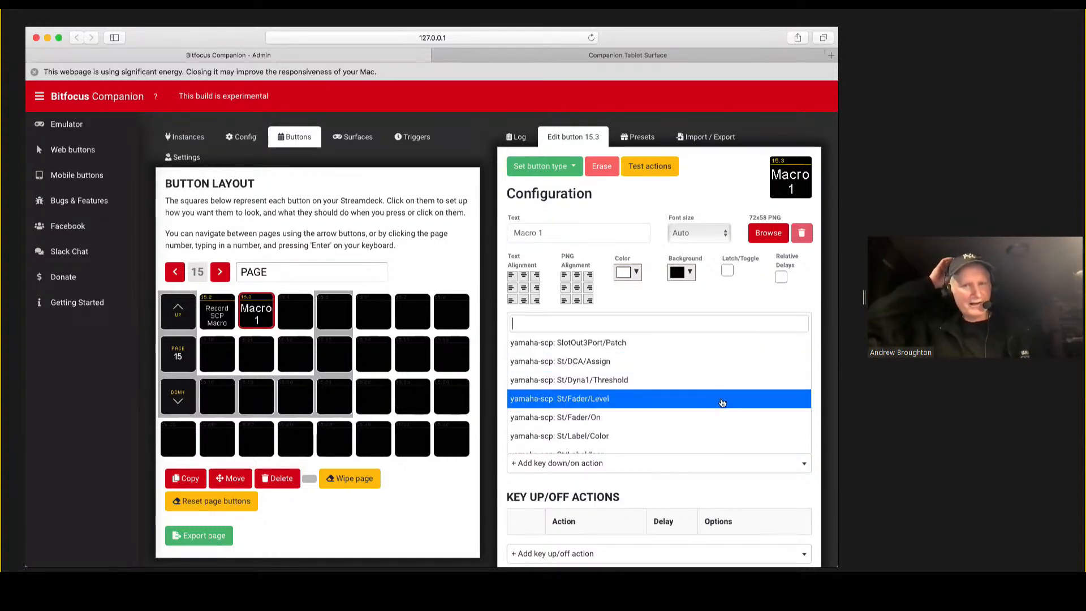
{"action": "scroll", "coordinate": [722, 402], "scroll_direction": "down", "scroll_amount": 4}
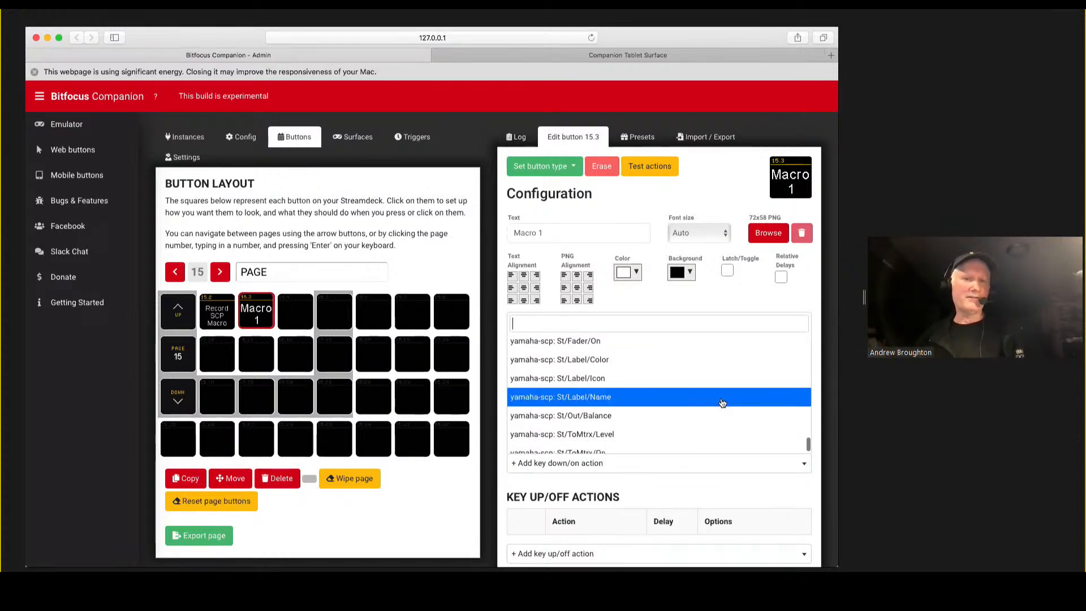
{"action": "scroll", "coordinate": [722, 402], "scroll_direction": "down", "scroll_amount": 3}
{"action": "scroll", "coordinate": [722, 403], "scroll_direction": "down", "scroll_amount": 1}
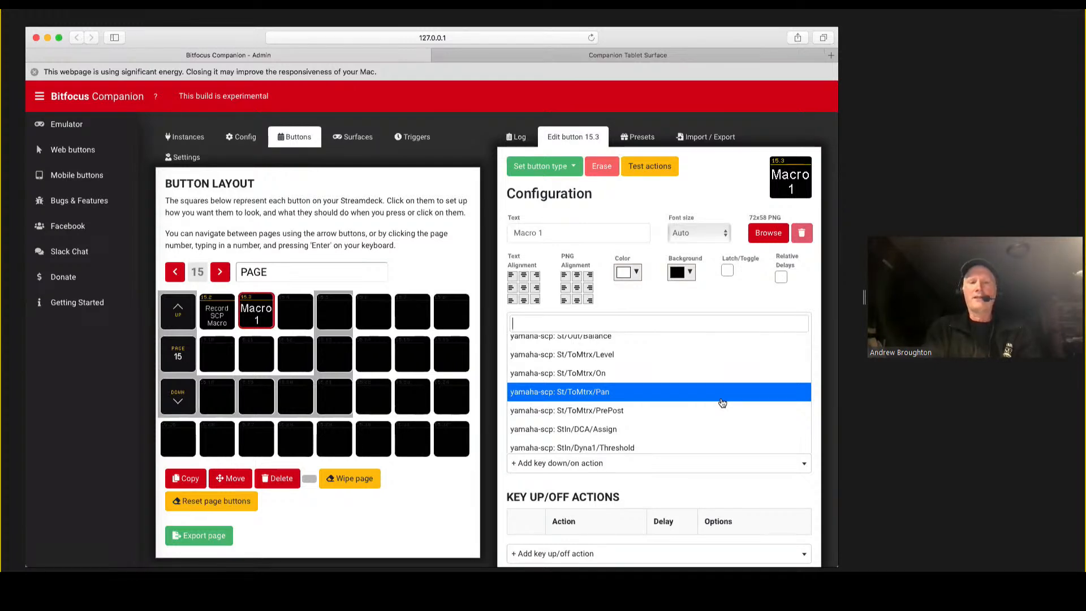
{"action": "key", "text": "Down"}
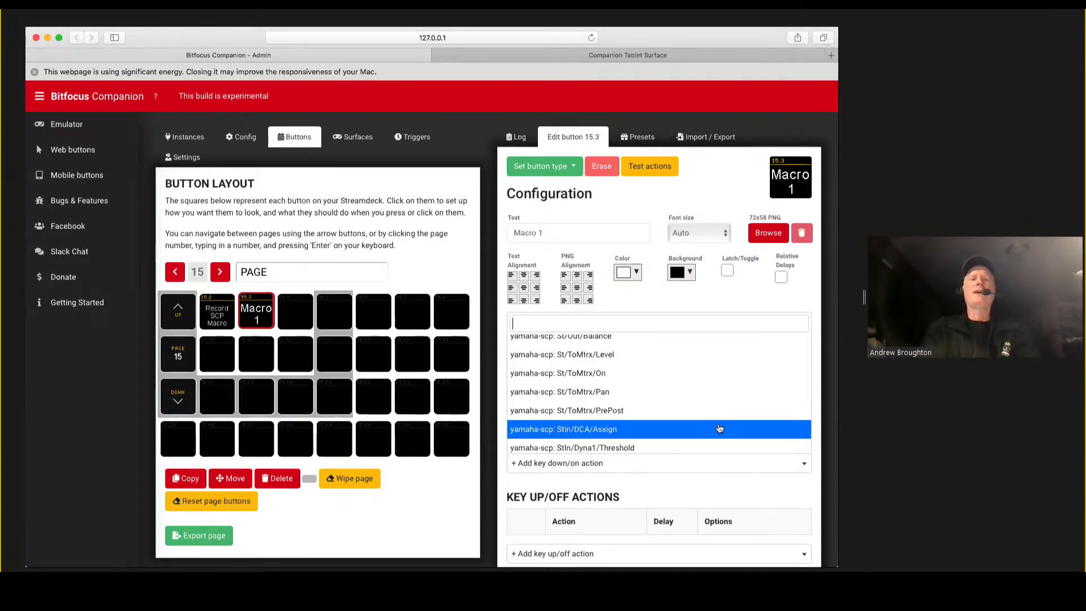
{"action": "key", "text": "Up"}
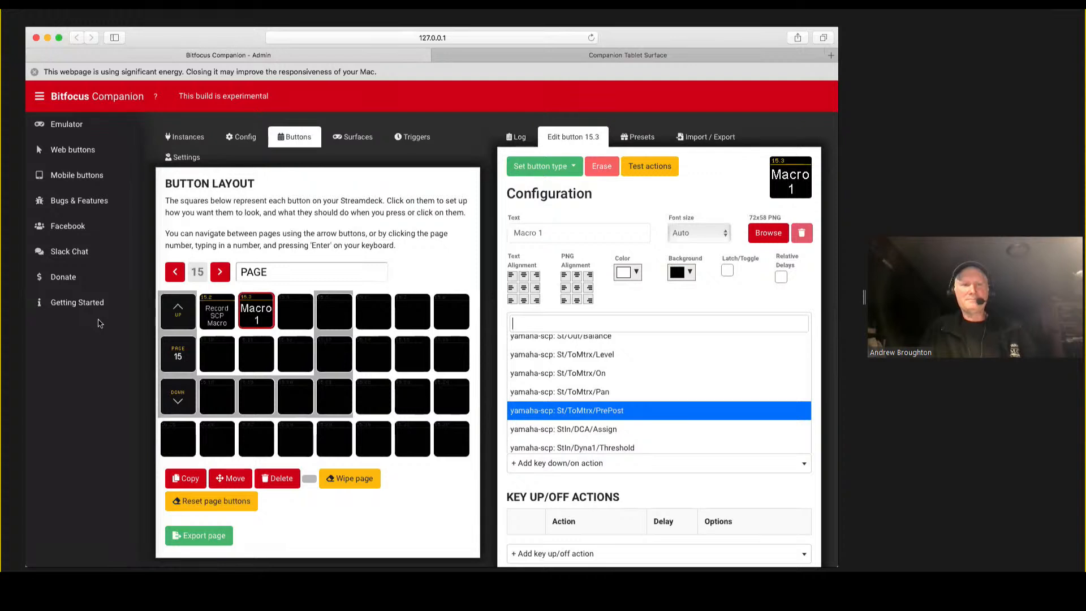
Export the full configuration, containing all instances and button pages, as a downloaded file.
{"action": "left_click", "coordinate": [27, 382]}
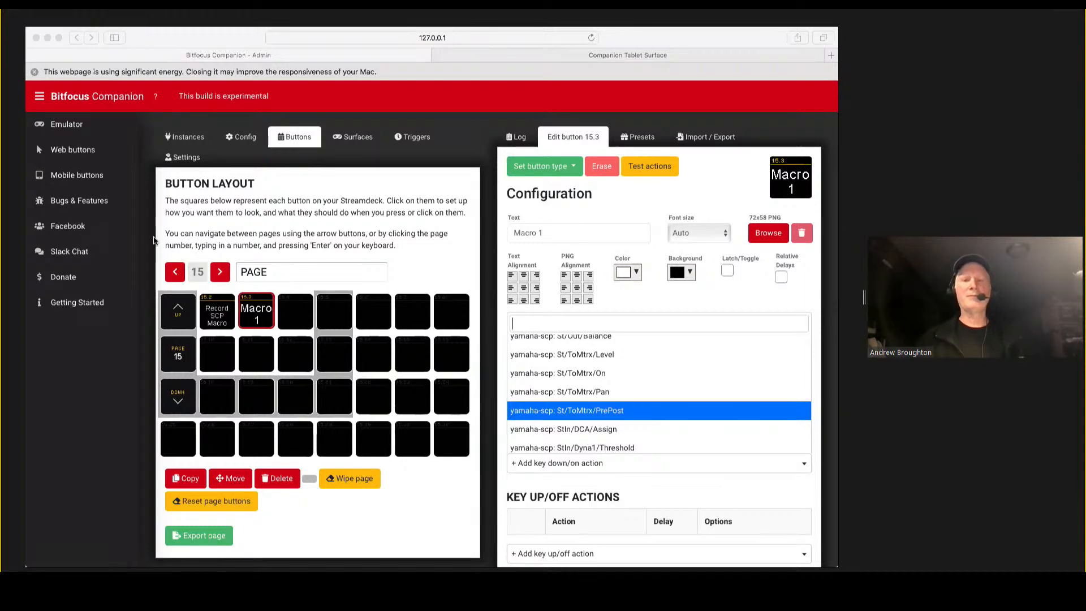
{"action": "left_click", "coordinate": [701, 137]}
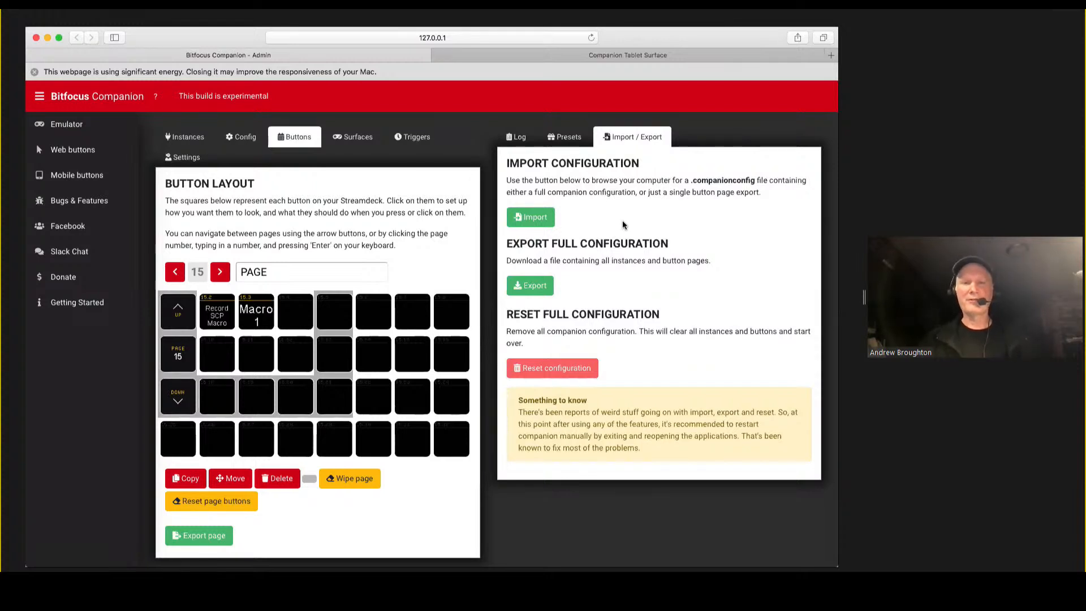
{"action": "left_click", "coordinate": [535, 287]}
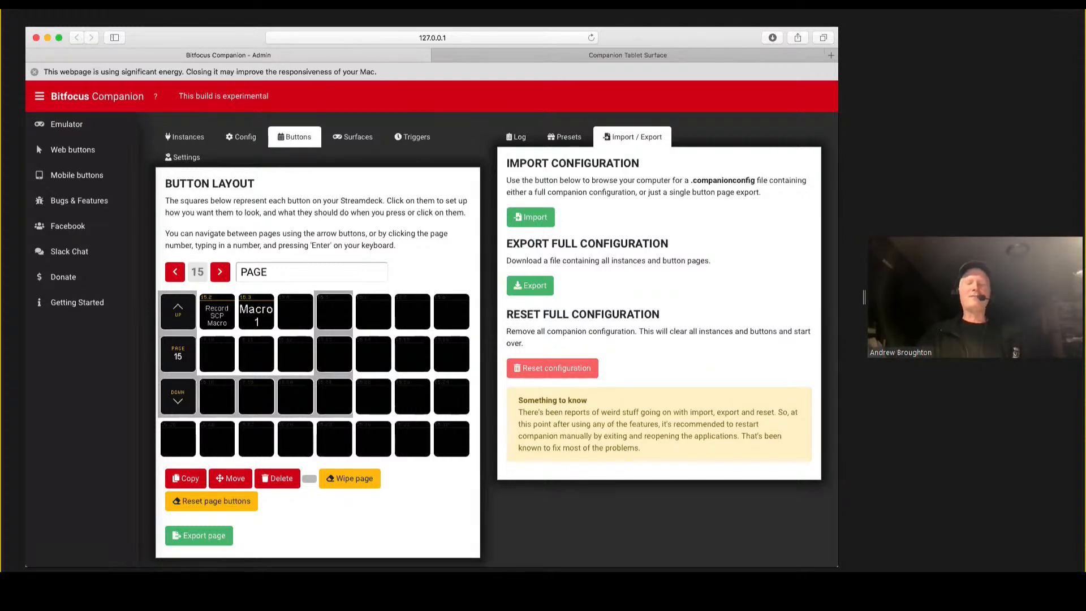
{"action": "key", "text": "super+Tab"}
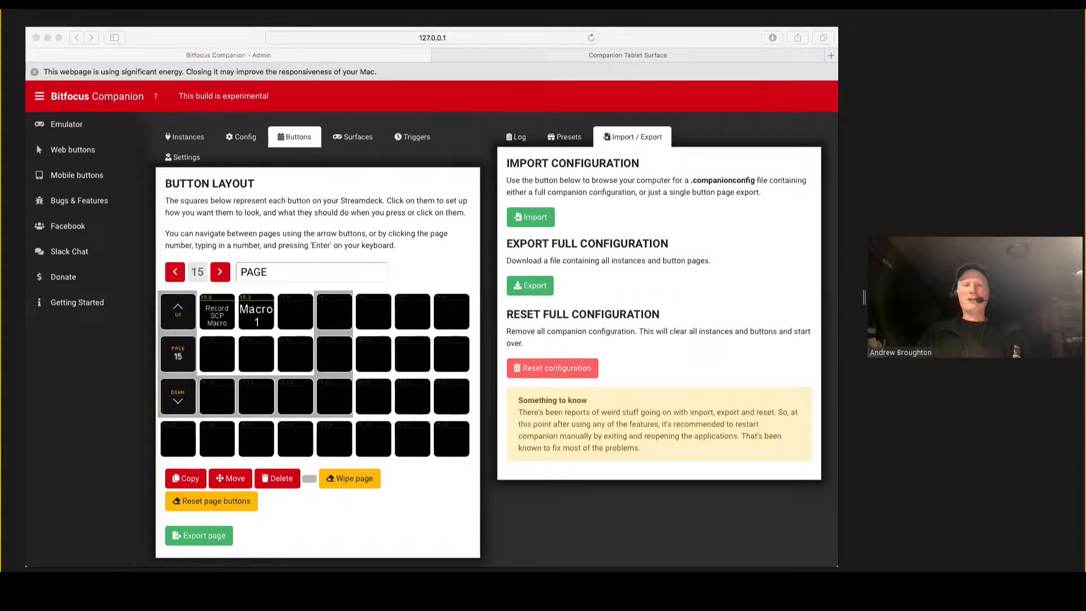
{"action": "left_click", "coordinate": [631, 287]}
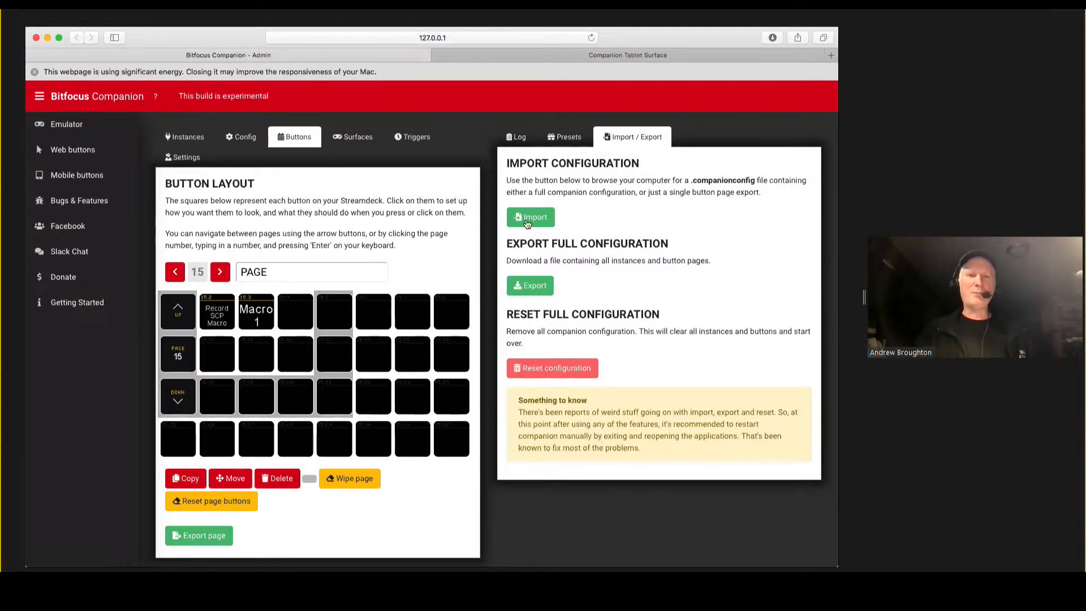
Load MacroPage.companionconfig from the colleague's downloads subfolder inside Downloads as the configuration to import.
{"action": "left_click", "coordinate": [575, 222]}
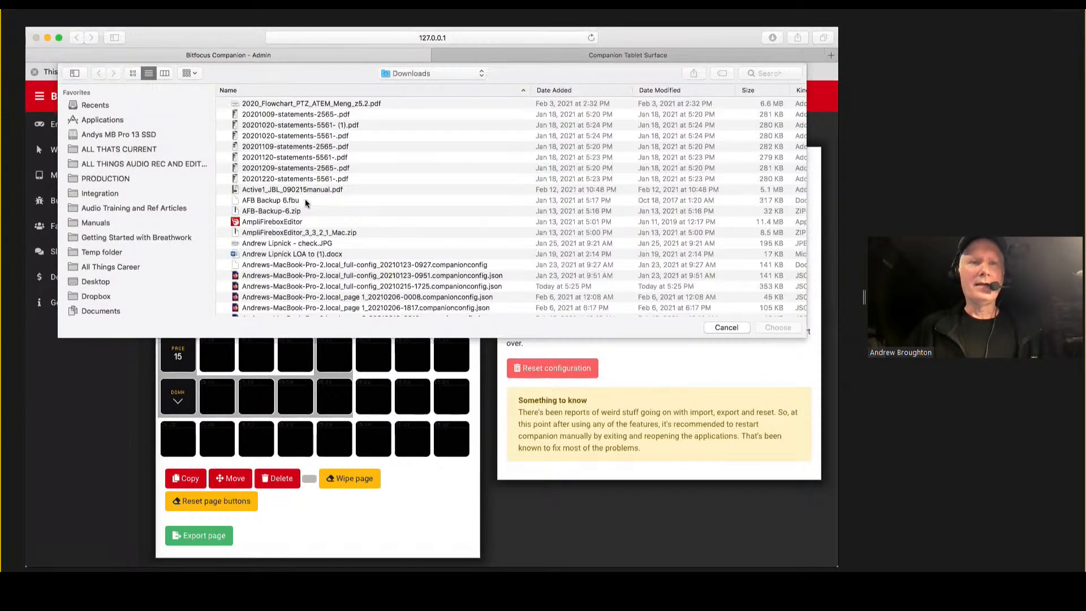
{"action": "scroll", "coordinate": [310, 199], "scroll_direction": "up", "scroll_amount": 2}
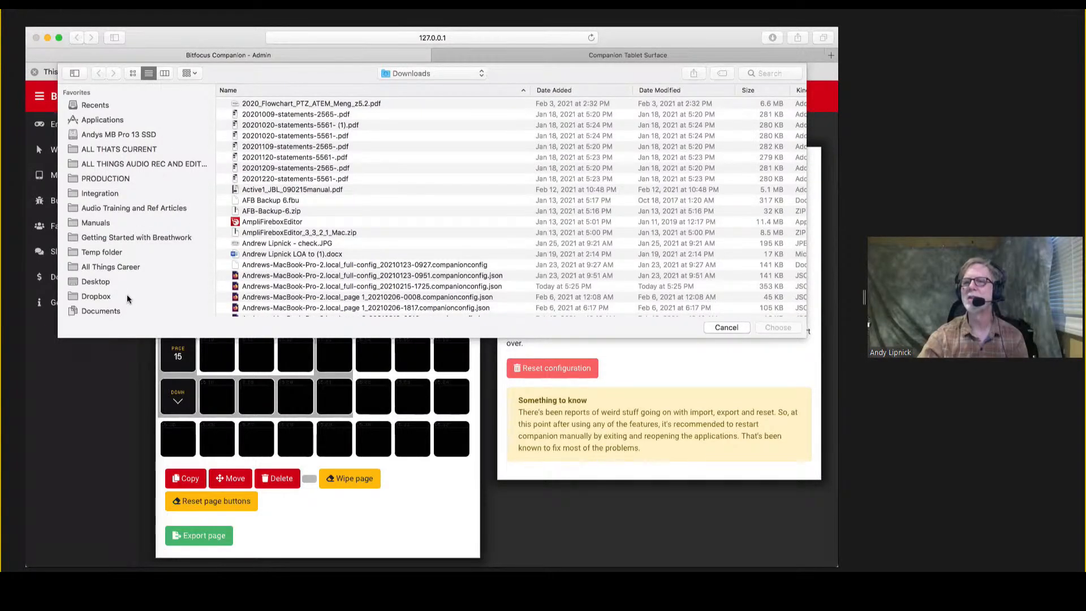
{"action": "scroll", "coordinate": [126, 280], "scroll_direction": "down", "scroll_amount": 3}
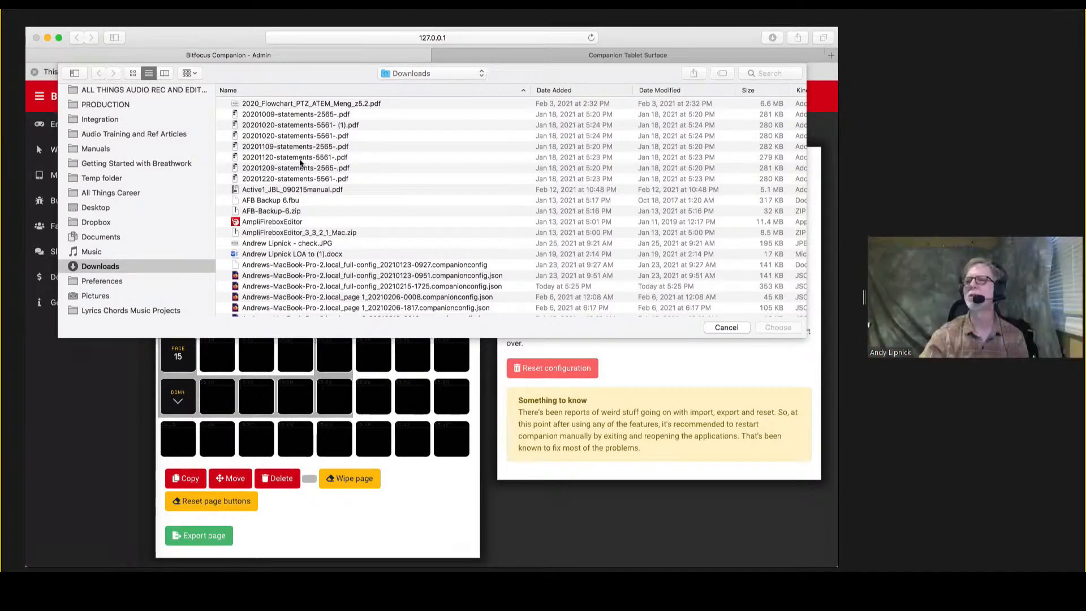
{"action": "scroll", "coordinate": [293, 162], "scroll_direction": "up", "scroll_amount": 2}
{"action": "scroll", "coordinate": [293, 163], "scroll_direction": "down", "scroll_amount": 10}
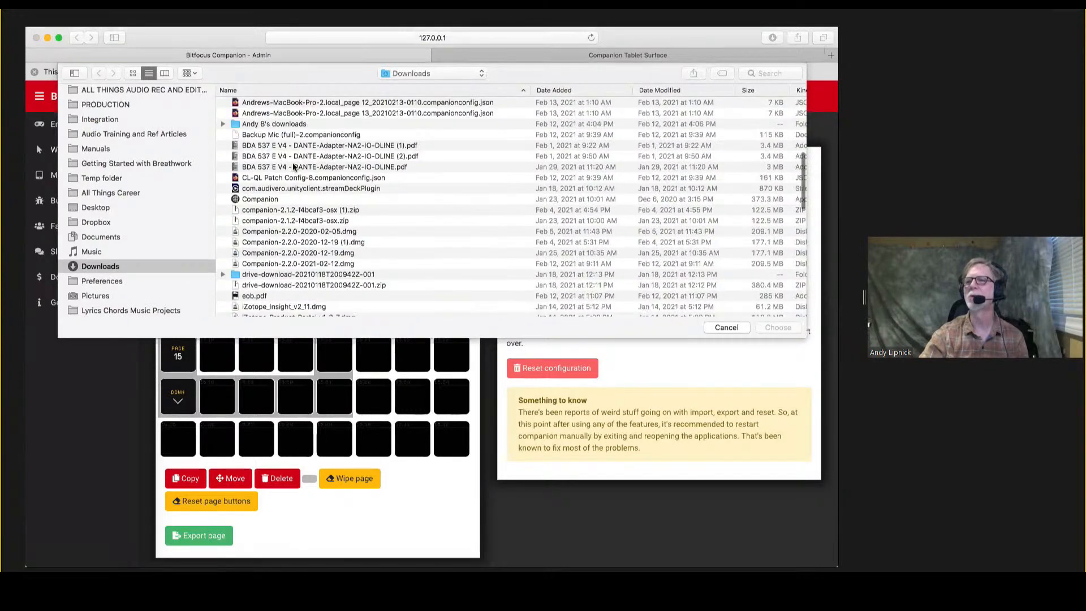
{"action": "scroll", "coordinate": [293, 164], "scroll_direction": "up", "scroll_amount": 6}
{"action": "scroll", "coordinate": [293, 165], "scroll_direction": "up", "scroll_amount": 2}
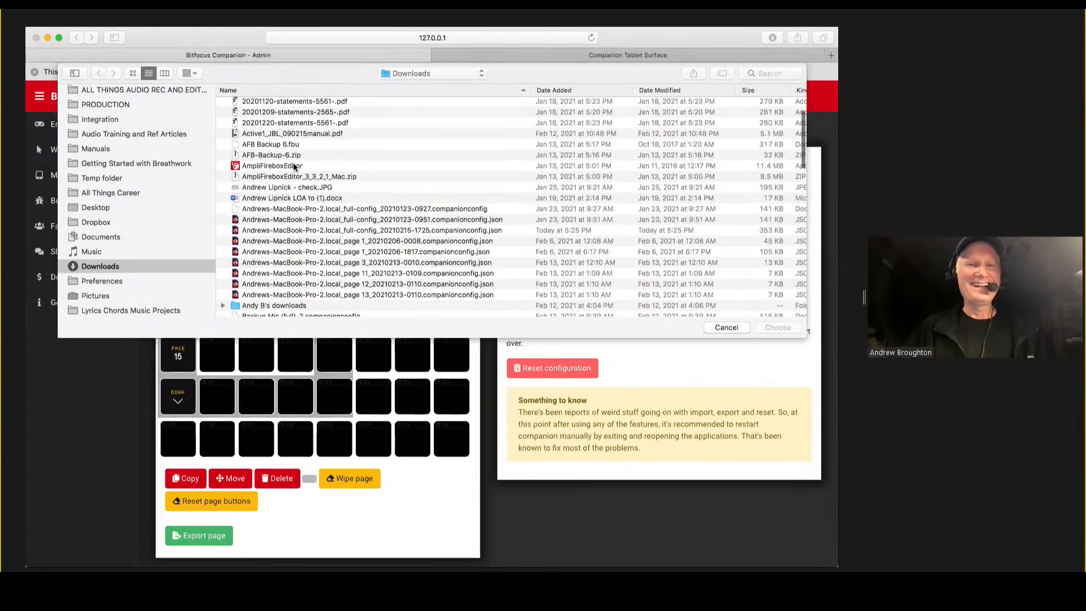
{"action": "scroll", "coordinate": [280, 309], "scroll_direction": "down", "scroll_amount": 2}
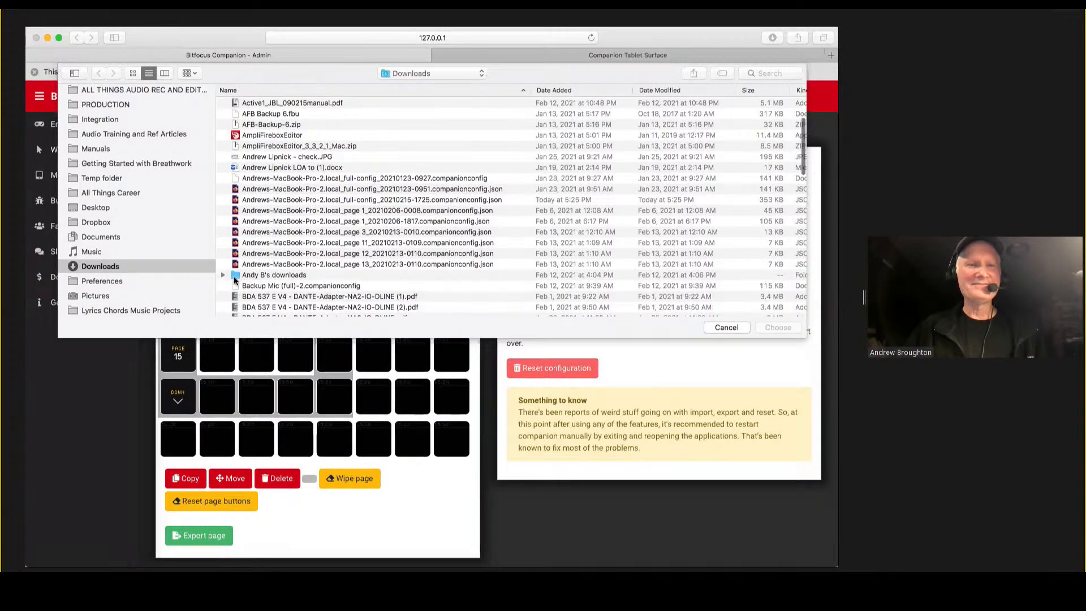
{"action": "left_click", "coordinate": [235, 277]}
{"action": "double_click", "coordinate": [236, 277]}
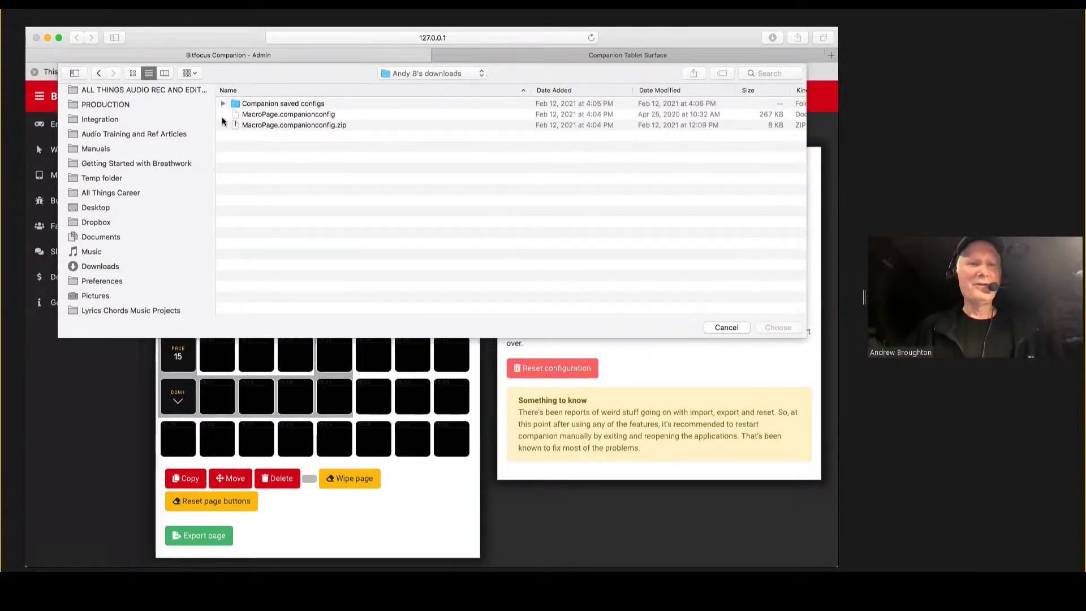
{"action": "left_click", "coordinate": [275, 114]}
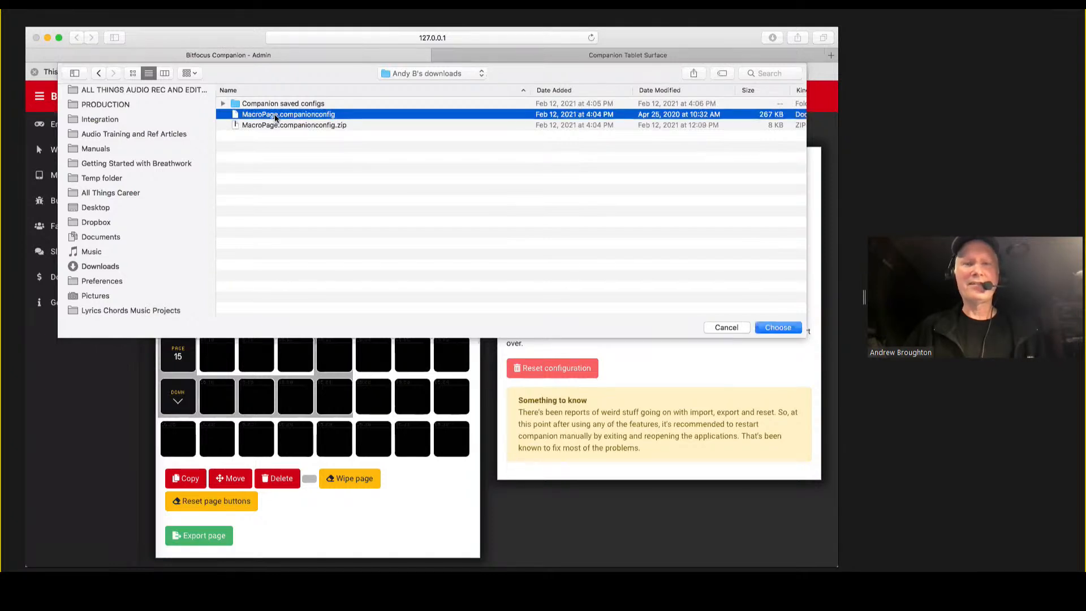
{"action": "double_click", "coordinate": [275, 114]}
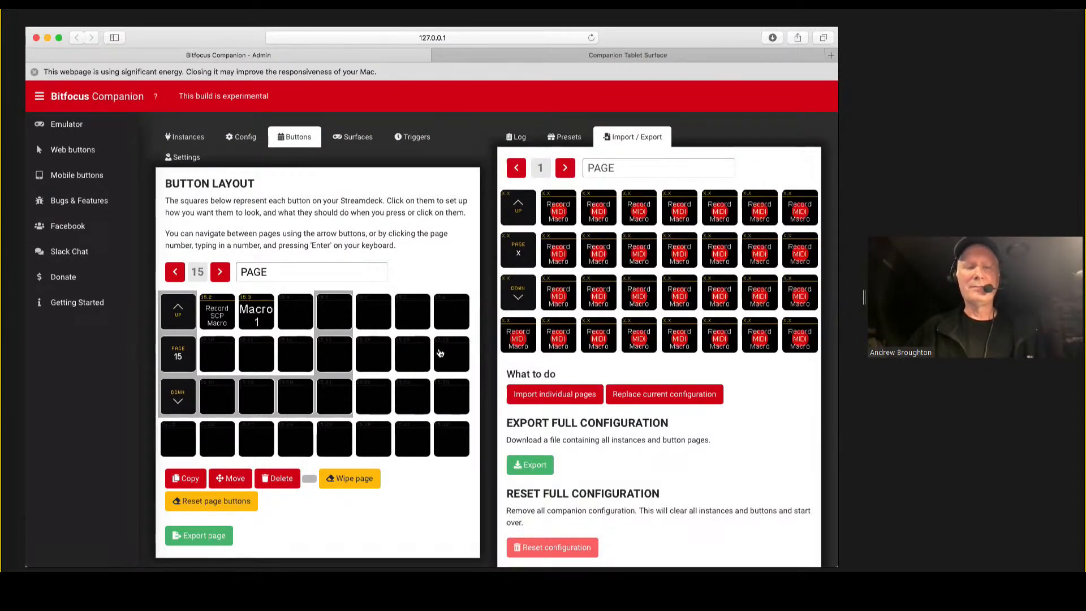
Import the loaded macro page as an individual page onto page 17, linking its yamaha-MIDI instance to the local yamaha-MIDI2.
{"action": "left_click", "coordinate": [219, 273]}
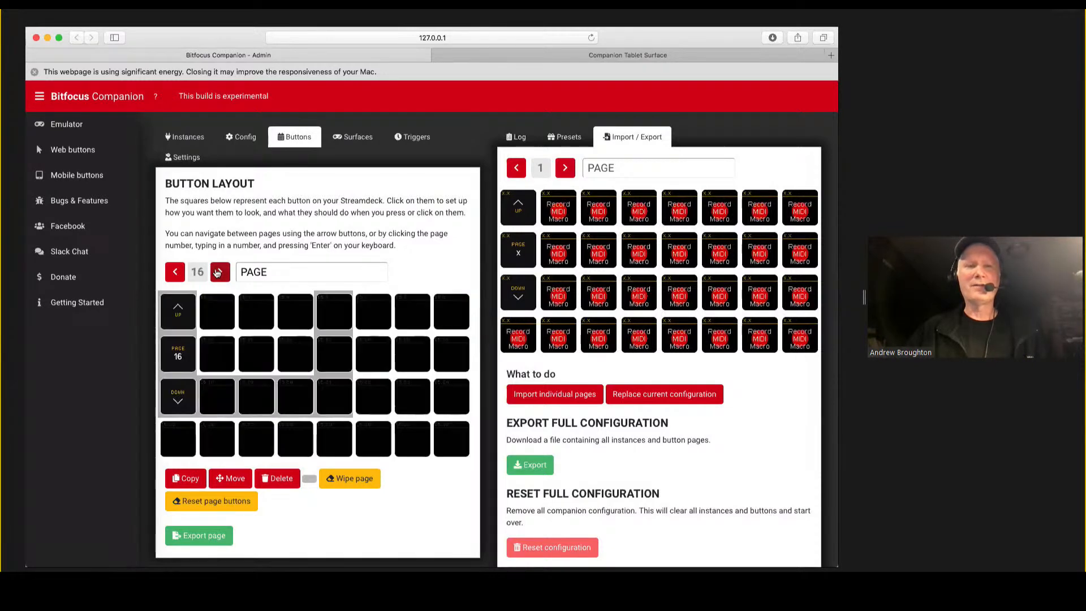
{"action": "left_click", "coordinate": [555, 394]}
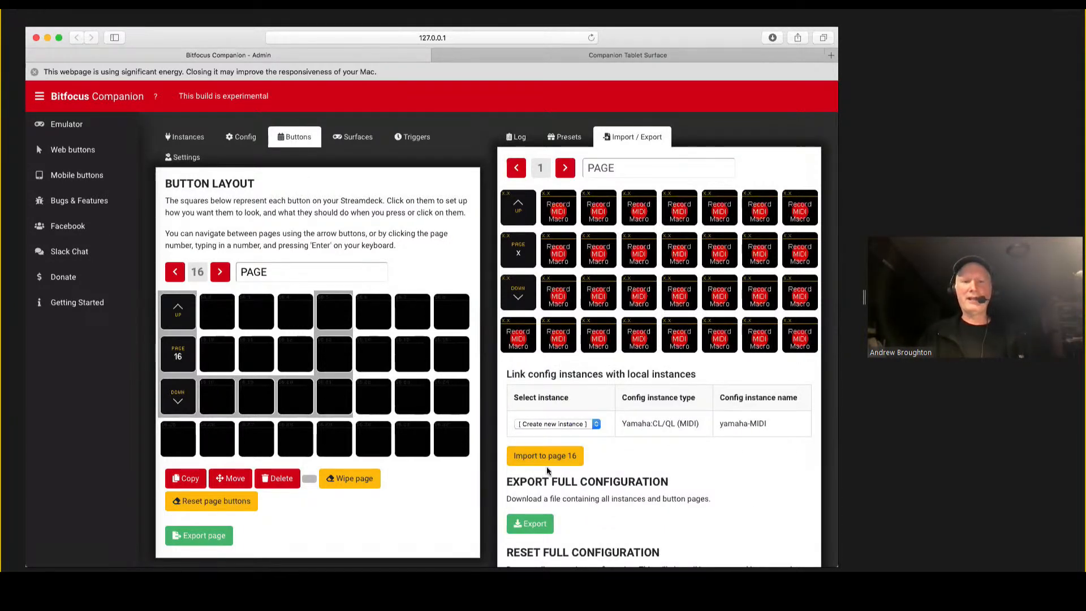
{"action": "left_click", "coordinate": [596, 425]}
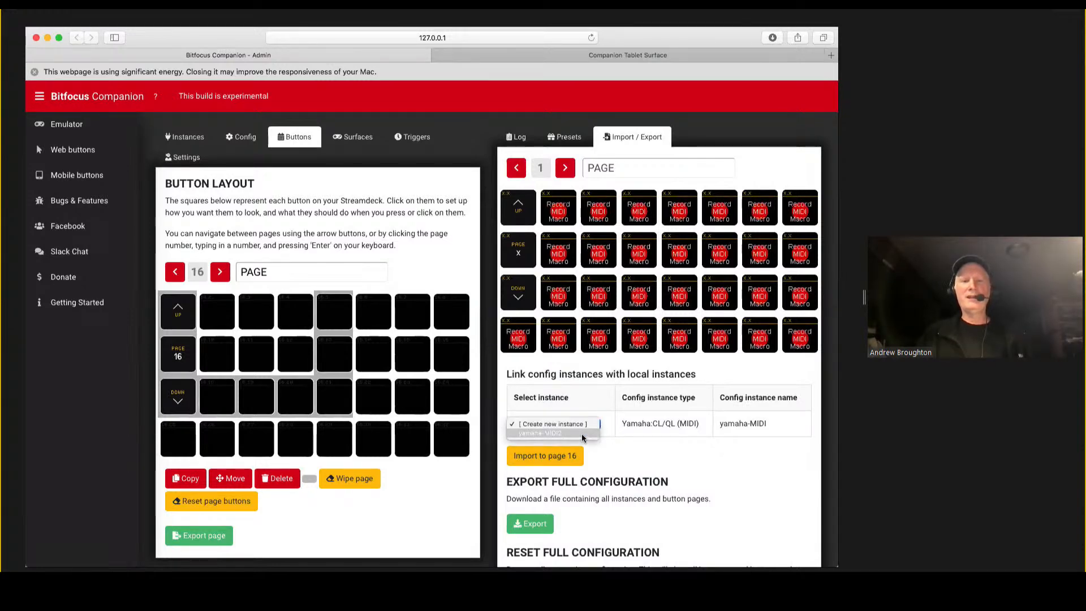
{"action": "left_click", "coordinate": [581, 434]}
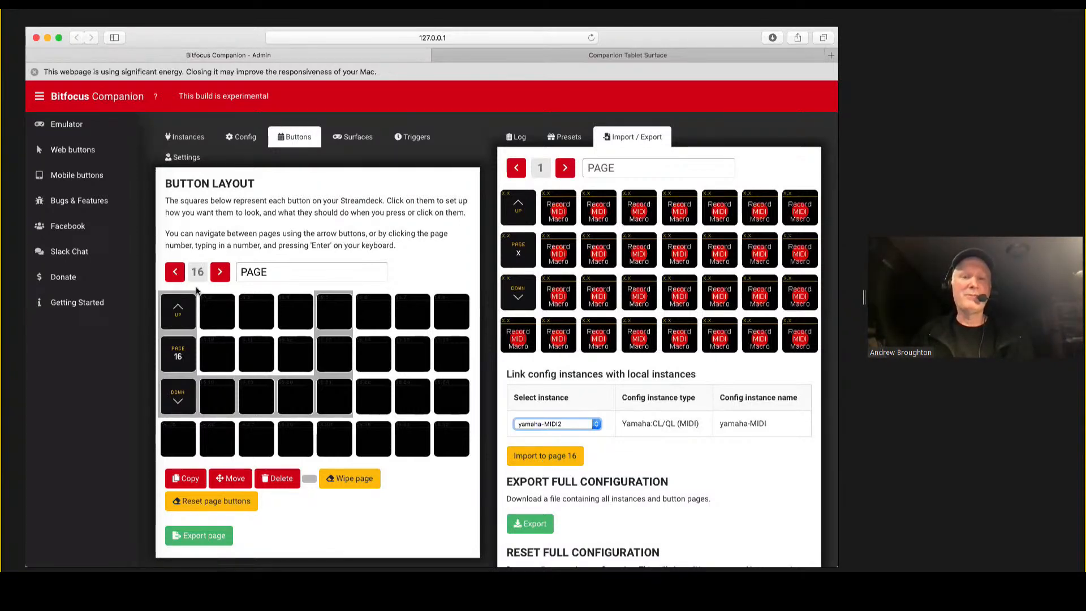
{"action": "left_click", "coordinate": [219, 272]}
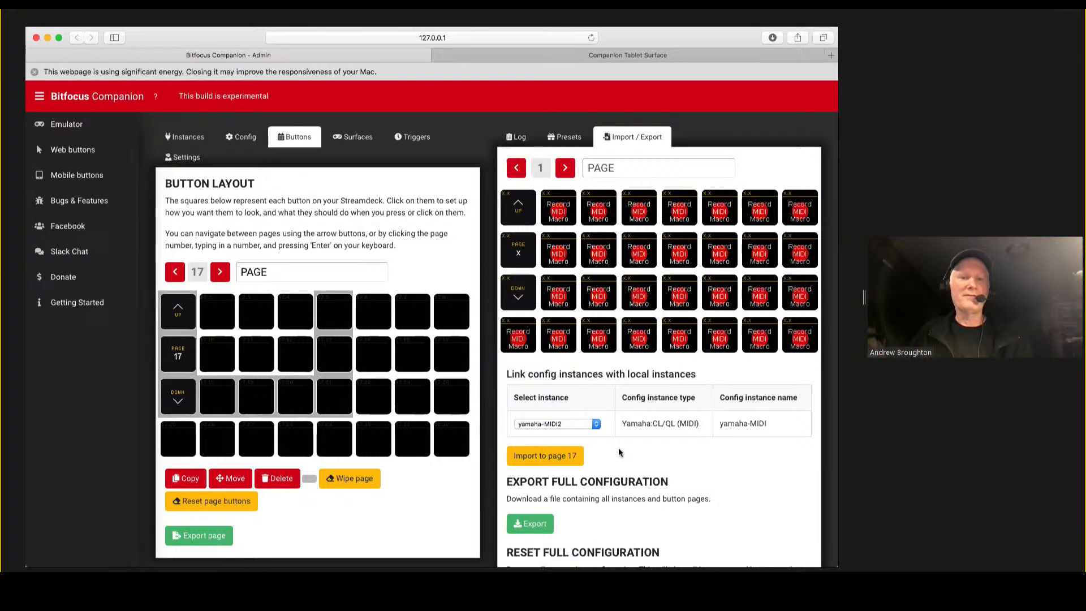
{"action": "left_click", "coordinate": [538, 453]}
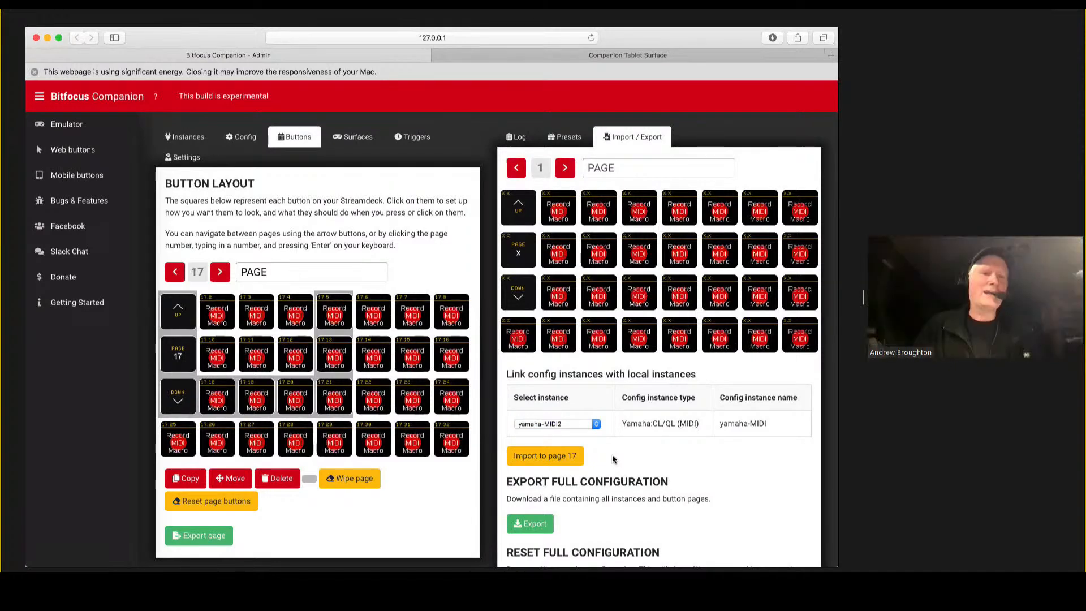
Look back through the button pages from 17 to 12, and return to the imported macro buttons on page 17.
{"action": "left_click", "coordinate": [174, 273]}
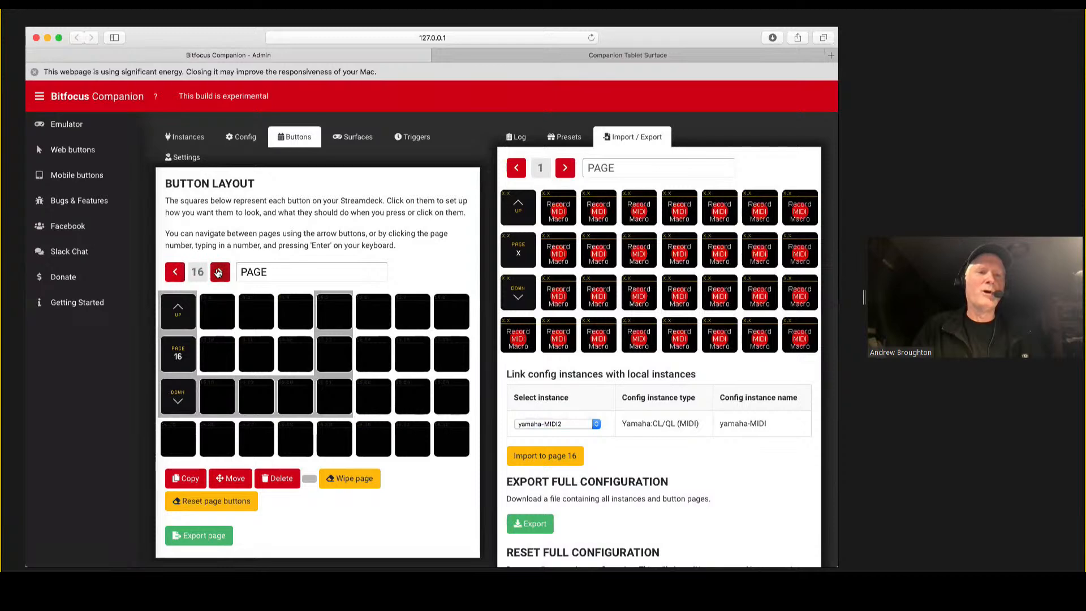
{"action": "left_click", "coordinate": [174, 273]}
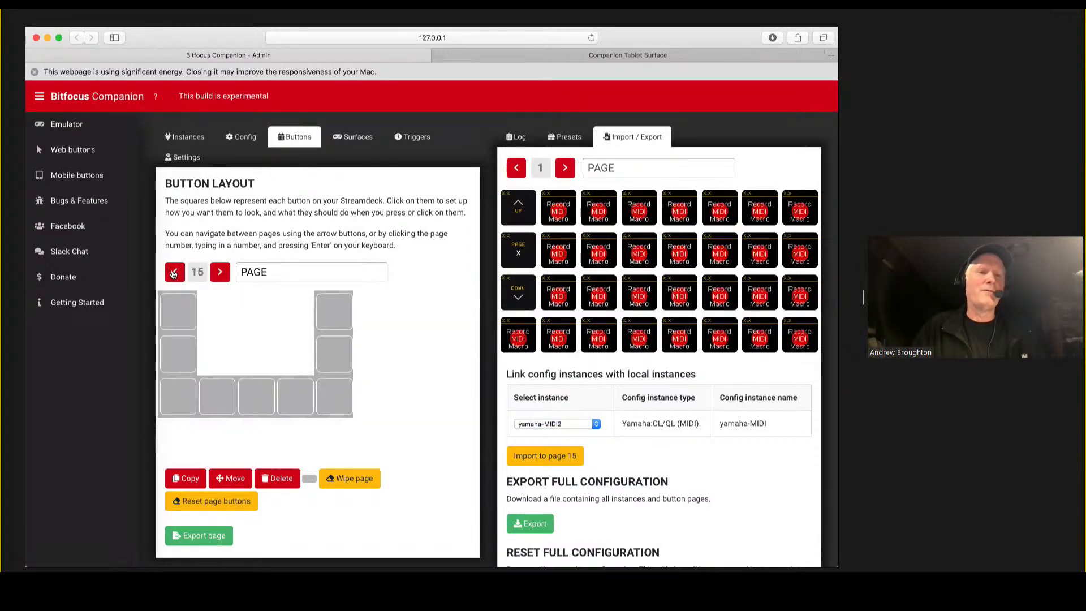
{"action": "left_click", "coordinate": [174, 273]}
{"action": "left_click", "coordinate": [174, 273]}
{"action": "left_click", "coordinate": [174, 273]}
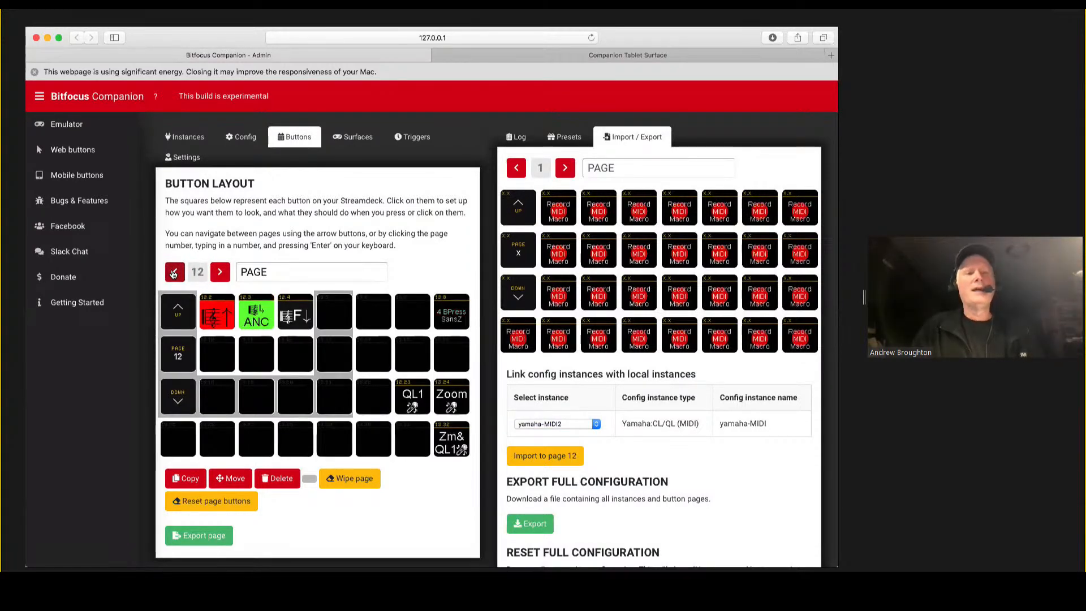
{"action": "left_click", "coordinate": [219, 272]}
{"action": "left_click", "coordinate": [219, 273]}
{"action": "left_click", "coordinate": [218, 272]}
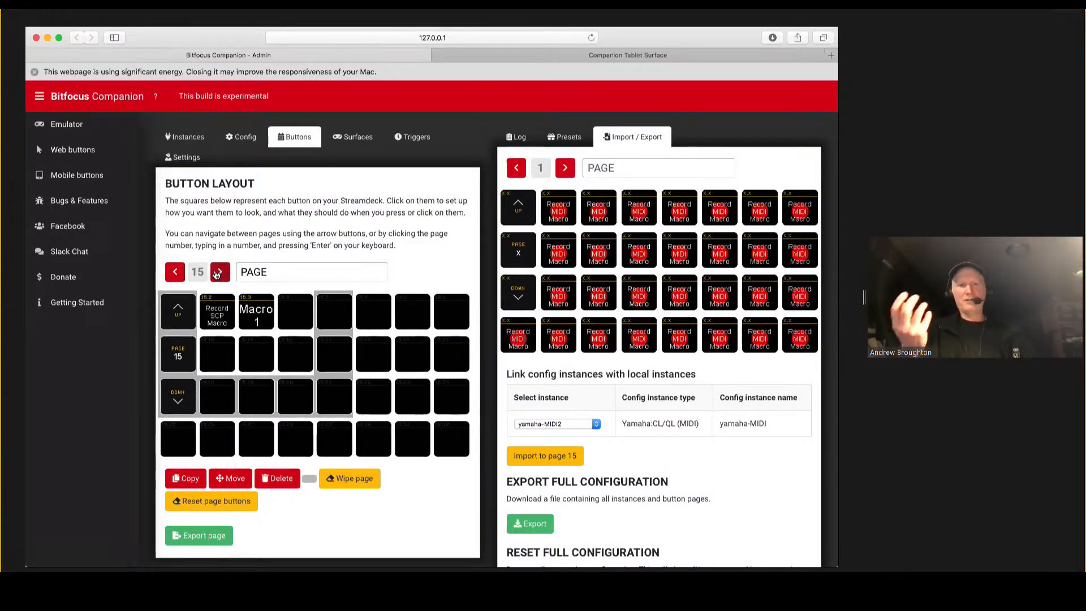
{"action": "left_click", "coordinate": [218, 273]}
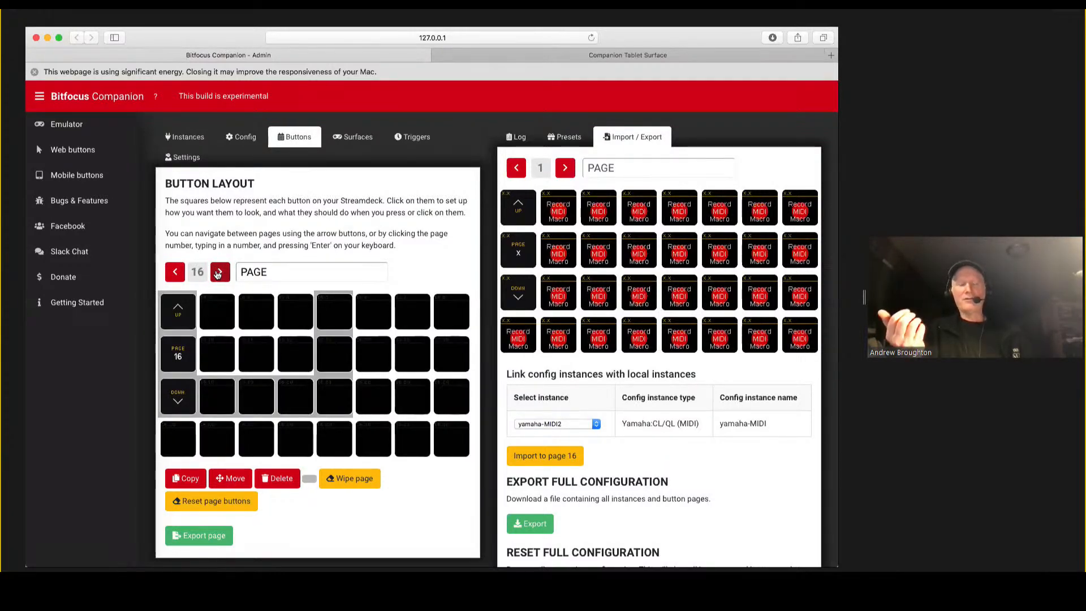
{"action": "left_click", "coordinate": [218, 274]}
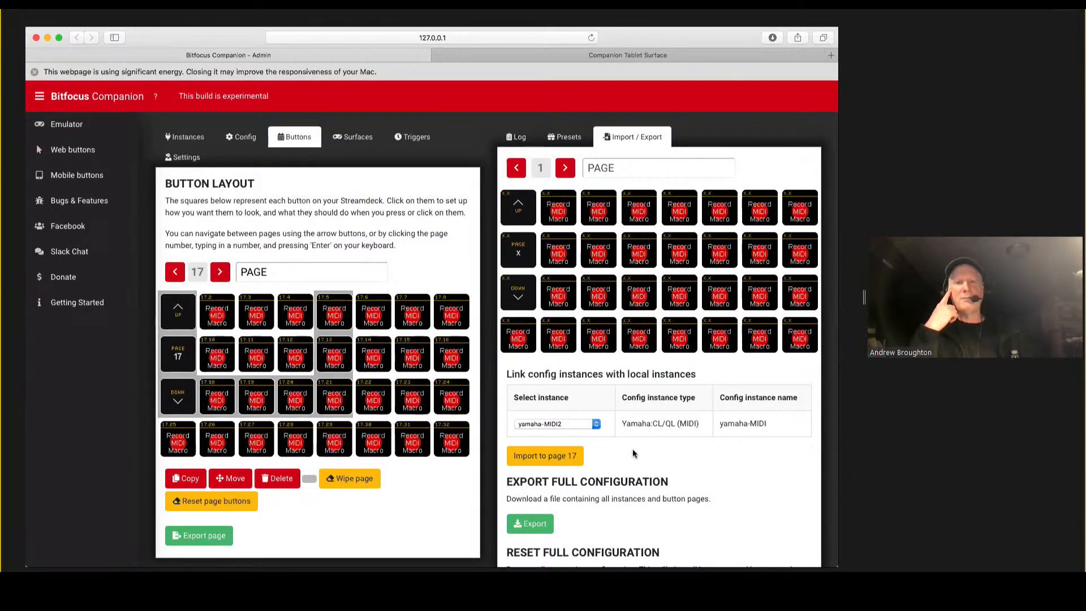
Reload MacroPage.companionconfig for import and examine the choices of importing individual pages or replacing the current configuration.
{"action": "left_click", "coordinate": [631, 137]}
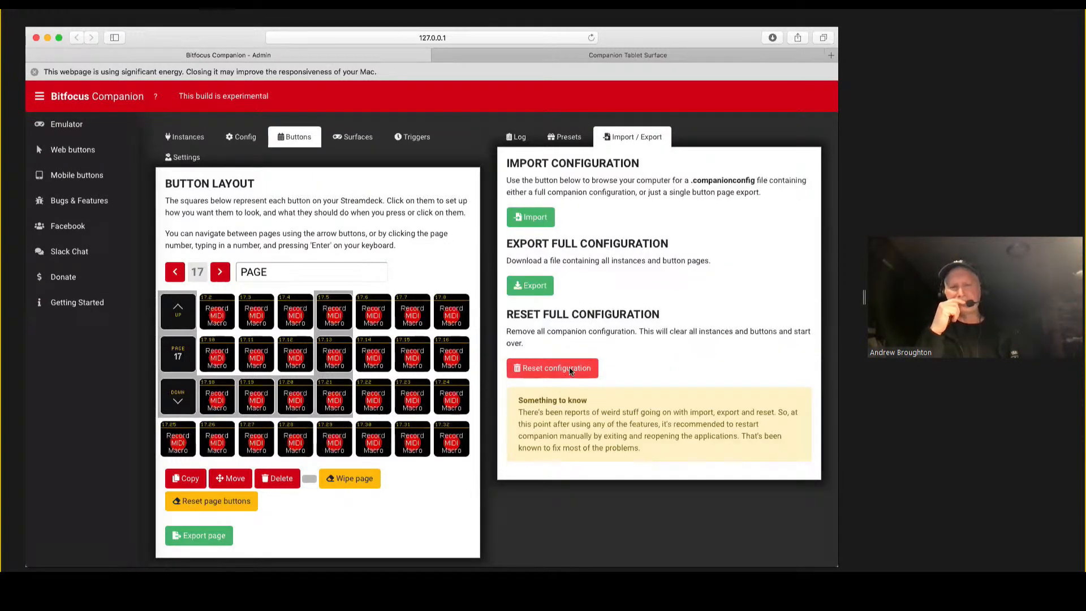
{"action": "left_click", "coordinate": [532, 223]}
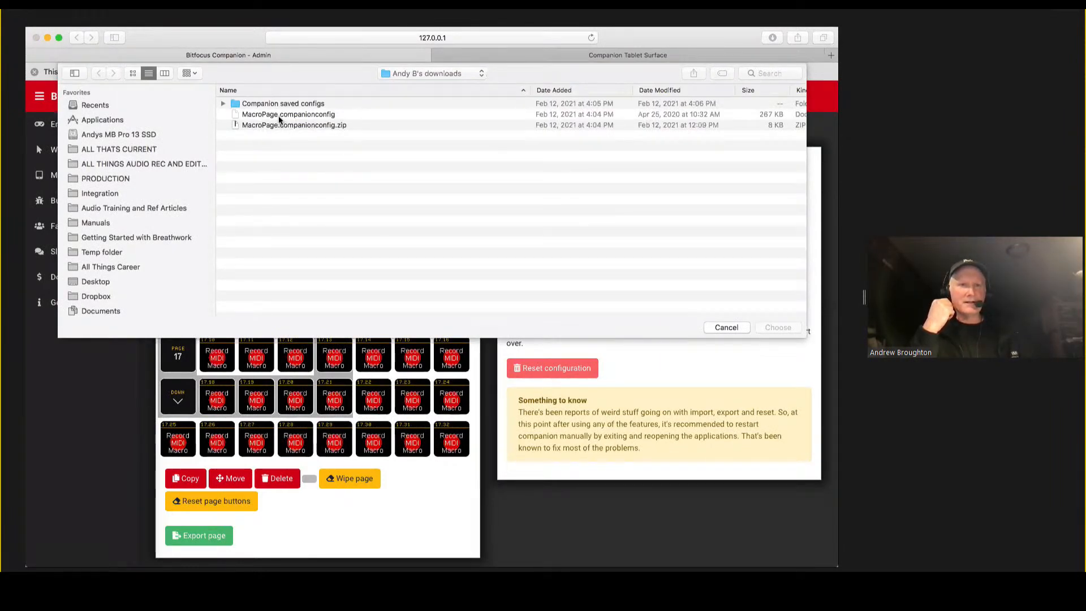
{"action": "left_click", "coordinate": [279, 116]}
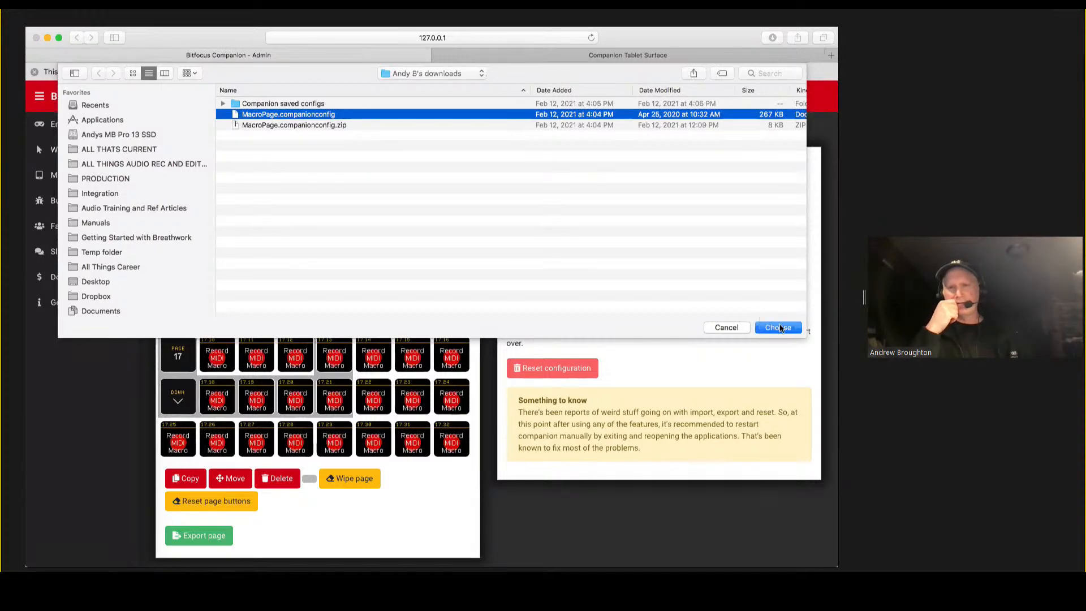
{"action": "left_click", "coordinate": [780, 328]}
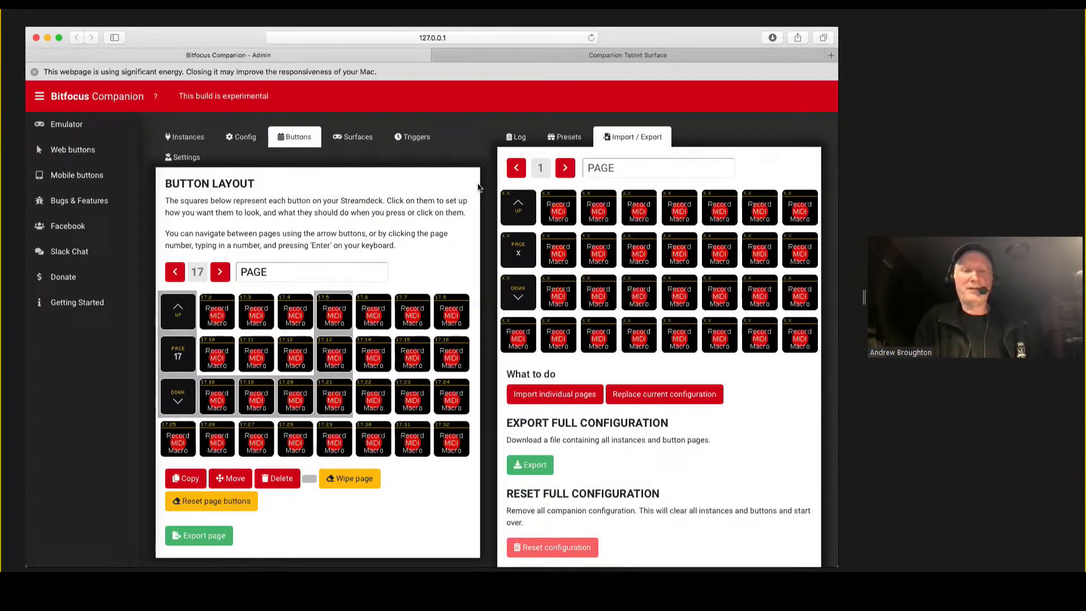
View the available instance presets, and open imported button 17.2 to examine its key down and key up actions.
{"action": "left_click", "coordinate": [567, 141]}
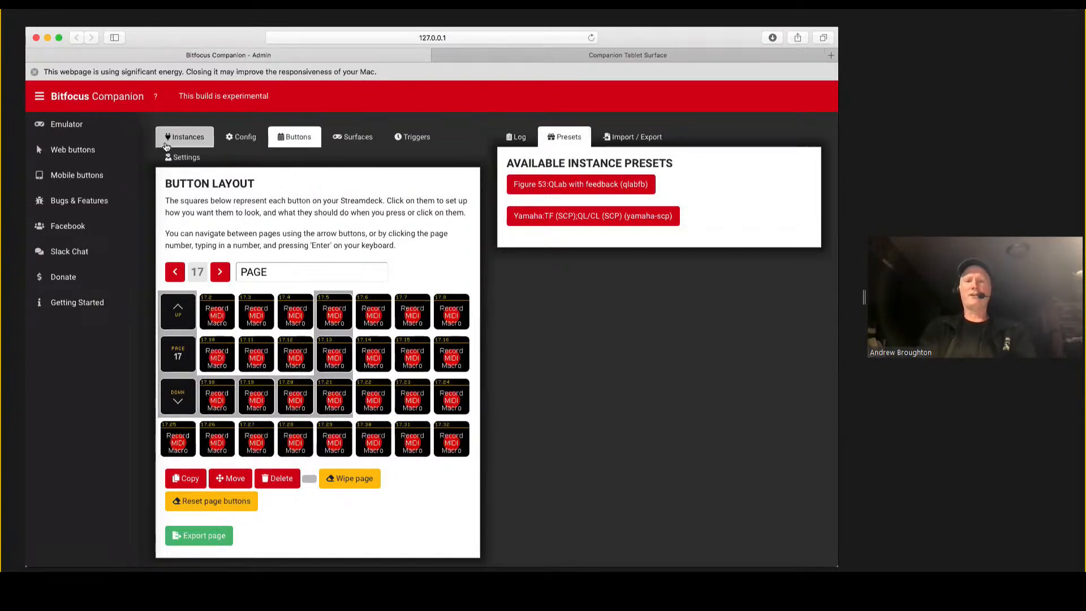
{"action": "left_click", "coordinate": [220, 313]}
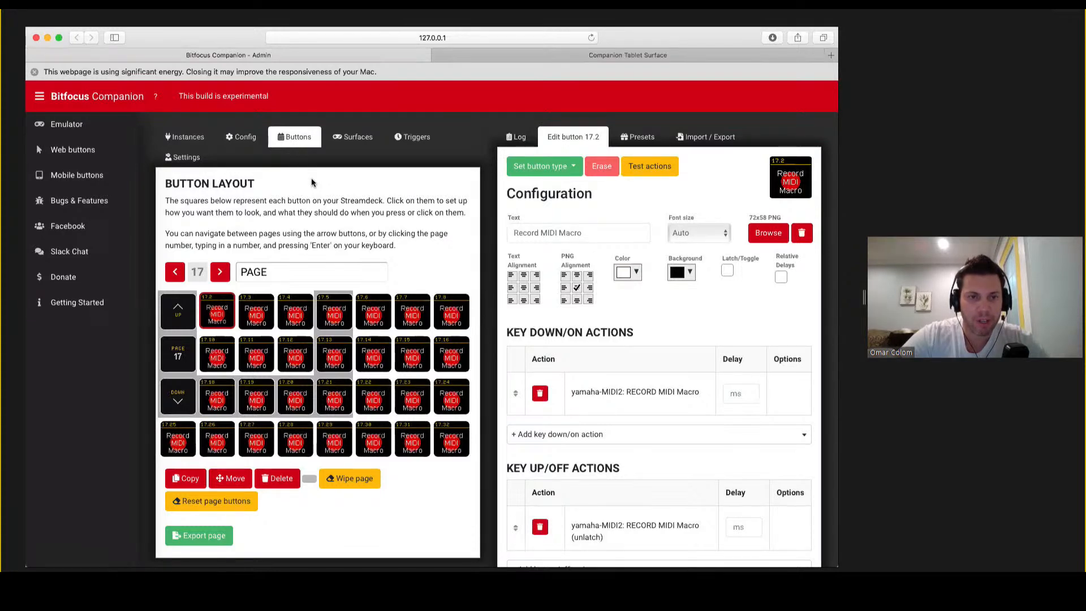
Delete the yamaha-scp instance from the connections and confirm the deletion.
{"action": "left_click", "coordinate": [188, 143]}
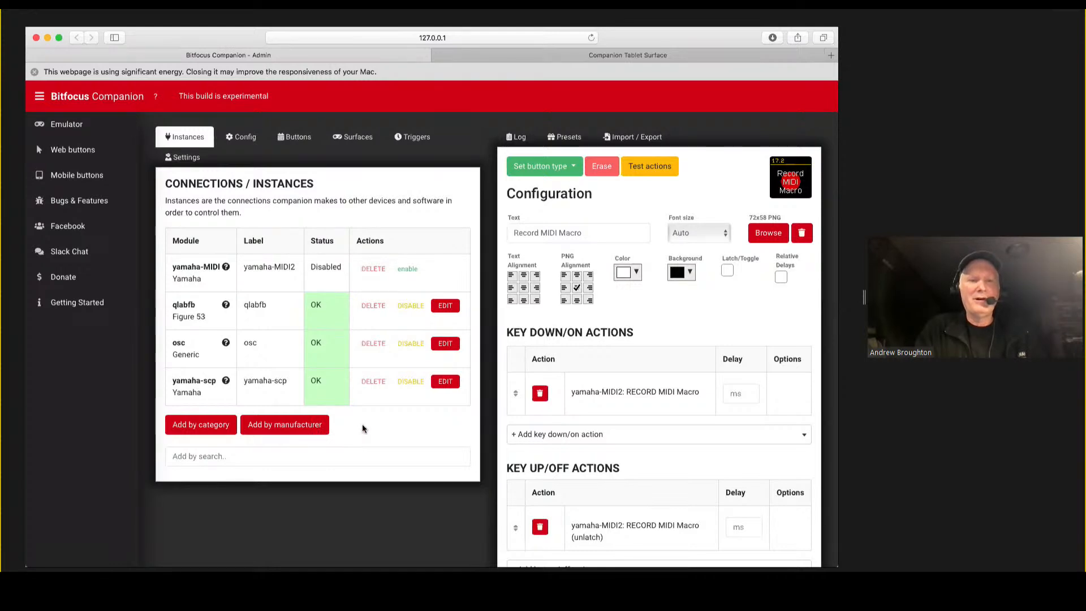
{"action": "left_click", "coordinate": [374, 382]}
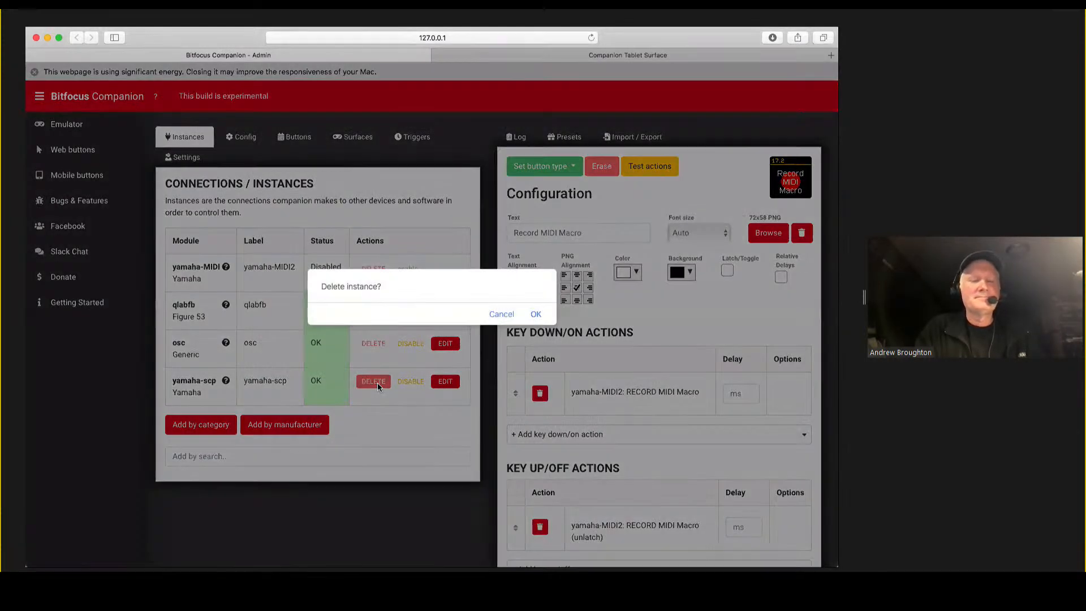
{"action": "left_click", "coordinate": [536, 315]}
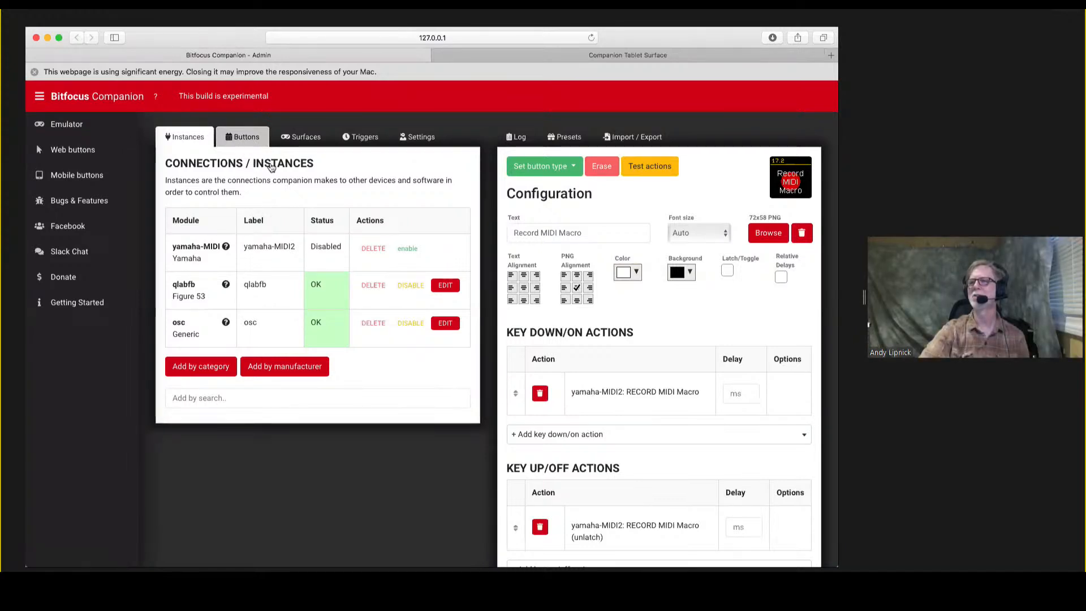
Open the Macro 1 button 15.3 on page 15 and check its key down, key up and feedback entries.
{"action": "left_click", "coordinate": [243, 140]}
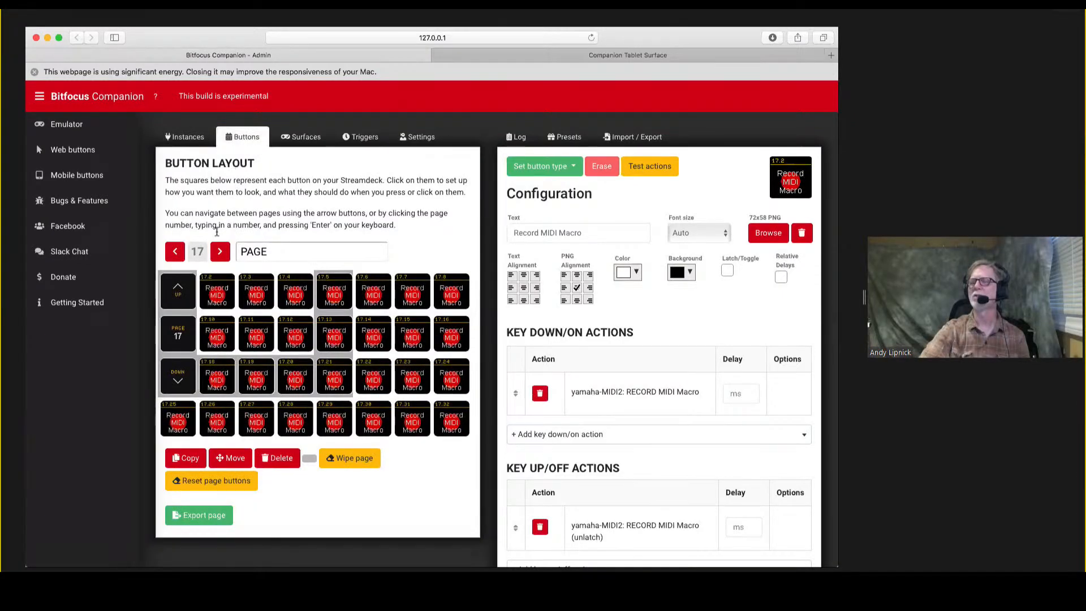
{"action": "left_click", "coordinate": [173, 252]}
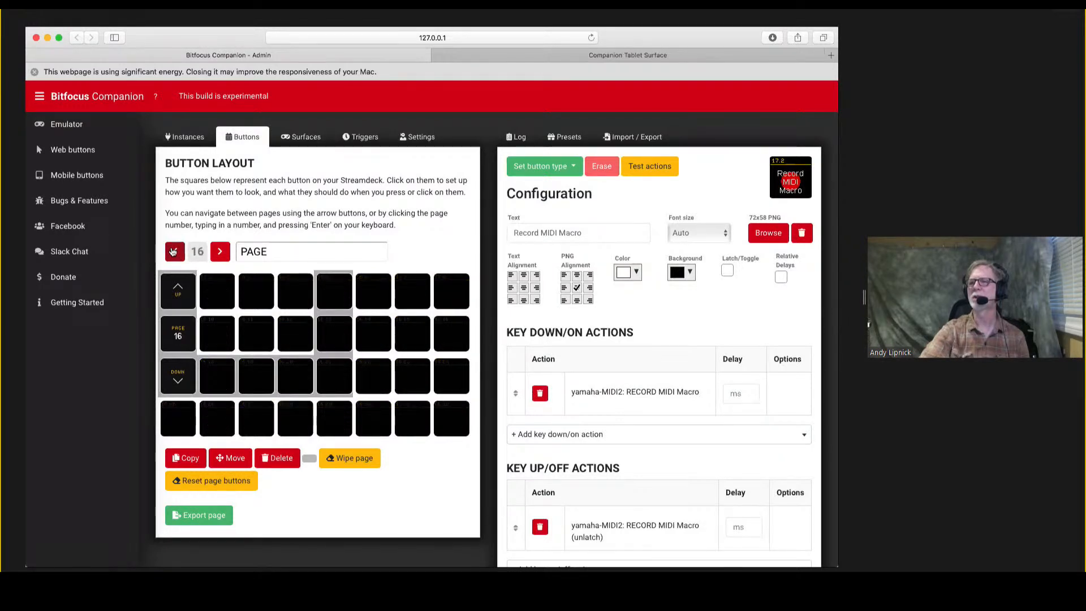
{"action": "left_click", "coordinate": [173, 253]}
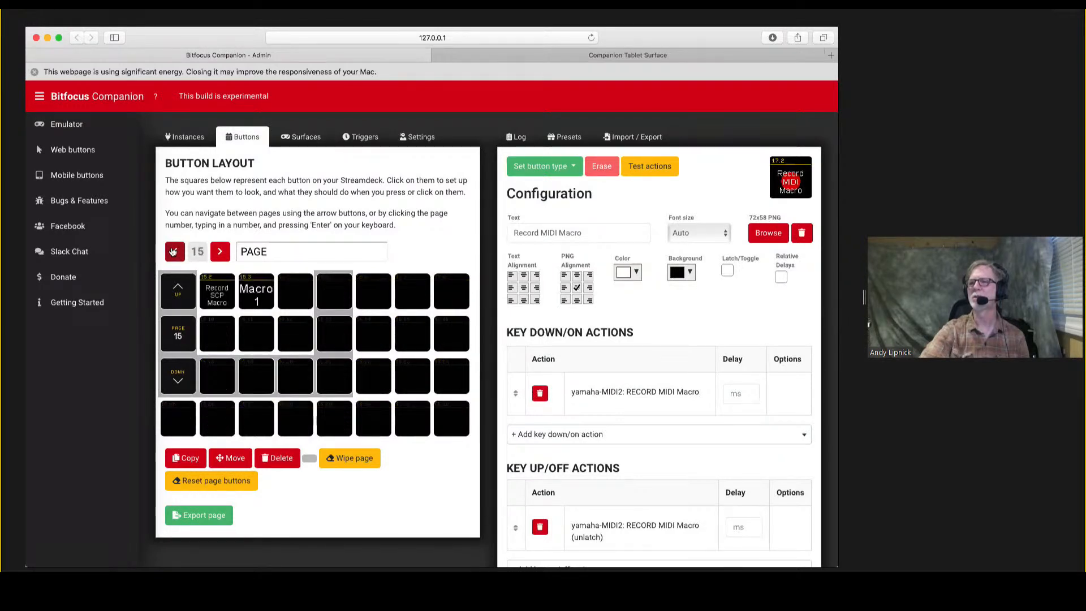
{"action": "left_click", "coordinate": [258, 290]}
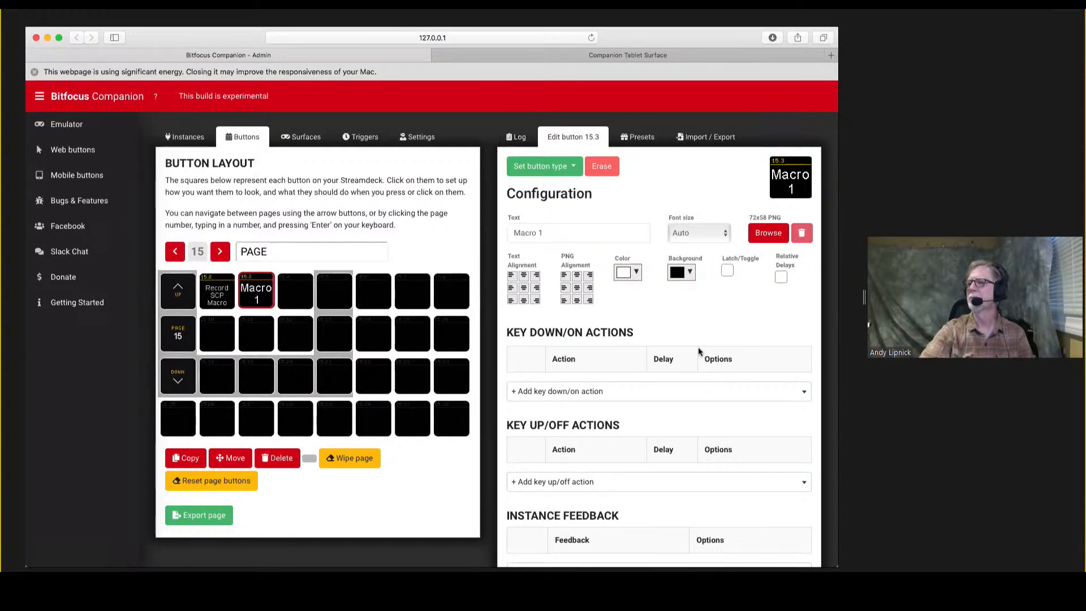
{"action": "scroll", "coordinate": [697, 351], "scroll_direction": "down", "scroll_amount": 2}
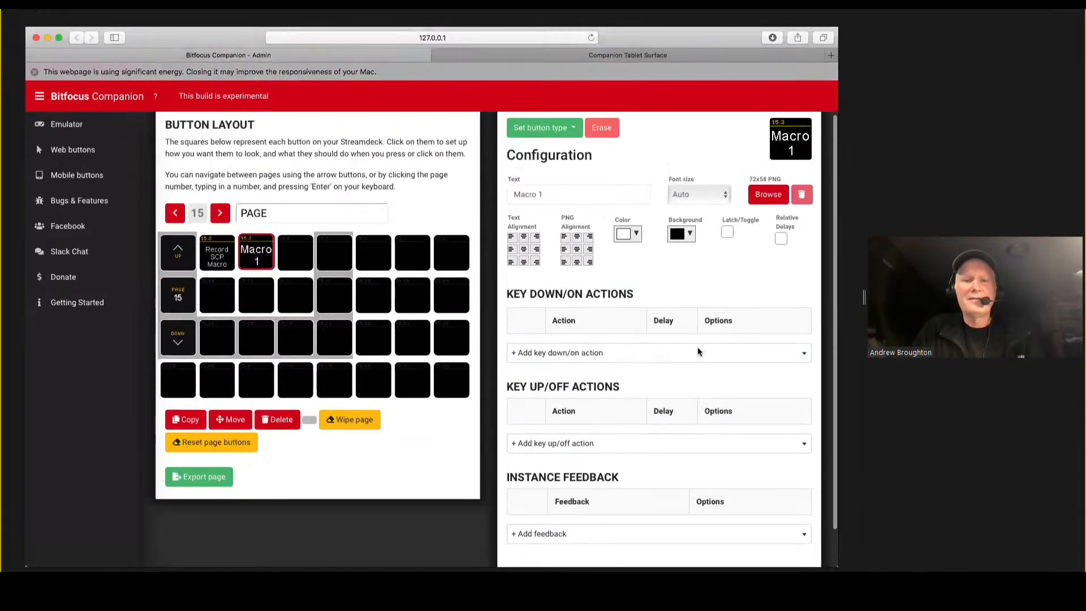
Check the key down and key up actions of Record SCP Macro button 15.2, and reopen Macro 1 button 15.3.
{"action": "scroll", "coordinate": [632, 335], "scroll_direction": "up", "scroll_amount": 2}
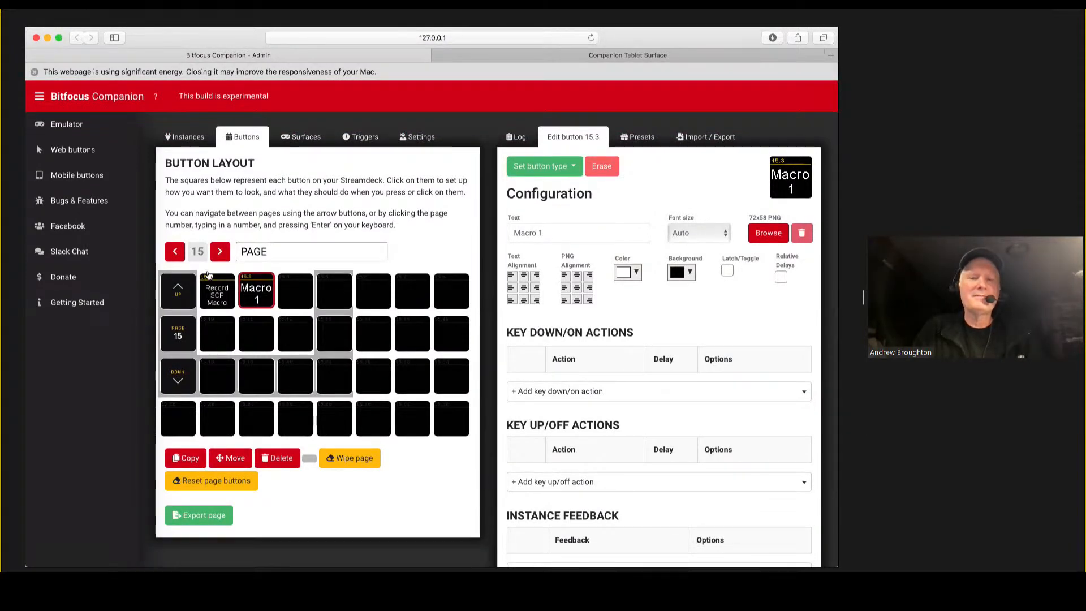
{"action": "left_click", "coordinate": [210, 292]}
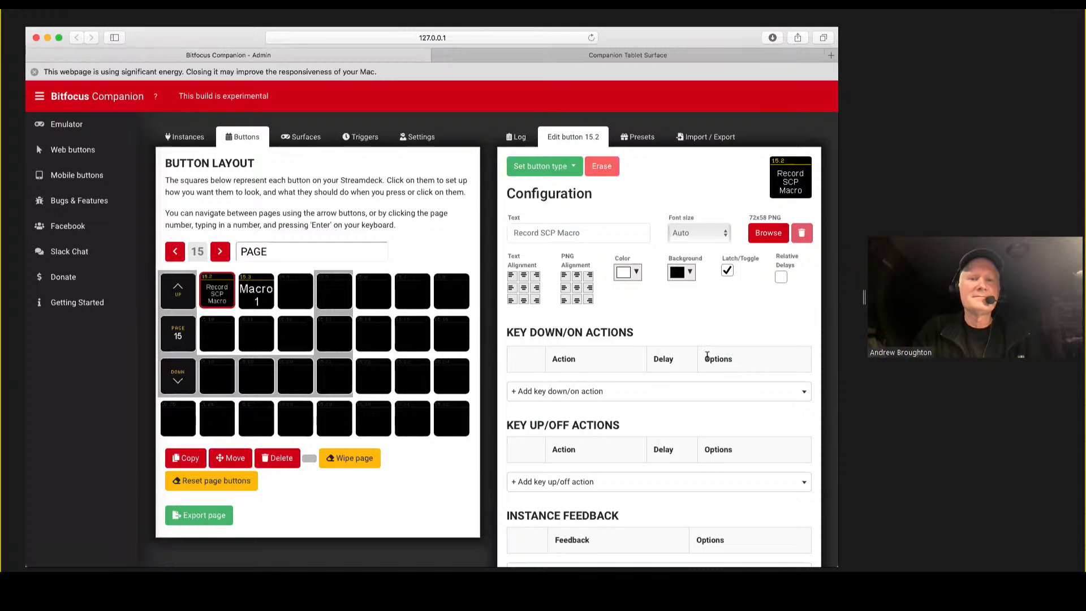
{"action": "scroll", "coordinate": [705, 356], "scroll_direction": "down", "scroll_amount": 5}
{"action": "scroll", "coordinate": [706, 356], "scroll_direction": "up", "scroll_amount": 5}
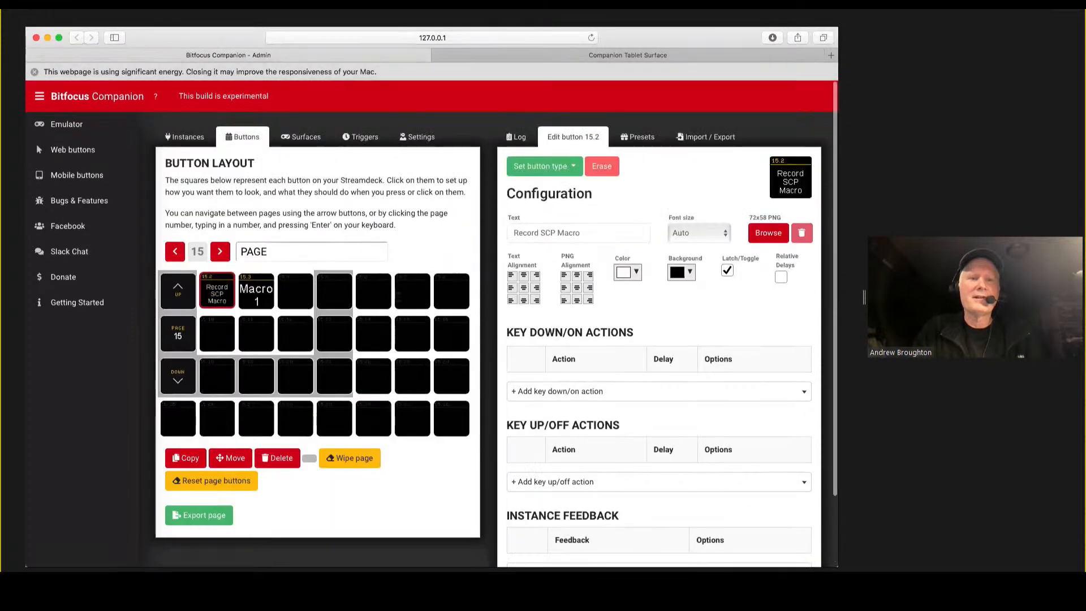
{"action": "left_click", "coordinate": [254, 289]}
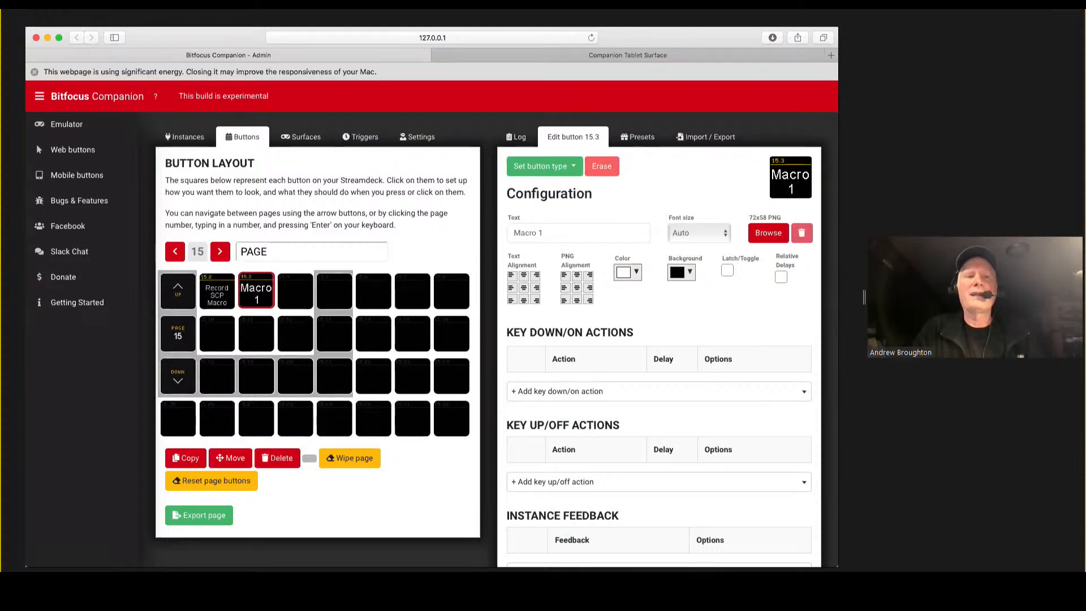
Search the available modules for "yam" and add the Yamaha TF (SCP) instance to the connections.
{"action": "left_click", "coordinate": [189, 138]}
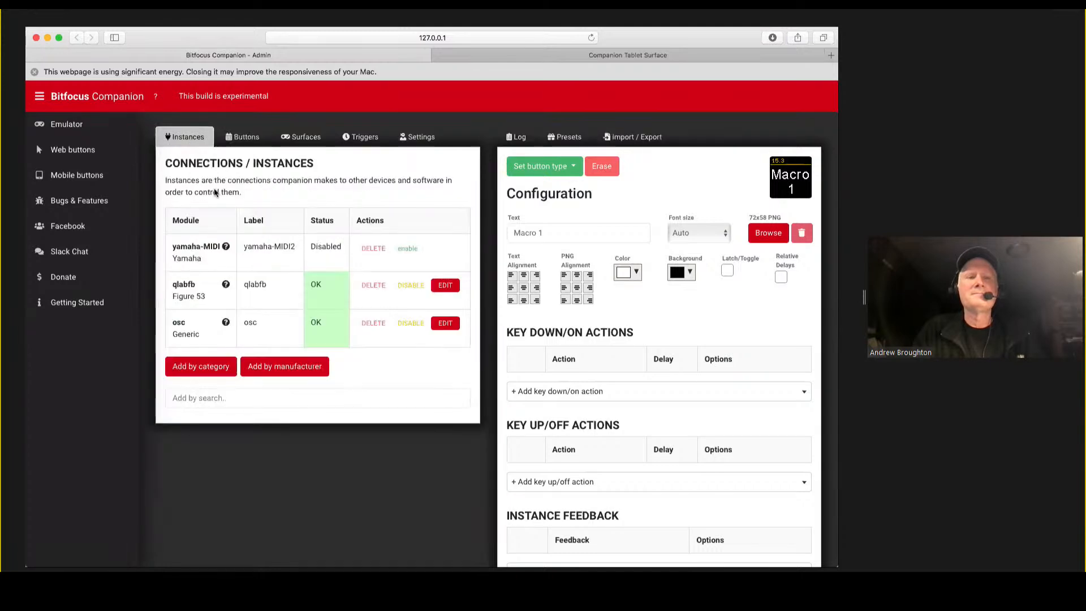
{"action": "left_click", "coordinate": [221, 399]}
{"action": "type", "text": "ya"}
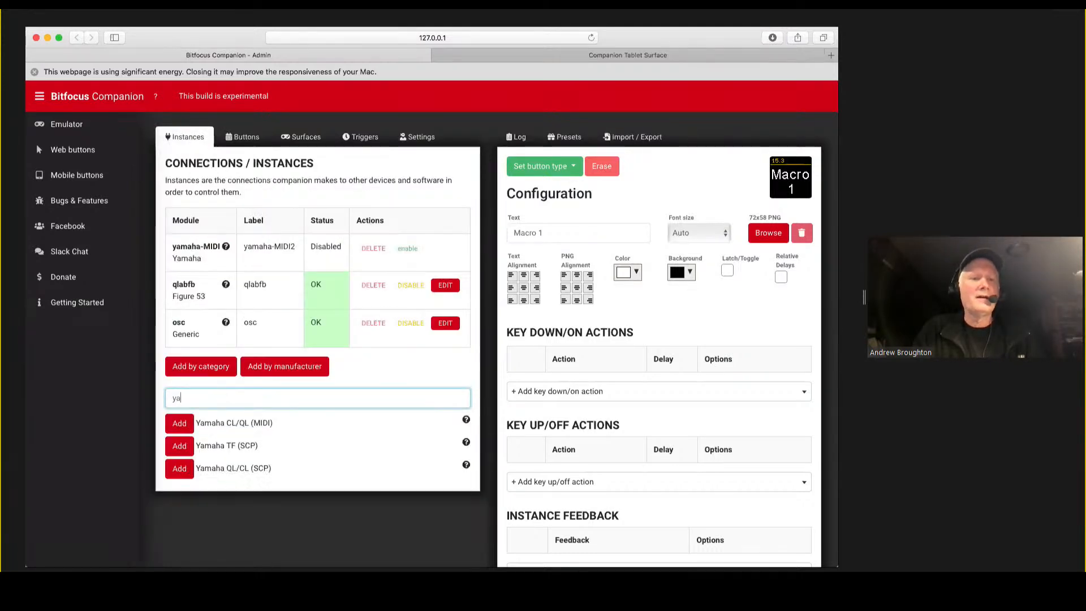
{"action": "type", "text": "m"}
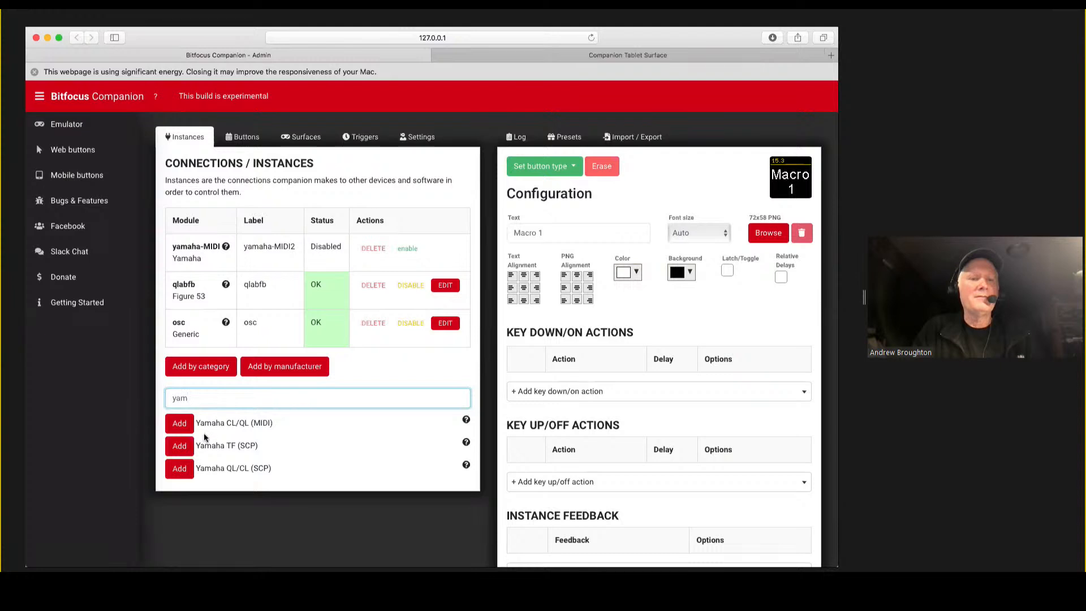
{"action": "left_click", "coordinate": [181, 445]}
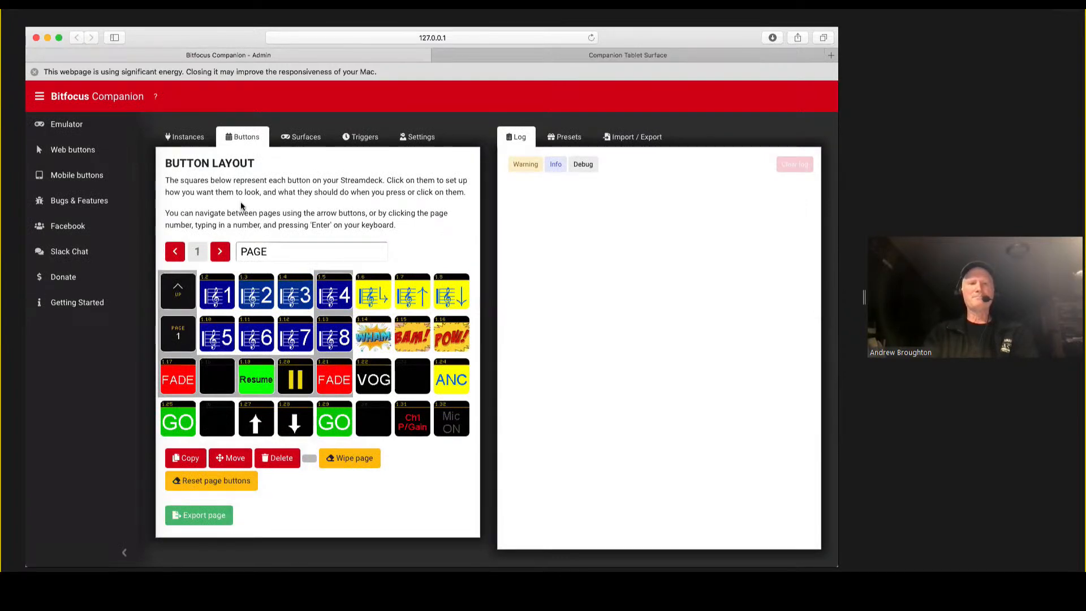
Go to page 15 of the button layout and check the Macro 1 button 15.3 for key down, key up and feedback entries.
{"action": "left_click", "coordinate": [221, 254]}
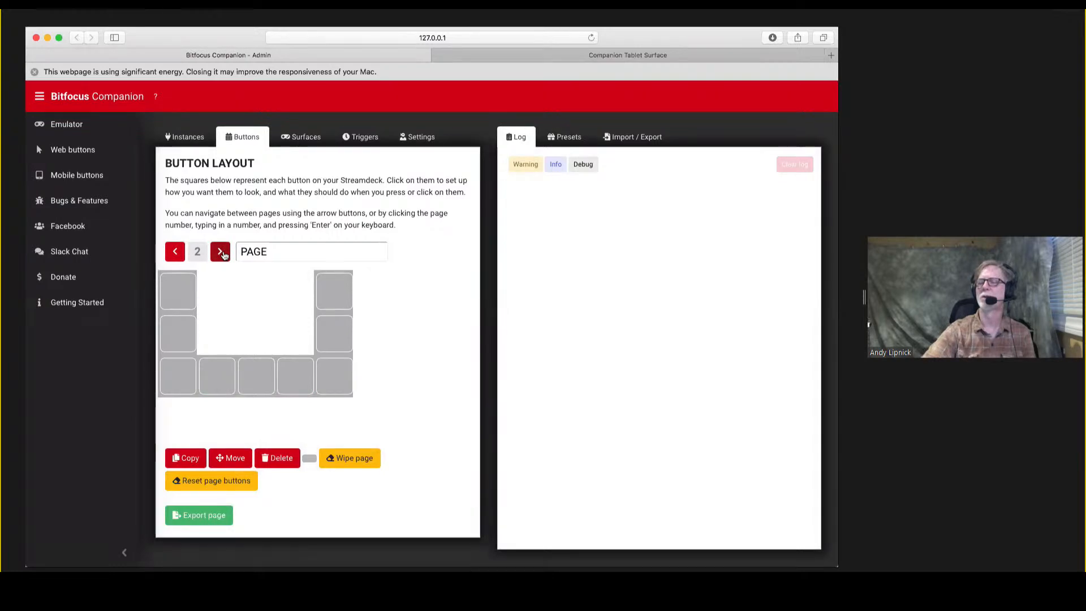
{"action": "left_click", "coordinate": [221, 252]}
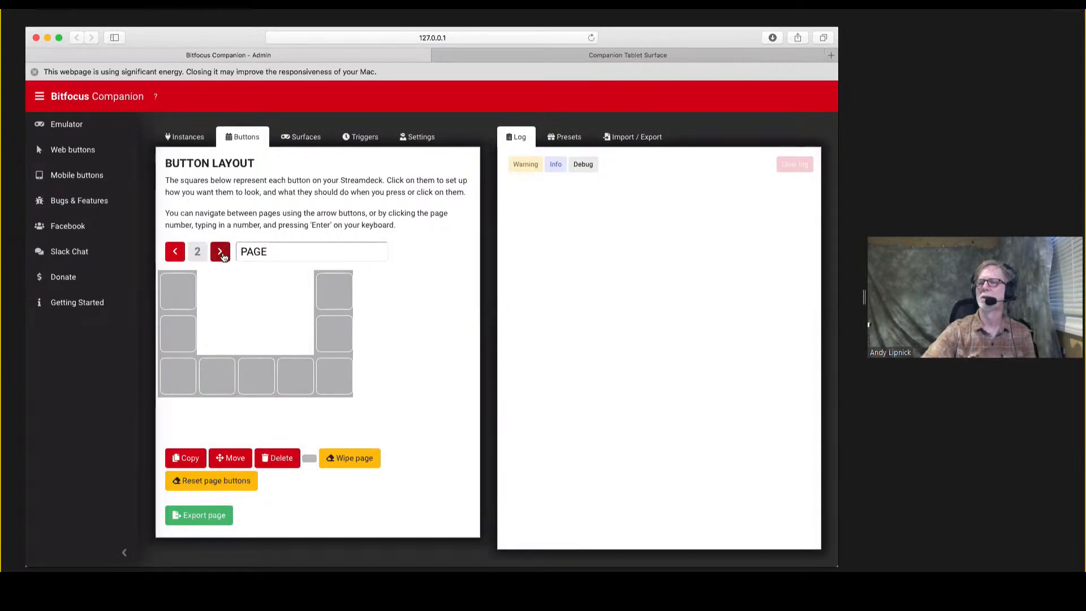
{"action": "left_click", "coordinate": [221, 252]}
{"action": "left_click", "coordinate": [220, 252]}
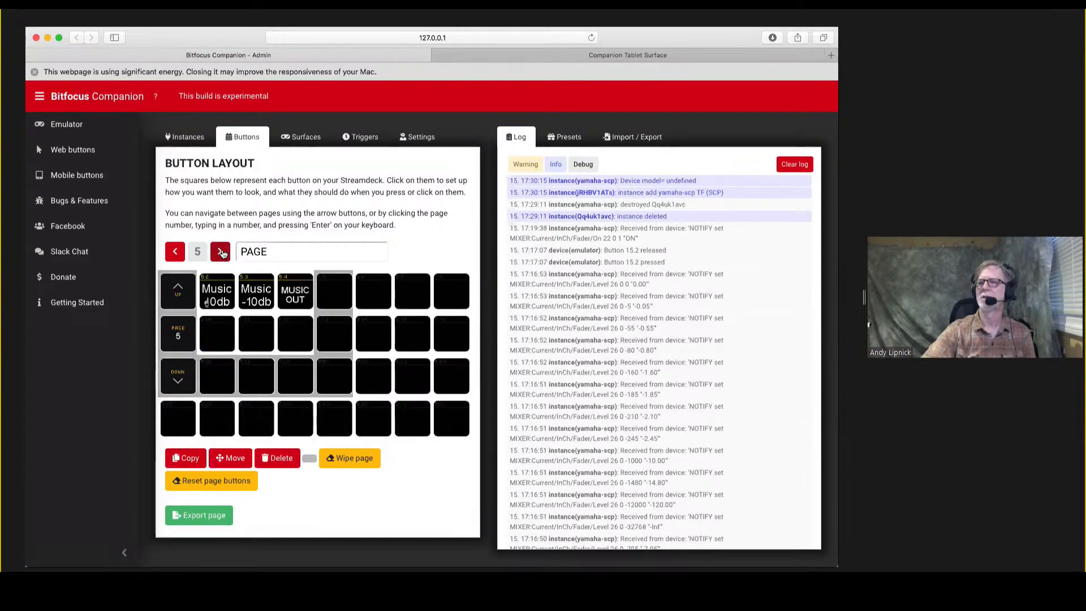
{"action": "left_click", "coordinate": [221, 252]}
{"action": "left_click", "coordinate": [221, 252]}
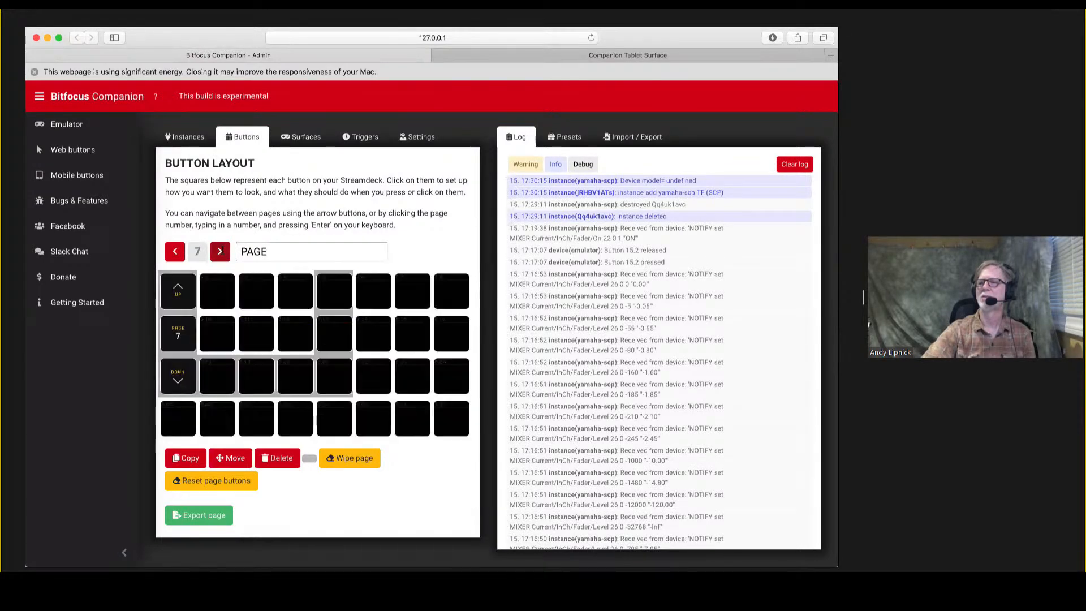
{"action": "left_click", "coordinate": [220, 252]}
{"action": "left_click", "coordinate": [221, 253]}
{"action": "left_click", "coordinate": [221, 252]}
{"action": "left_click", "coordinate": [220, 251]}
{"action": "left_click", "coordinate": [222, 253]}
{"action": "left_click", "coordinate": [221, 252]}
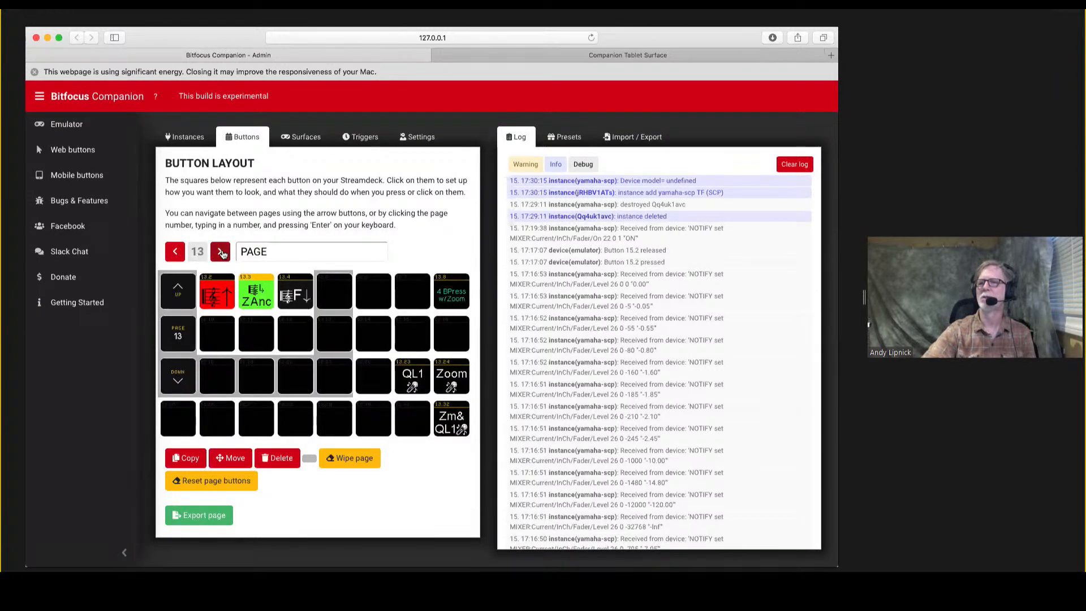
{"action": "left_click", "coordinate": [221, 251]}
{"action": "left_click", "coordinate": [221, 252]}
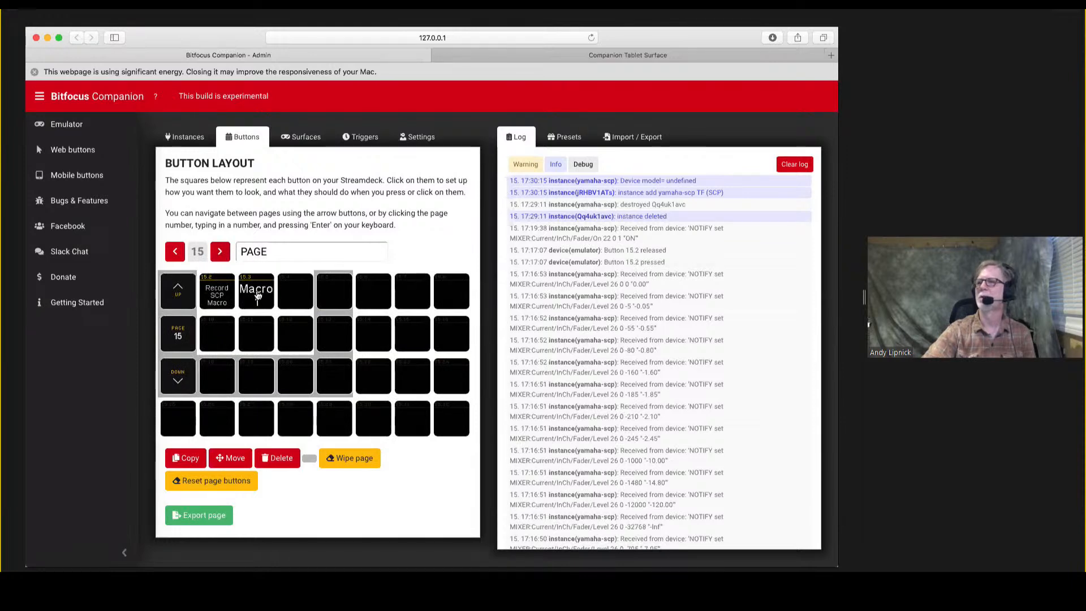
{"action": "left_click", "coordinate": [258, 293]}
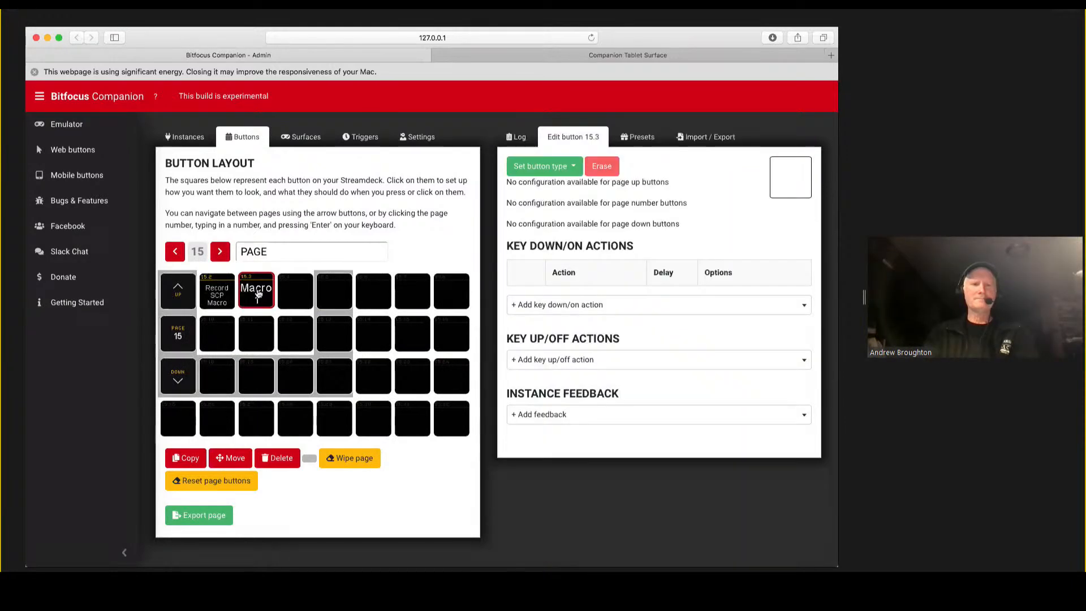
{"action": "scroll", "coordinate": [704, 337], "scroll_direction": "down", "scroll_amount": 3}
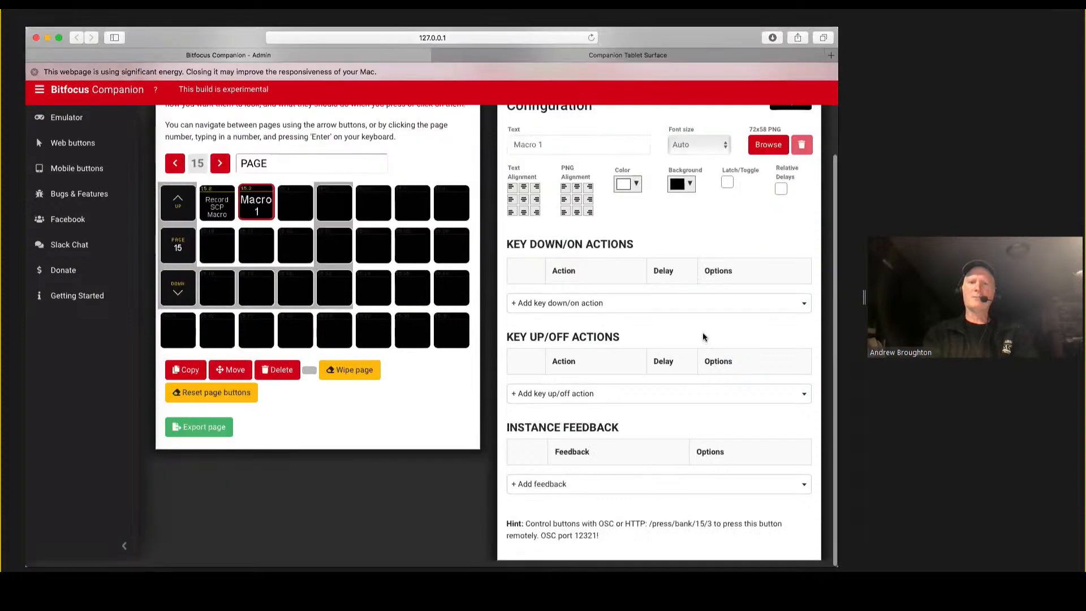
{"action": "scroll", "coordinate": [703, 339], "scroll_direction": "up", "scroll_amount": 2}
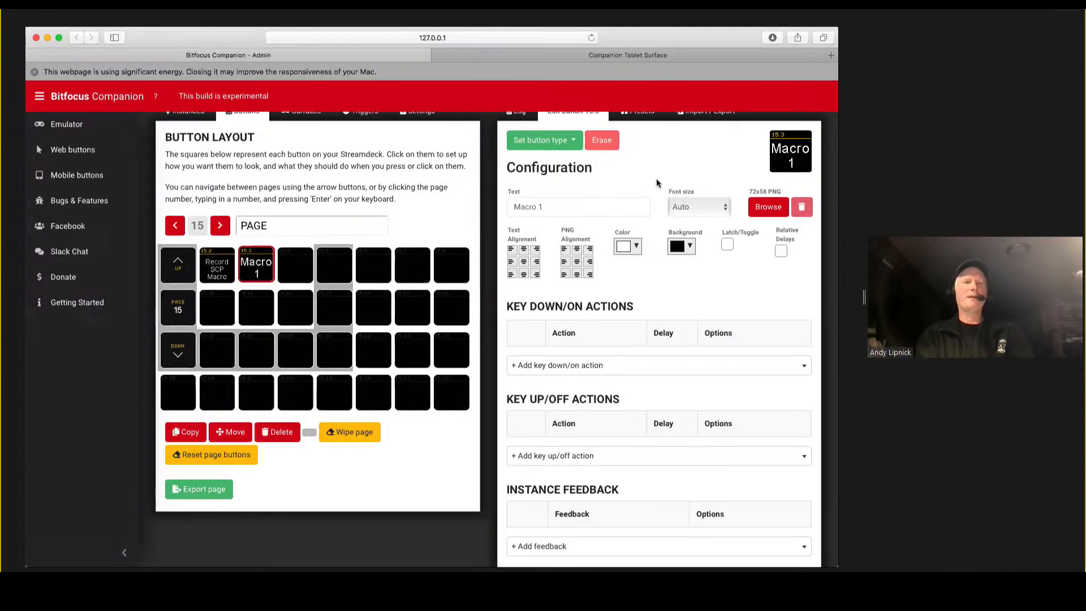
{"action": "scroll", "coordinate": [658, 173], "scroll_direction": "up", "scroll_amount": 1}
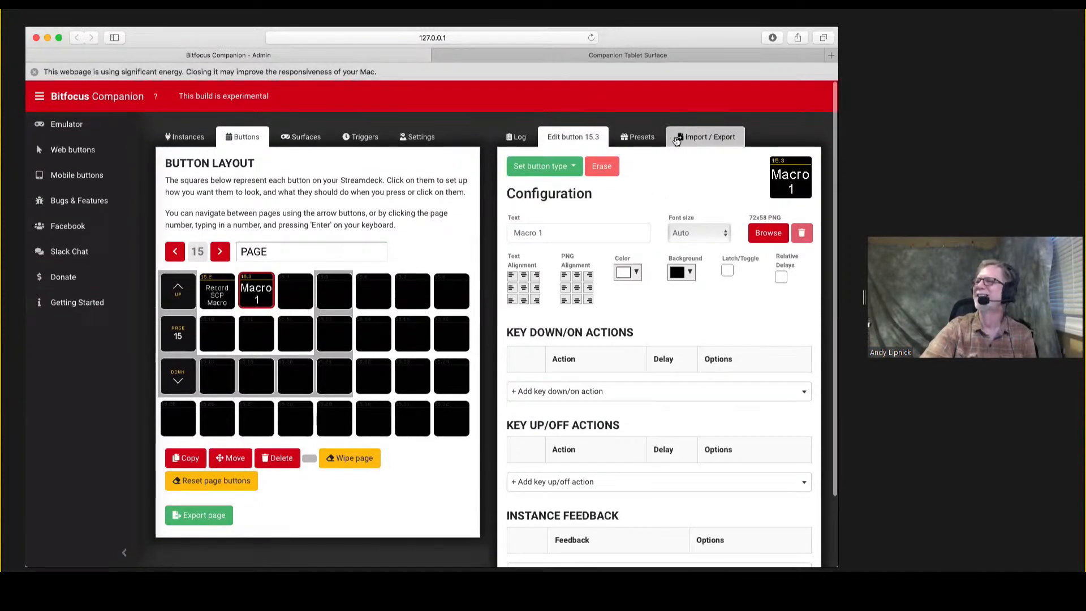
Disable the yamaha-scp instance and enable the yamaha-MIDI2 instance in the connections.
{"action": "left_click", "coordinate": [687, 141]}
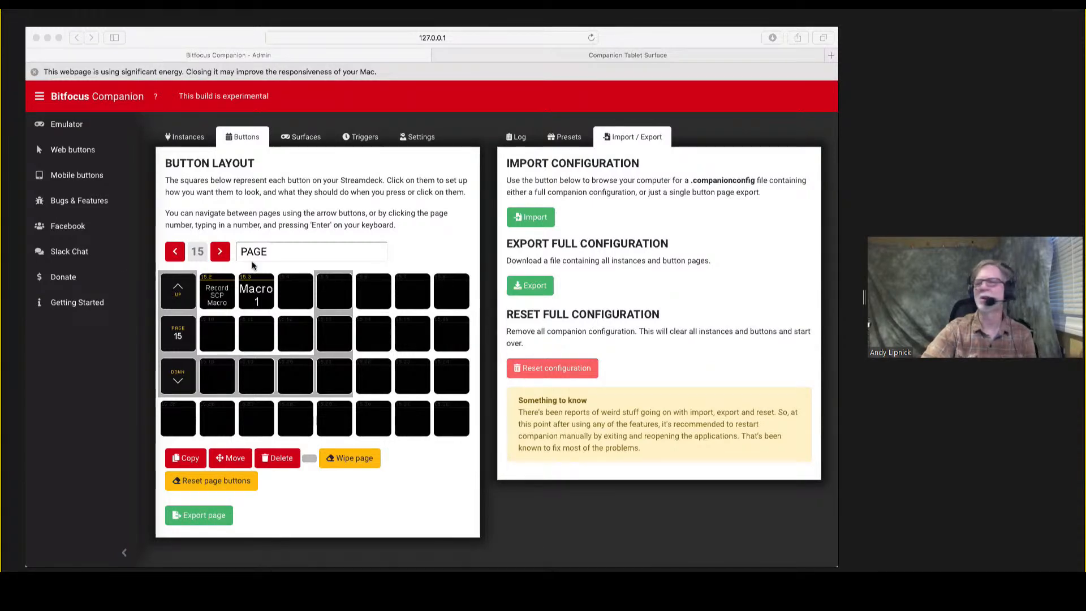
{"action": "left_click", "coordinate": [193, 140]}
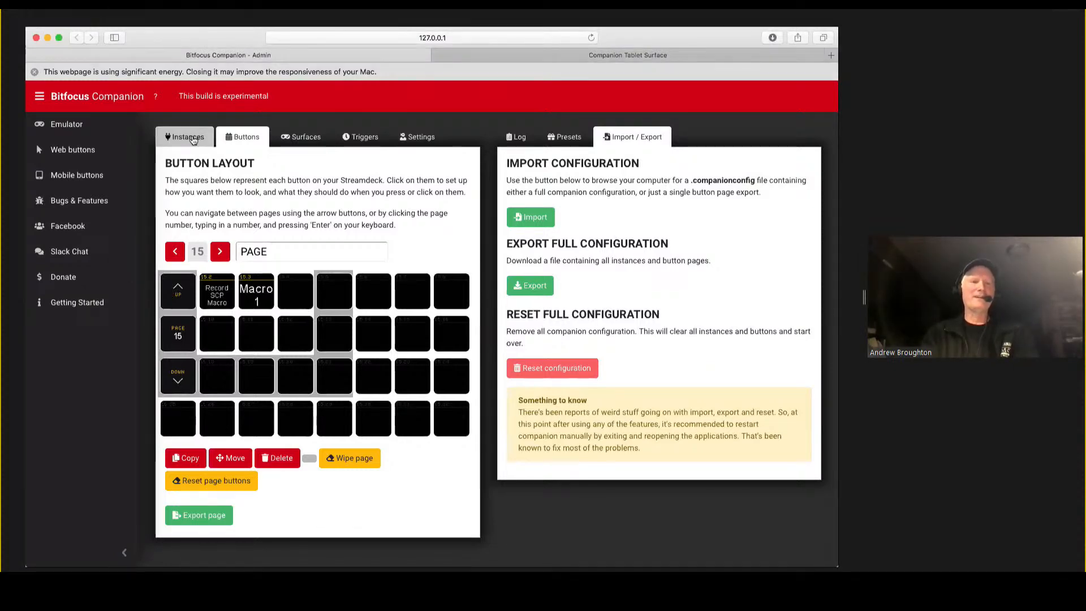
{"action": "left_click", "coordinate": [193, 140]}
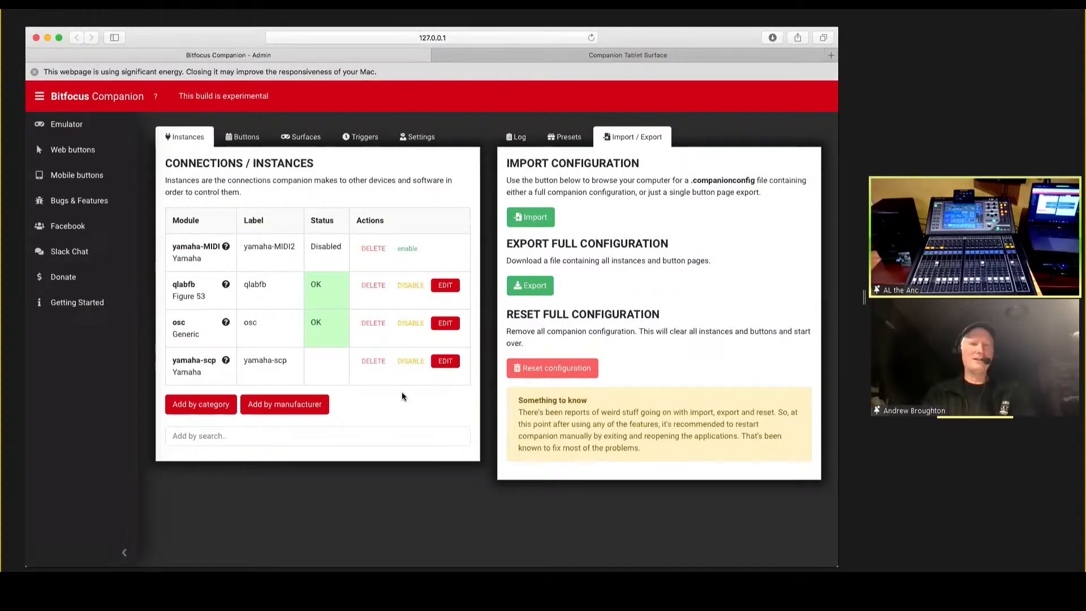
{"action": "left_click", "coordinate": [411, 363]}
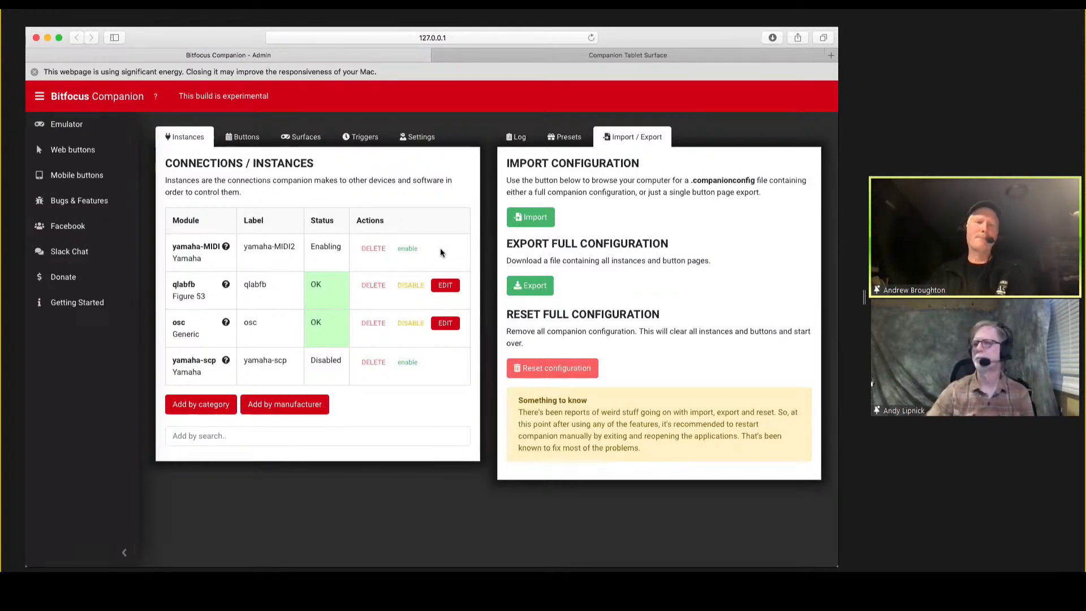
Go to page 13 of the button layout and open button 13.2 to examine its key down actions.
{"action": "left_click", "coordinate": [249, 140]}
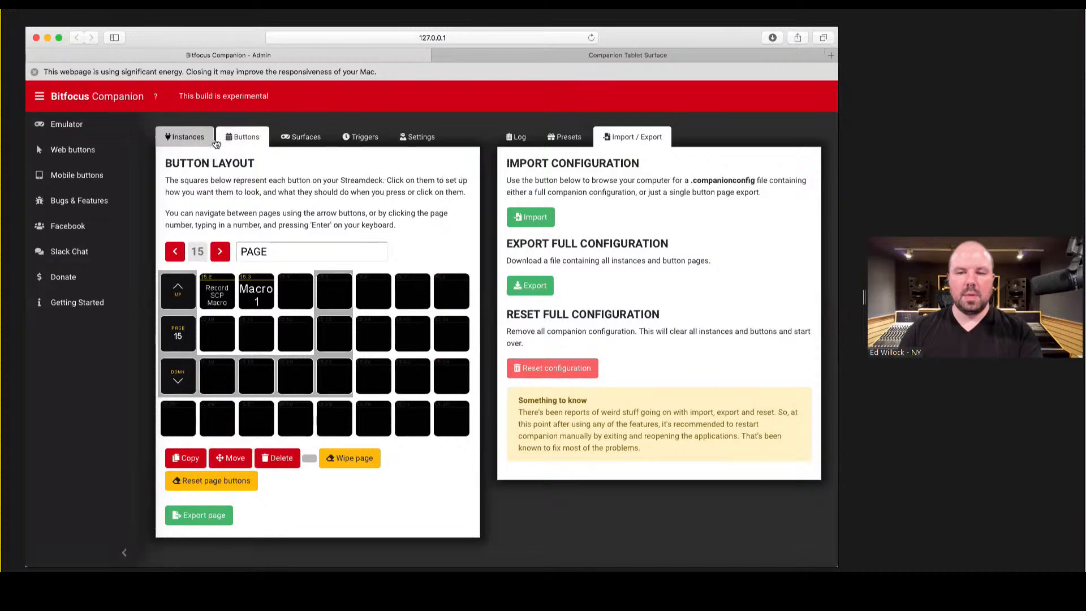
{"action": "left_click", "coordinate": [192, 140]}
{"action": "left_click", "coordinate": [229, 140]}
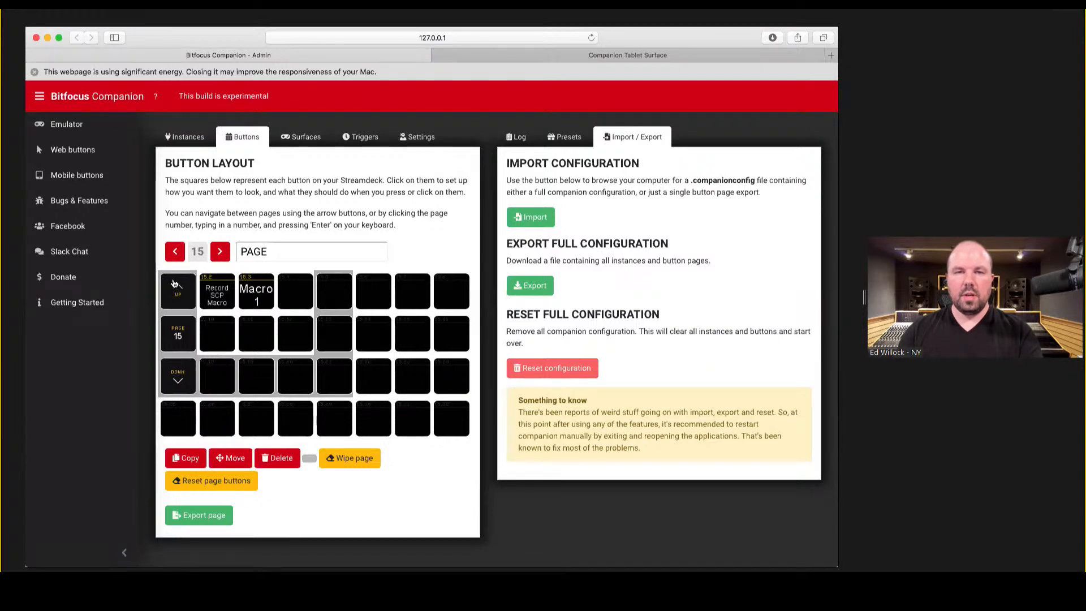
{"action": "left_click", "coordinate": [176, 252]}
{"action": "left_click", "coordinate": [176, 252]}
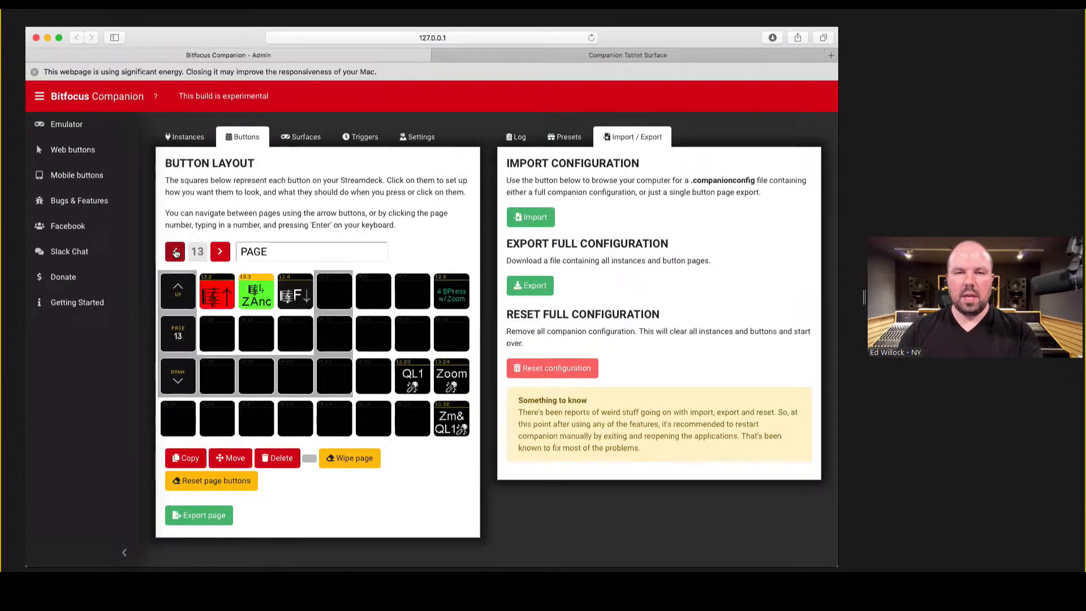
{"action": "left_click", "coordinate": [220, 297]}
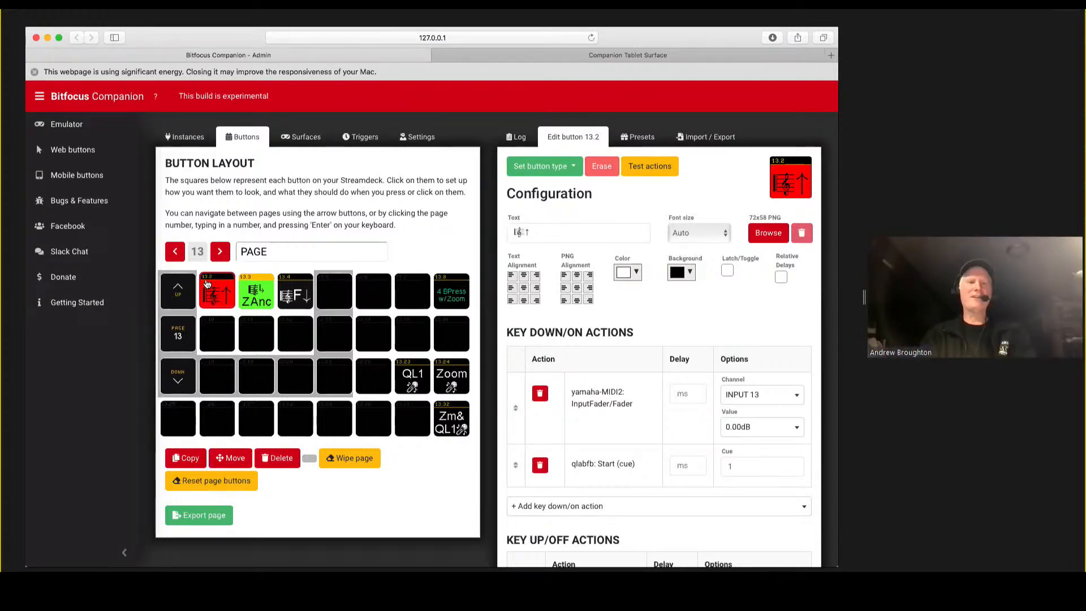
Disable the yamaha-MIDI2 instance and check the key down and key up actions of button 13.2.
{"action": "left_click", "coordinate": [184, 137]}
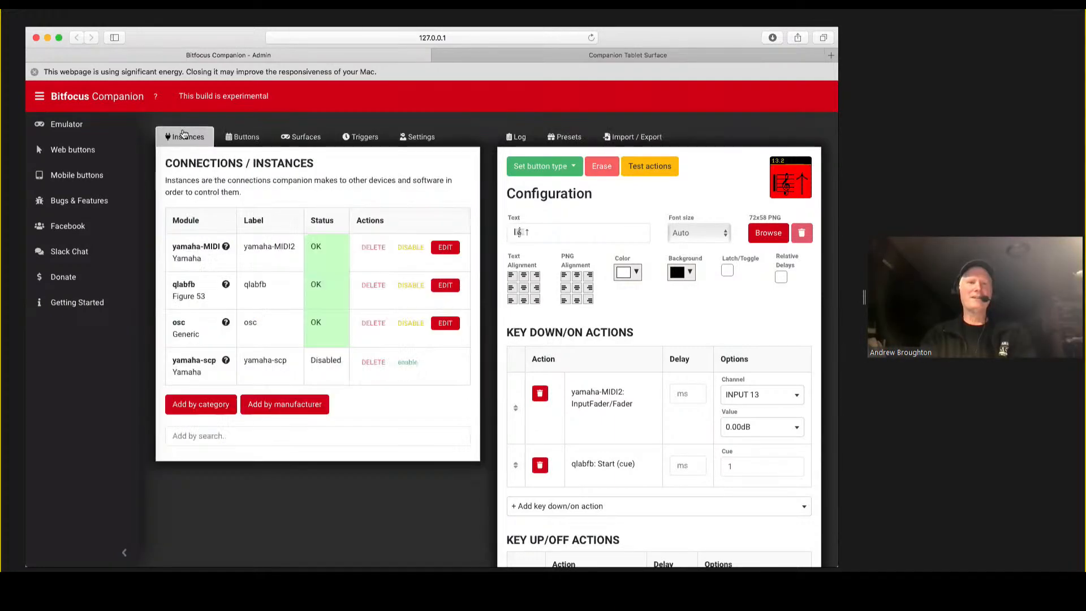
{"action": "left_click", "coordinate": [411, 249]}
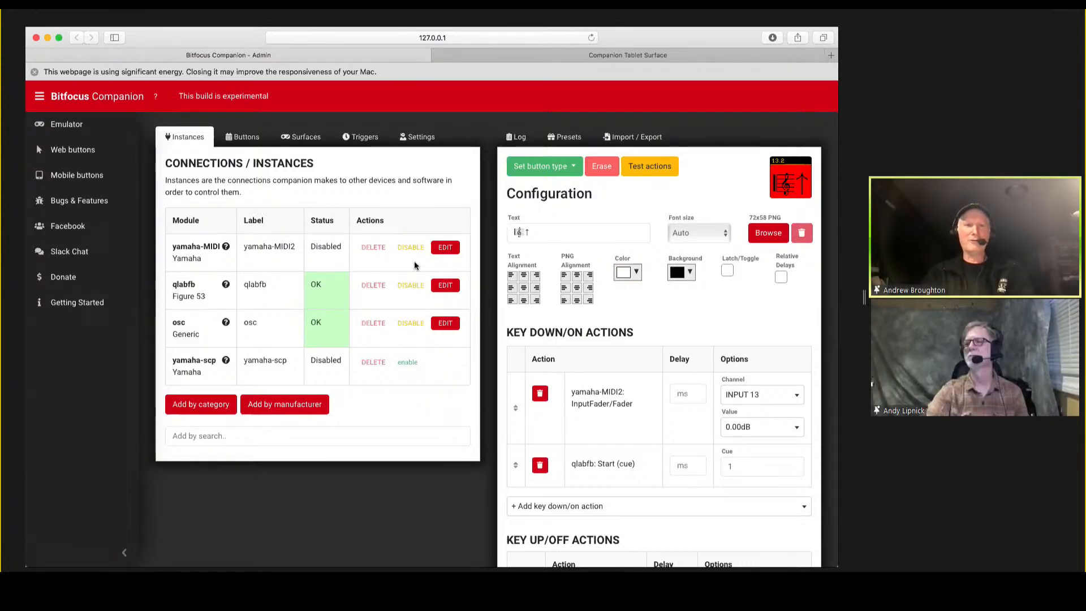
{"action": "left_click", "coordinate": [247, 138]}
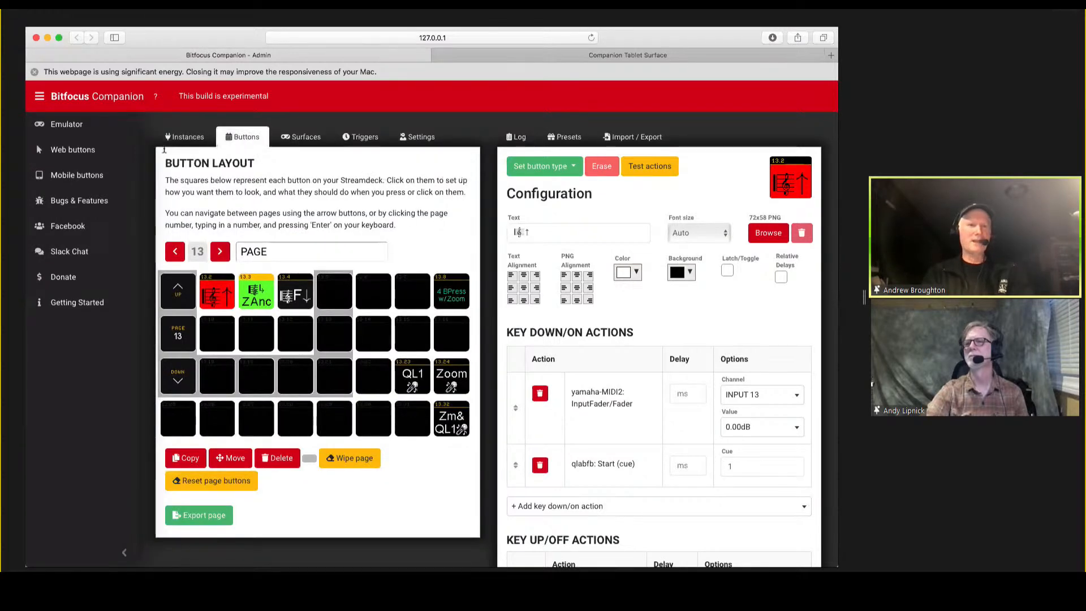
{"action": "left_click", "coordinate": [216, 295]}
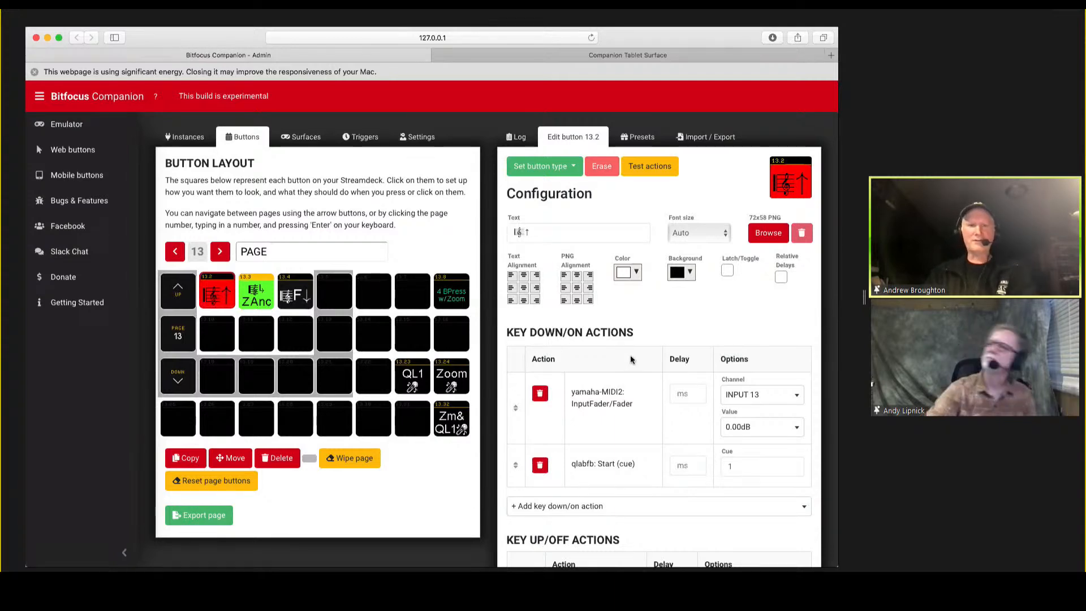
{"action": "scroll", "coordinate": [630, 355], "scroll_direction": "down", "scroll_amount": 5}
{"action": "scroll", "coordinate": [630, 355], "scroll_direction": "up", "scroll_amount": 5}
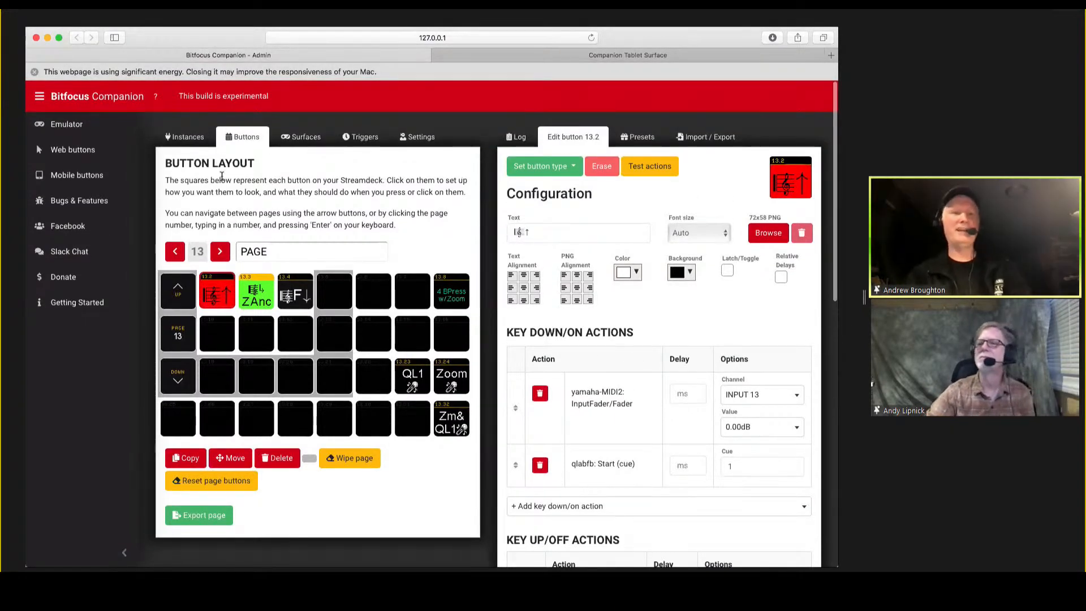
Delete the yamaha-MIDI2 instance, confirm the deletion, and reopen button 13.2 to check its remaining actions.
{"action": "left_click", "coordinate": [192, 138]}
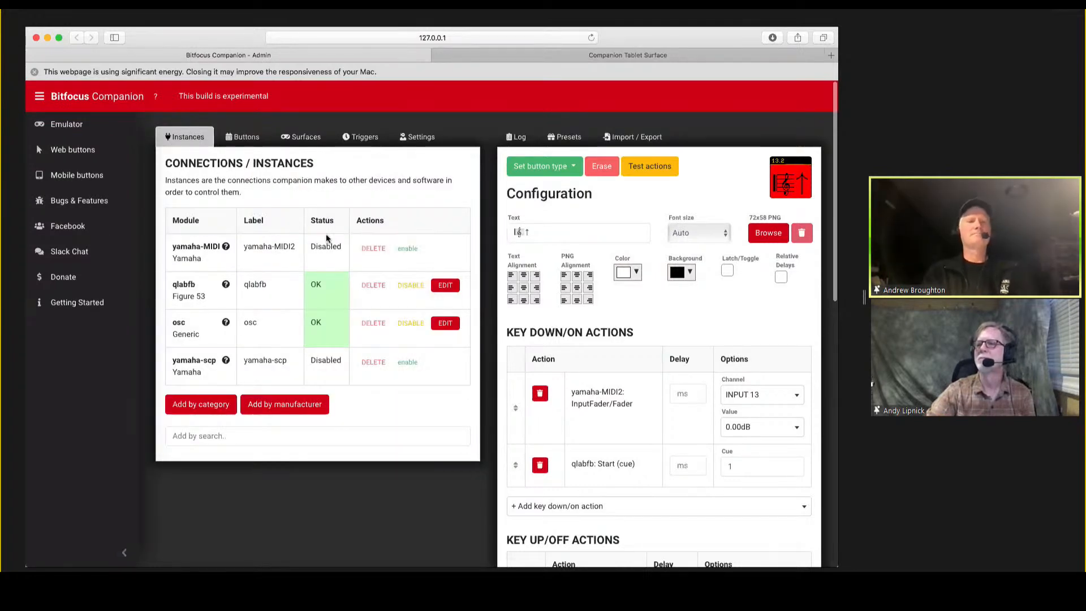
{"action": "left_click", "coordinate": [366, 251]}
{"action": "left_click", "coordinate": [536, 315]}
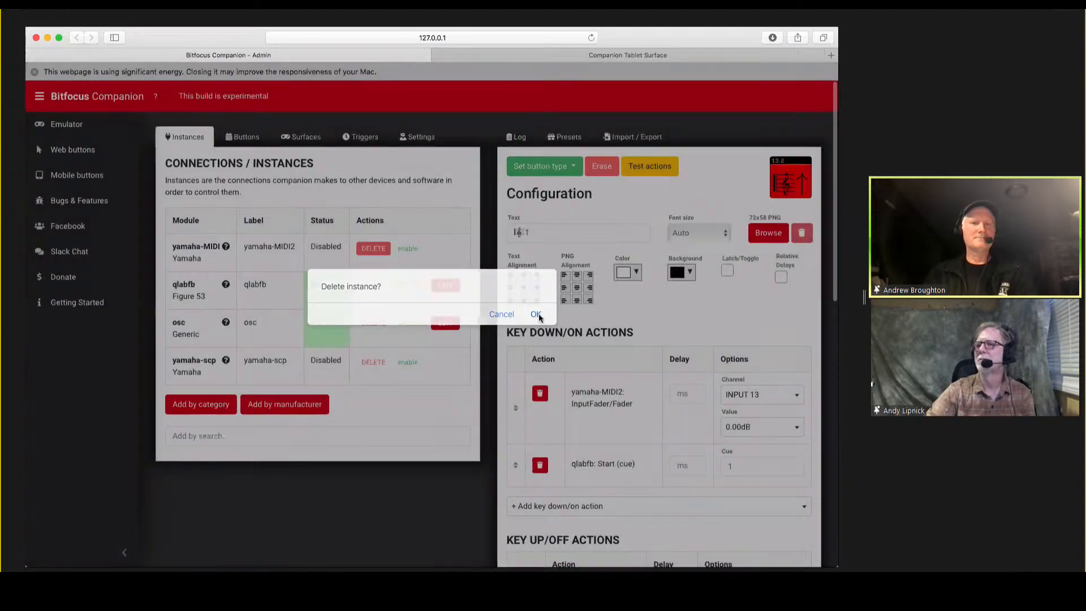
{"action": "left_click", "coordinate": [243, 141]}
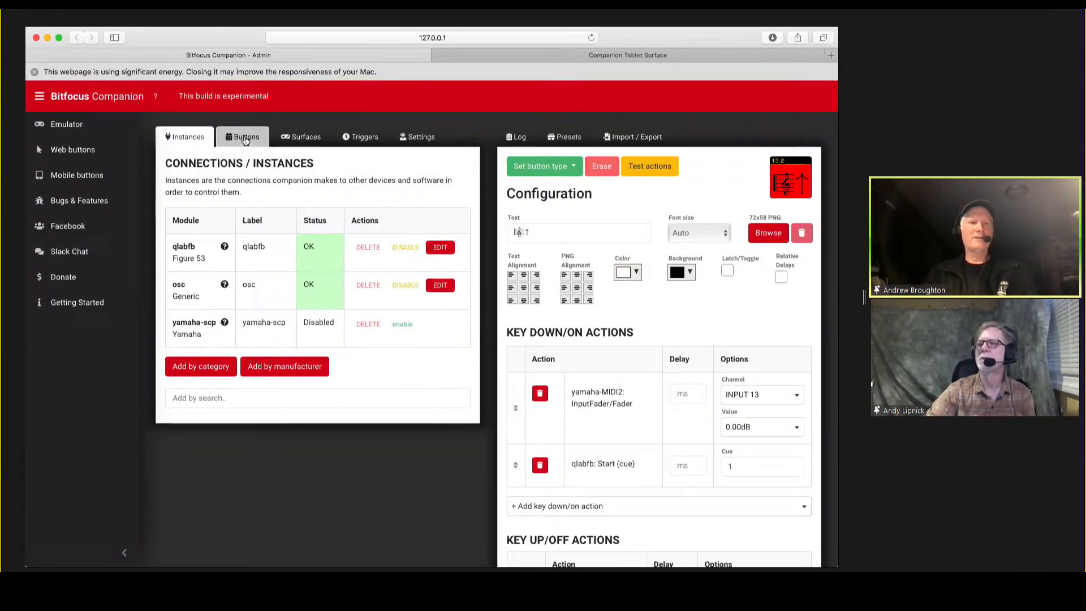
{"action": "left_click", "coordinate": [220, 292]}
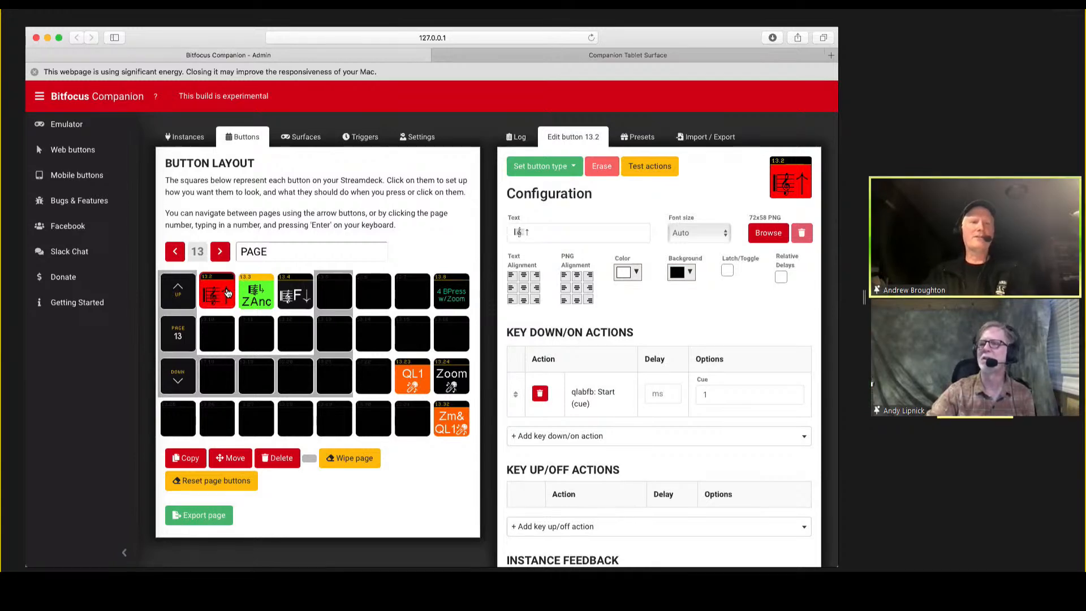
Search the available modules for "yamah" and add a Yamaha CL/QL (MIDI) instance.
{"action": "left_click", "coordinate": [194, 143]}
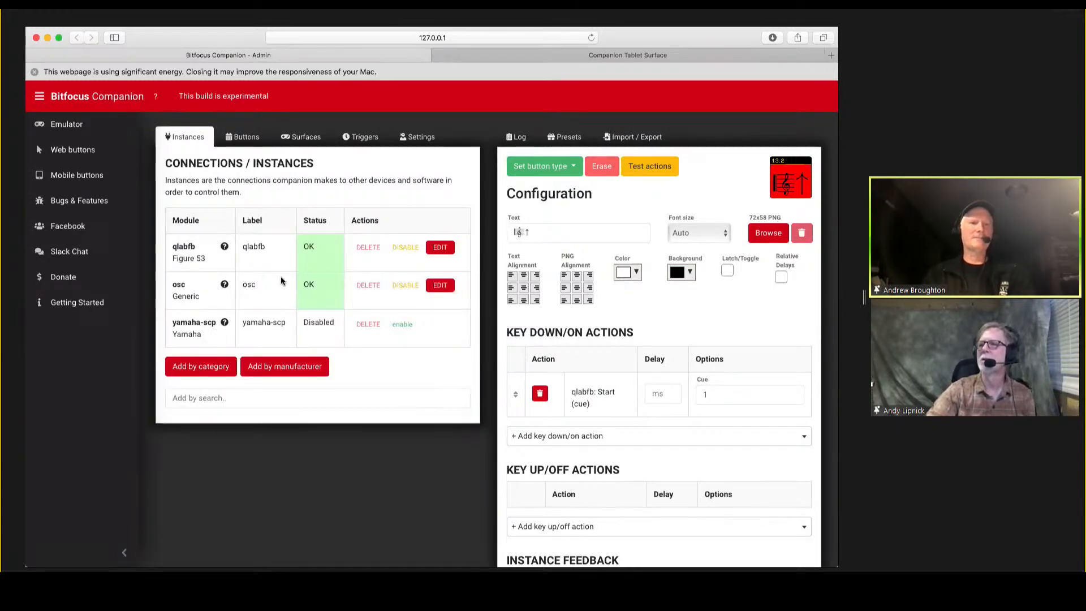
{"action": "left_click", "coordinate": [202, 389]}
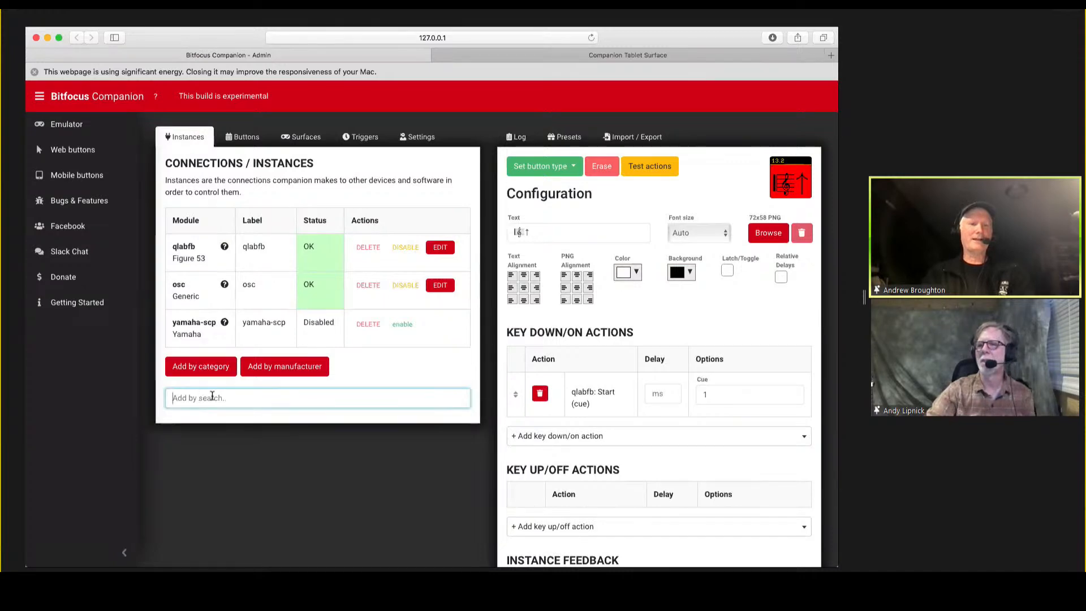
{"action": "type", "text": "yamah"}
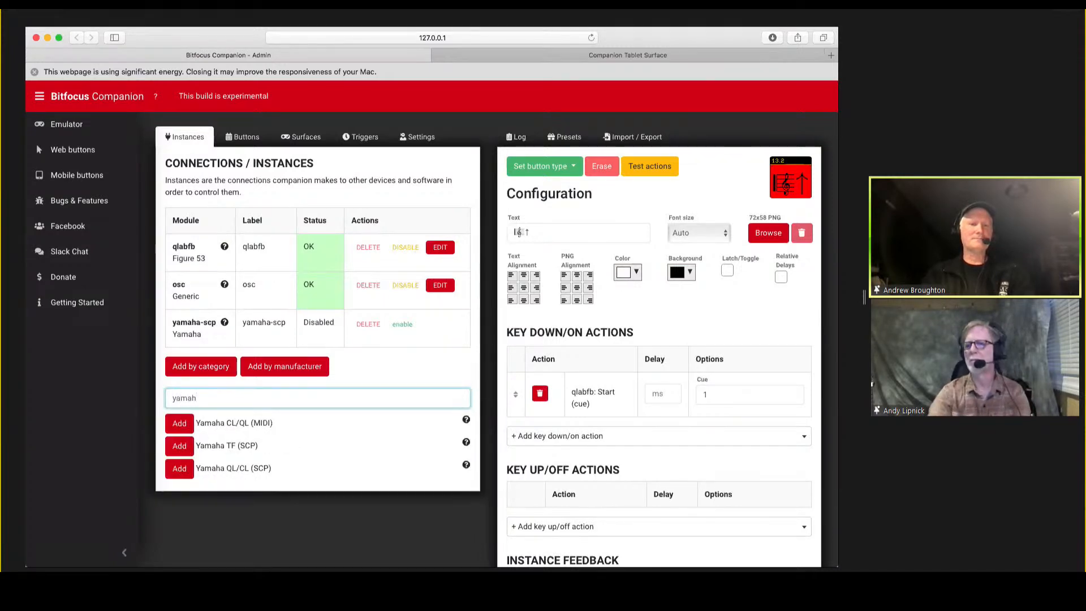
{"action": "left_click", "coordinate": [179, 424]}
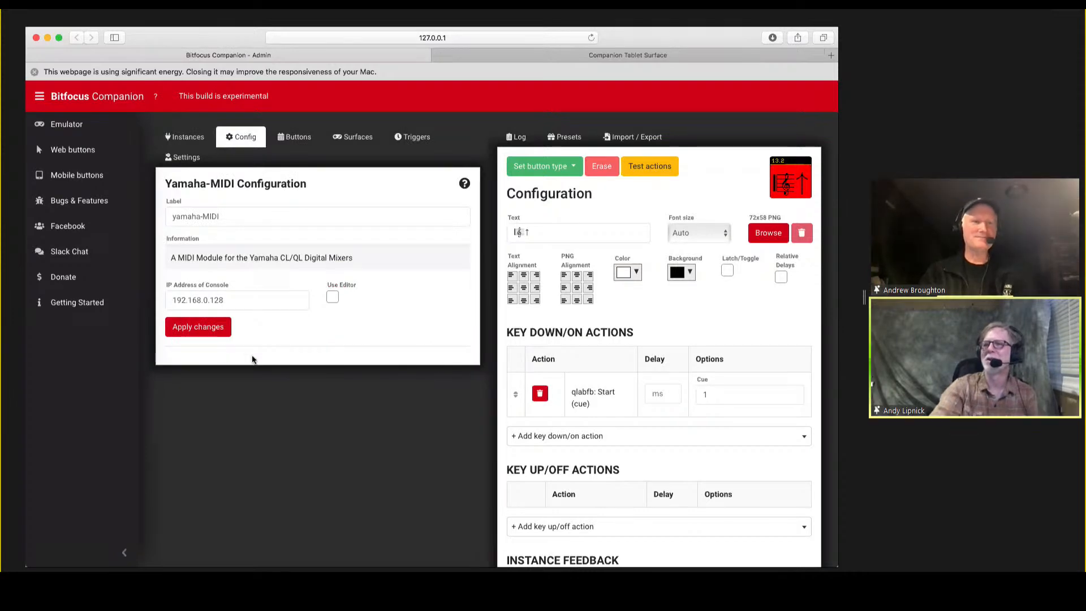
Set the yamaha-MIDI instance's console IP address to 192.168.4.128 and apply the change.
{"action": "left_click", "coordinate": [206, 301]}
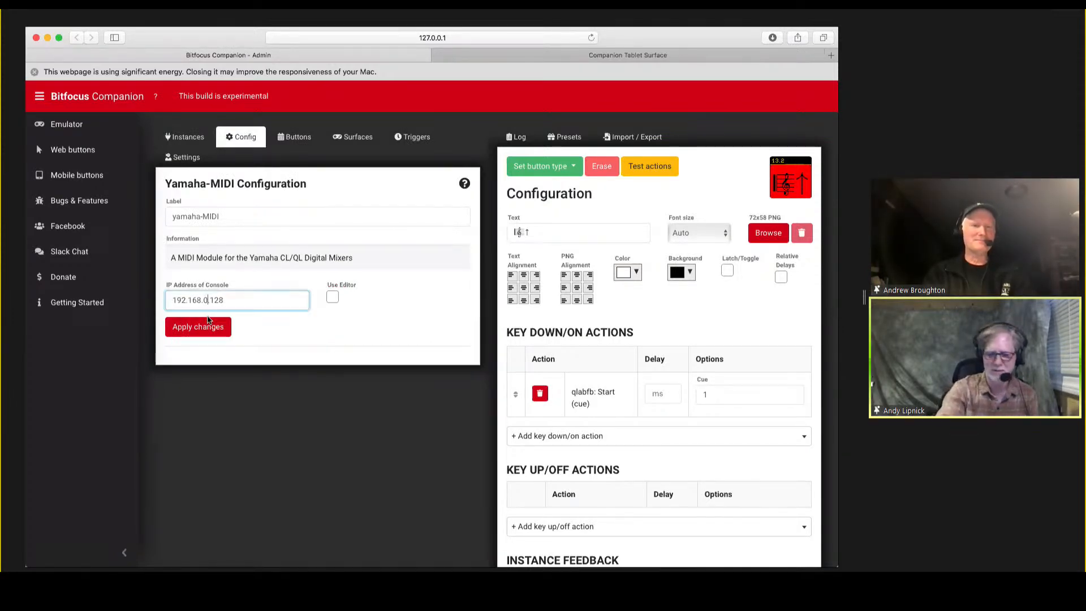
{"action": "key", "text": "BackSpace"}
{"action": "type", "text": "4"}
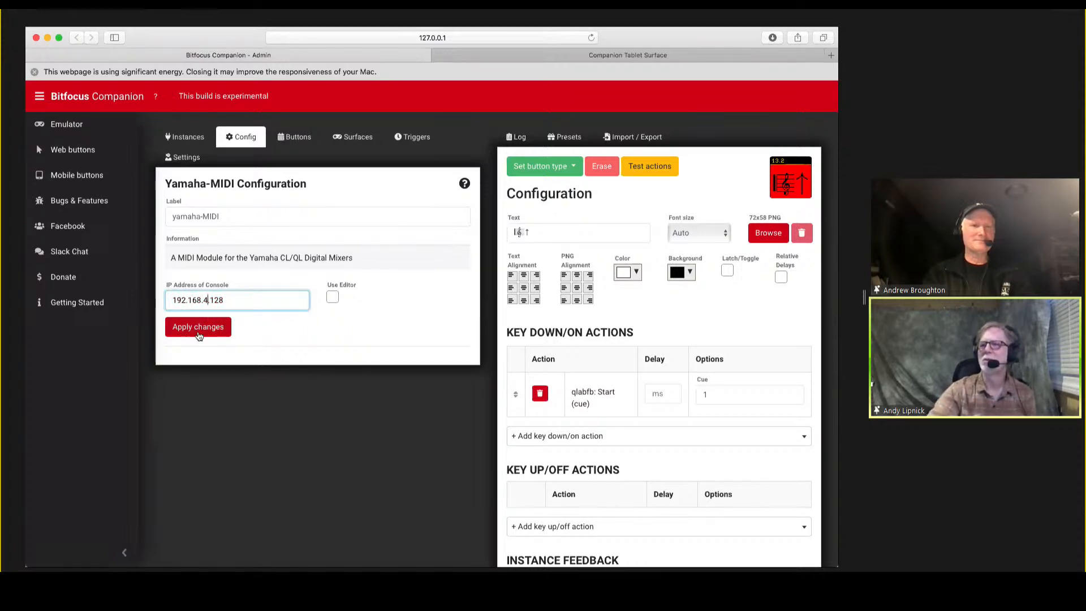
{"action": "left_click", "coordinate": [200, 332]}
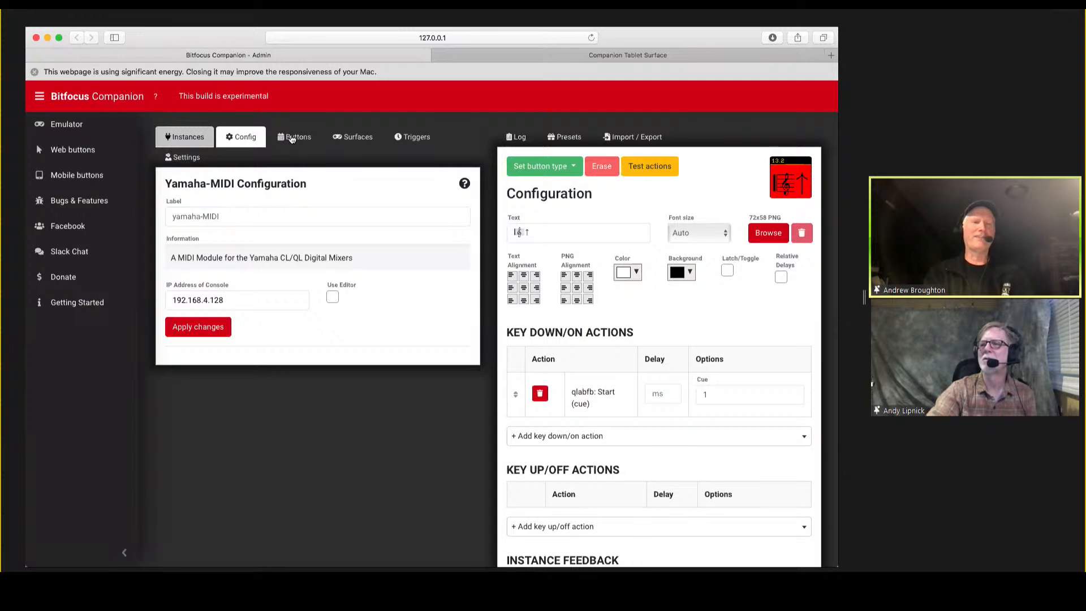
Check the yamaha-MIDI status, reapply its configuration, and restart the instance by disabling and re-enabling it.
{"action": "left_click", "coordinate": [192, 140]}
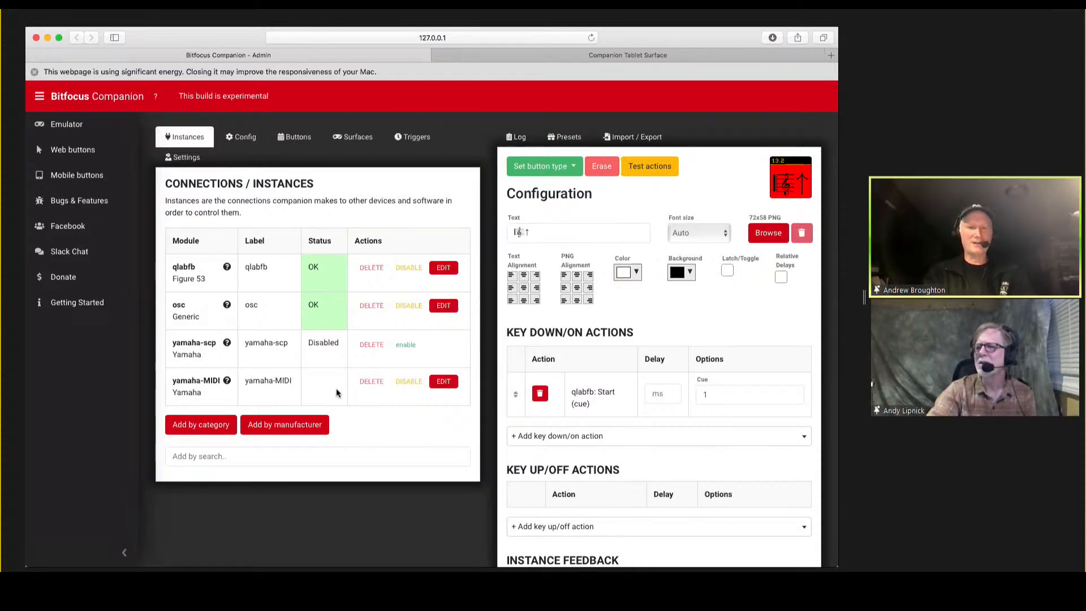
{"action": "left_click", "coordinate": [246, 145]}
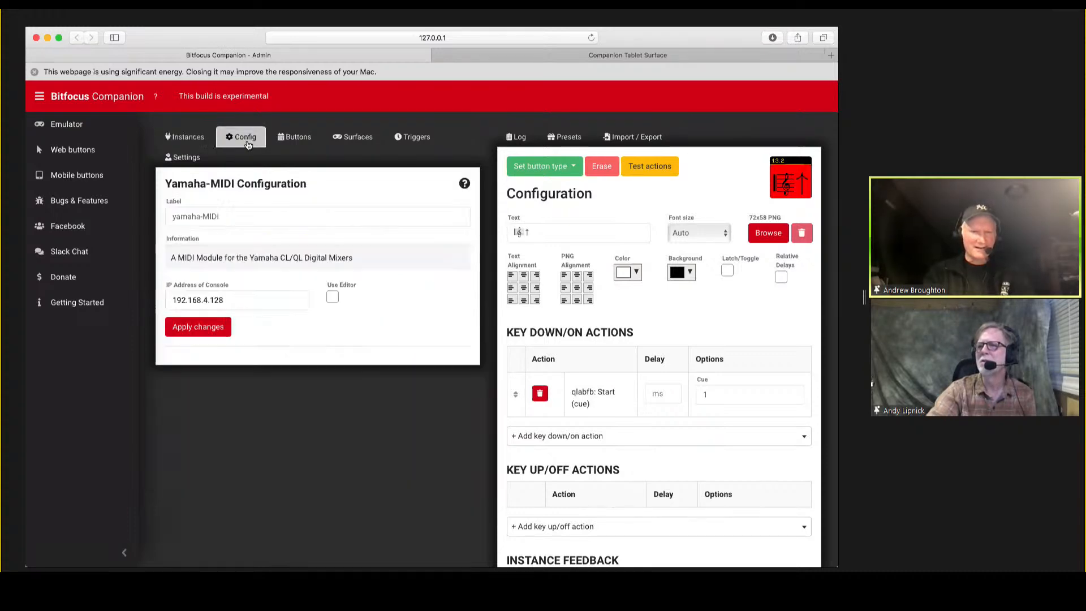
{"action": "left_click", "coordinate": [200, 328]}
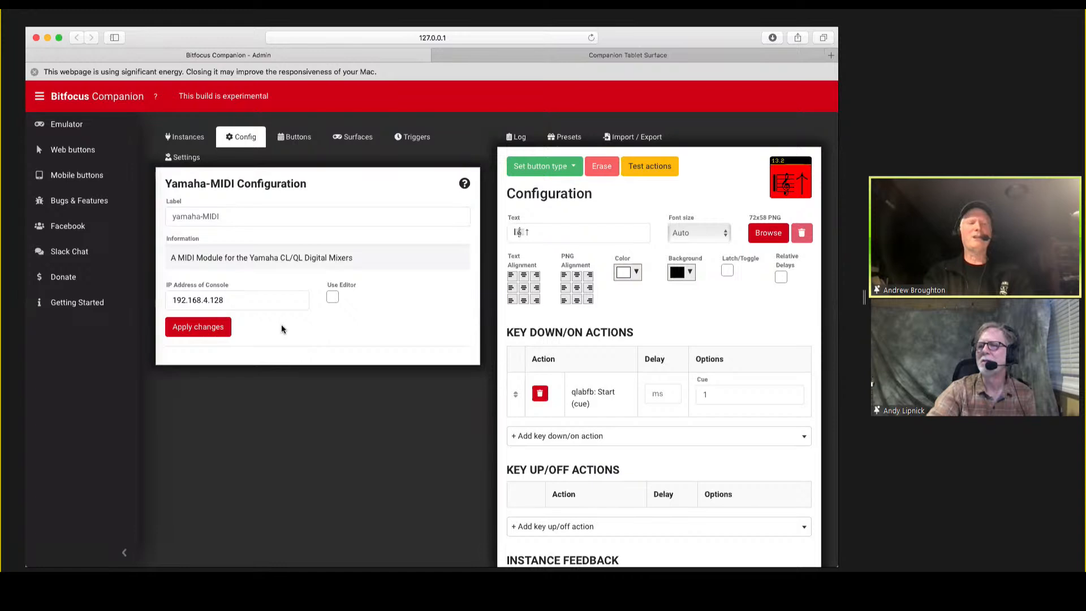
{"action": "left_click", "coordinate": [190, 142]}
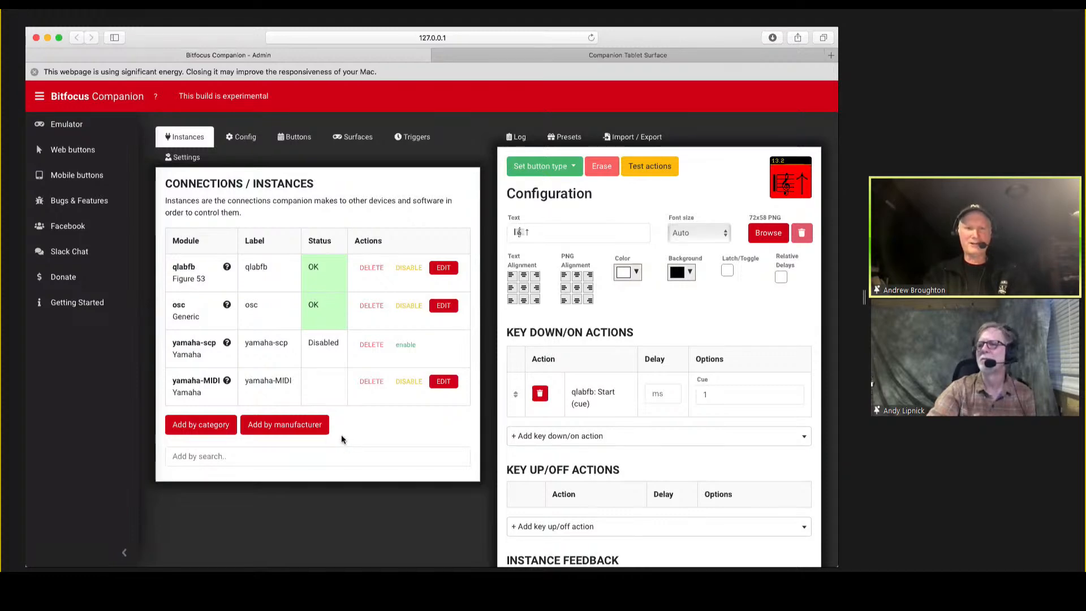
{"action": "left_click", "coordinate": [406, 387]}
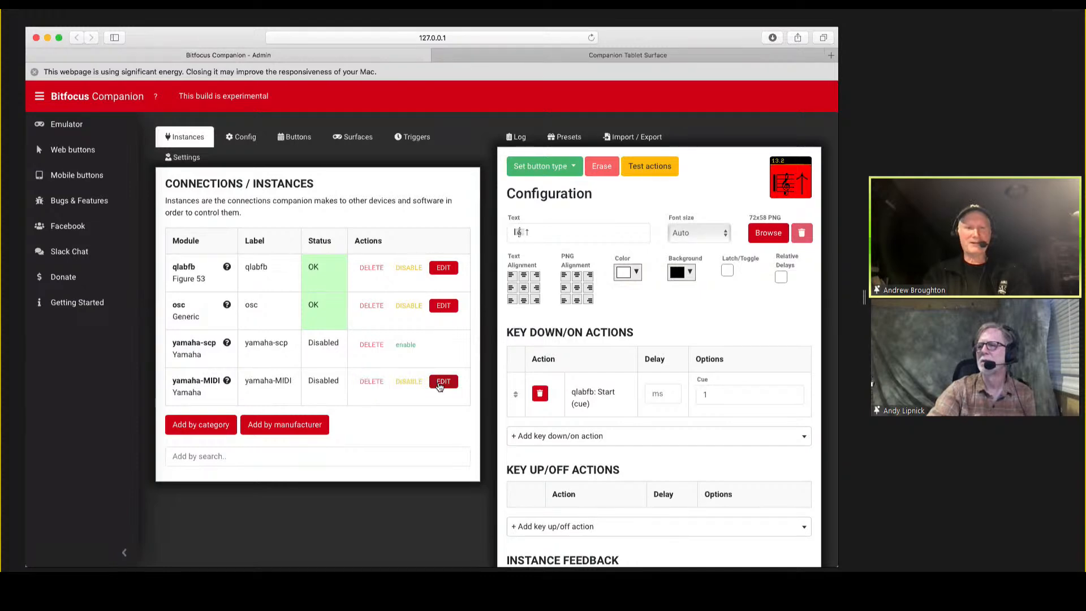
{"action": "left_click", "coordinate": [406, 389]}
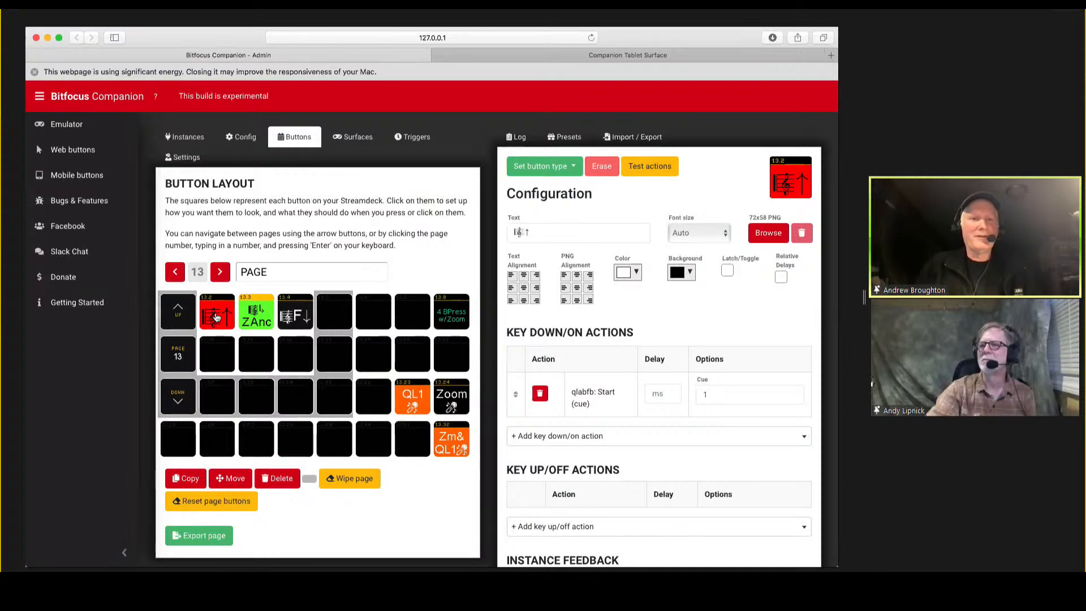
Check the actions of buttons 13.2 and 13.3 on page 13 for any Yamaha entries.
{"action": "left_click", "coordinate": [216, 317]}
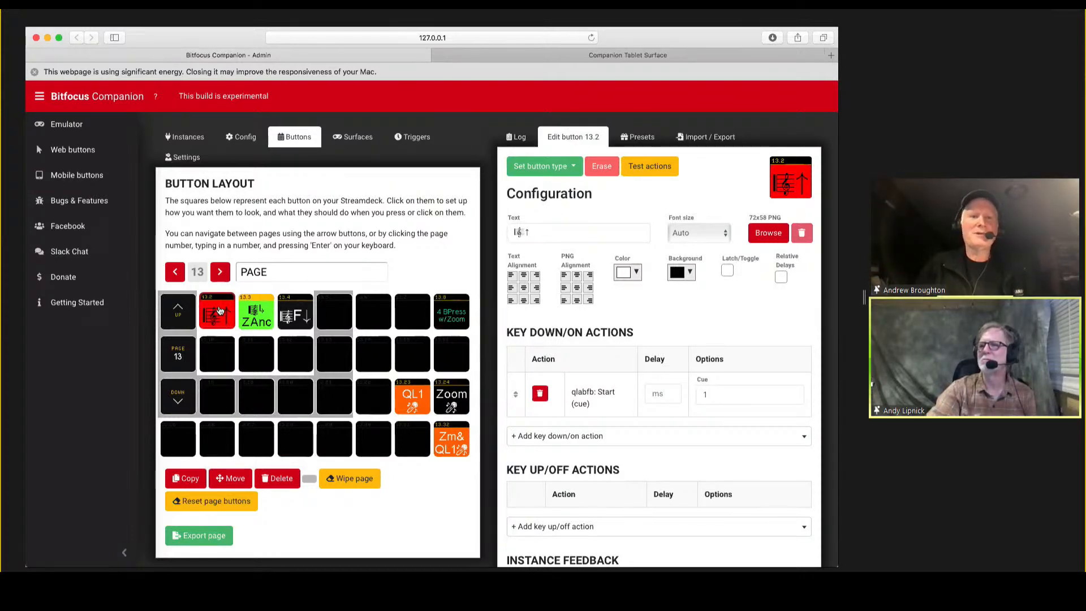
{"action": "left_click", "coordinate": [256, 315]}
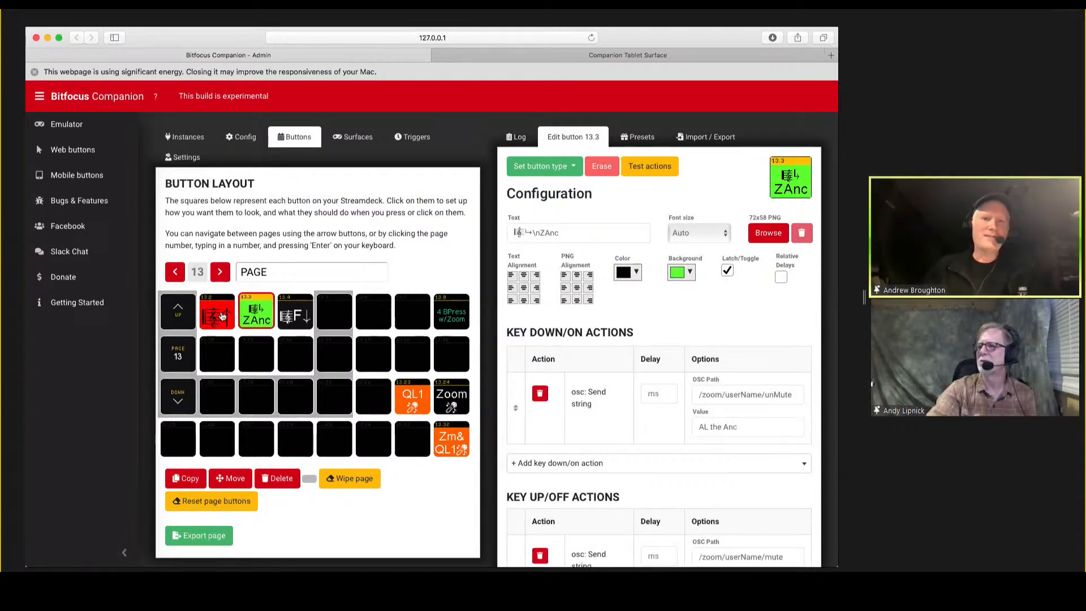
{"action": "left_click", "coordinate": [224, 315]}
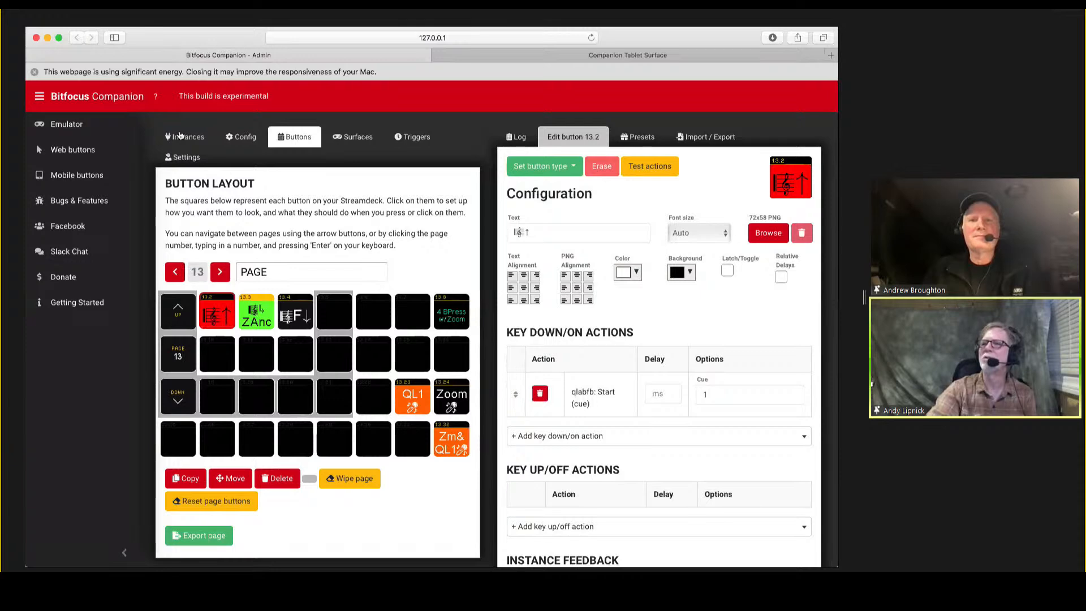
{"action": "left_click", "coordinate": [696, 138]}
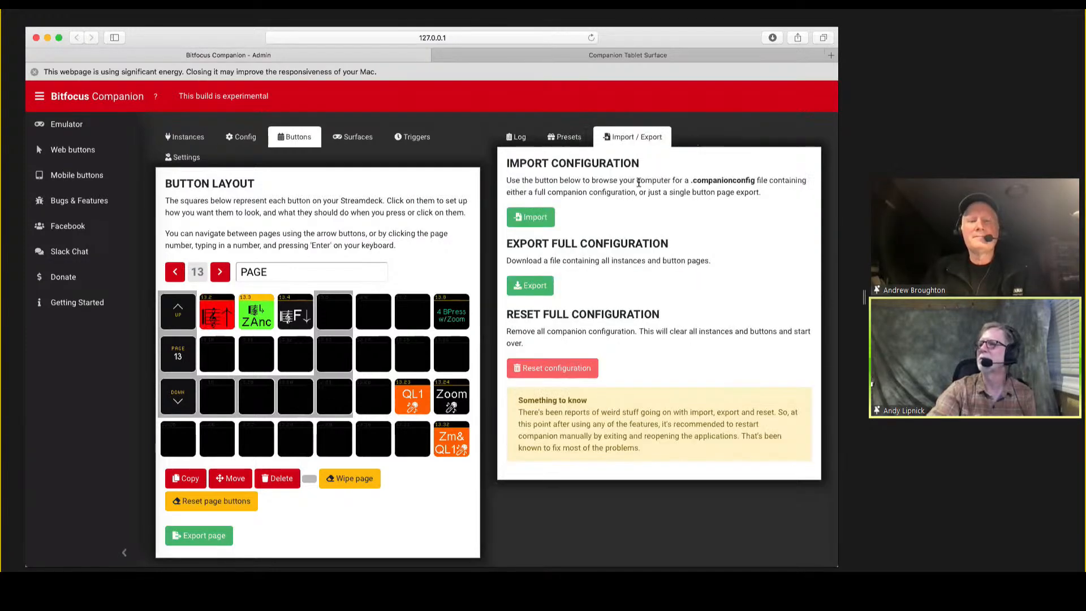
{"action": "left_click", "coordinate": [532, 217]}
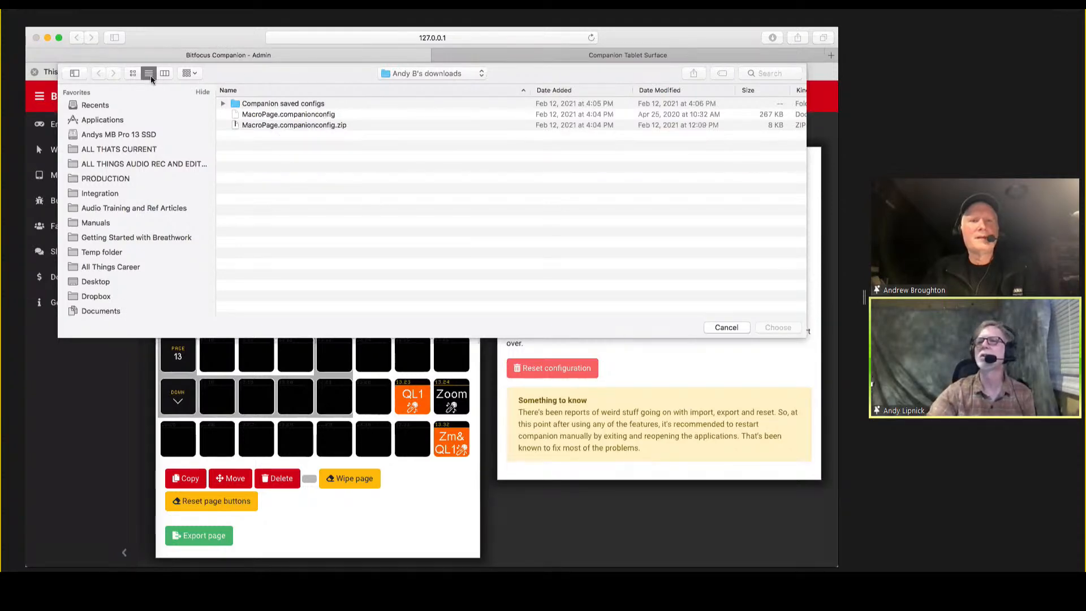
{"action": "scroll", "coordinate": [112, 167], "scroll_direction": "down", "scroll_amount": 4}
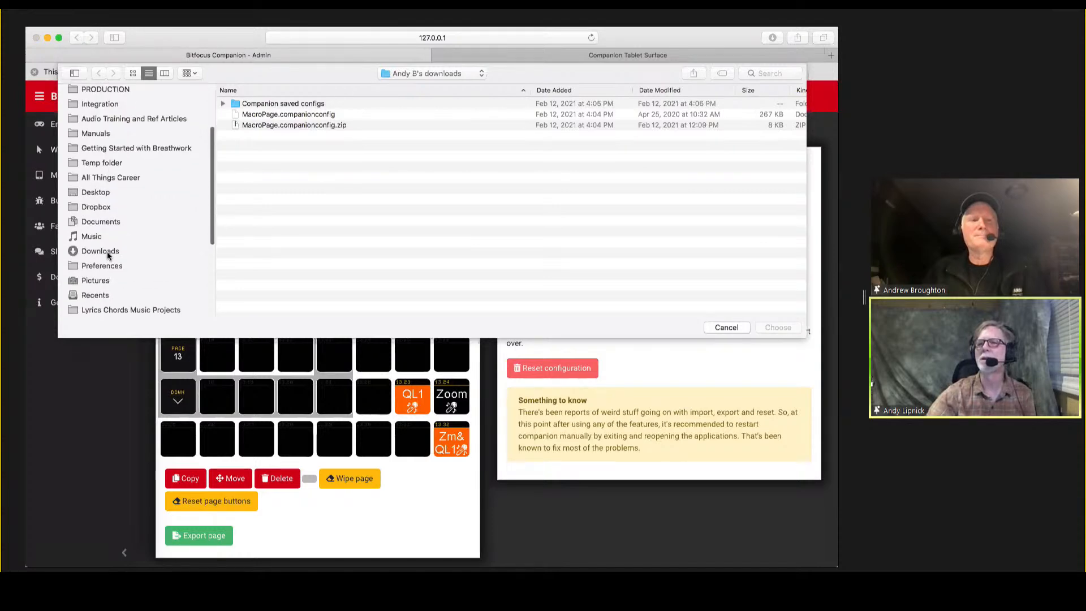
{"action": "left_click", "coordinate": [107, 251]}
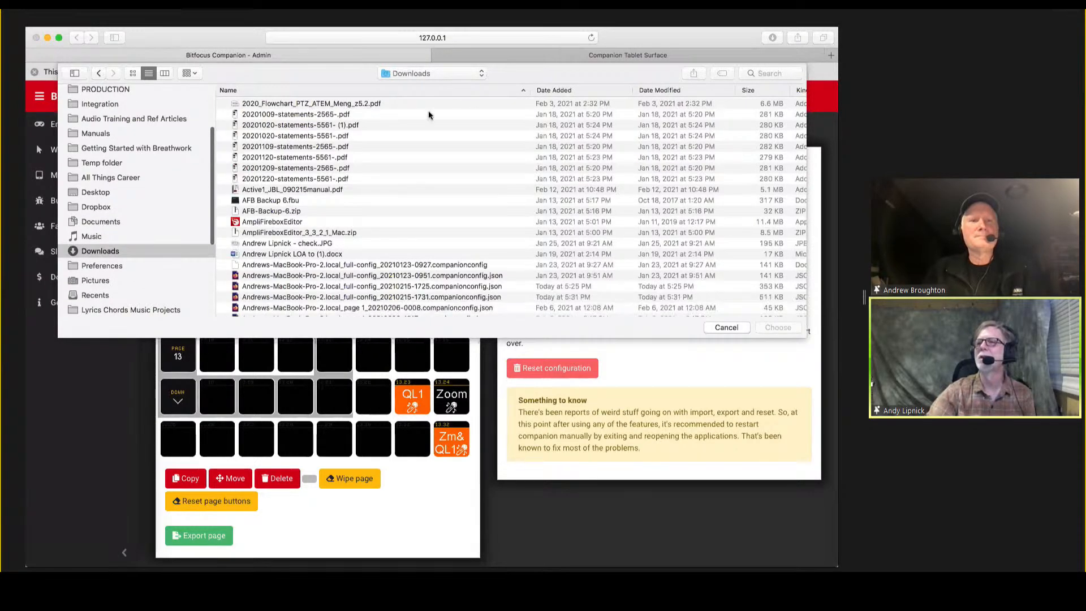
{"action": "left_click", "coordinate": [682, 90]}
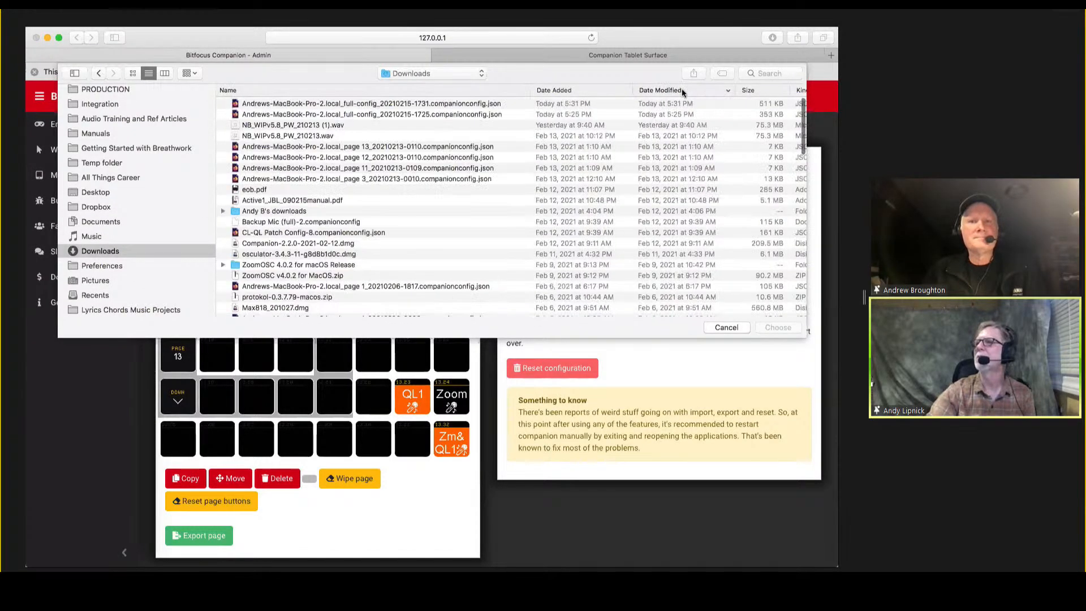
{"action": "left_click", "coordinate": [384, 102]}
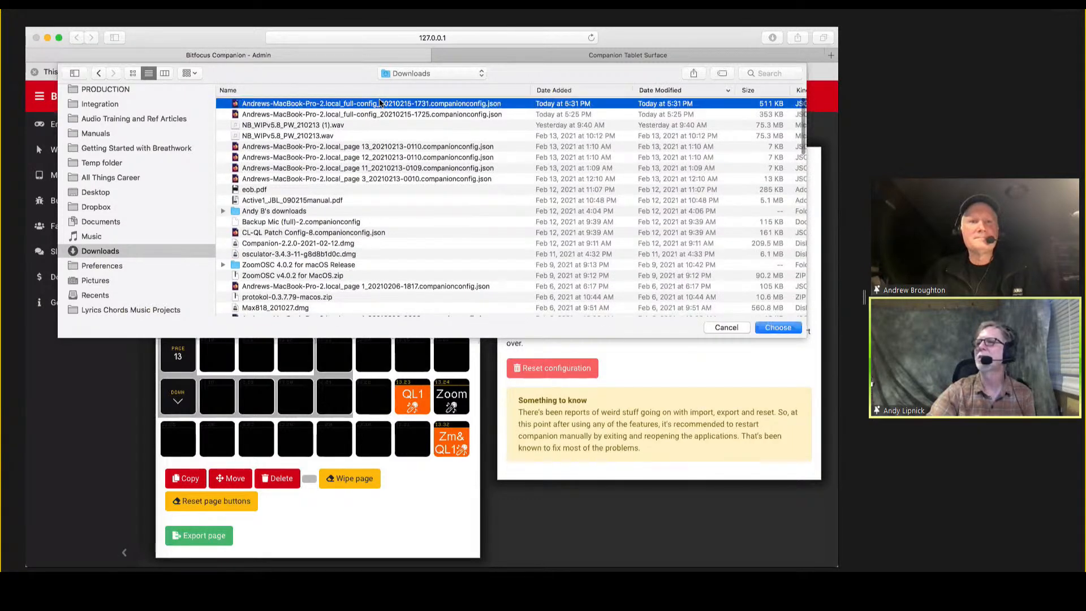
{"action": "left_click", "coordinate": [776, 328]}
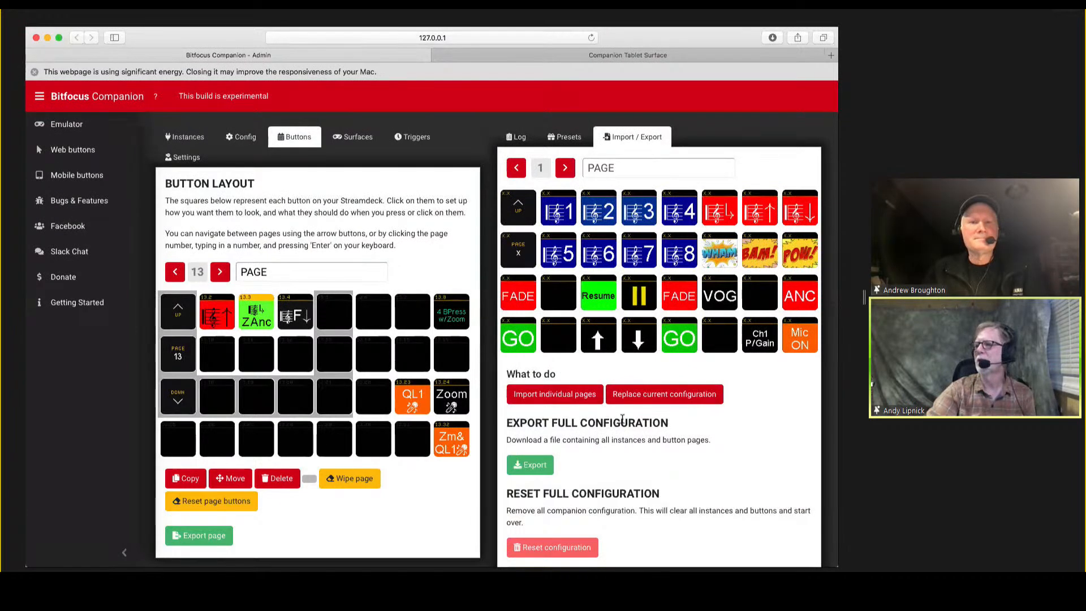
{"action": "left_click", "coordinate": [686, 399]}
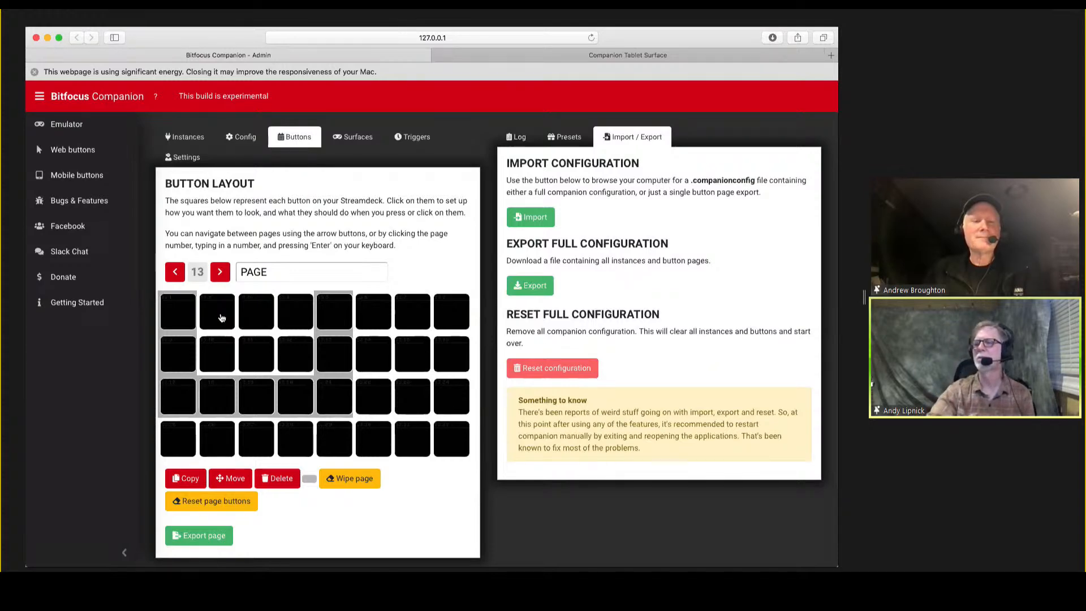
Browse through the imported button pages up to page 13 to check their layouts.
{"action": "left_click", "coordinate": [222, 319]}
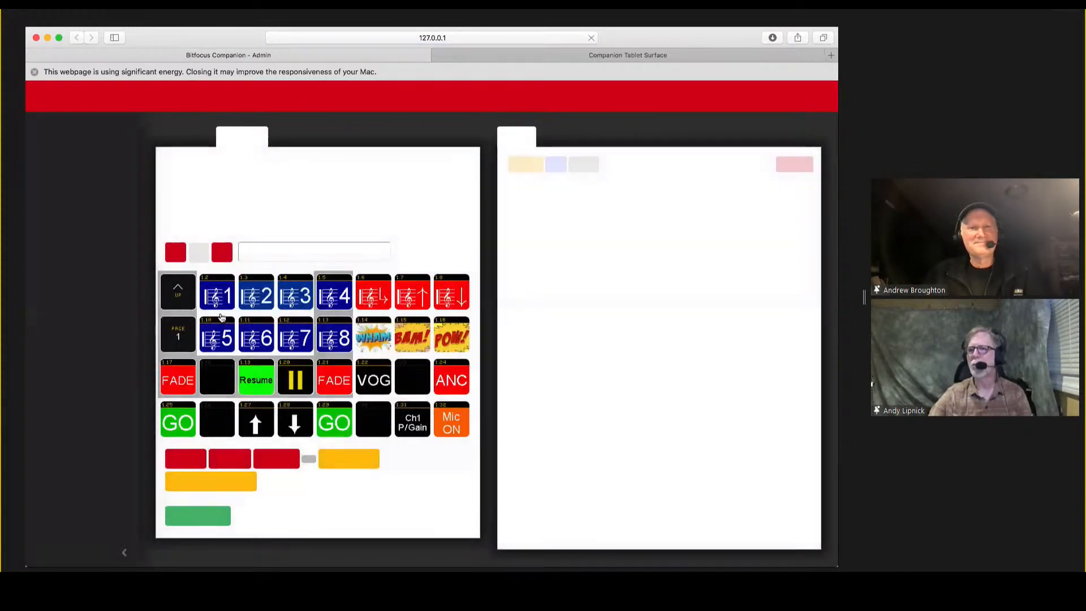
{"action": "left_click", "coordinate": [219, 251]}
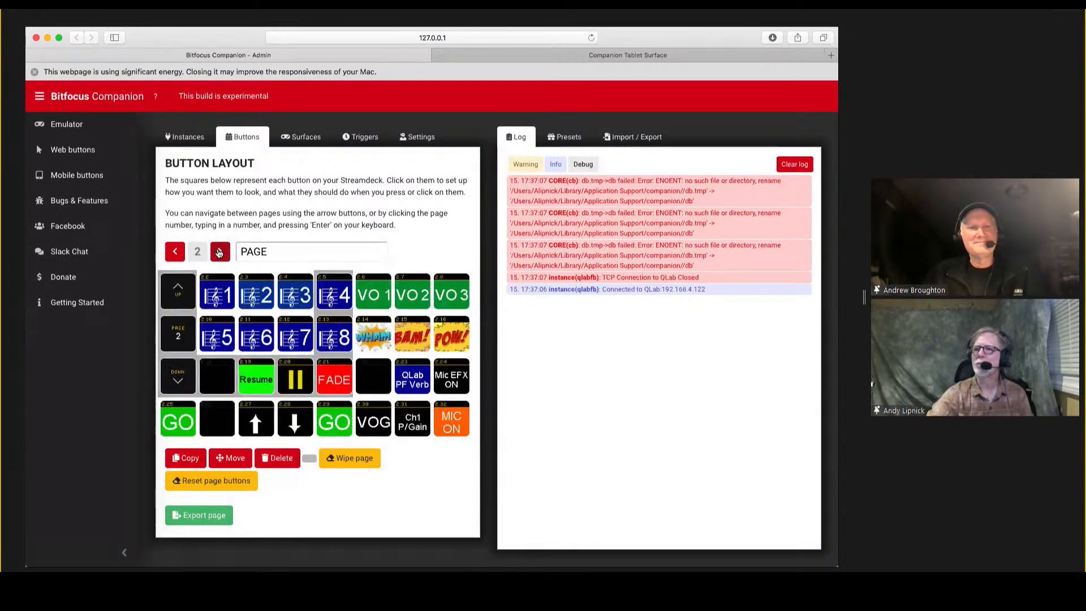
{"action": "left_click", "coordinate": [220, 251]}
{"action": "left_click", "coordinate": [219, 252]}
{"action": "left_click", "coordinate": [220, 251]}
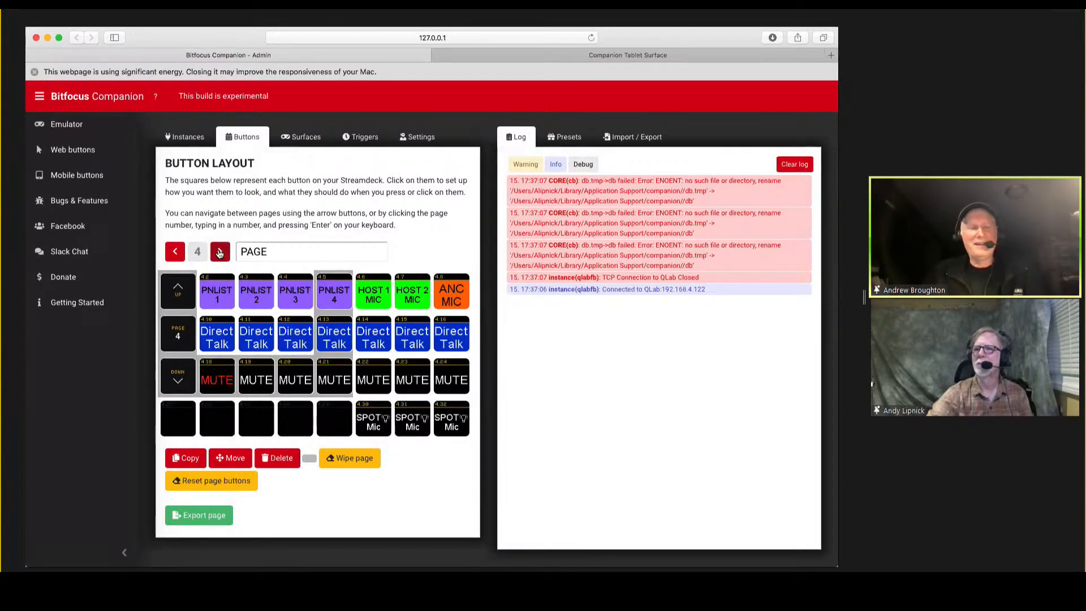
{"action": "left_click", "coordinate": [219, 251]}
{"action": "left_click", "coordinate": [220, 252]}
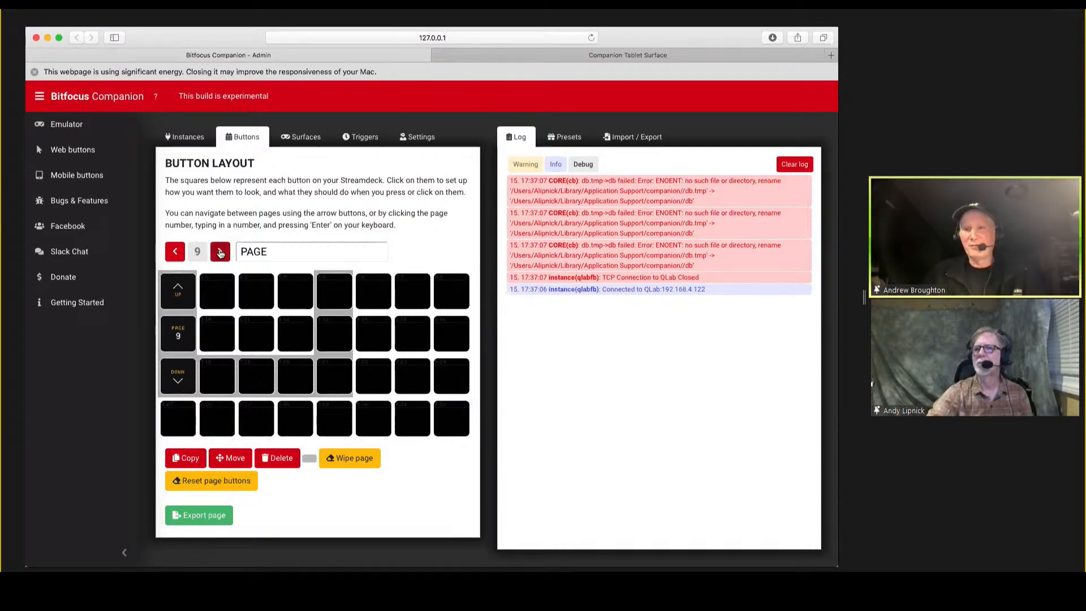
{"action": "left_click", "coordinate": [220, 252]}
{"action": "left_click", "coordinate": [220, 252]}
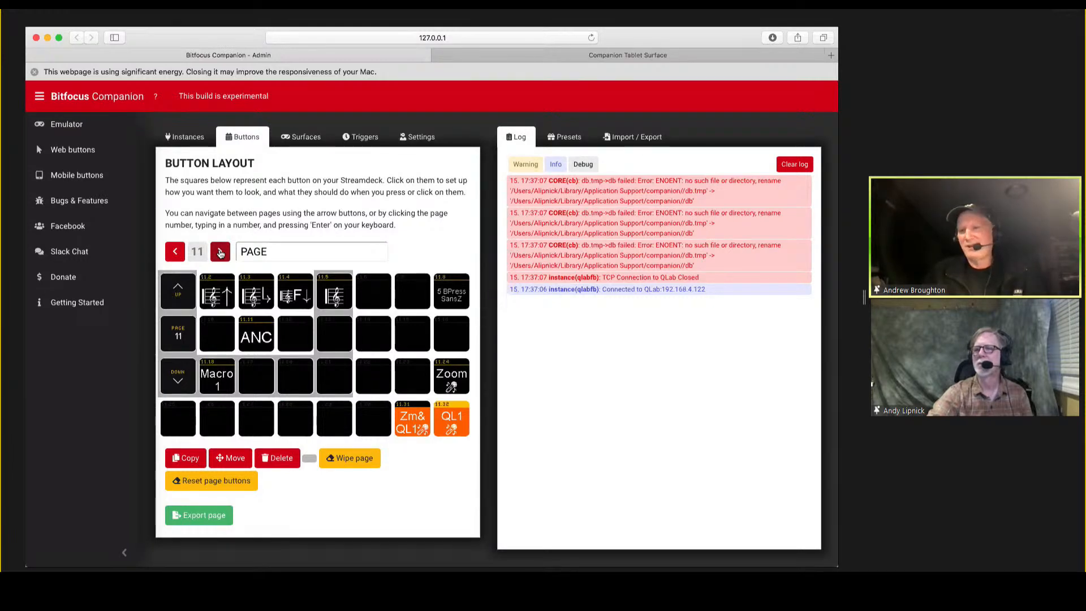
{"action": "left_click", "coordinate": [220, 252]}
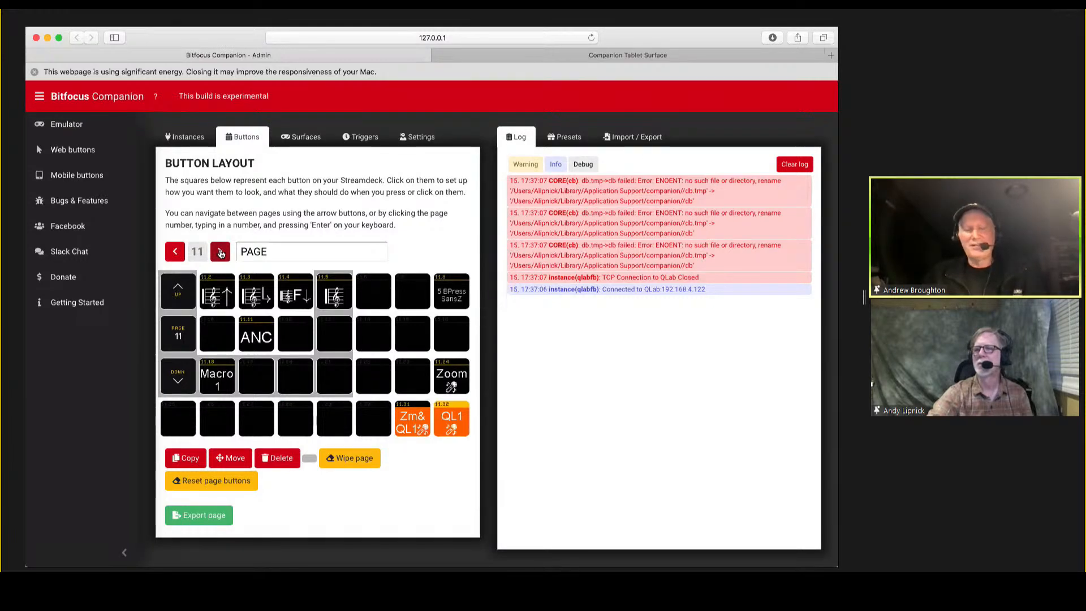
{"action": "left_click", "coordinate": [174, 252]}
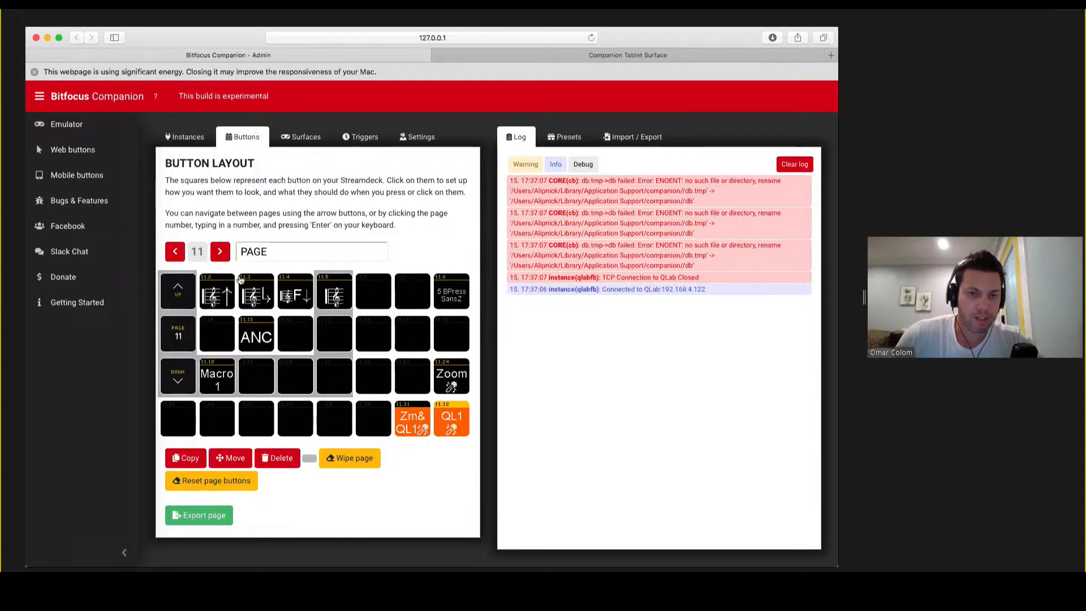
{"action": "left_click", "coordinate": [220, 252]}
{"action": "left_click", "coordinate": [220, 252]}
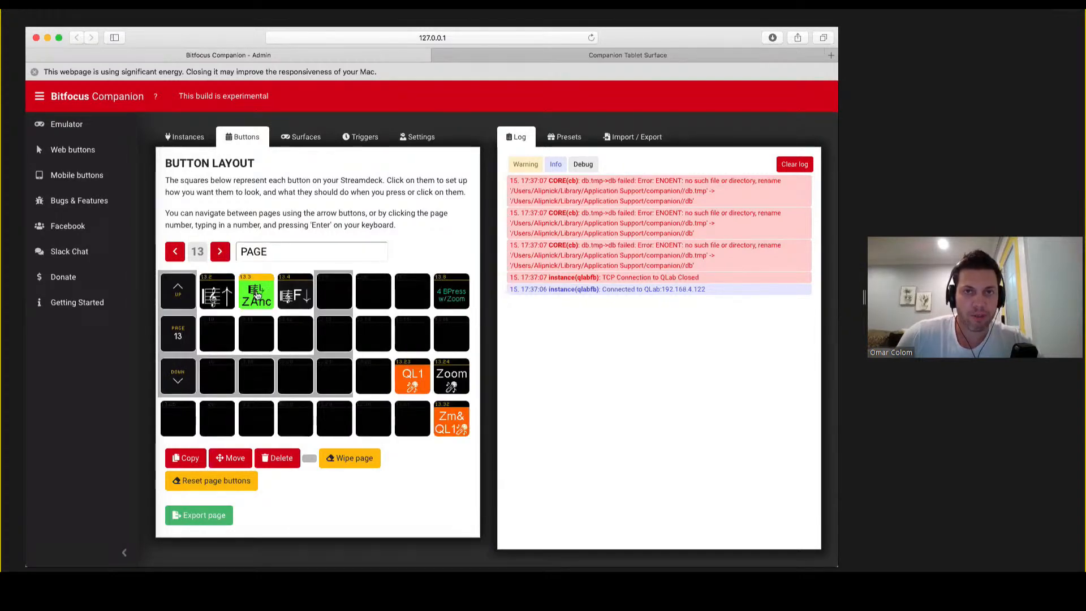
Open button 13.3 and examine its key down and key up actions.
{"action": "left_click", "coordinate": [261, 299]}
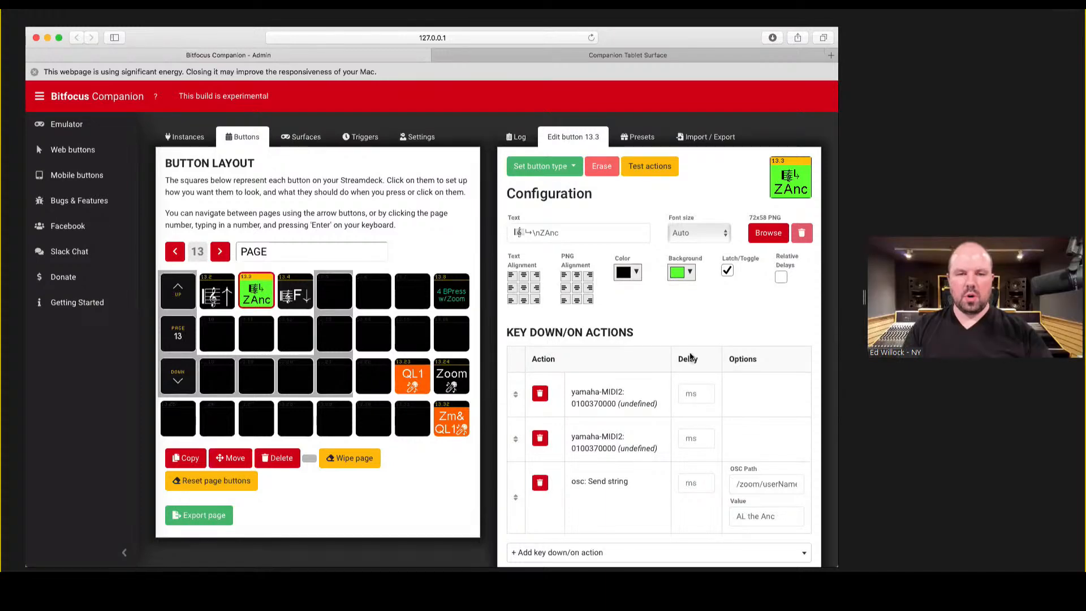
{"action": "scroll", "coordinate": [677, 345], "scroll_direction": "down", "scroll_amount": 5}
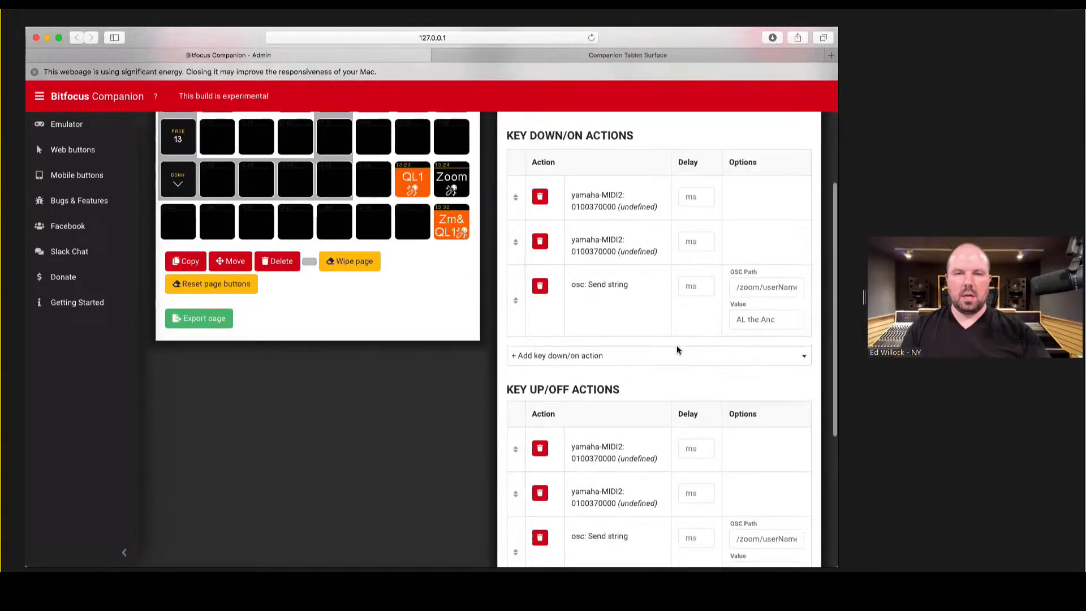
{"action": "scroll", "coordinate": [677, 345], "scroll_direction": "up", "scroll_amount": 5}
{"action": "scroll", "coordinate": [650, 345], "scroll_direction": "up", "scroll_amount": 2}
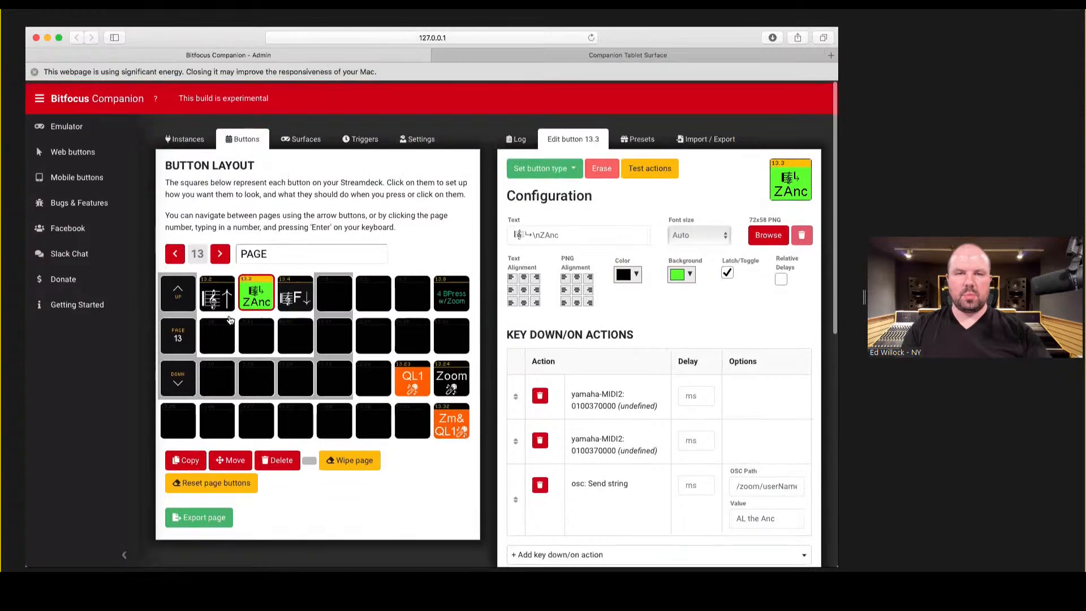
Go back to page 11, inspect the actions of button 11.3, and review the list of connection instances.
{"action": "left_click", "coordinate": [176, 251]}
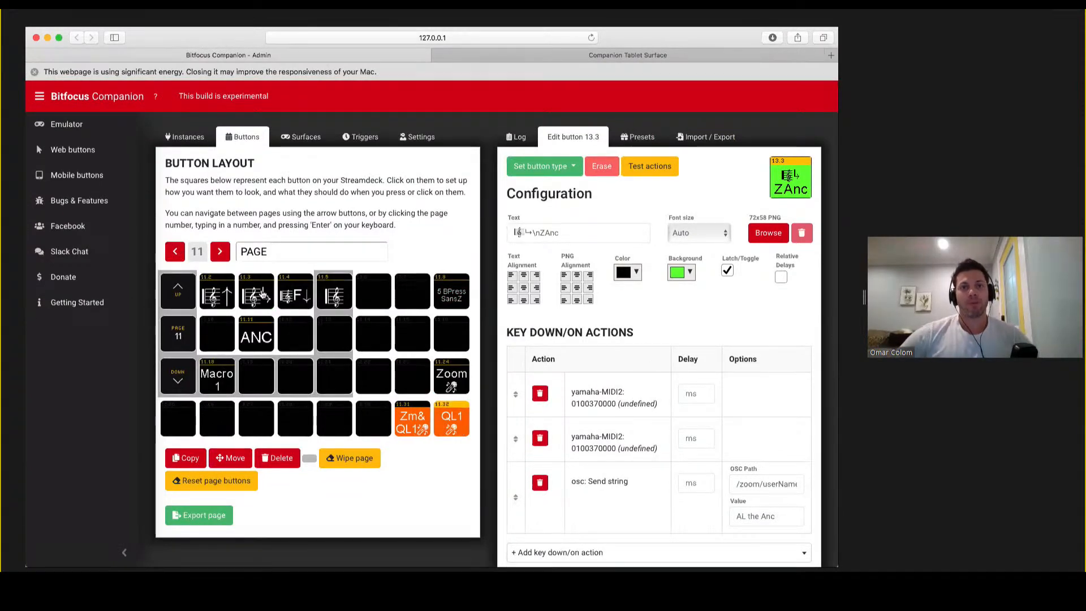
{"action": "left_click", "coordinate": [263, 294]}
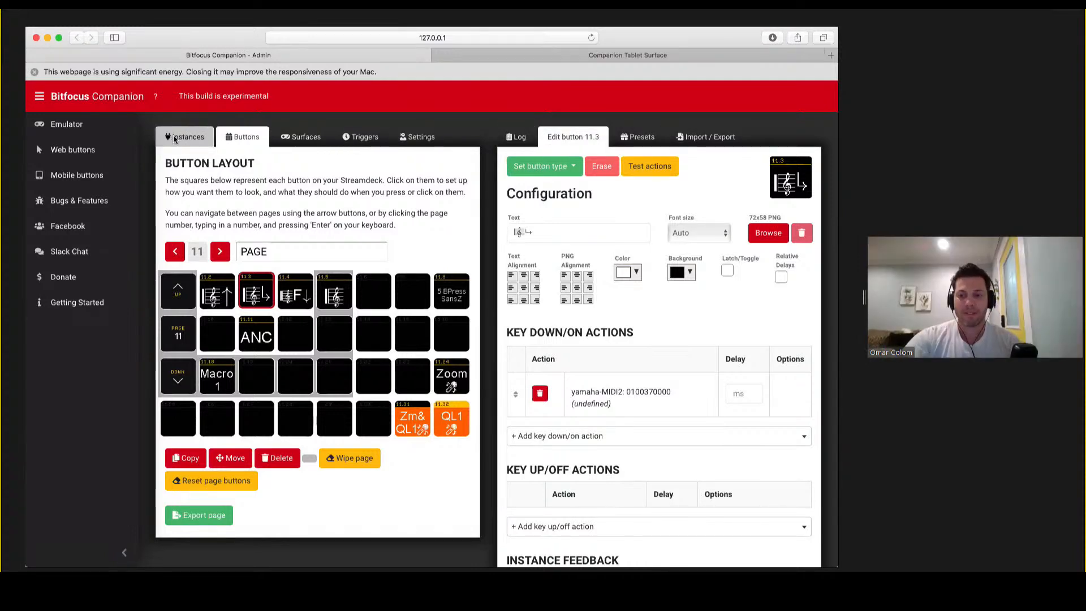
{"action": "left_click", "coordinate": [175, 139]}
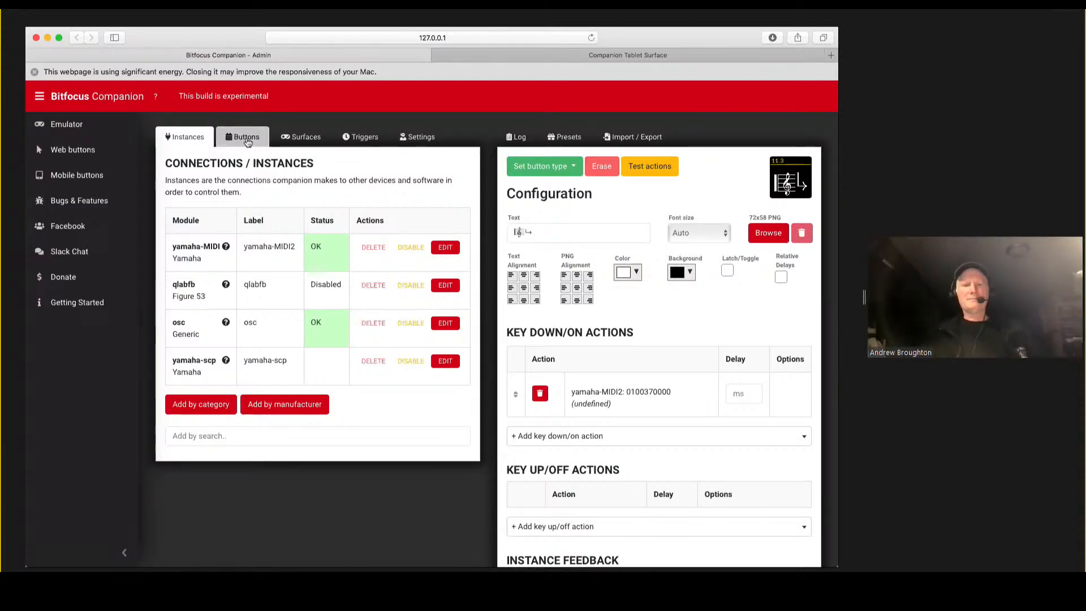
Examine the actions and feedback of button 11.2 on page 11, and check them against the connection instances.
{"action": "left_click", "coordinate": [244, 140]}
{"action": "left_click", "coordinate": [251, 304]}
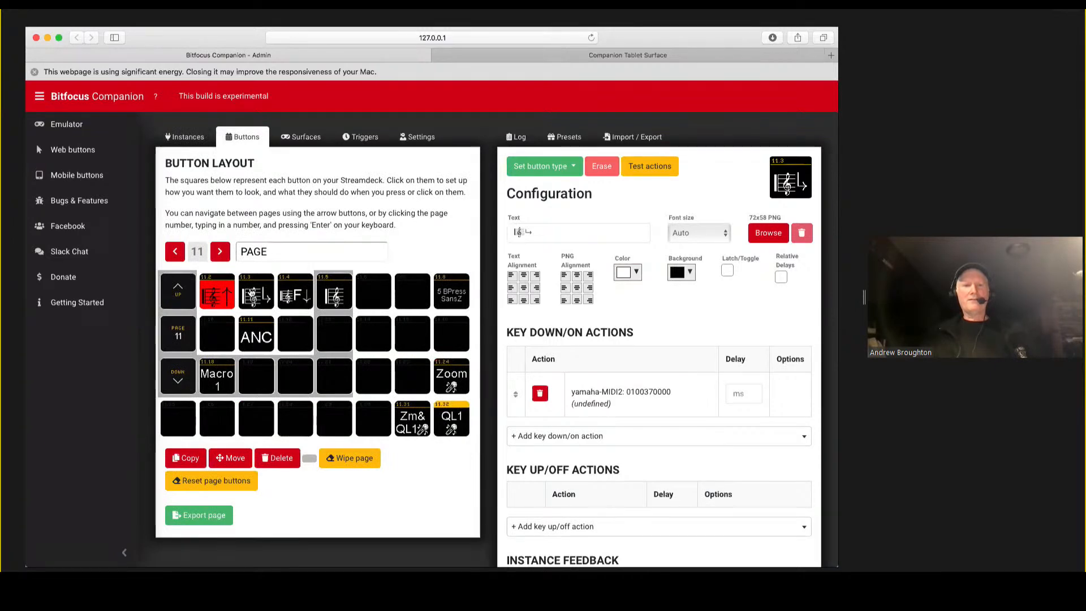
{"action": "left_click", "coordinate": [229, 293]}
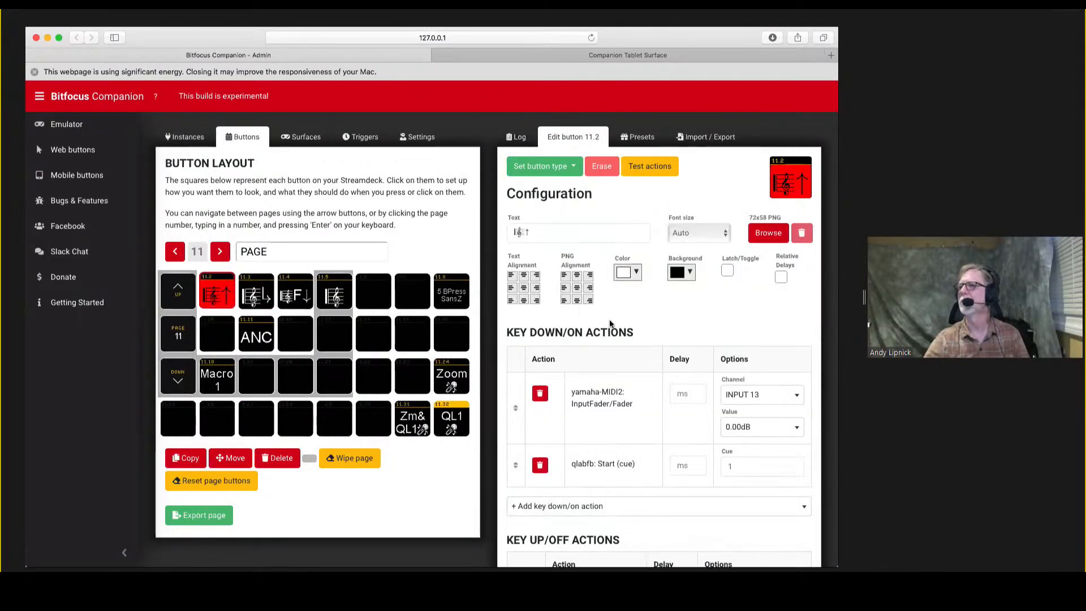
{"action": "scroll", "coordinate": [650, 346], "scroll_direction": "down", "scroll_amount": 1}
{"action": "scroll", "coordinate": [651, 342], "scroll_direction": "down", "scroll_amount": 2}
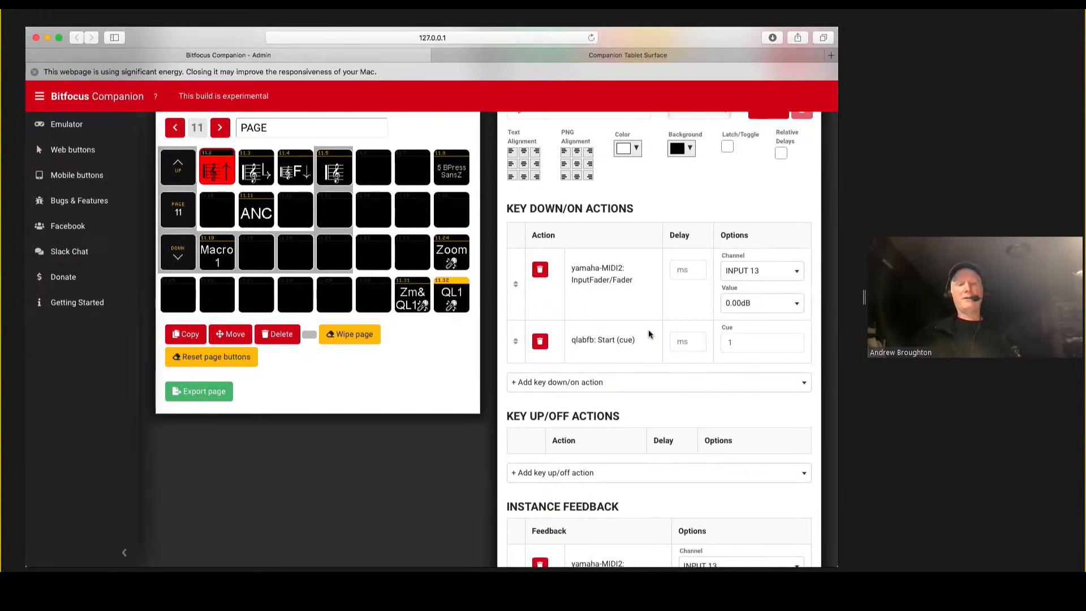
{"action": "scroll", "coordinate": [317, 203], "scroll_direction": "up", "scroll_amount": 2}
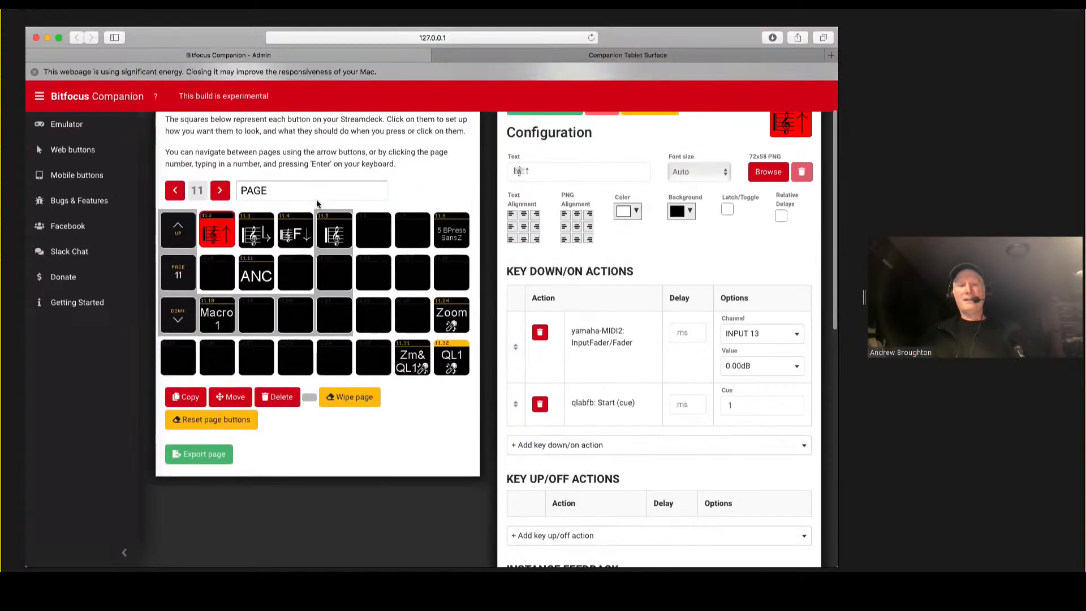
{"action": "scroll", "coordinate": [317, 199], "scroll_direction": "up", "scroll_amount": 2}
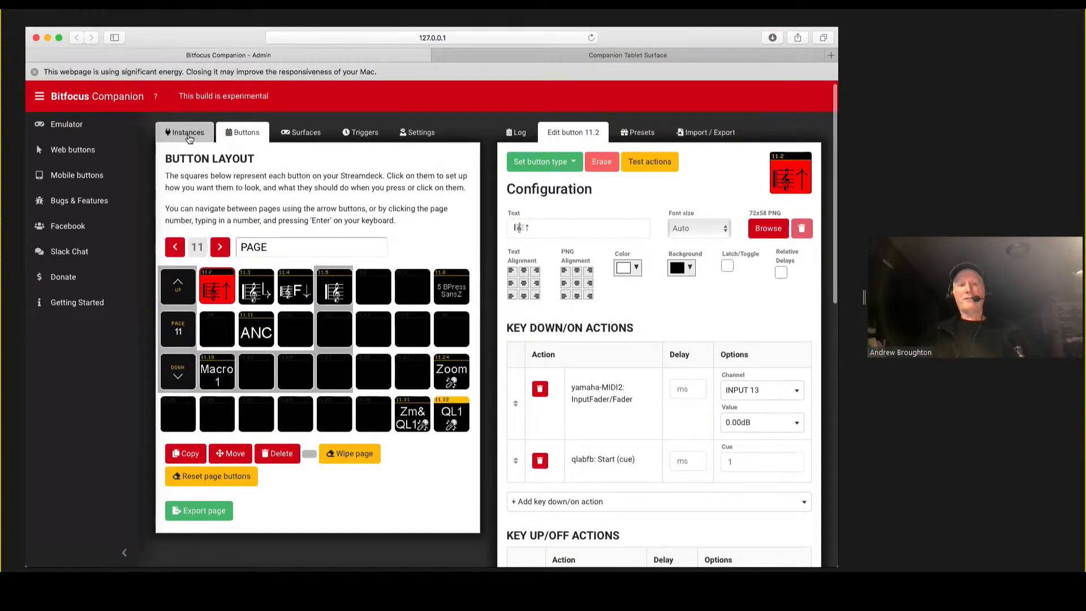
{"action": "left_click", "coordinate": [188, 134]}
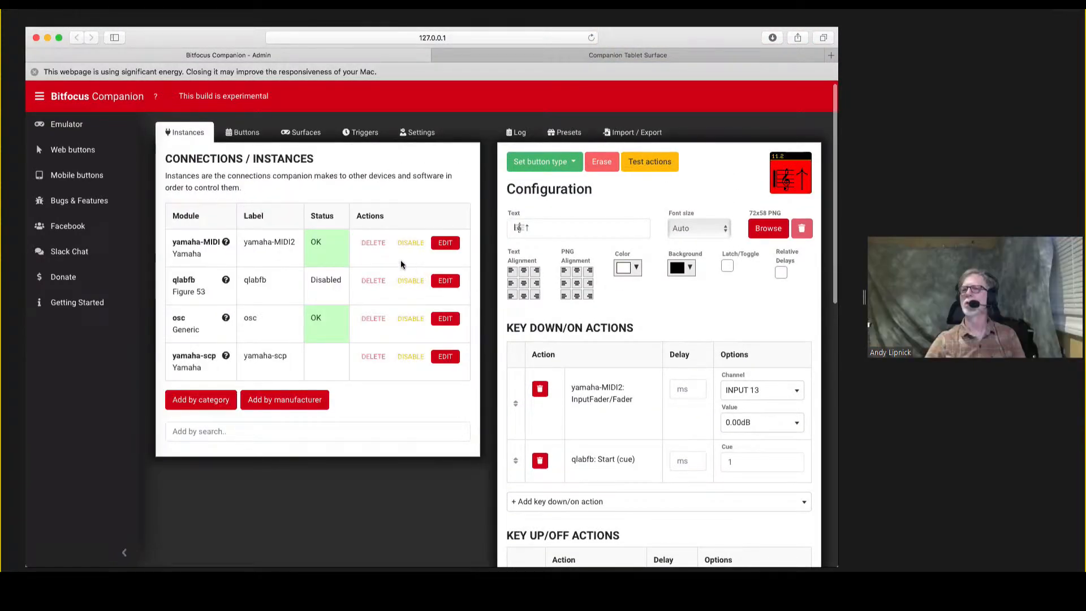
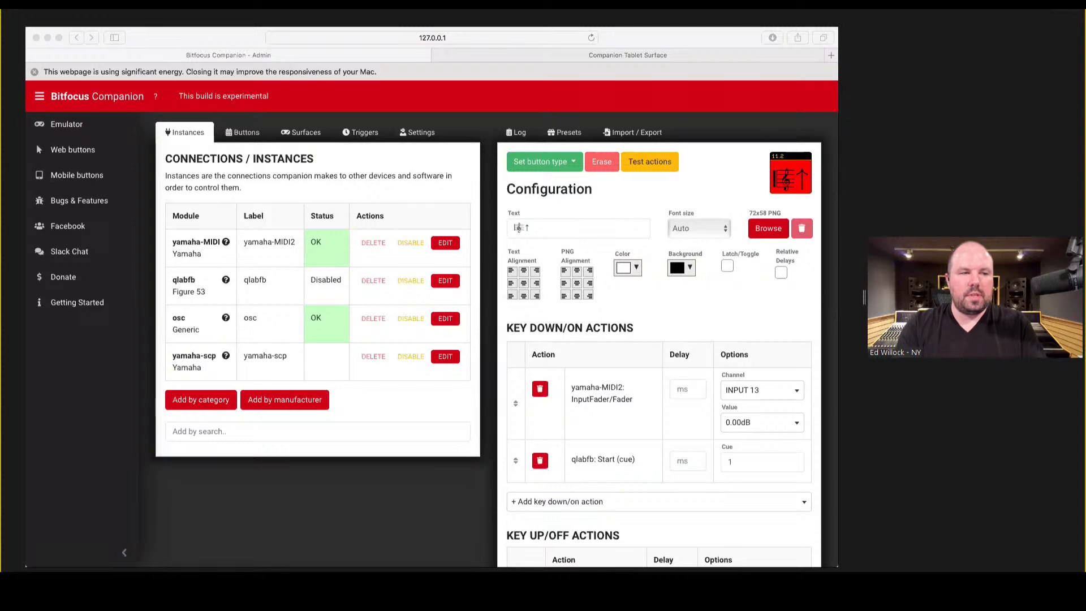
Examine the list of surfaces connected to Companion.
{"action": "left_click", "coordinate": [301, 138]}
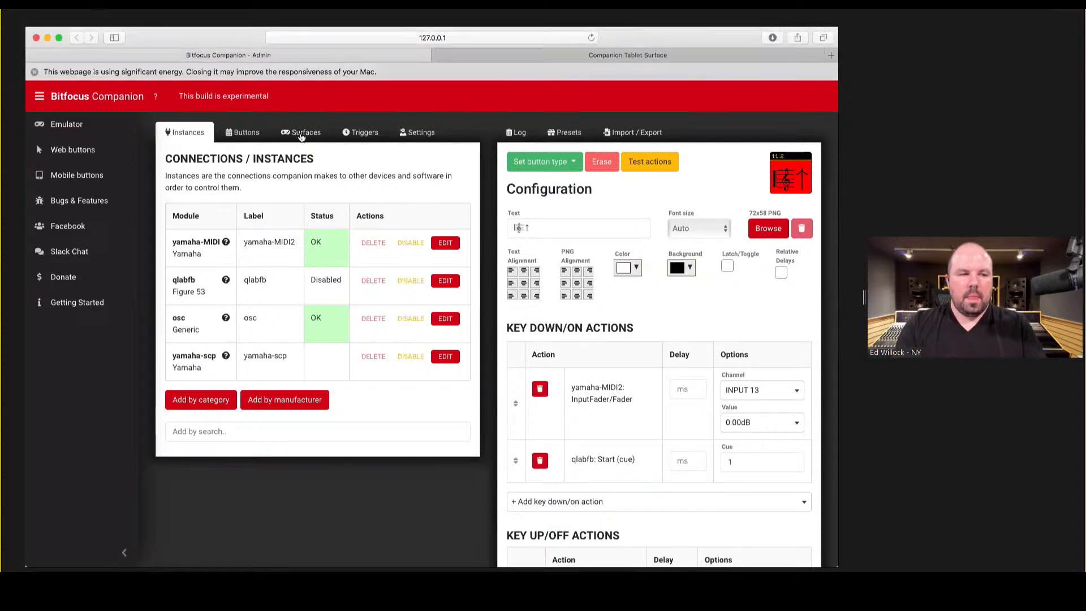
{"action": "left_click", "coordinate": [301, 136]}
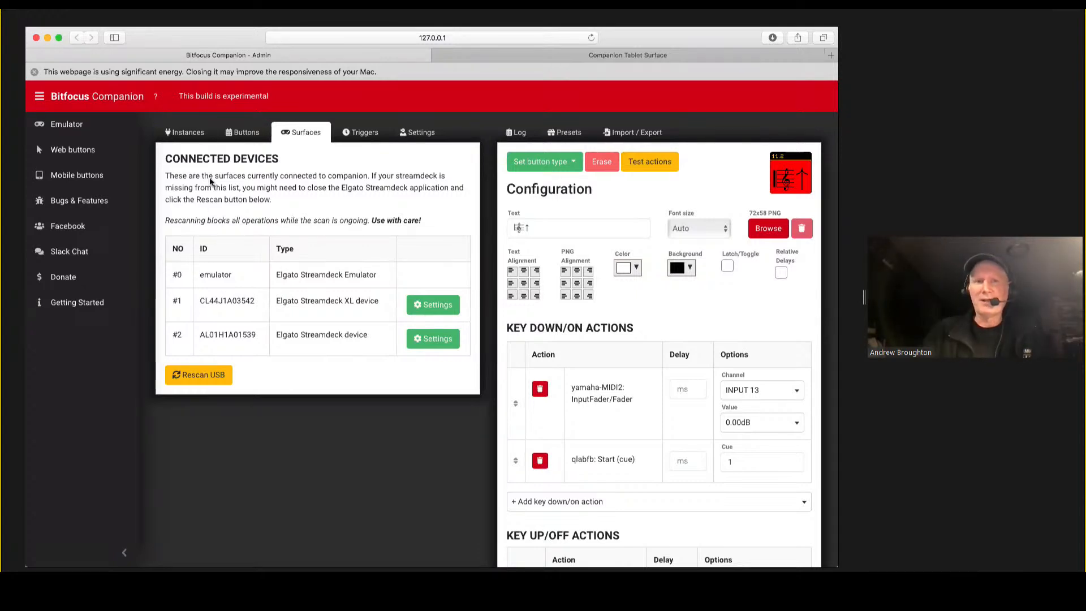
Look over the button layout of page 11 and return to the list of connection instances.
{"action": "left_click", "coordinate": [187, 133]}
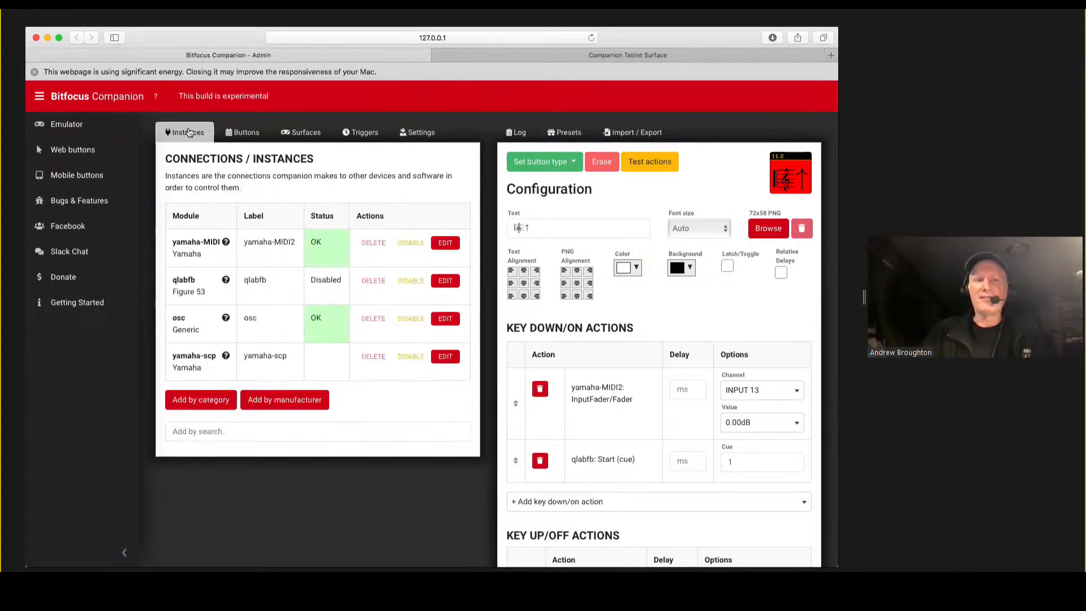
{"action": "left_click", "coordinate": [229, 133]}
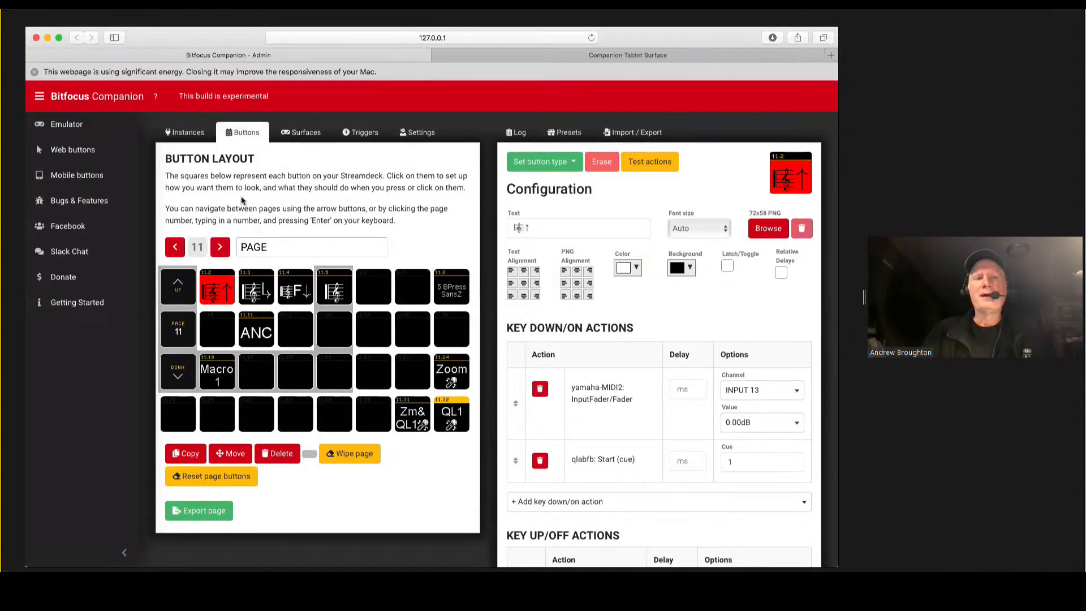
{"action": "left_click", "coordinate": [179, 138]}
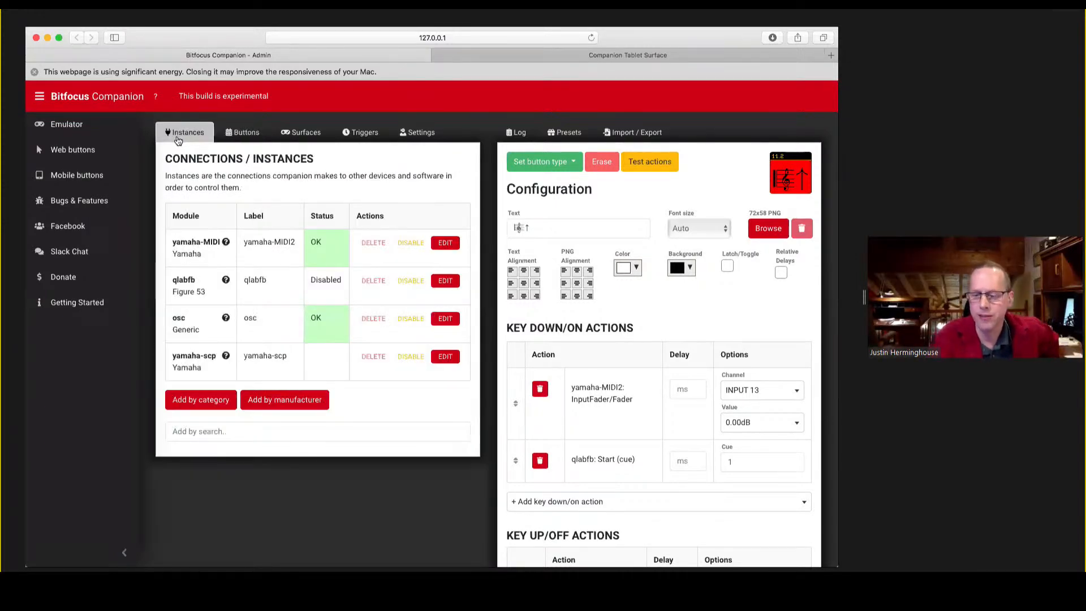